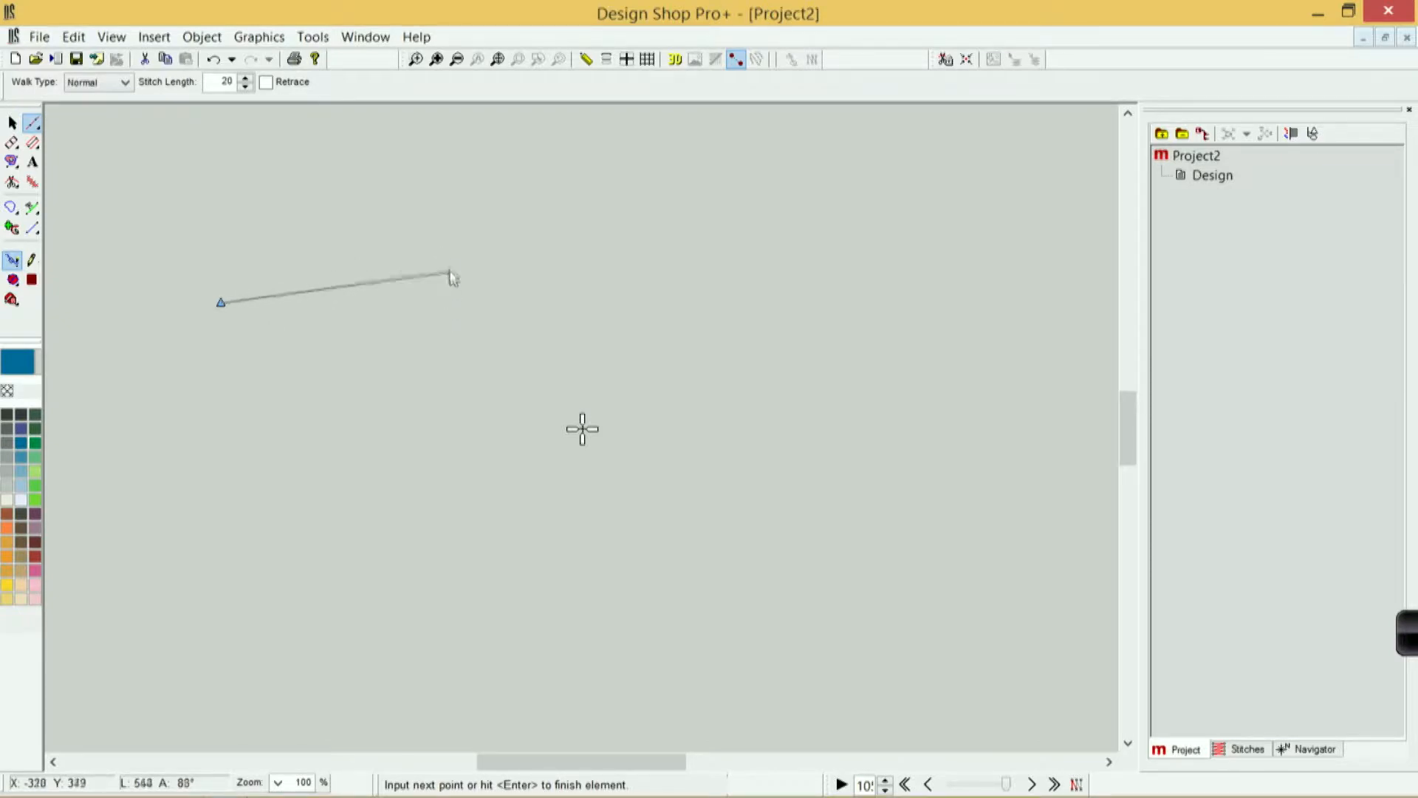
Step: Draw a normal walk stitch line with two straight segments followed by a deep U-shaped arc, and finish the element
{"action": "left_click", "coordinate": [397, 228]}
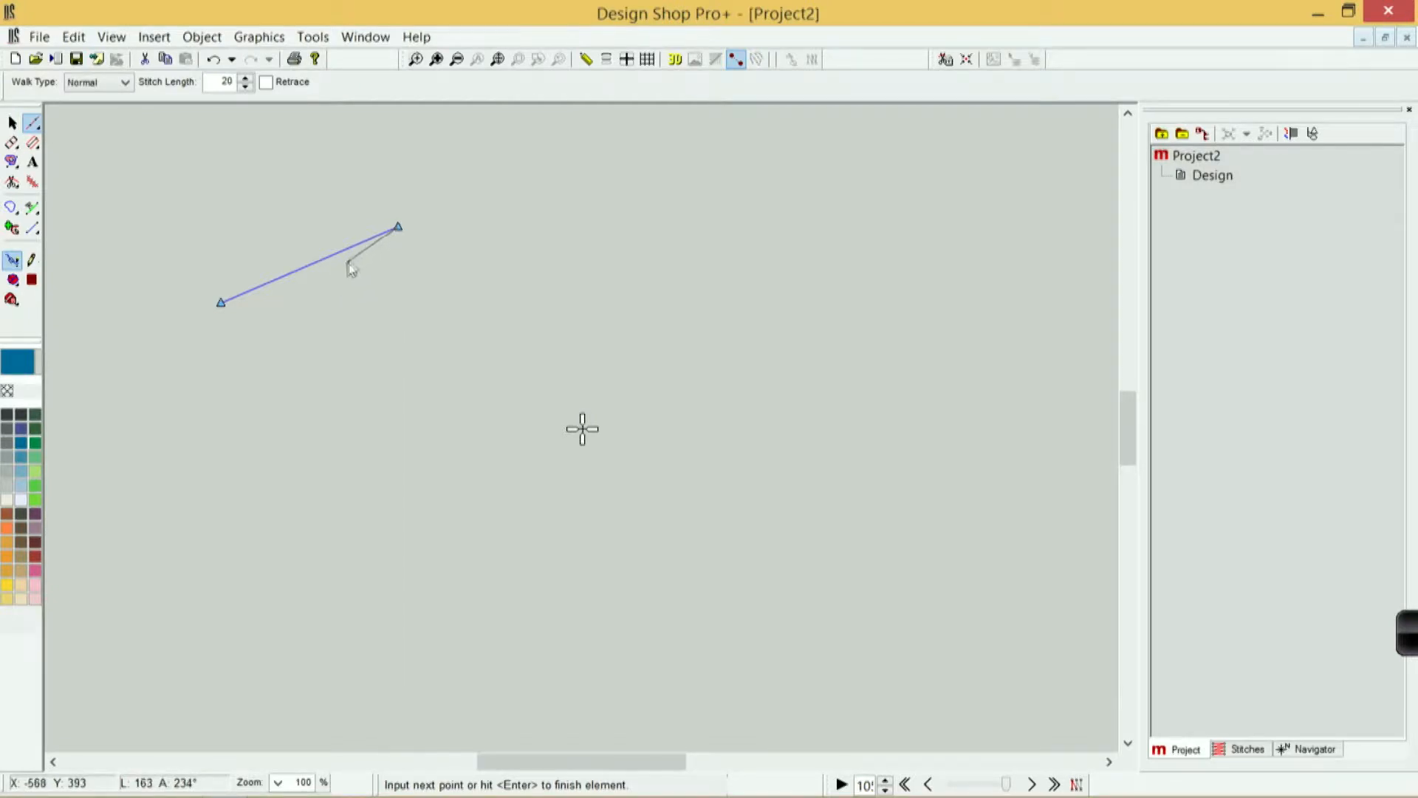
{"action": "left_click", "coordinate": [486, 277]}
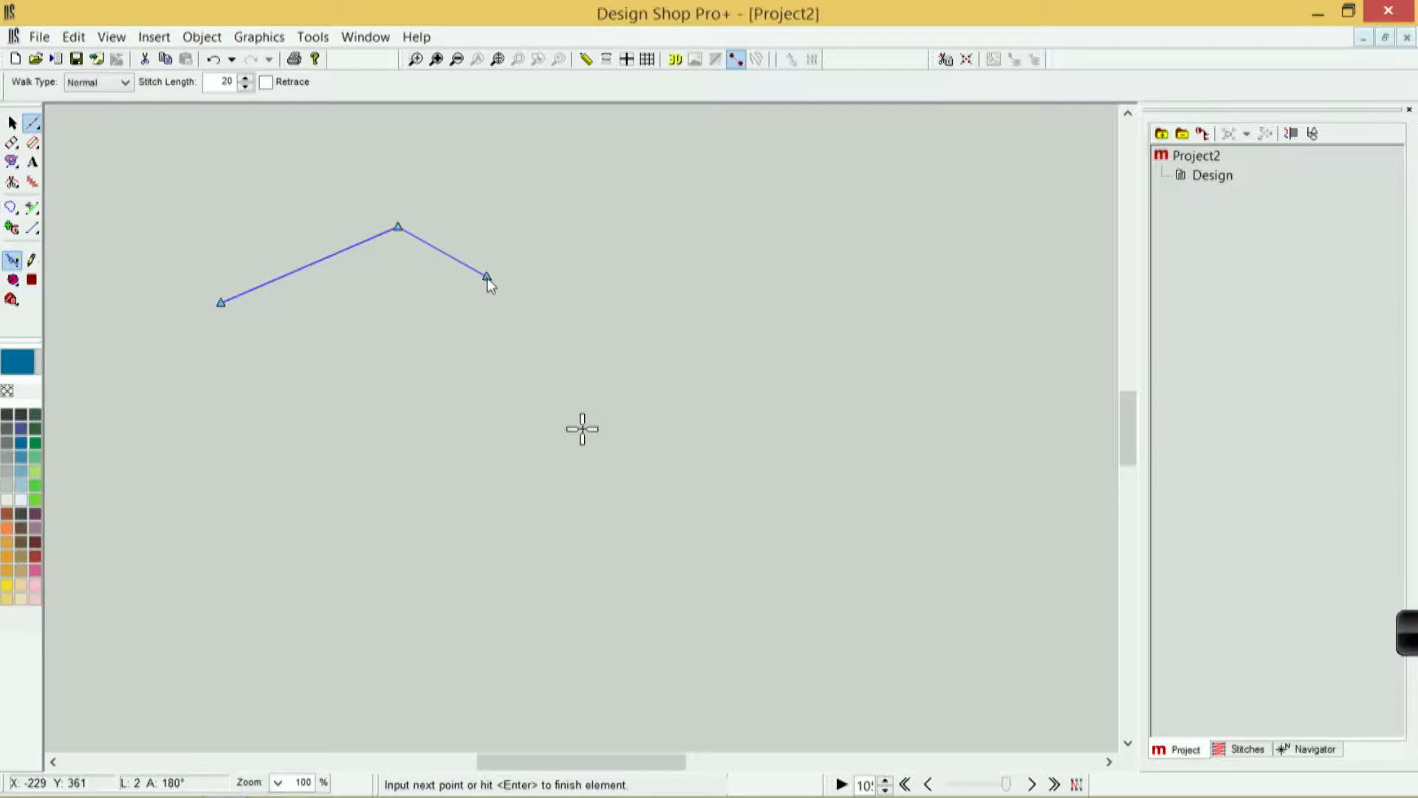
{"action": "right_click", "coordinate": [629, 323]}
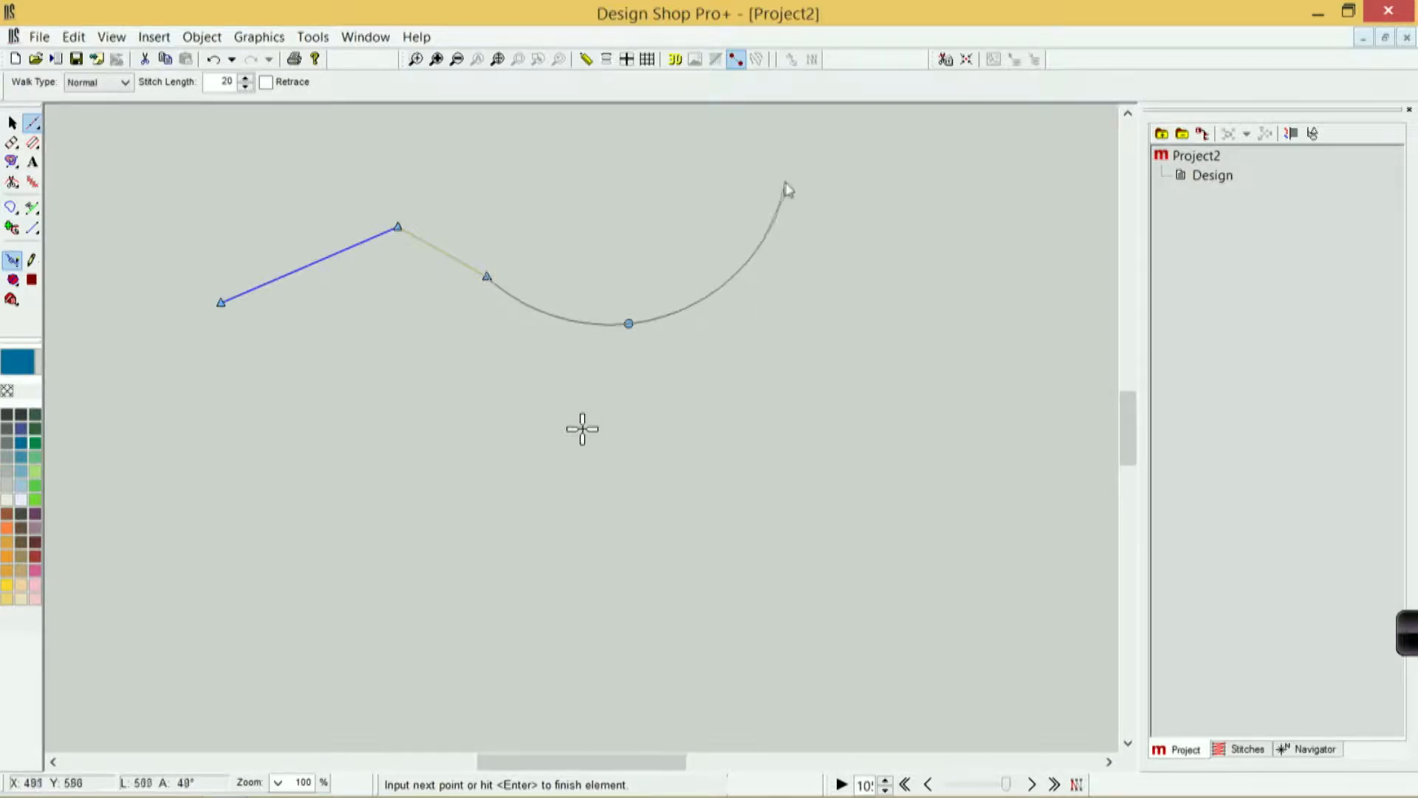
{"action": "left_click", "coordinate": [715, 197]}
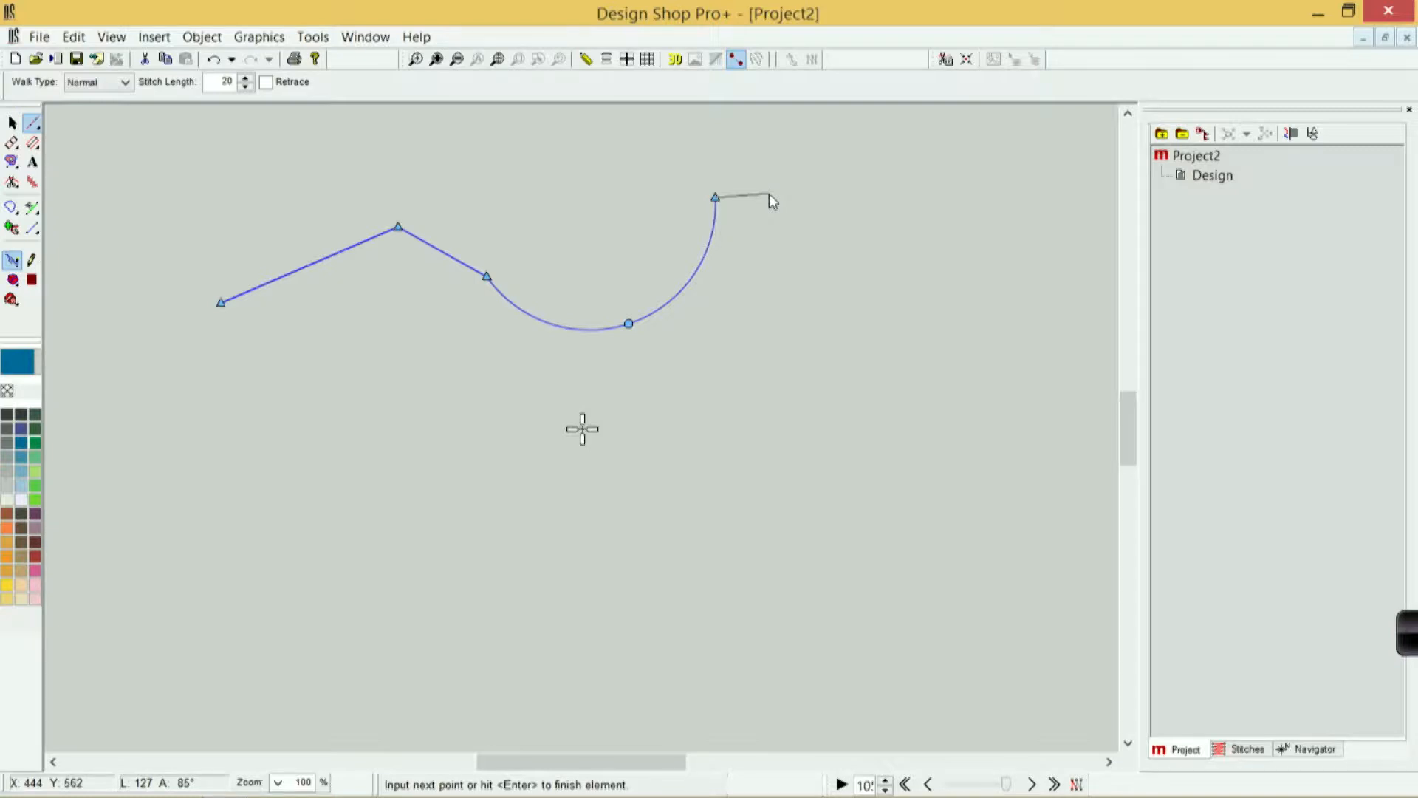
{"action": "key", "text": "Return"}
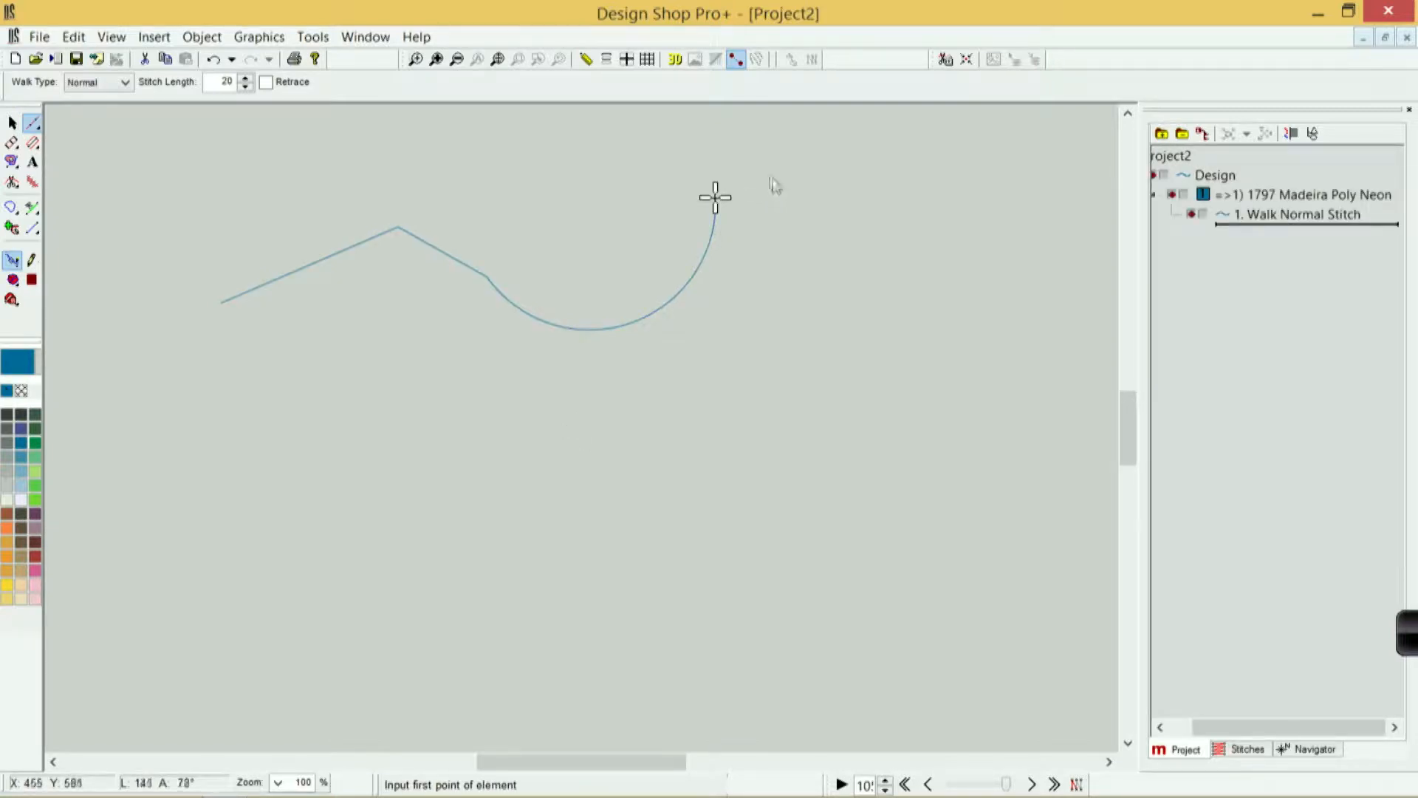
Step: Show the stitches in 3D and examine the individual stitches at the start of the walk line up close
{"action": "left_click", "coordinate": [675, 61]}
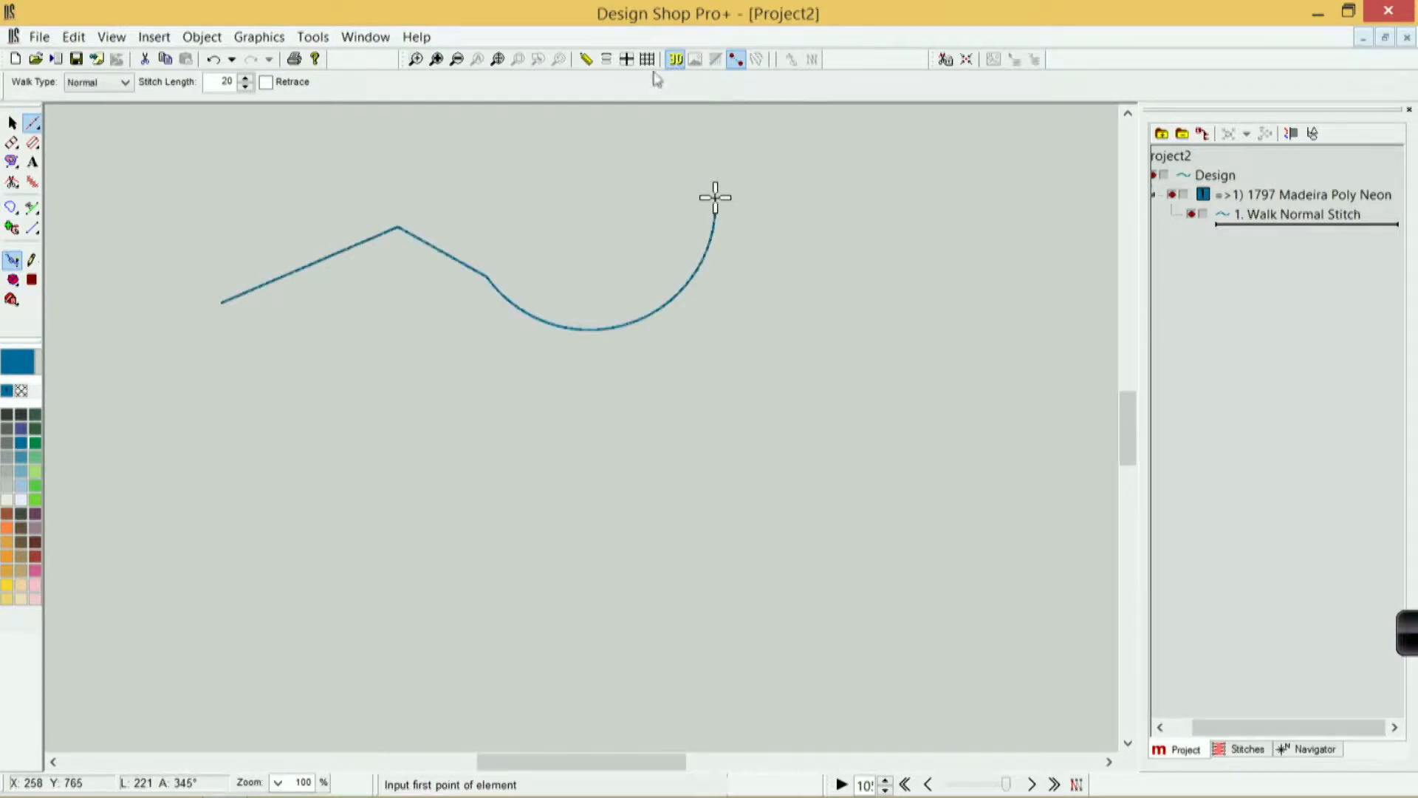
{"action": "left_click", "coordinate": [417, 59]}
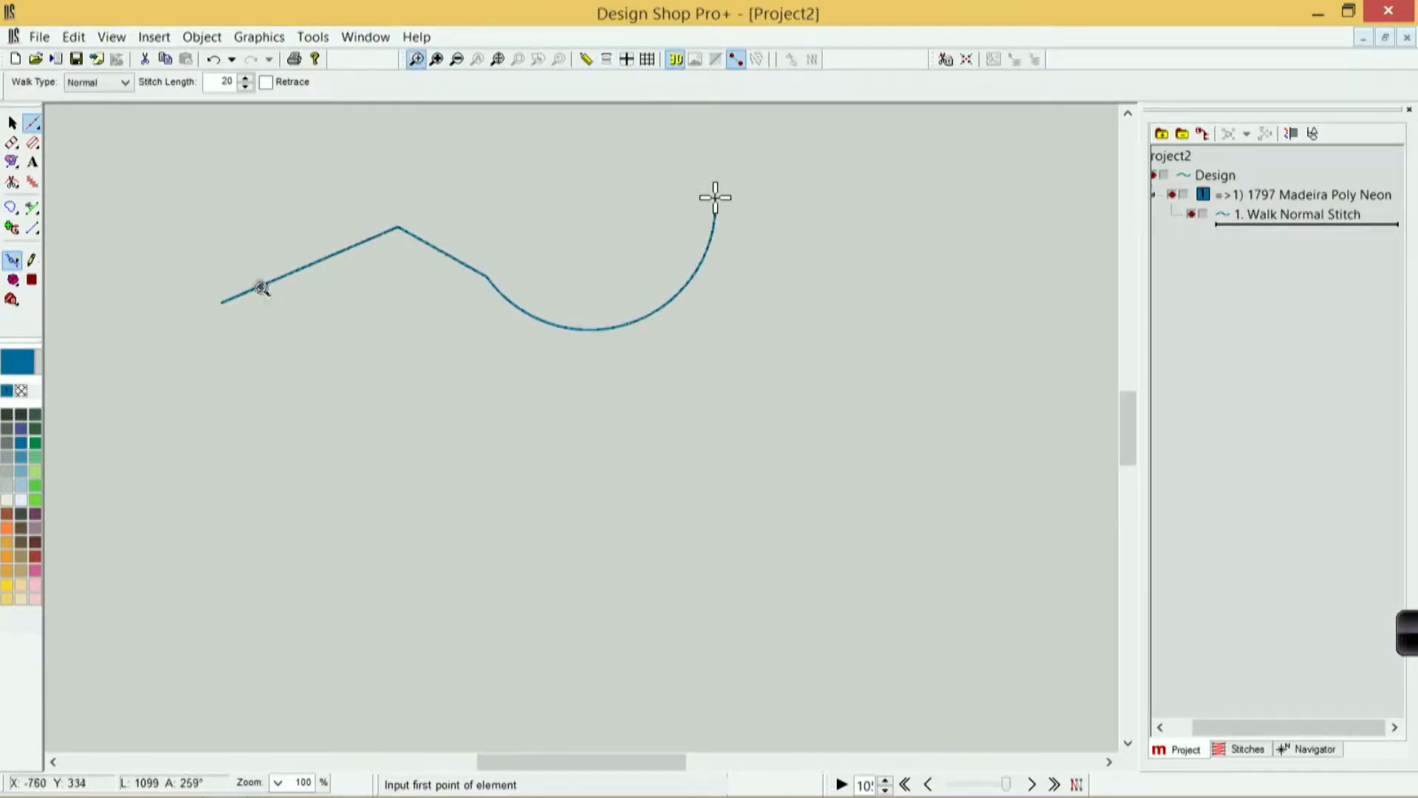
{"action": "left_click_drag", "start_coordinate": [200, 246], "coordinate": [300, 335]}
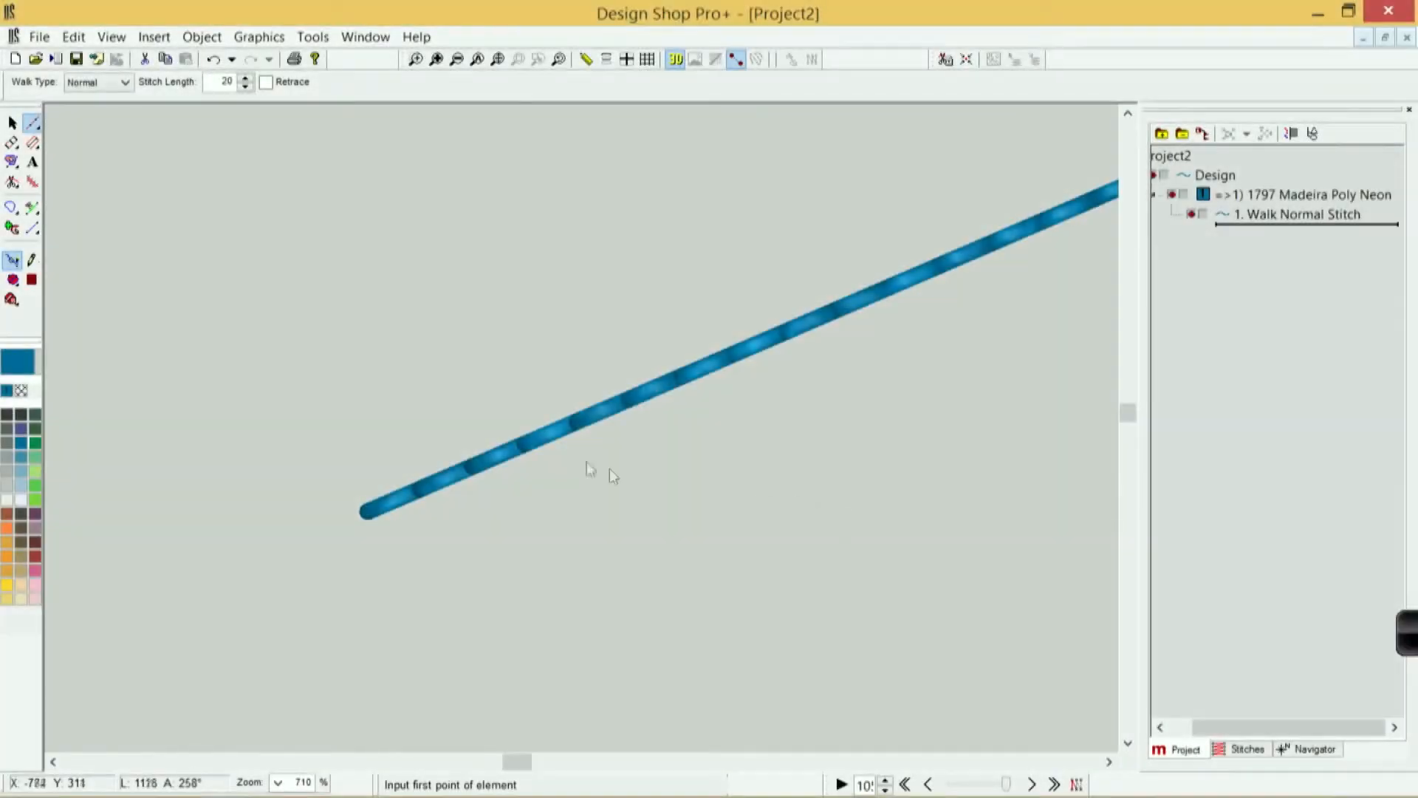
{"action": "scroll", "coordinate": [499, 399], "scroll_direction": "down", "scroll_amount": 1}
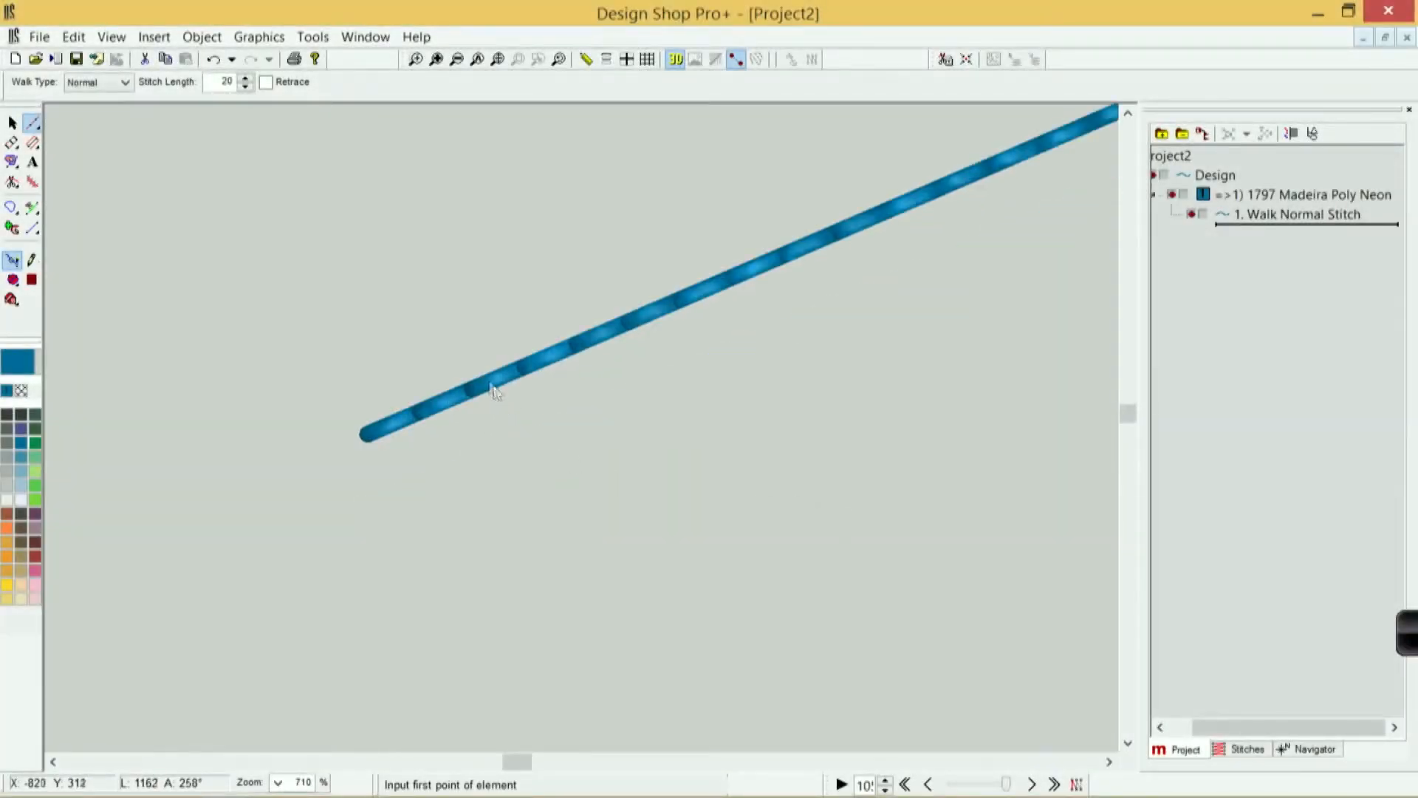
{"action": "scroll", "coordinate": [336, 366], "scroll_direction": "down", "scroll_amount": 1}
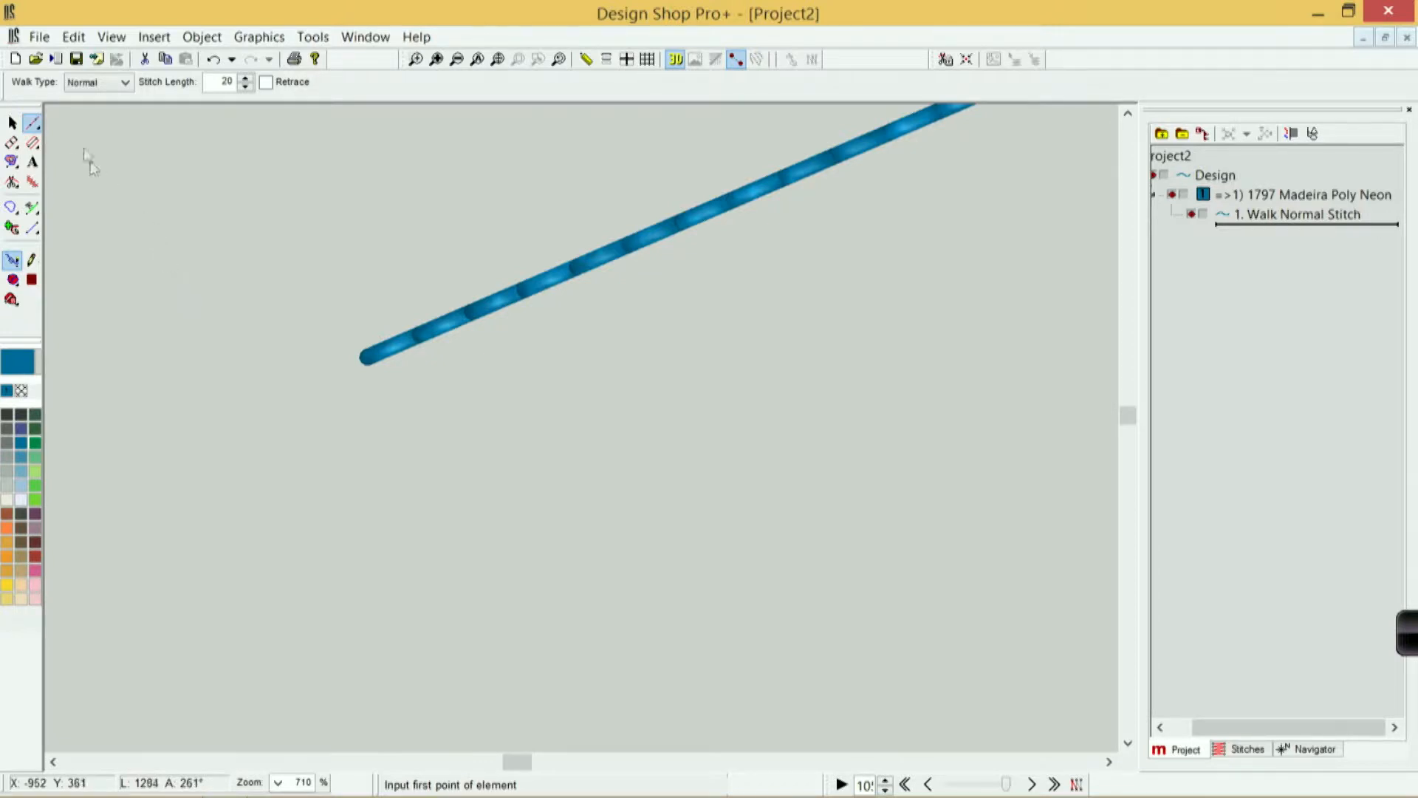
Step: Open Lines.bmp from the Graphics folder, with the file type filter set to All Graphics
{"action": "left_click", "coordinate": [36, 62]}
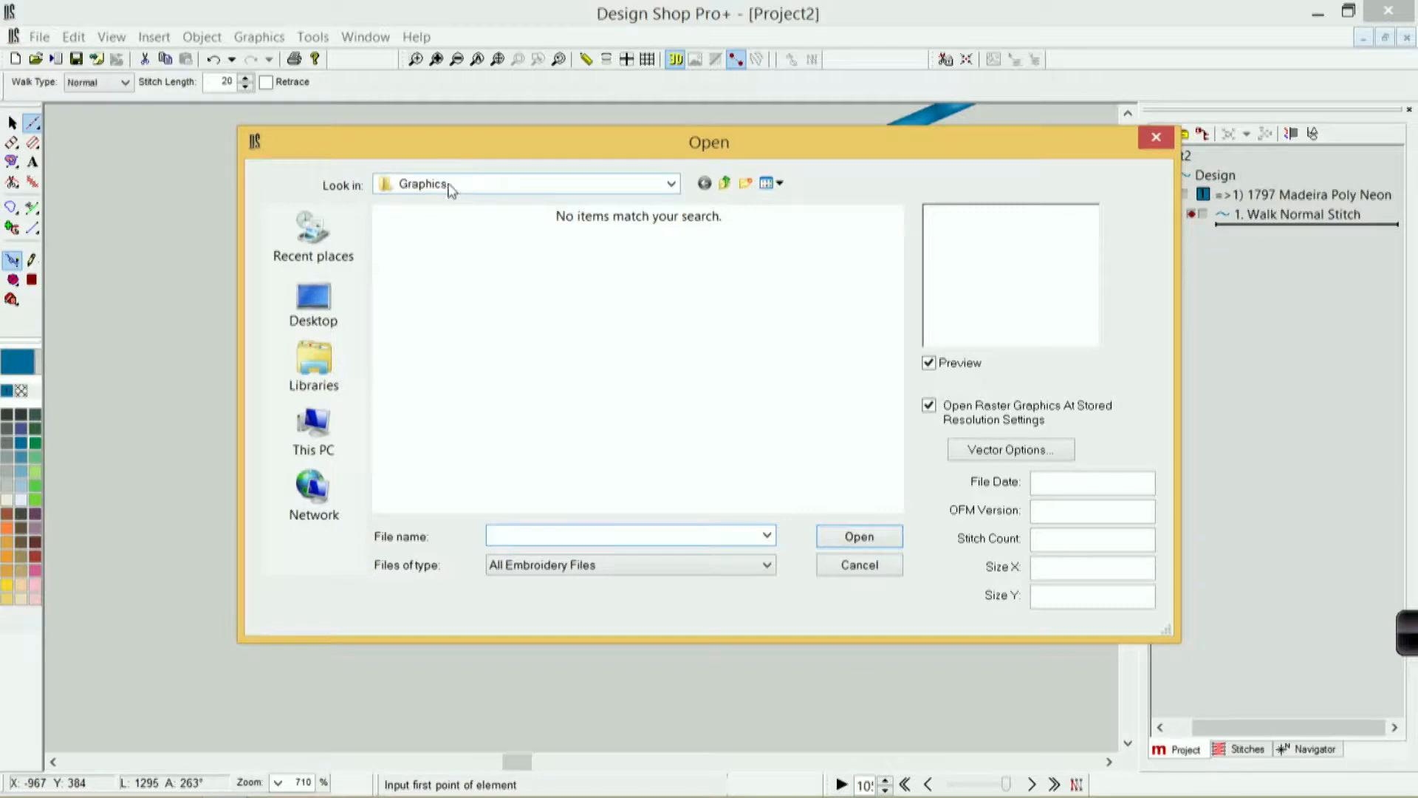
{"action": "left_click", "coordinate": [451, 189]}
{"action": "left_click", "coordinate": [491, 186]}
{"action": "left_click", "coordinate": [495, 188]}
{"action": "left_click", "coordinate": [495, 188]}
{"action": "left_click", "coordinate": [466, 418]}
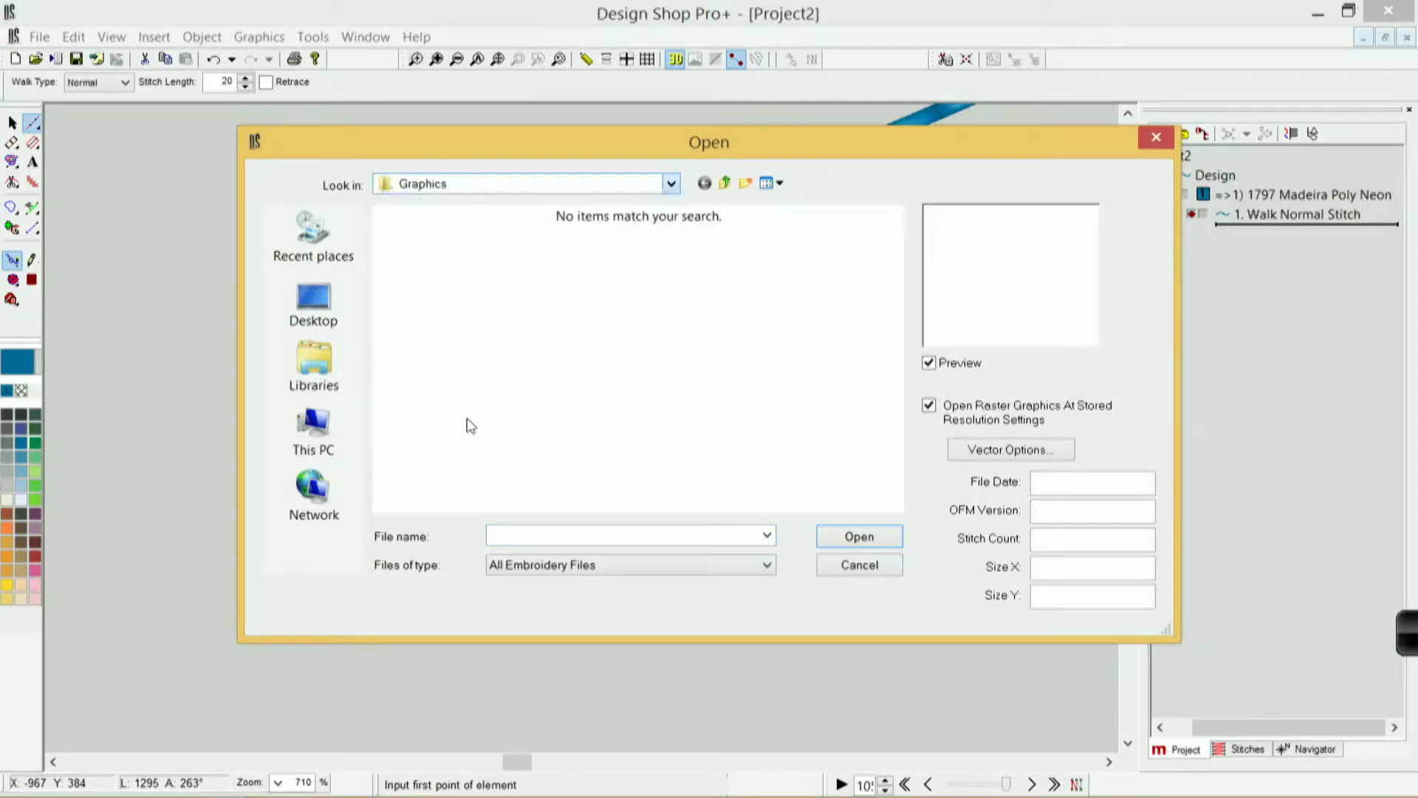
{"action": "left_click", "coordinate": [544, 566]}
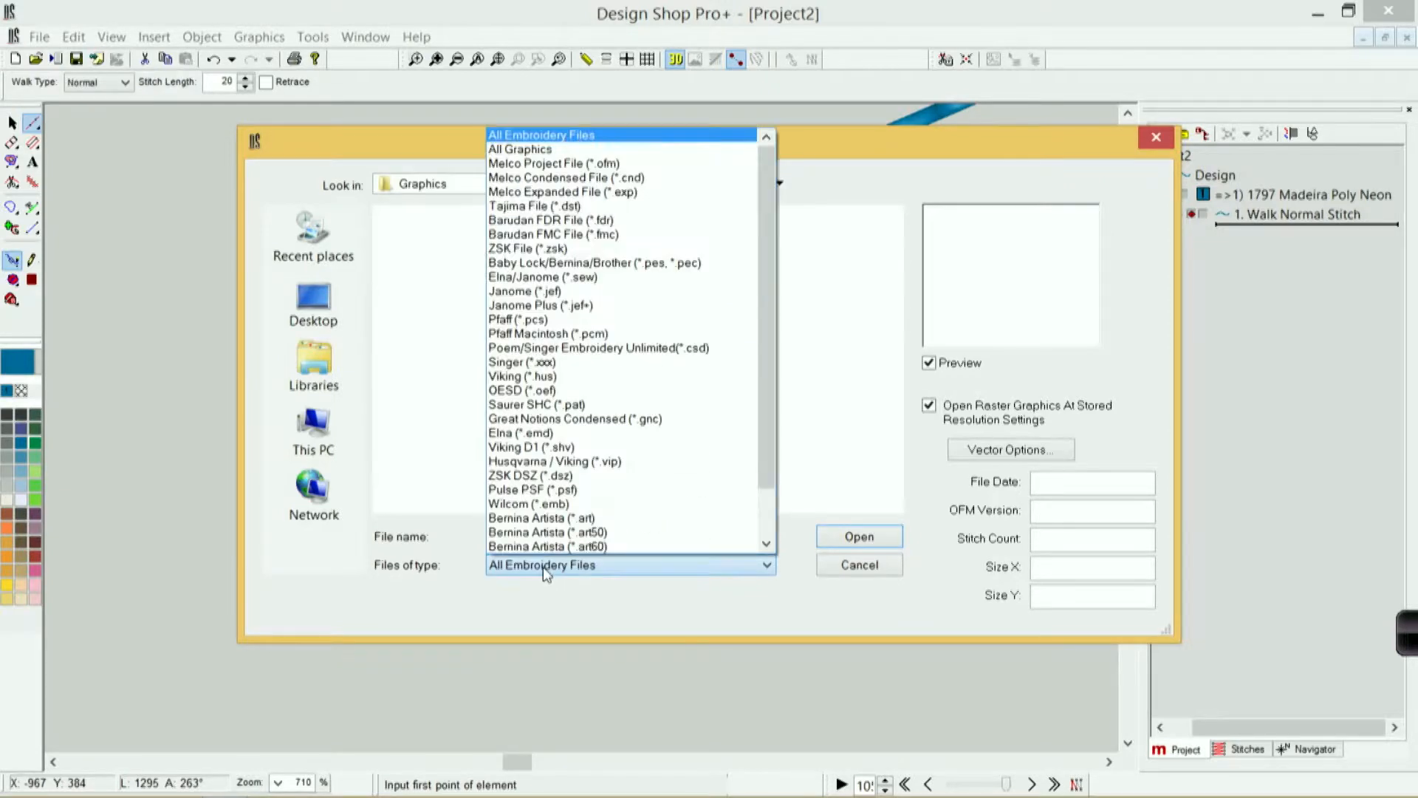
{"action": "left_click", "coordinate": [517, 151]}
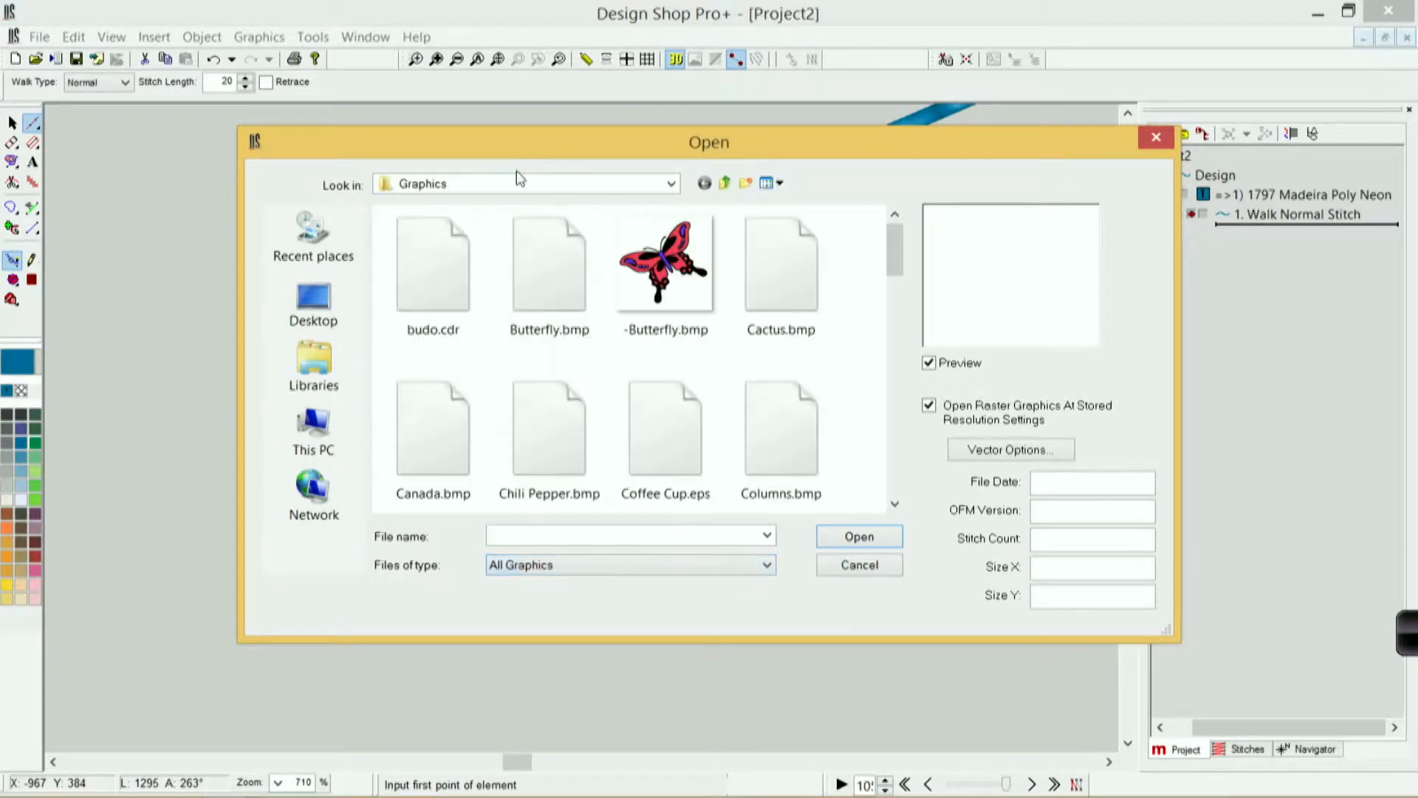
{"action": "left_click_drag", "start_coordinate": [897, 251], "coordinate": [915, 412]}
{"action": "left_click", "coordinate": [563, 310]}
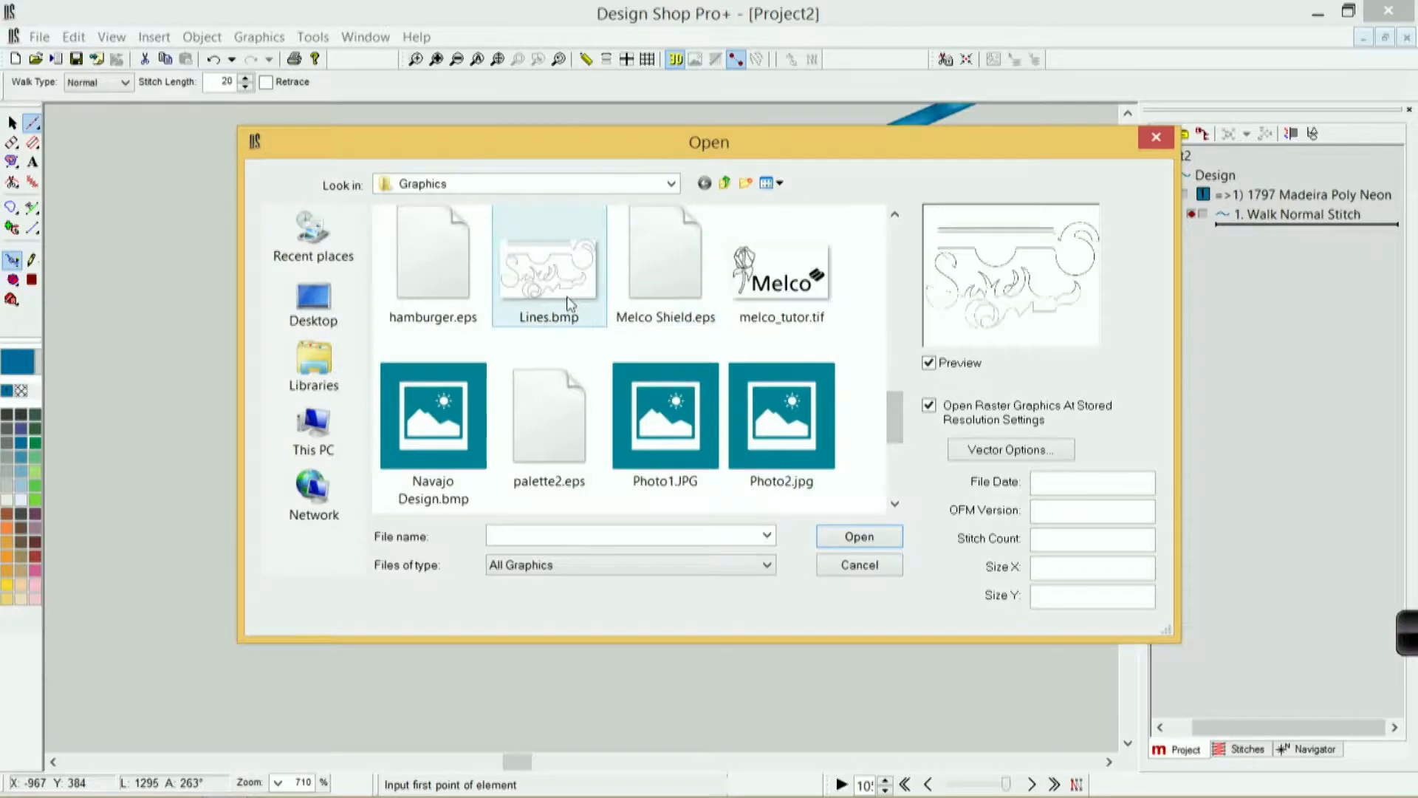
{"action": "left_click", "coordinate": [868, 540]}
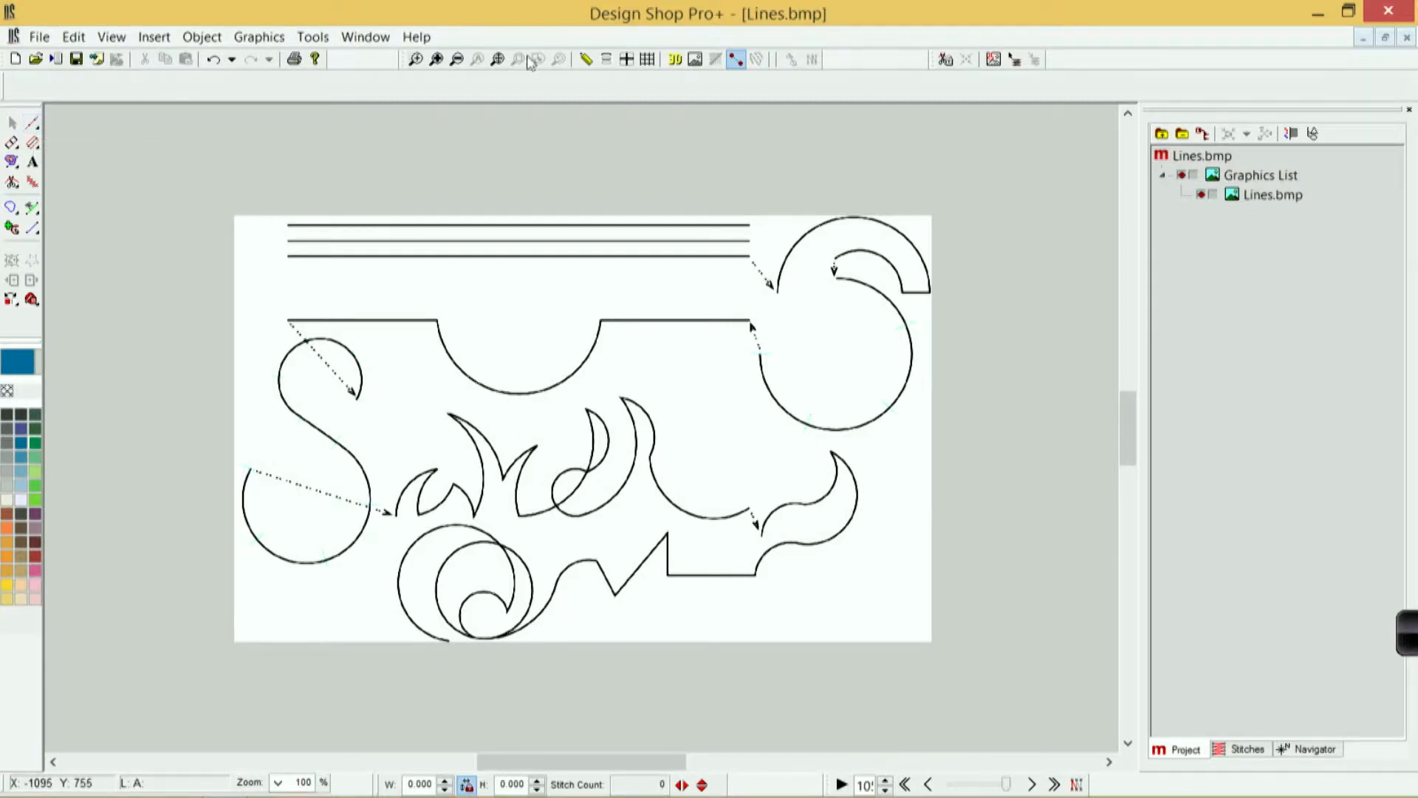
Step: Digitize the uppermost horizontal line of the artwork from left to right as a normal walk stitch in pink thread
{"action": "left_click", "coordinate": [420, 62]}
{"action": "left_click_drag", "start_coordinate": [228, 128], "coordinate": [771, 391]}
{"action": "left_click", "coordinate": [32, 122]}
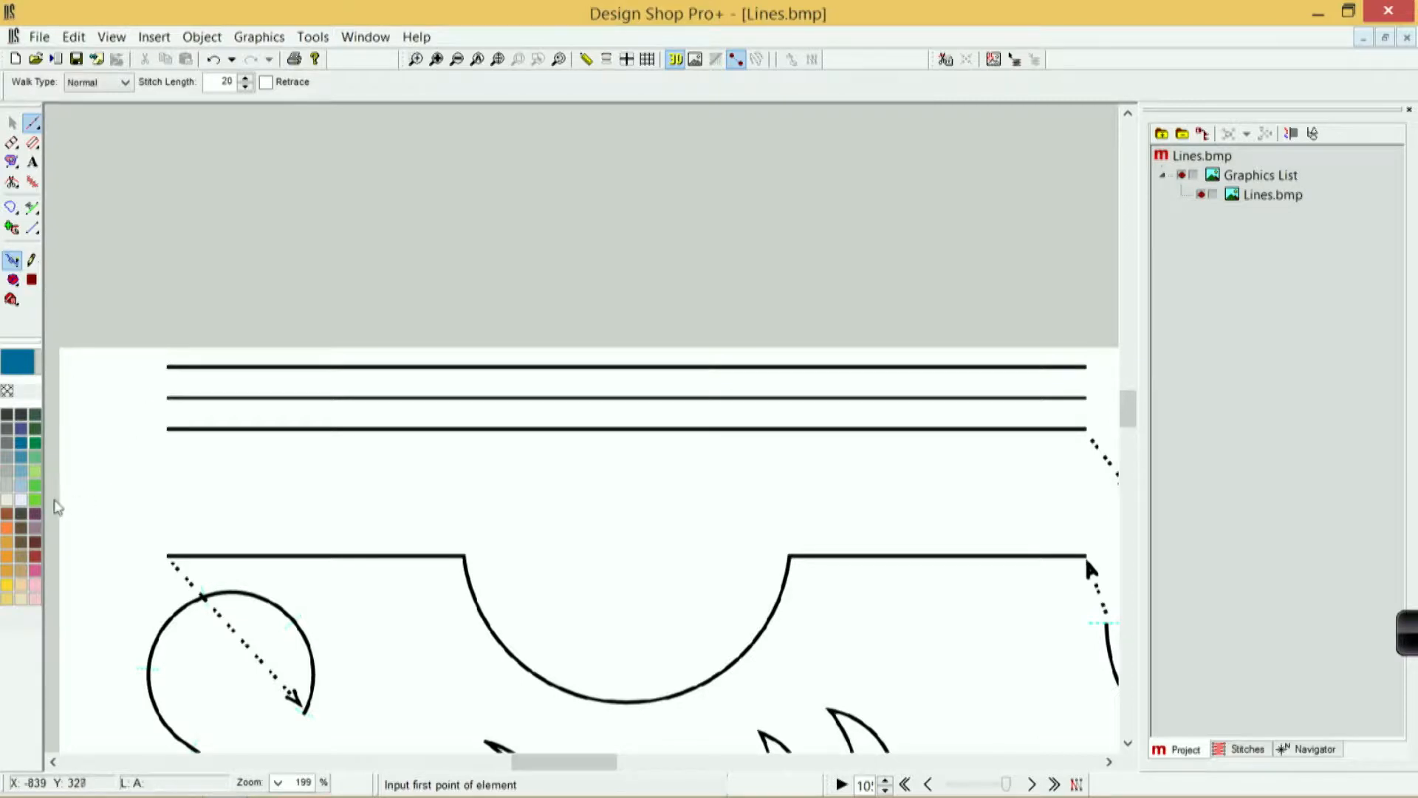
{"action": "left_click", "coordinate": [35, 572]}
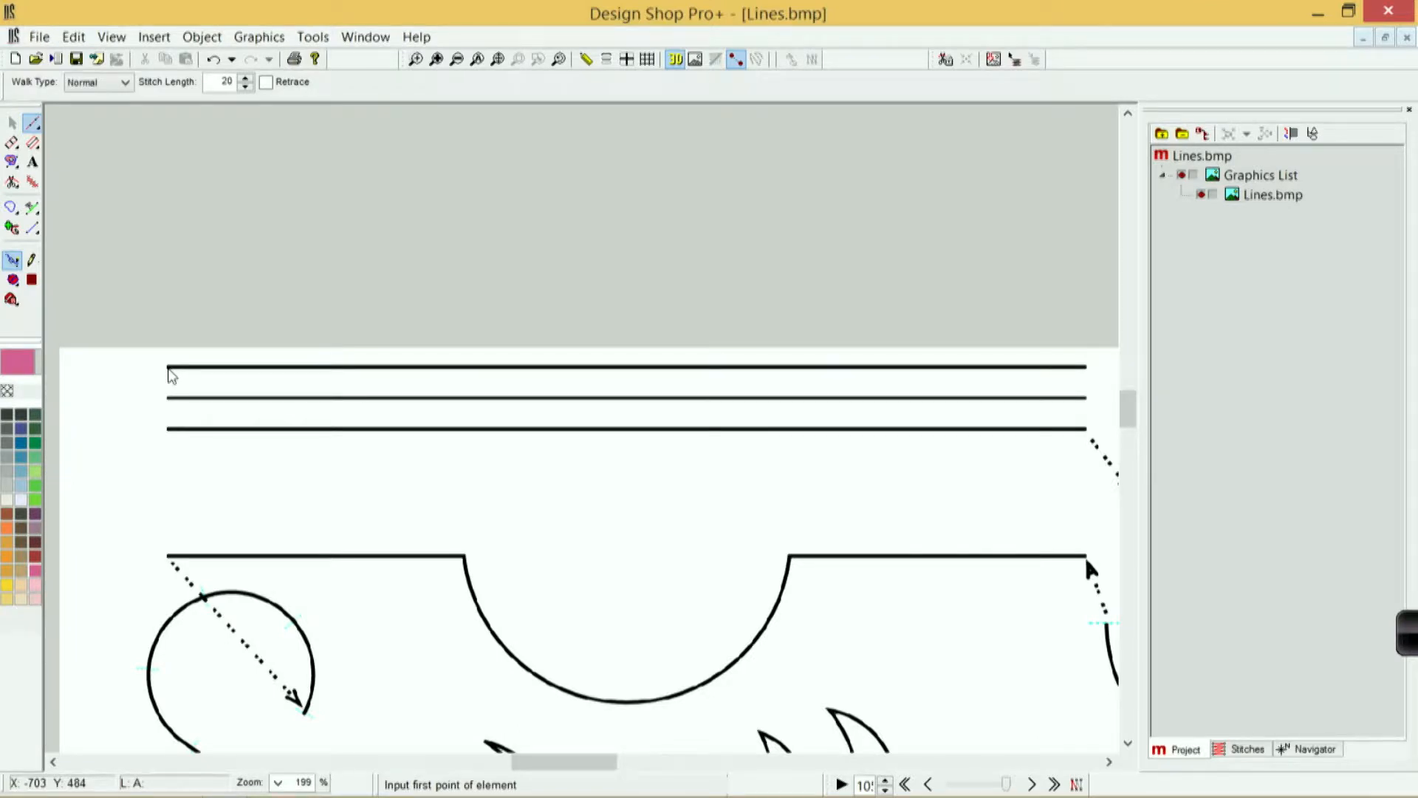
{"action": "left_click", "coordinate": [169, 370]}
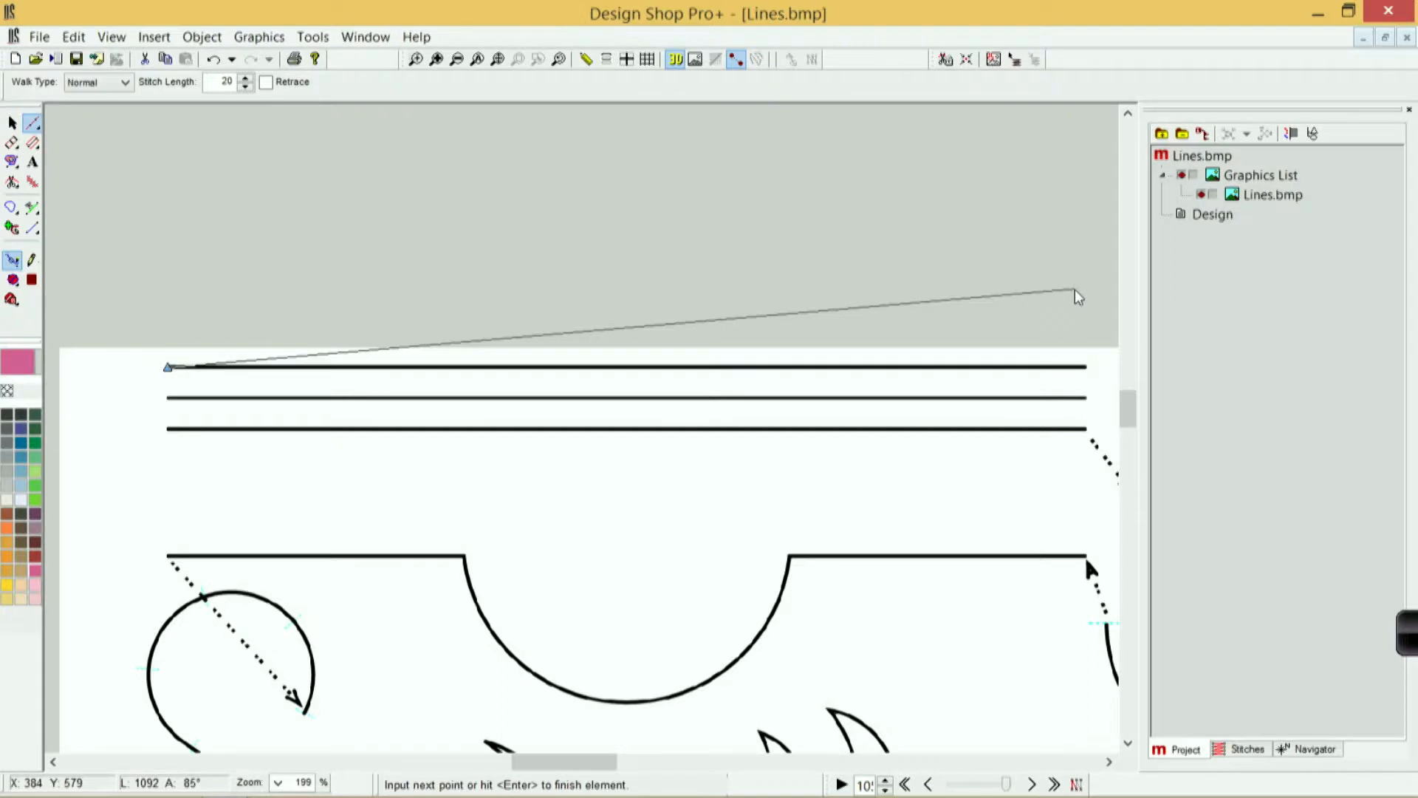
{"action": "left_click", "coordinate": [1087, 382]}
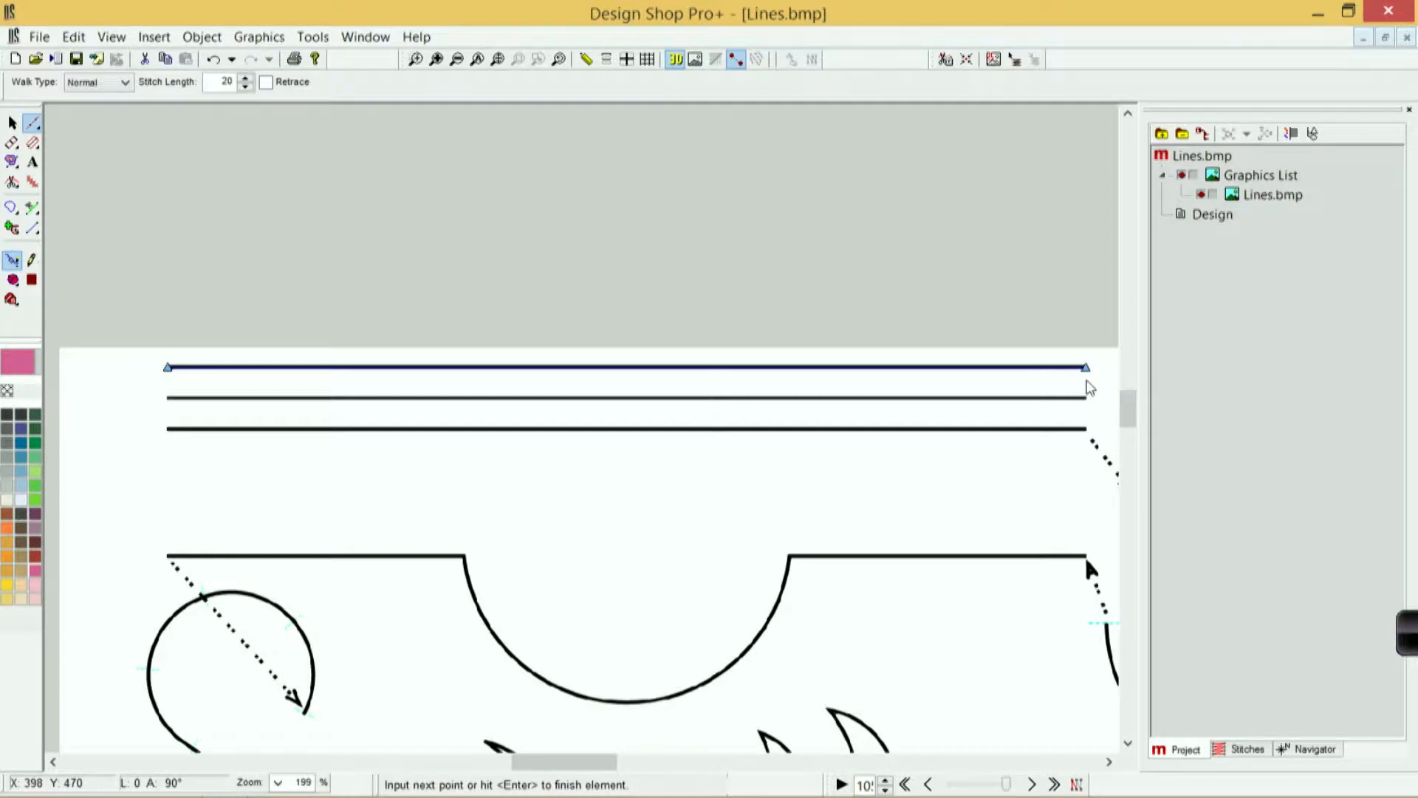
{"action": "key", "text": "Return"}
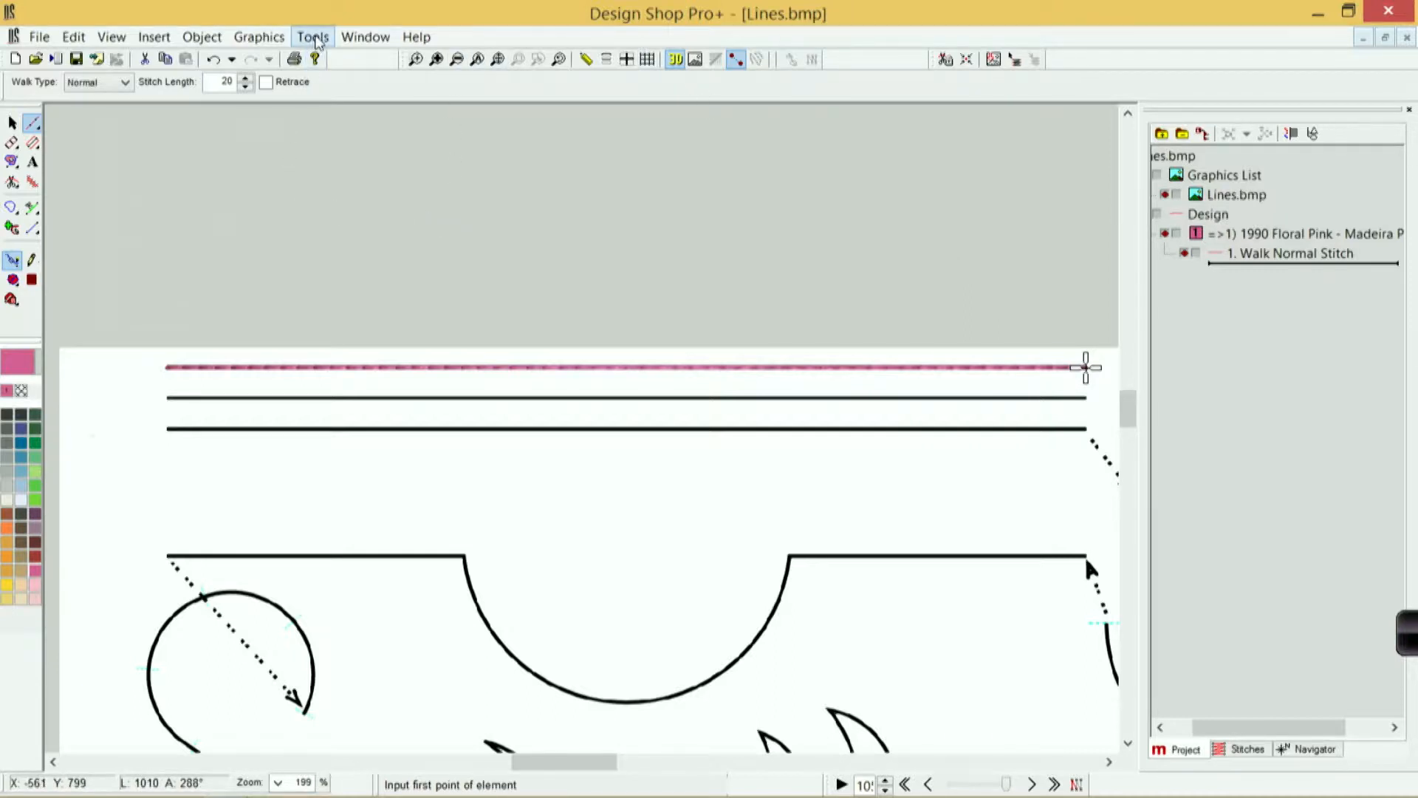
Step: Set the digitizing point size to the largest setting in the program preferences and apply it
{"action": "left_click", "coordinate": [315, 38]}
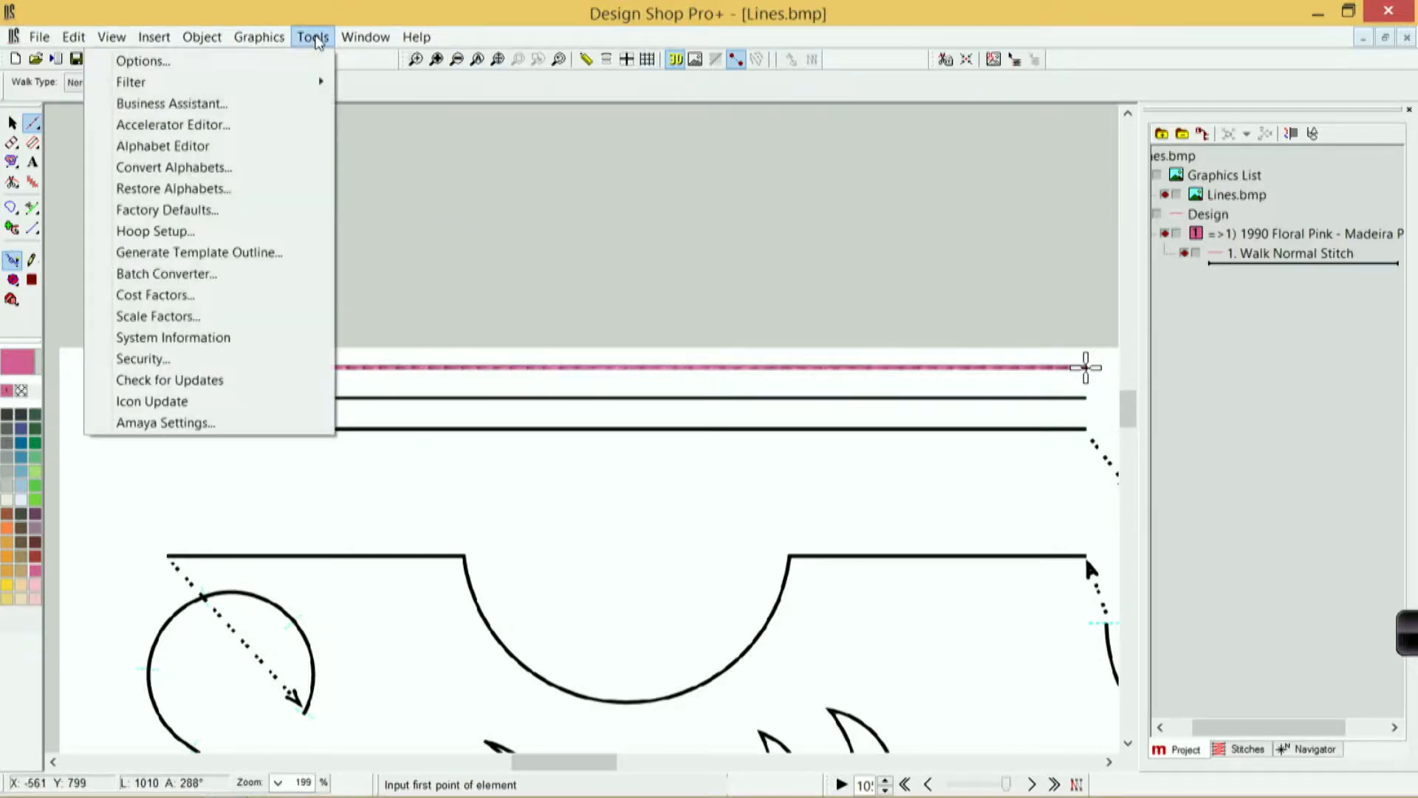
{"action": "left_click", "coordinate": [286, 70]}
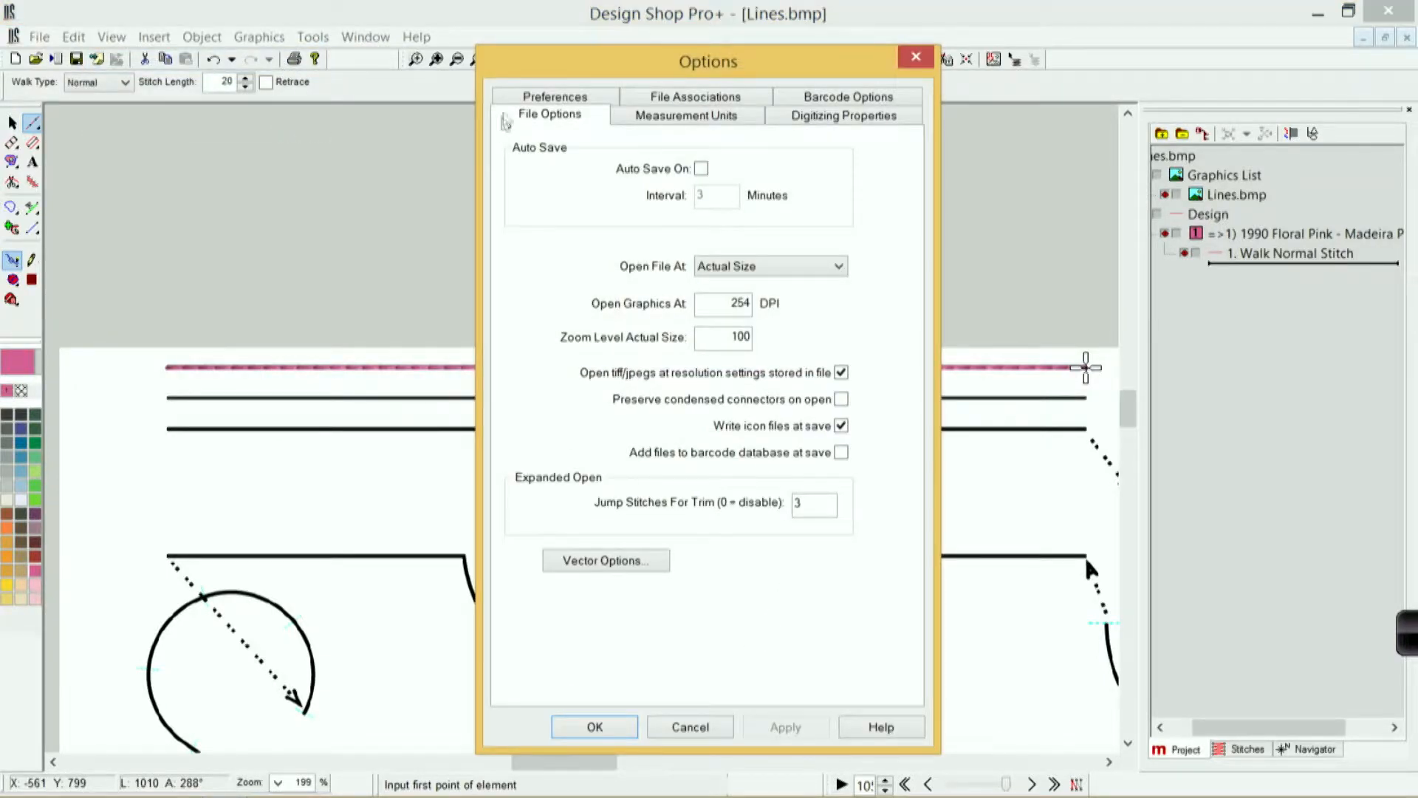
{"action": "left_click", "coordinate": [534, 98]}
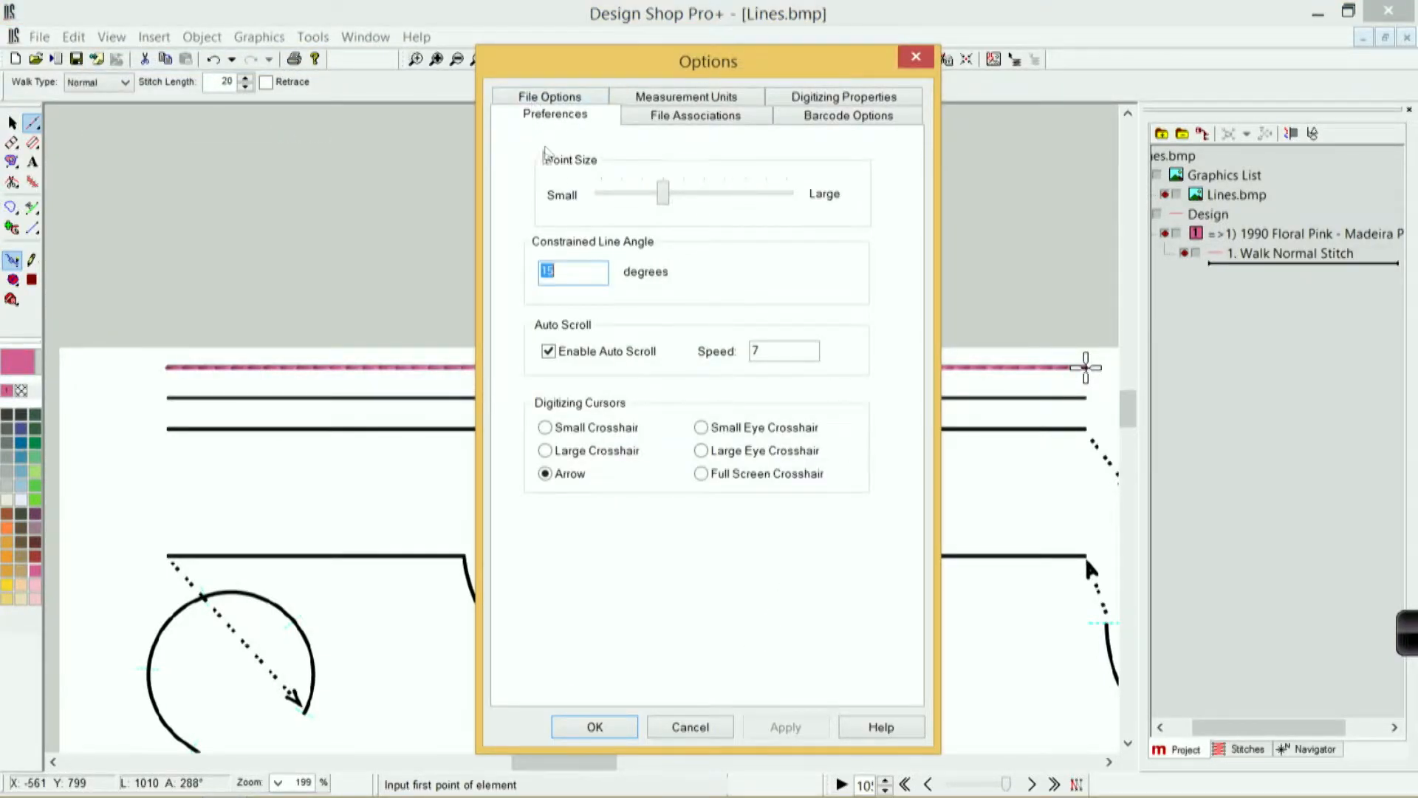
{"action": "left_click_drag", "start_coordinate": [667, 199], "coordinate": [791, 209]}
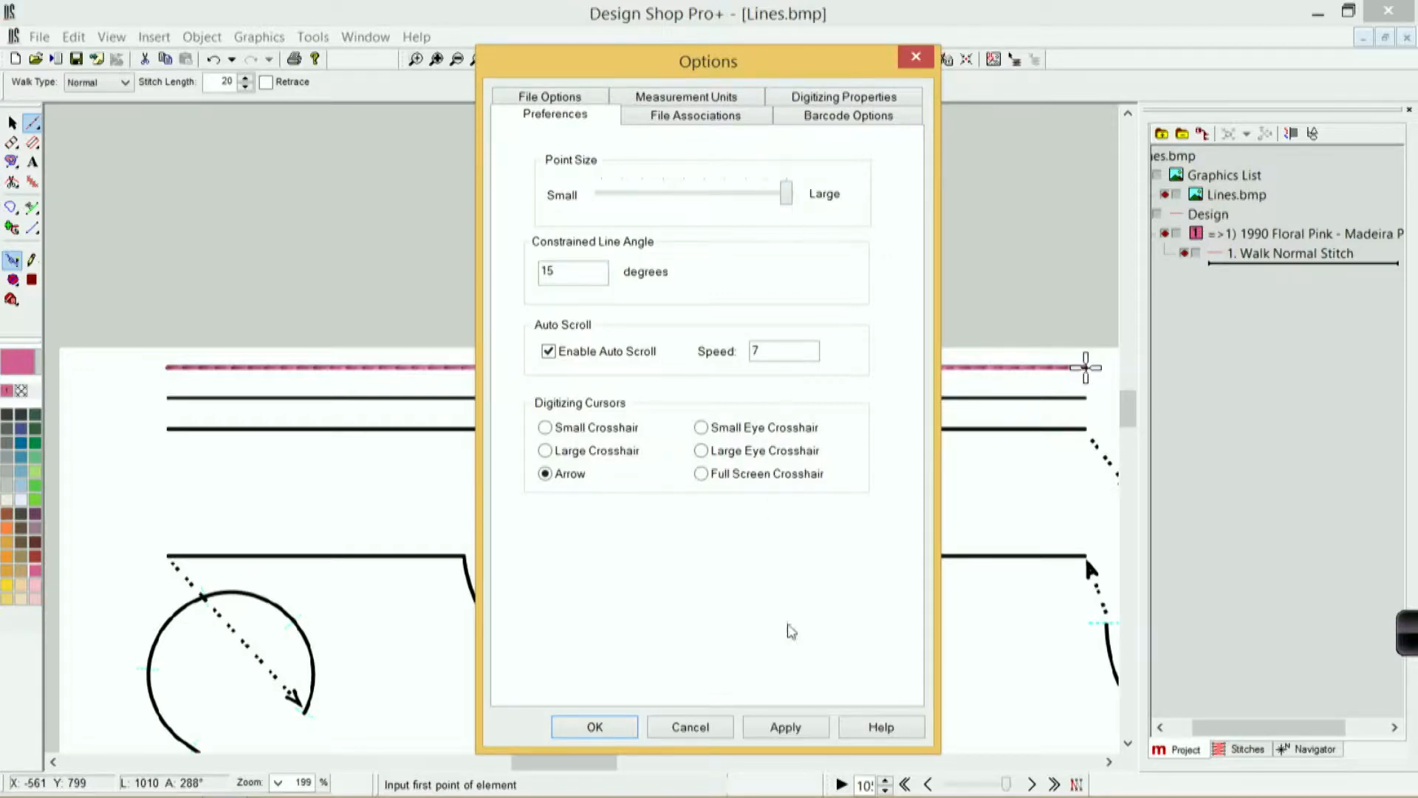
{"action": "left_click", "coordinate": [804, 725]}
{"action": "left_click", "coordinate": [620, 726]}
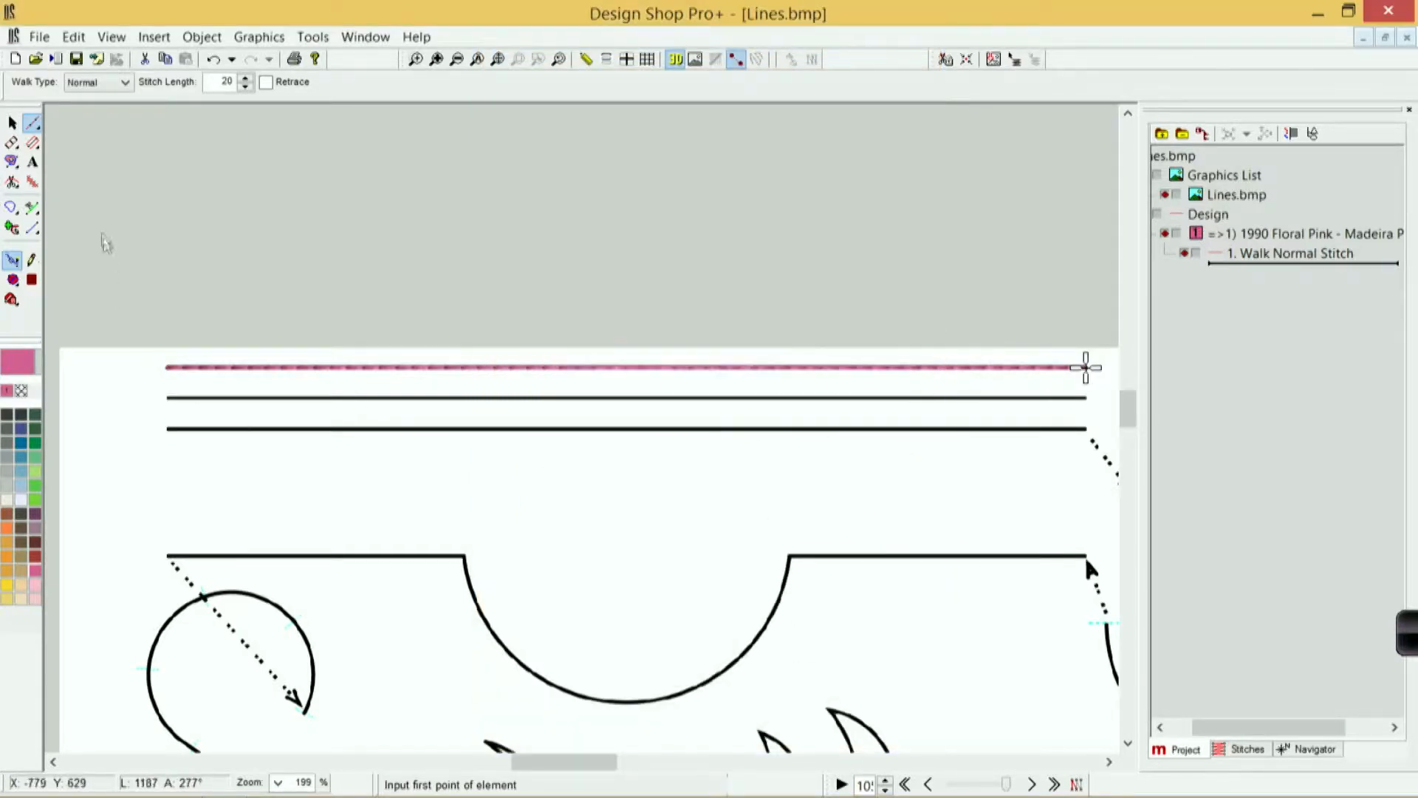
{"action": "left_click", "coordinate": [11, 126]}
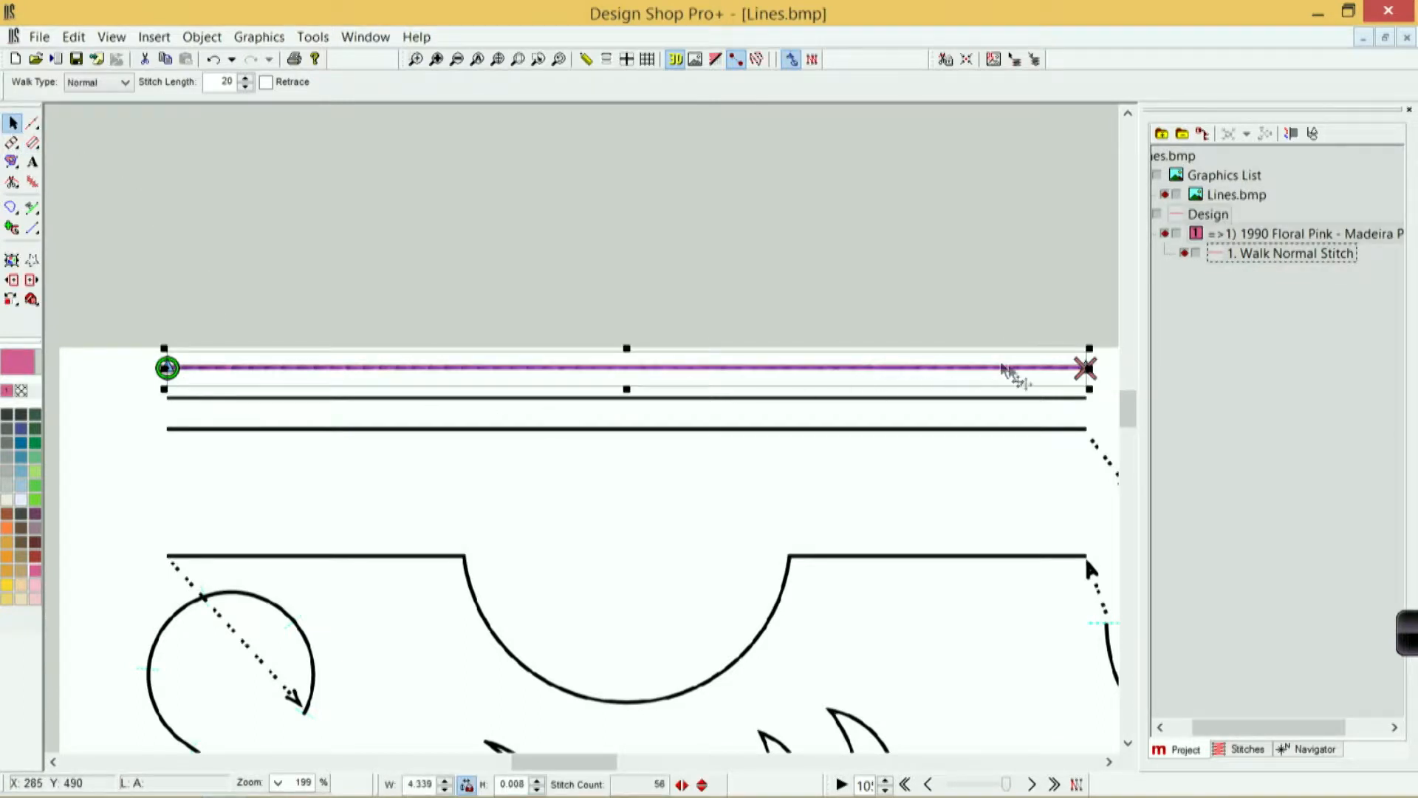
{"action": "left_click", "coordinate": [31, 122]}
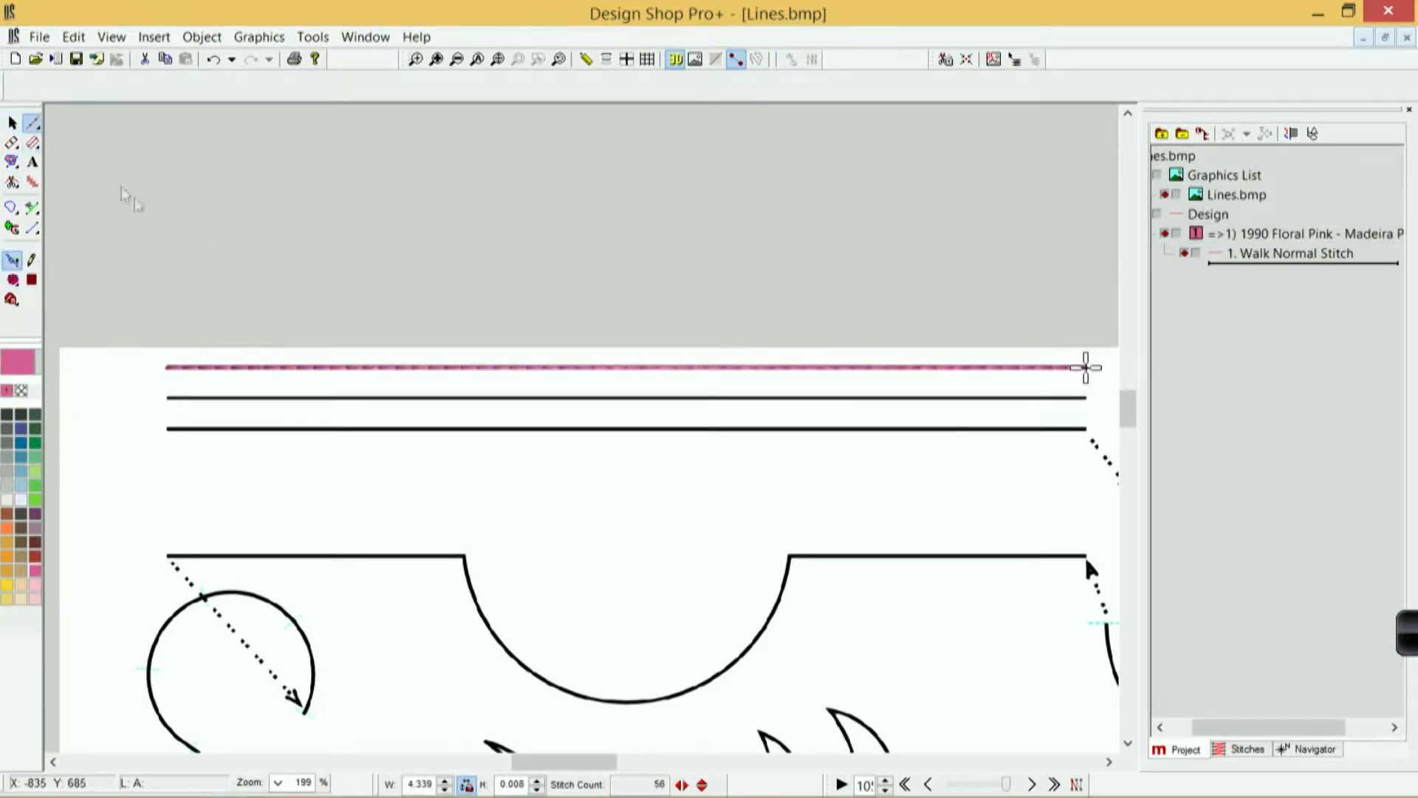
{"action": "left_click", "coordinate": [172, 235]}
{"action": "left_click", "coordinate": [328, 188]}
{"action": "left_click", "coordinate": [335, 257]}
{"action": "left_click", "coordinate": [430, 225]}
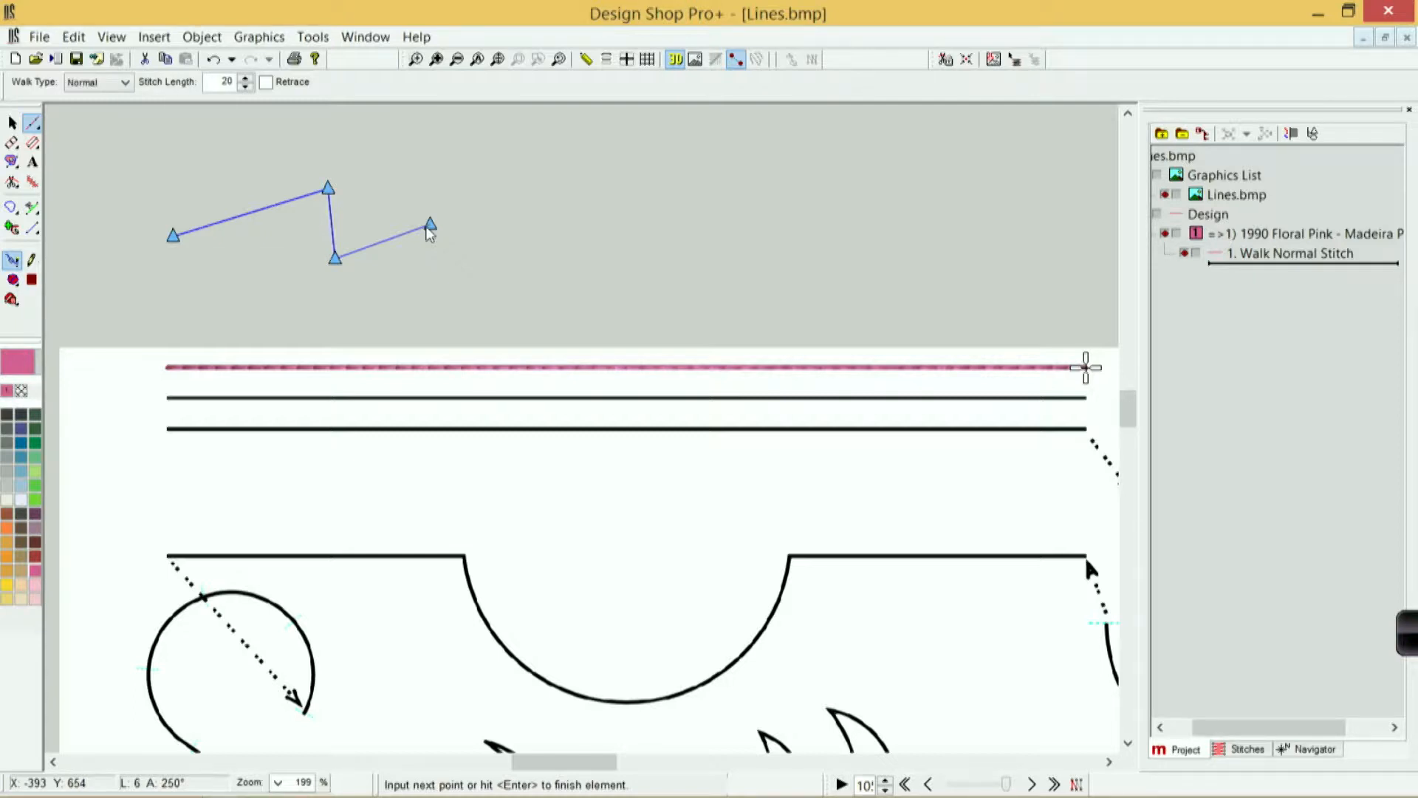
{"action": "key", "text": "Escape"}
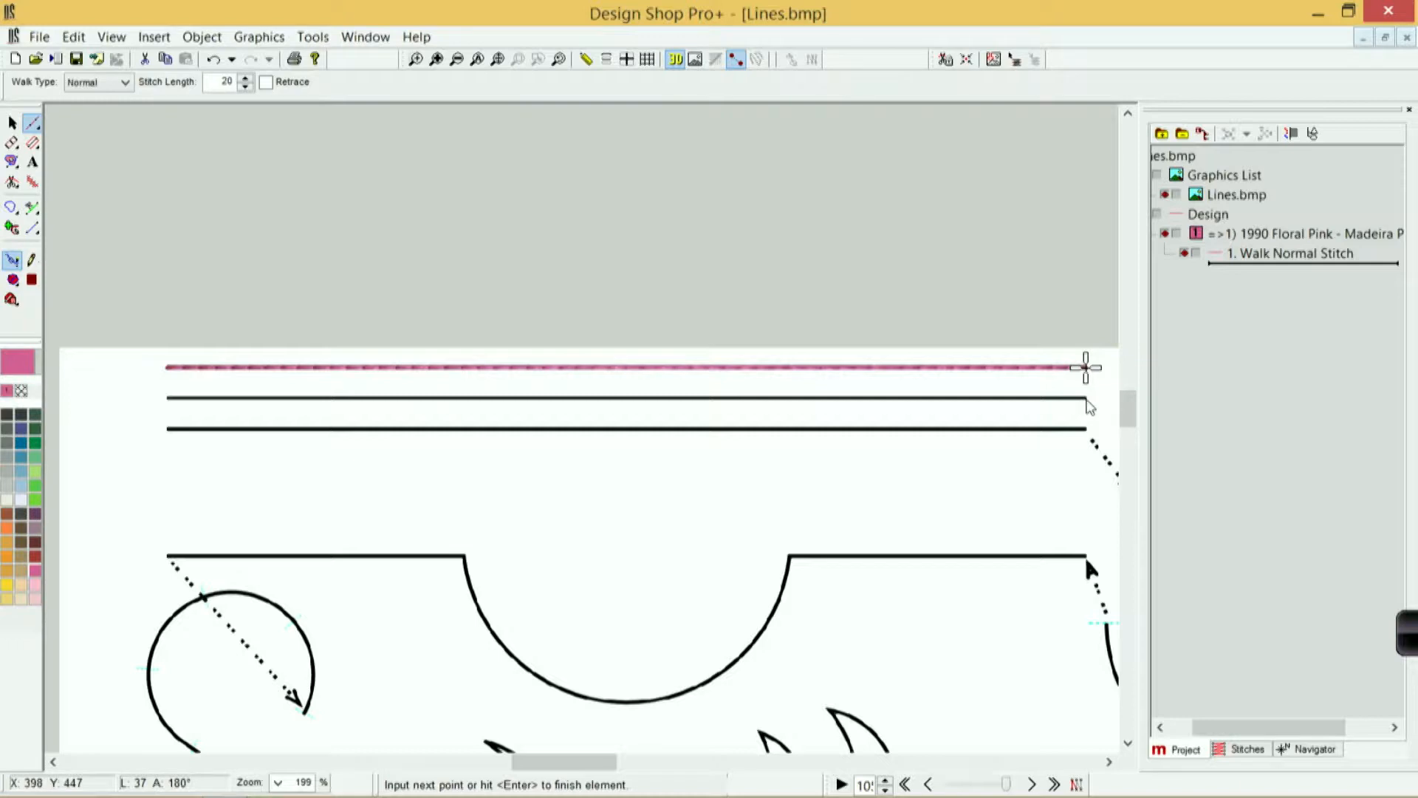
Step: Digitize the second horizontal line from right to left as a normal walk stitch, and insert a trim after the first line's stitching
{"action": "left_click", "coordinate": [1086, 399]}
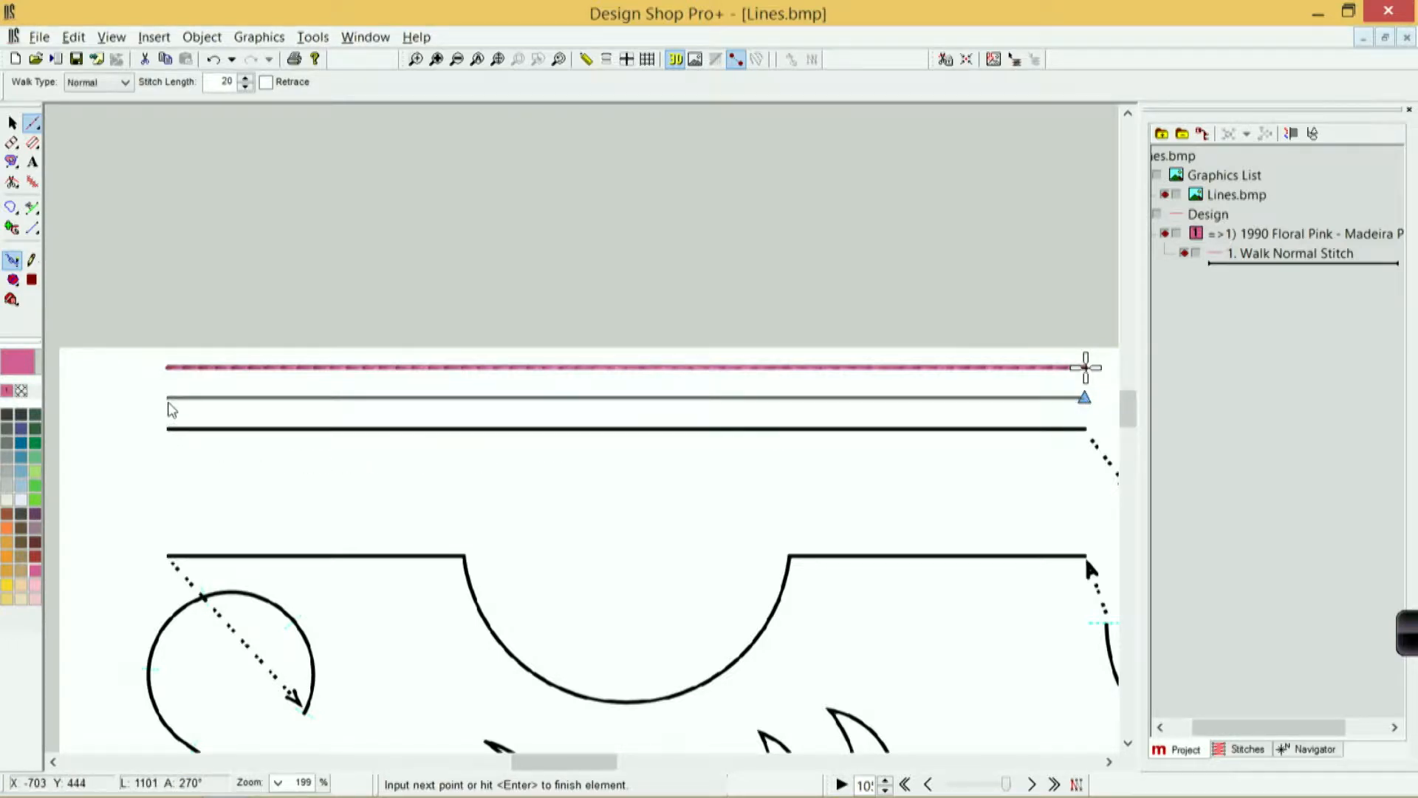
{"action": "left_click", "coordinate": [168, 403]}
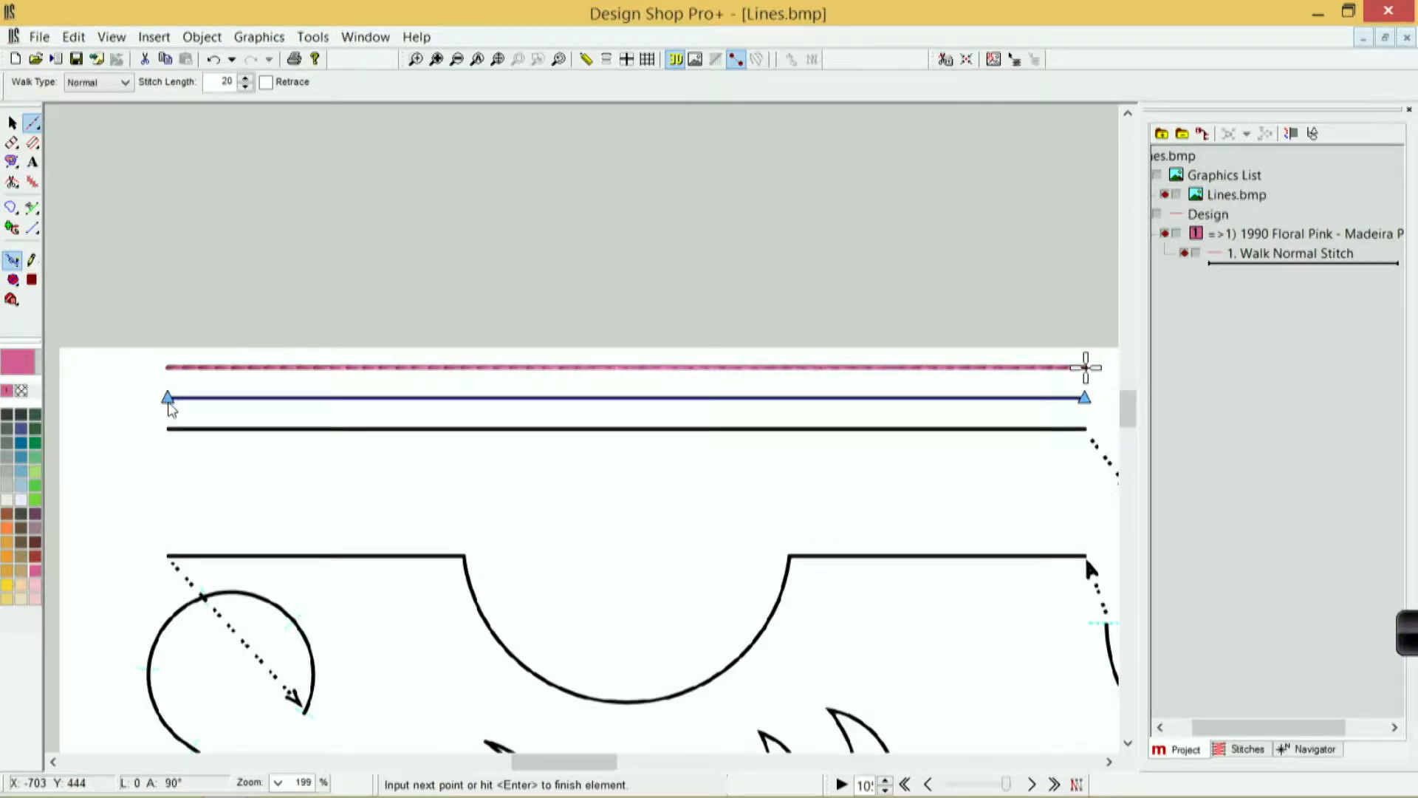
{"action": "key", "text": "Return"}
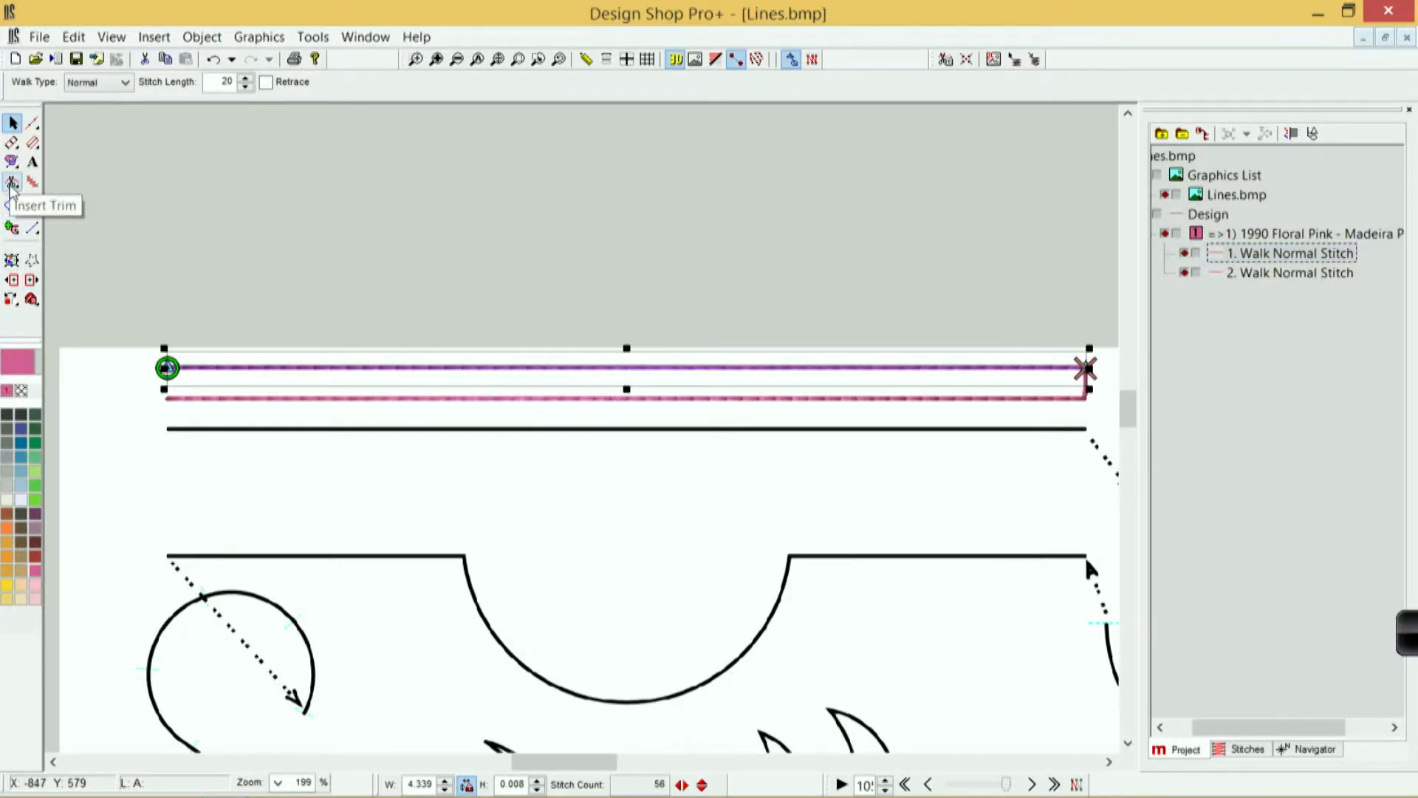
{"action": "left_click", "coordinate": [11, 184]}
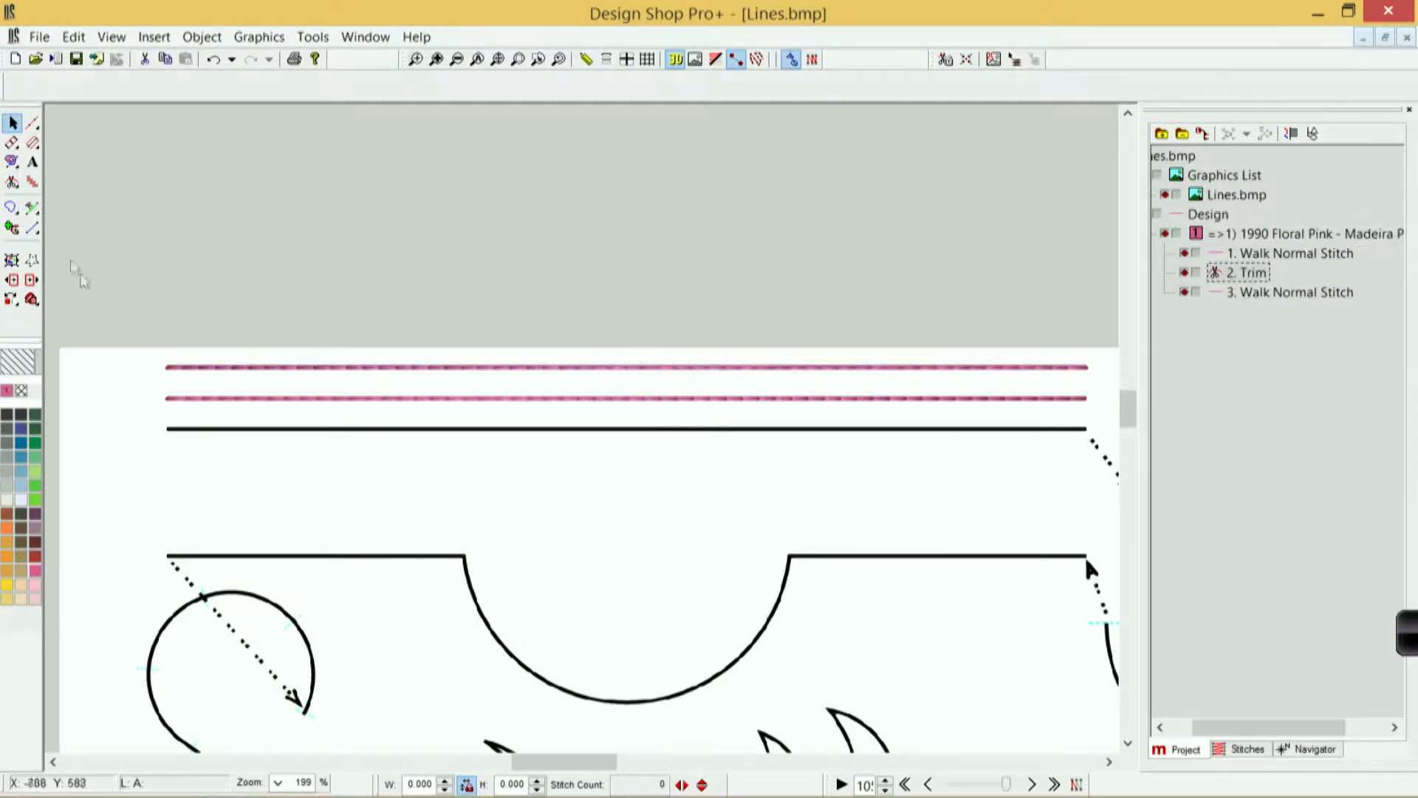
Step: Digitize the third horizontal line of the artwork from left to right as a normal walk stitch with stitch length 20
{"action": "left_click", "coordinate": [32, 123]}
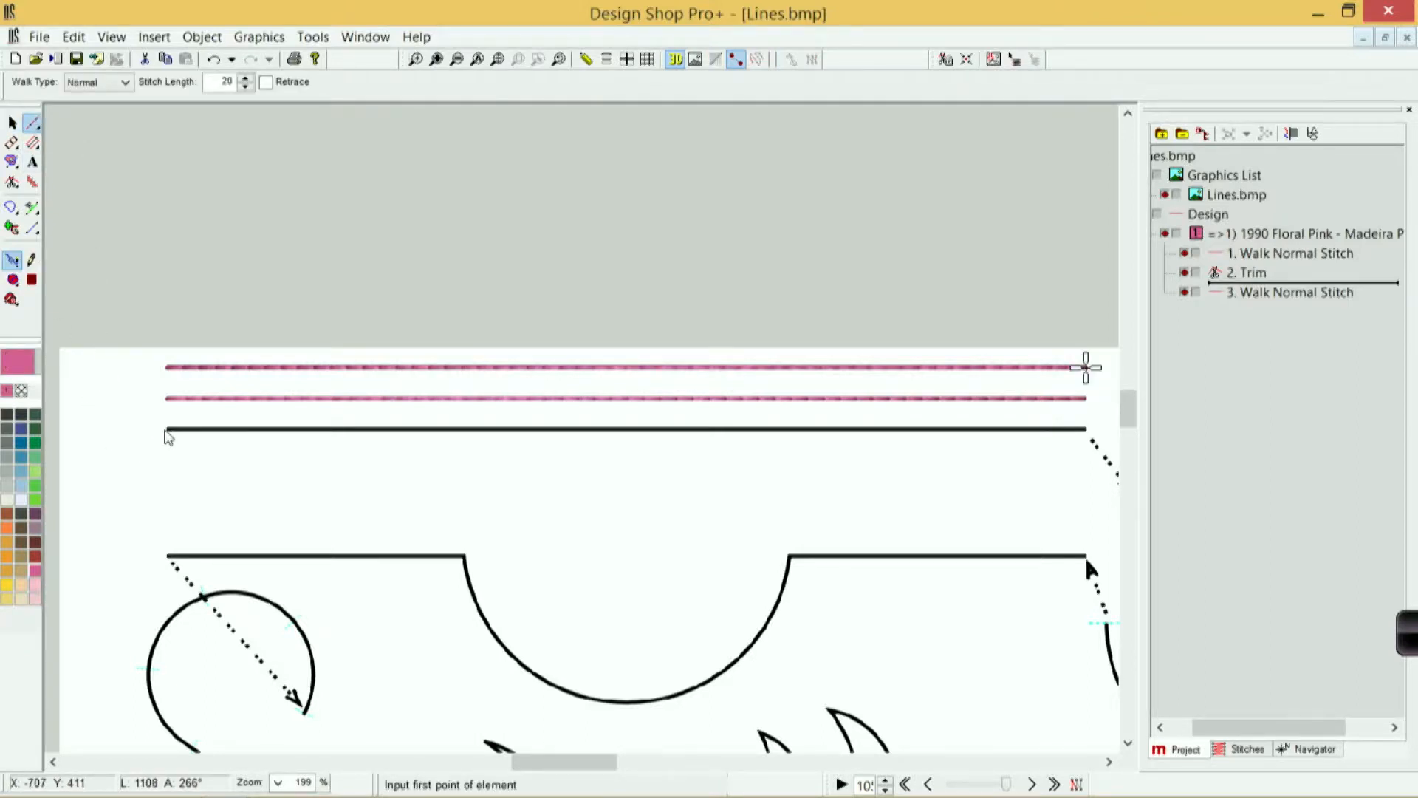
{"action": "left_click", "coordinate": [167, 432]}
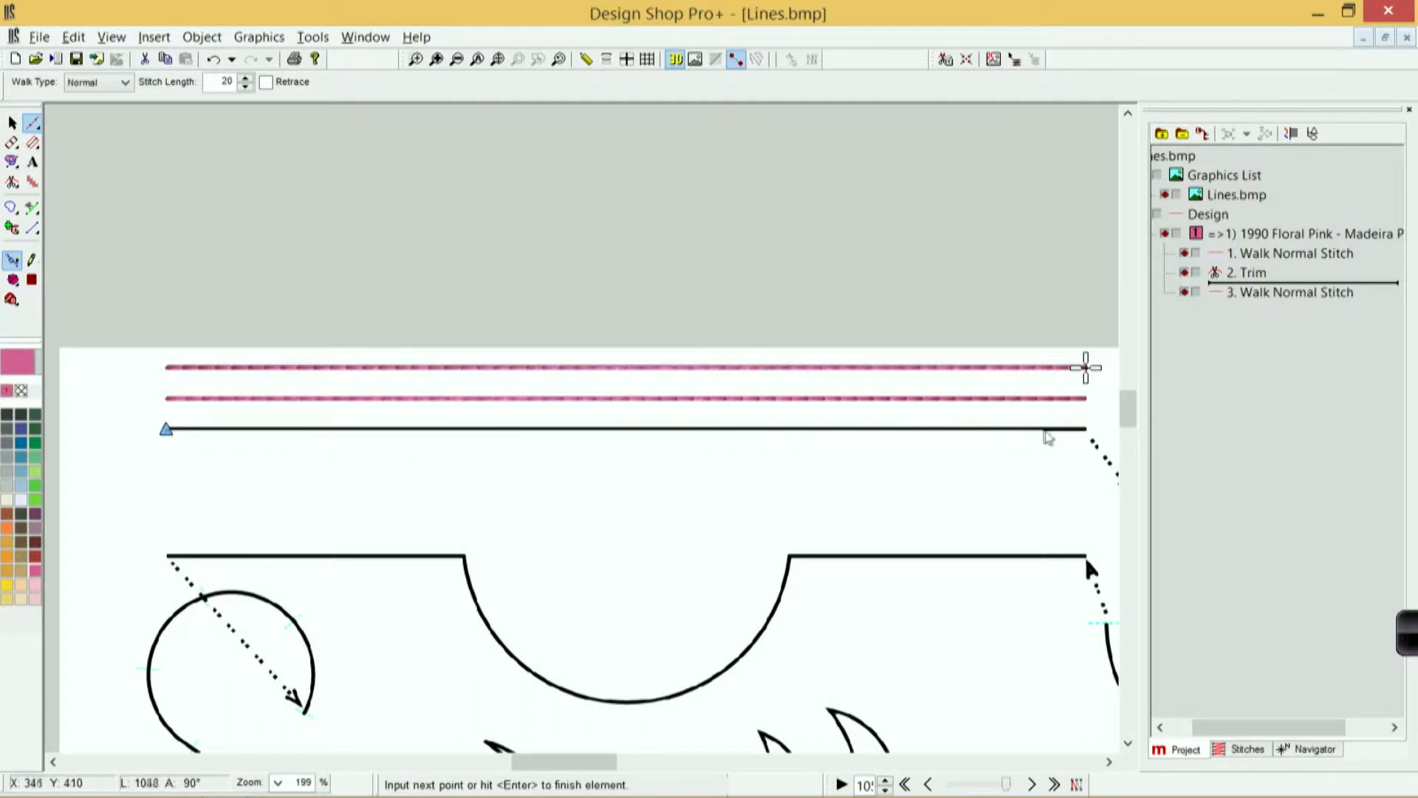
{"action": "left_click", "coordinate": [1088, 434]}
{"action": "key", "text": "Return"}
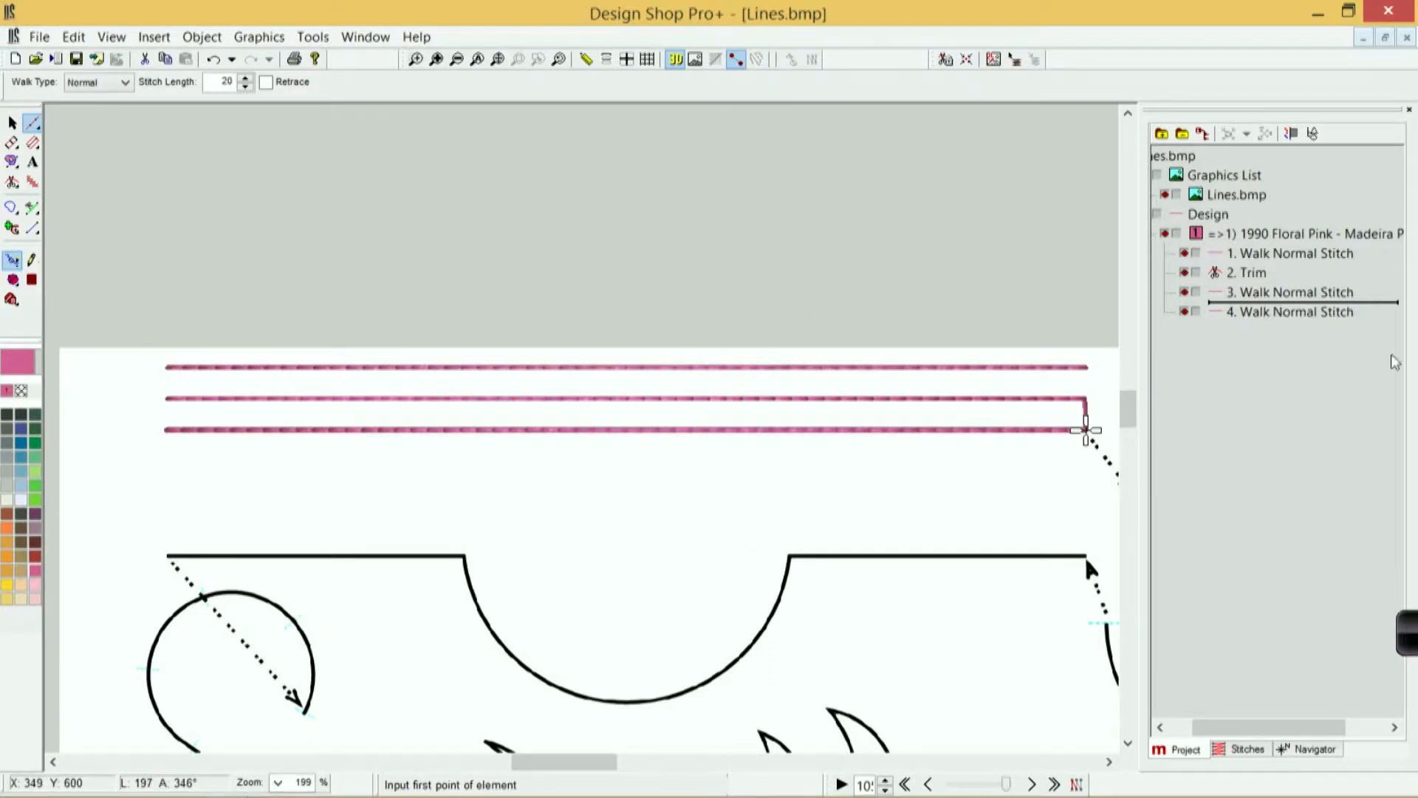
Step: Move the third line's walk stitch to the end of the sequence and insert a trim after the second line's stitching
{"action": "left_click", "coordinate": [13, 121]}
{"action": "left_click", "coordinate": [1294, 295]}
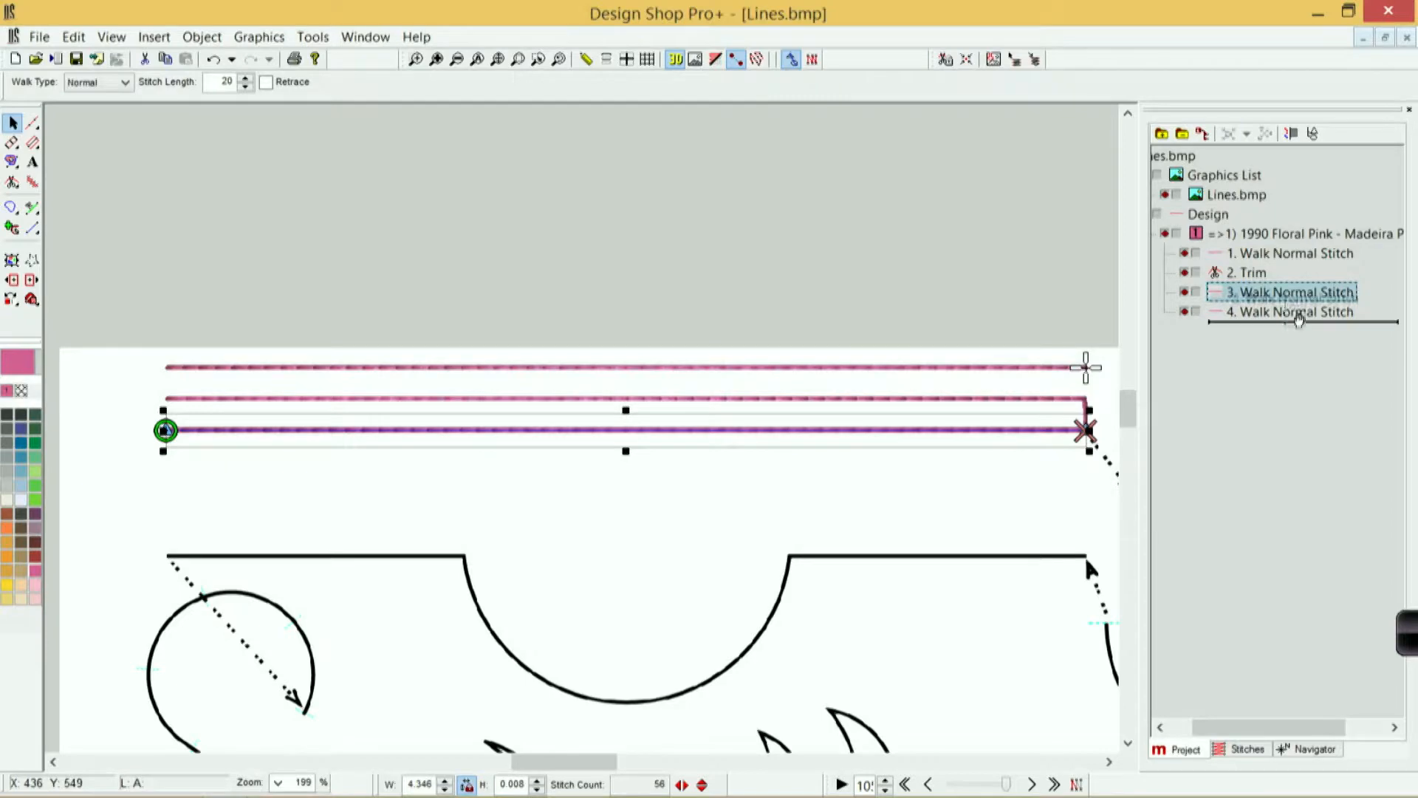
{"action": "left_click", "coordinate": [1285, 313]}
{"action": "left_click", "coordinate": [1289, 293]}
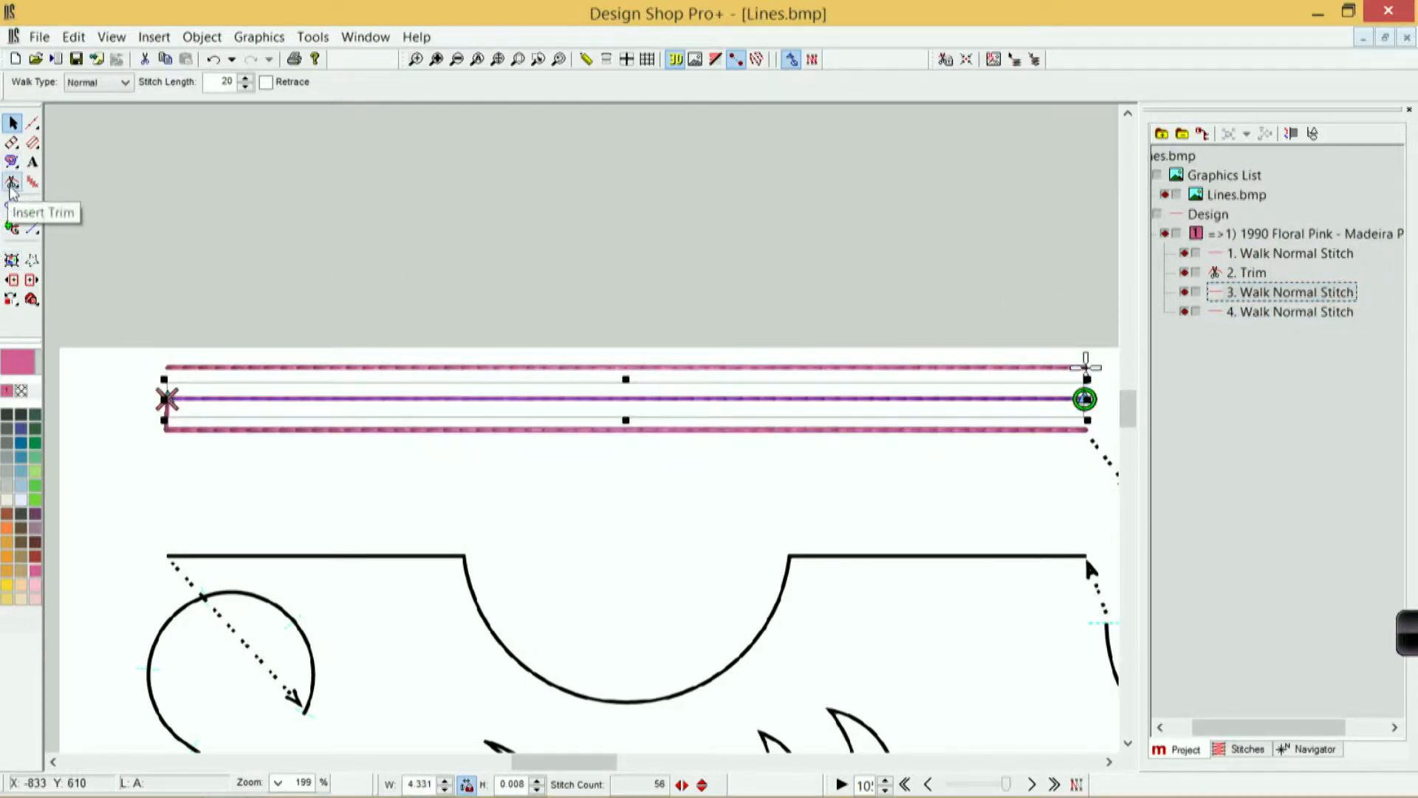
{"action": "left_click", "coordinate": [12, 183]}
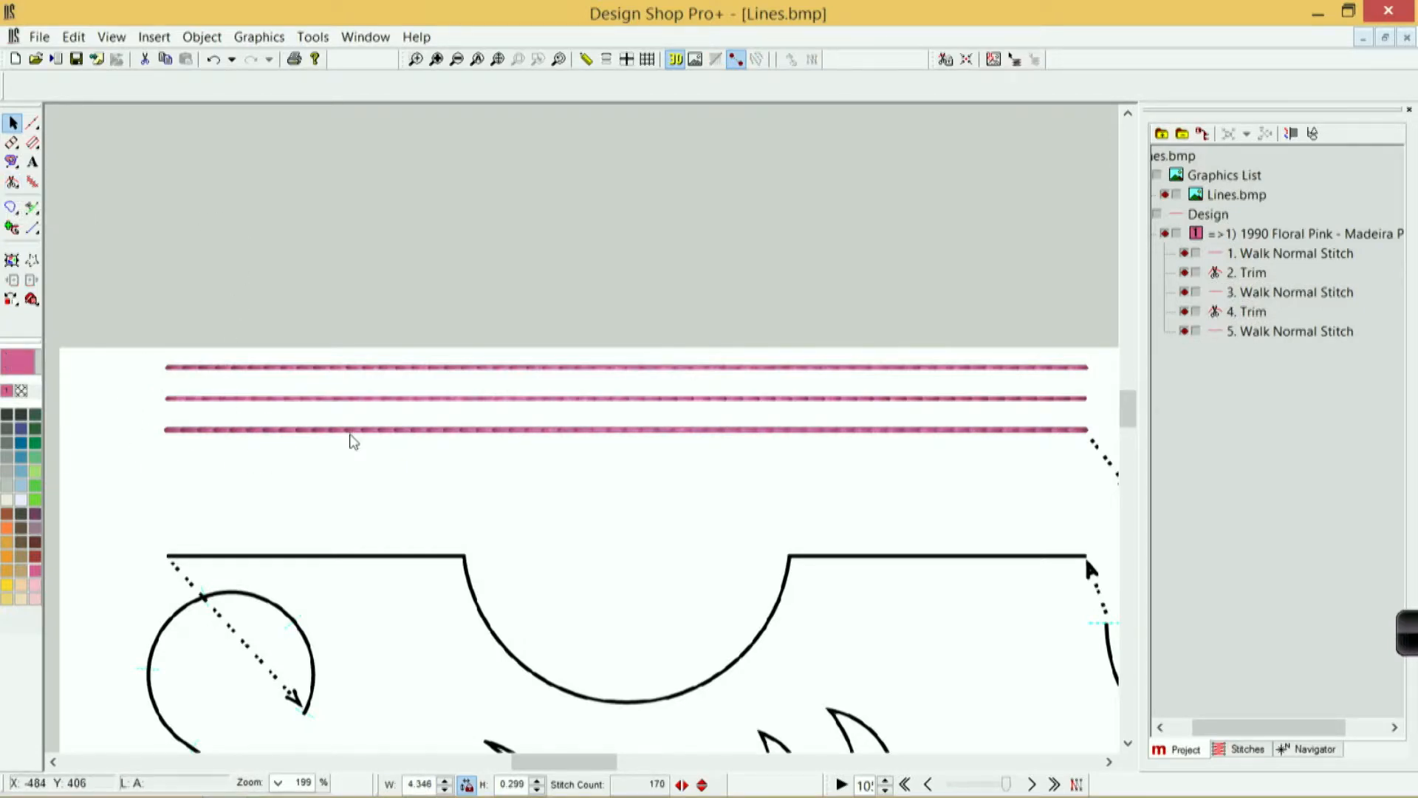
Step: Mark the start, both corners and the end of the double arch with the blue annotation pen
{"action": "scroll", "coordinate": [353, 441], "scroll_direction": "right", "scroll_amount": 5}
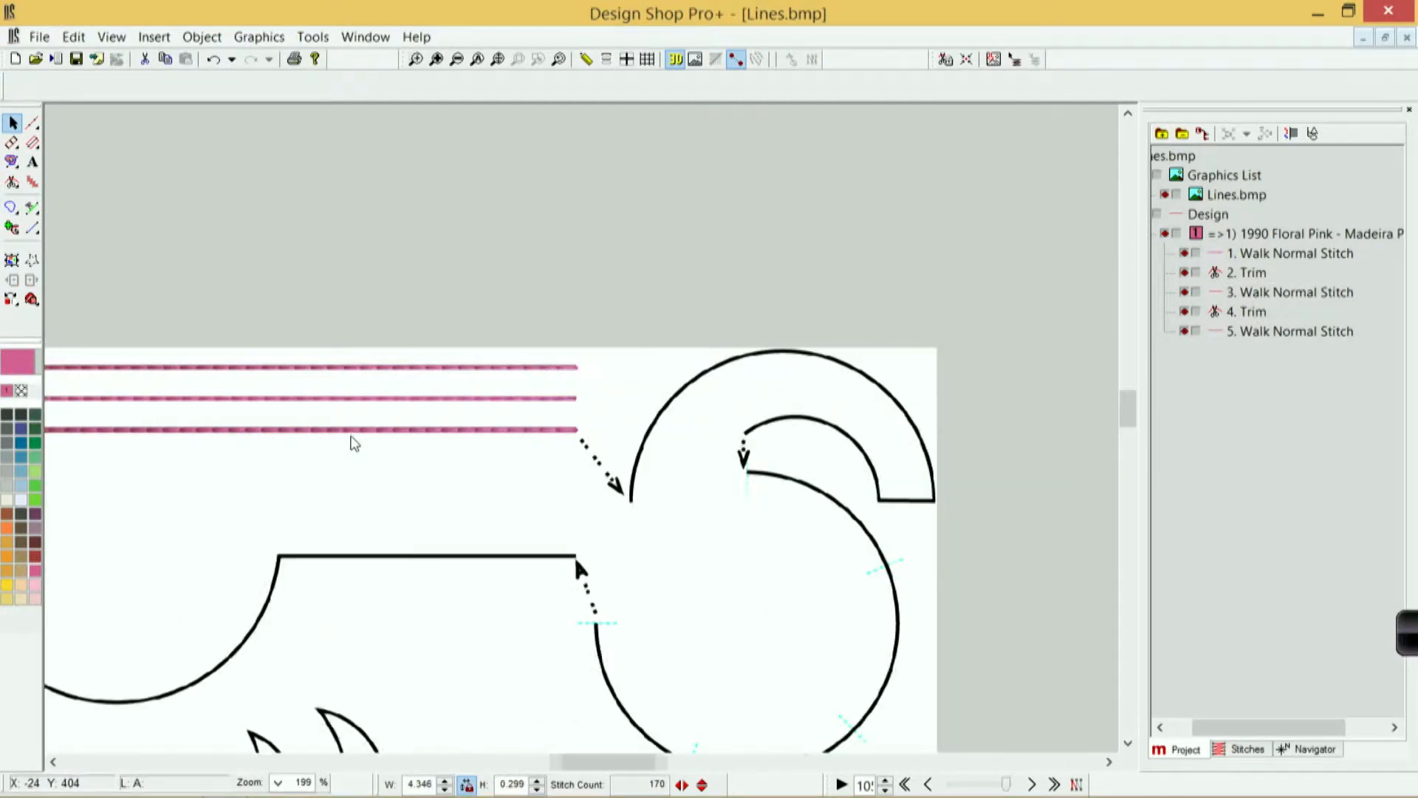
{"action": "left_click", "coordinate": [418, 61]}
{"action": "left_click_drag", "start_coordinate": [421, 240], "coordinate": [855, 584]}
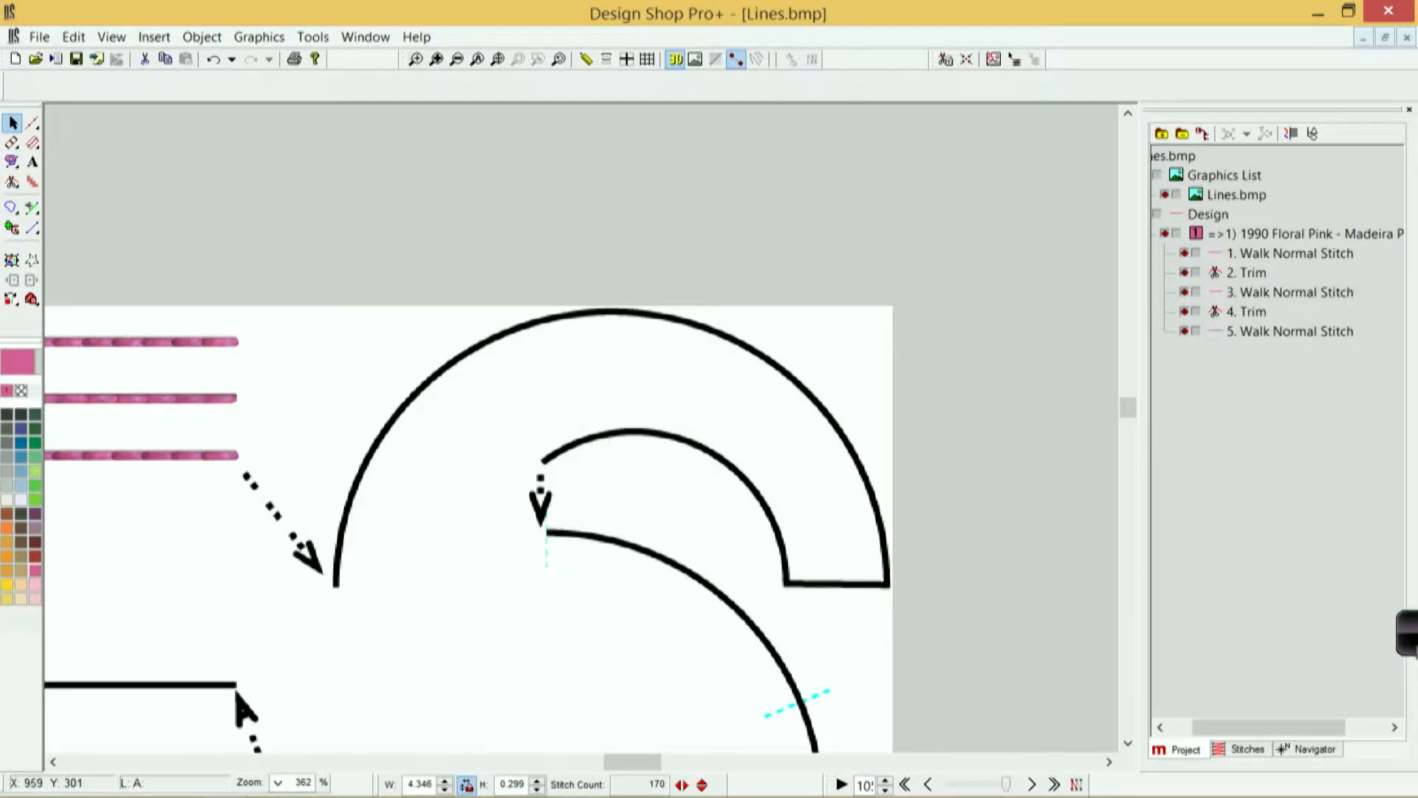
{"action": "left_click", "coordinate": [1407, 641]}
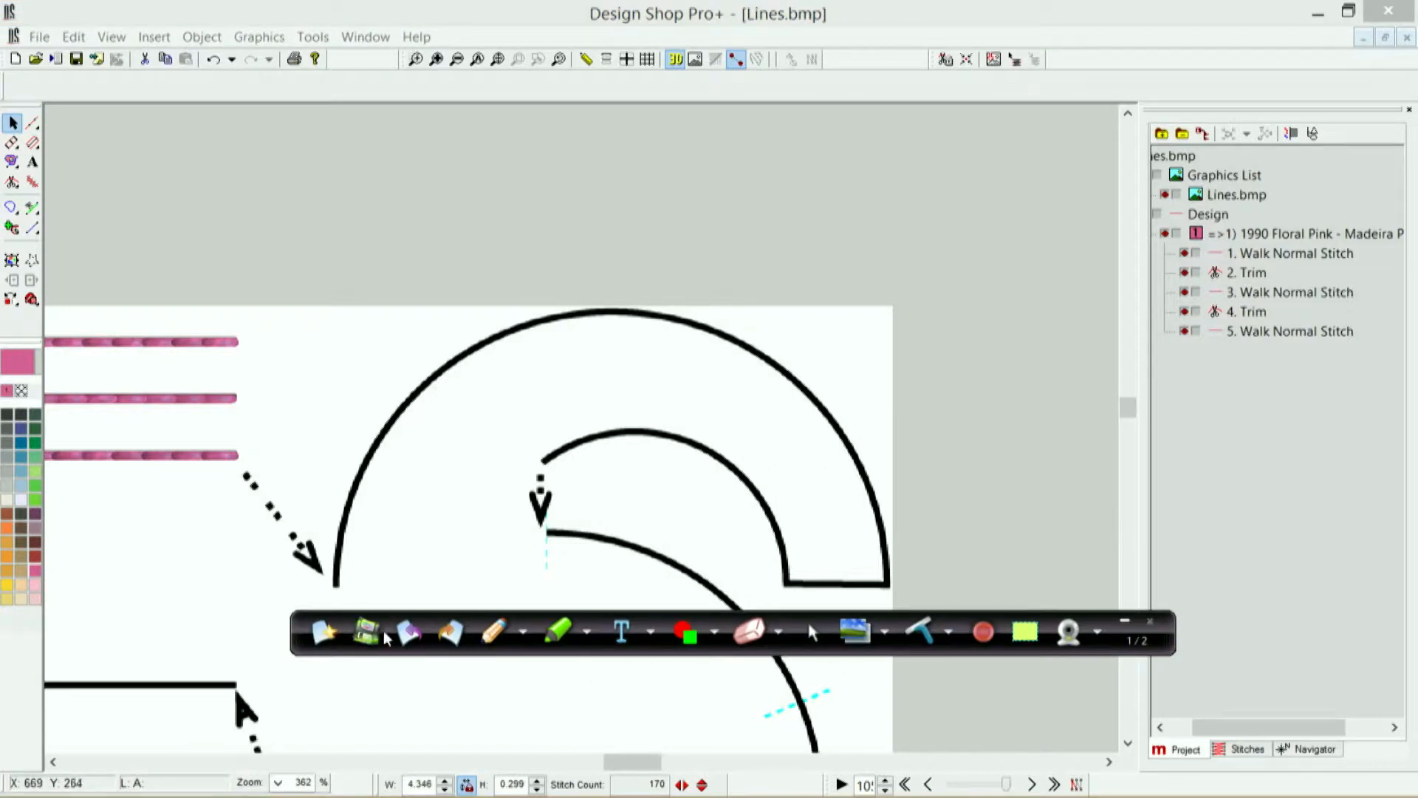
{"action": "left_click", "coordinate": [521, 631]}
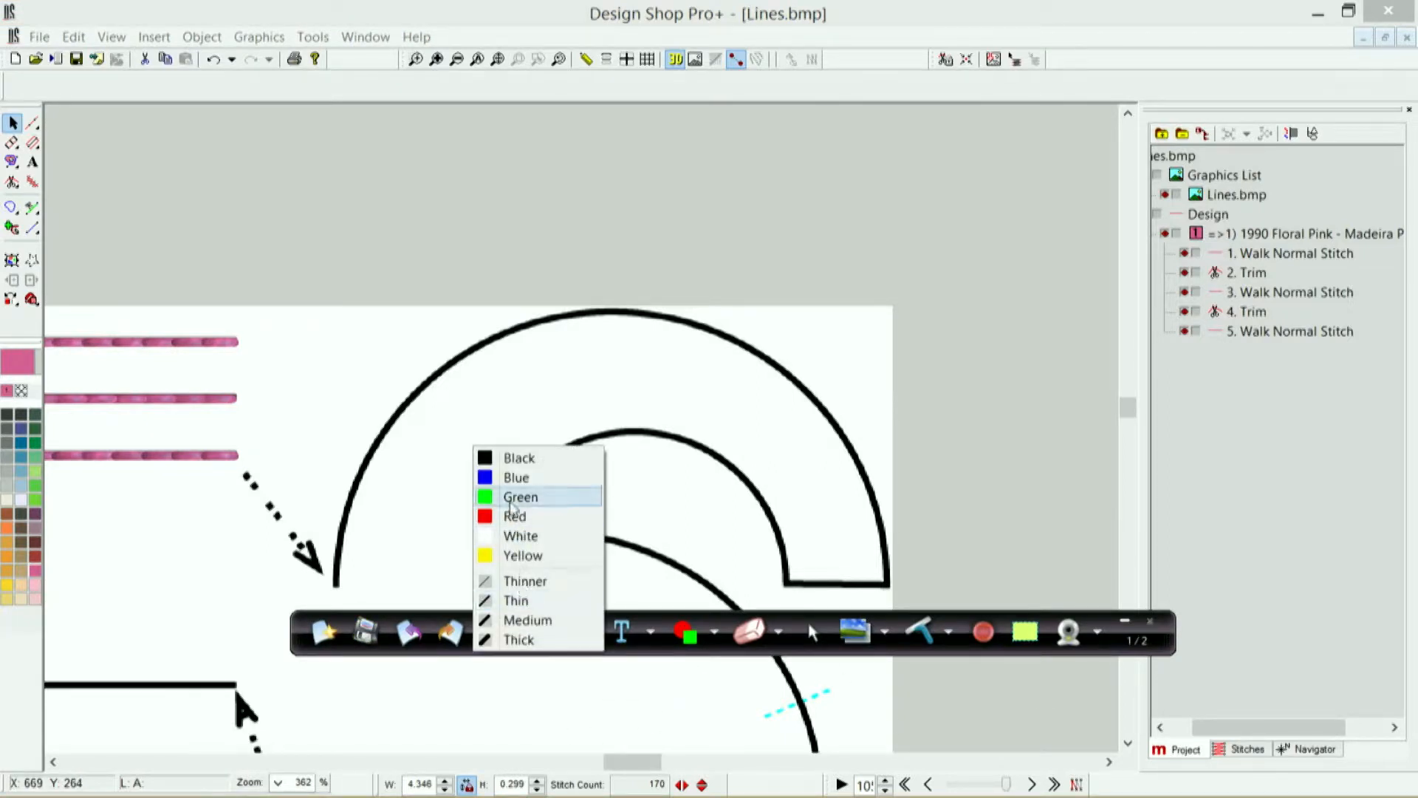
{"action": "left_click", "coordinate": [510, 479]}
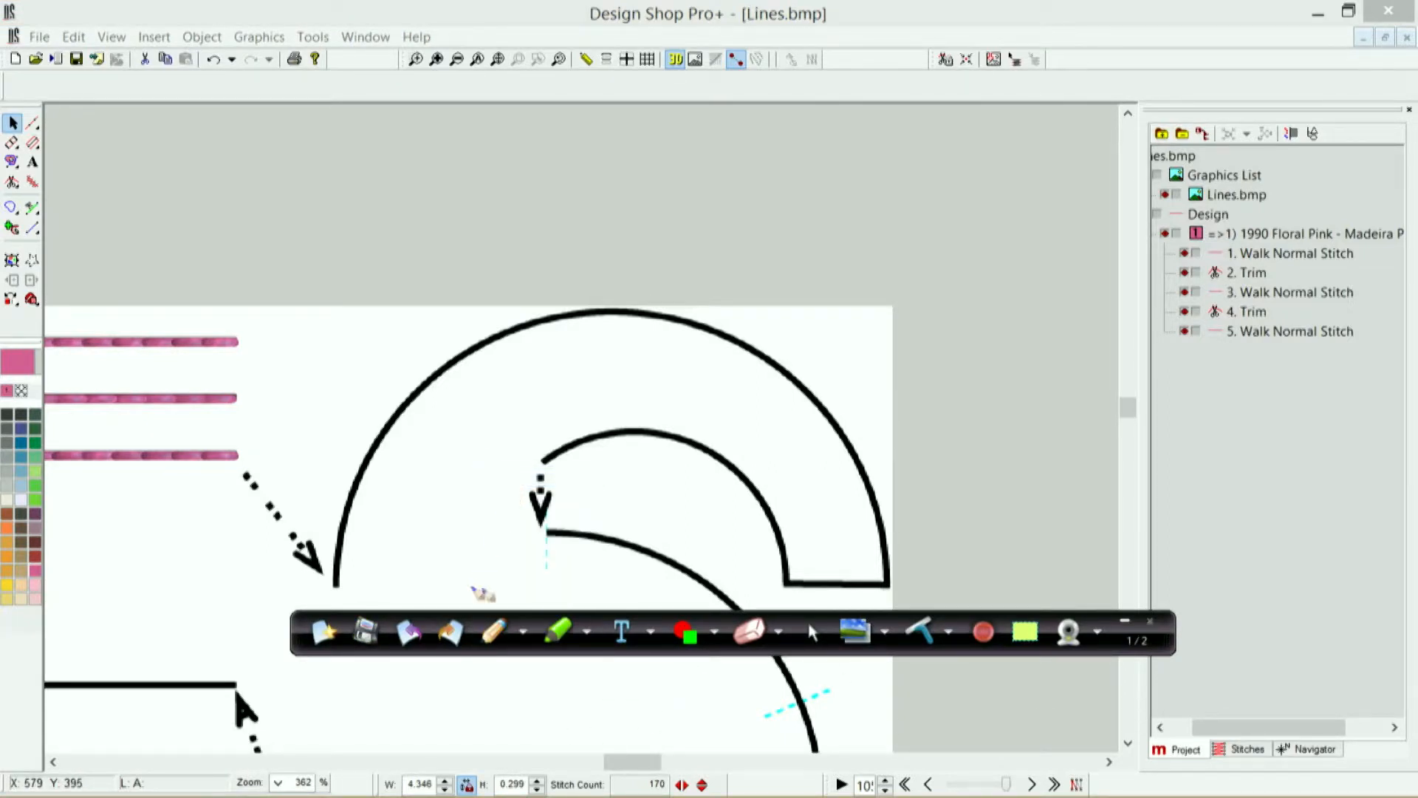
{"action": "left_click", "coordinate": [1124, 620]}
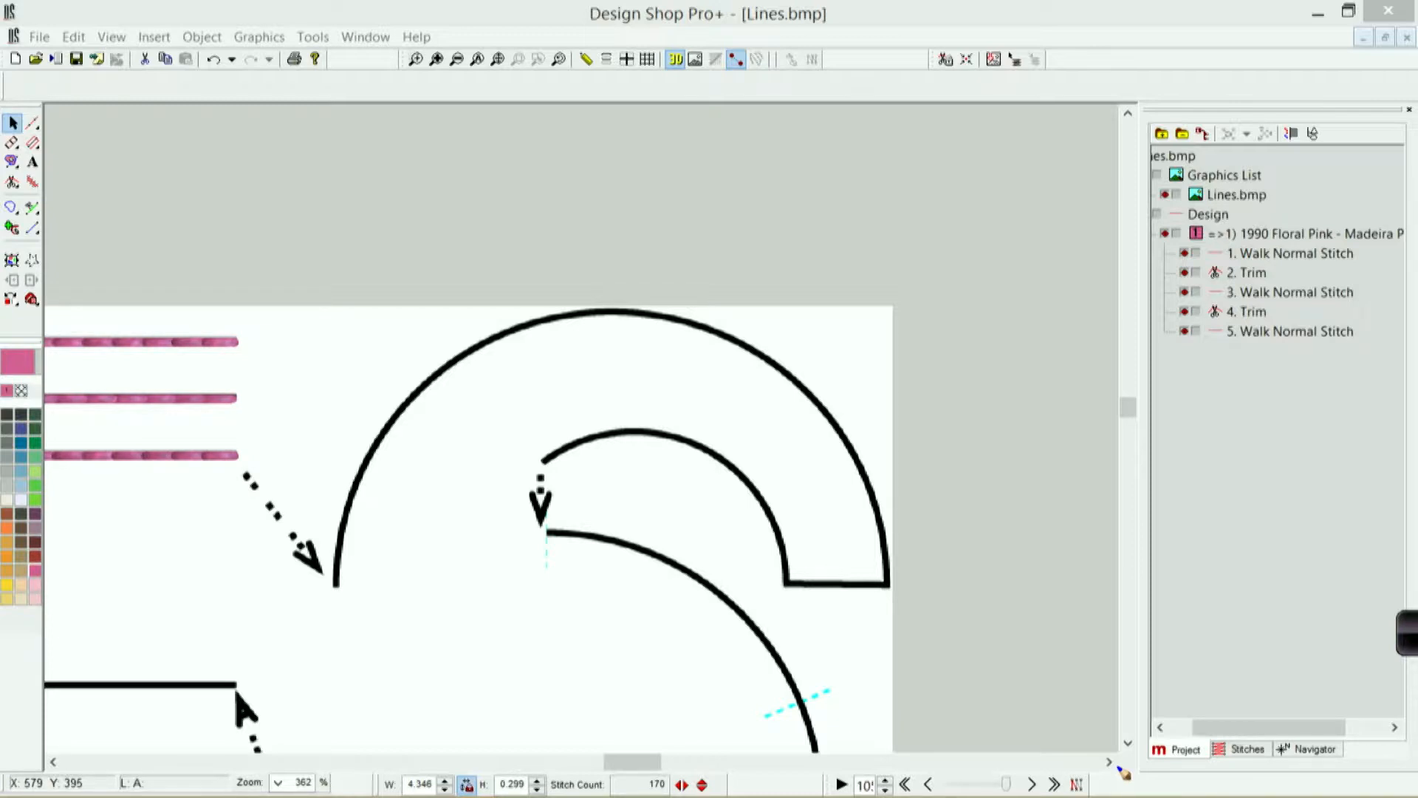
{"action": "mouse_move", "coordinate": [301, 587]}
{"action": "left_mouse_down"}
{"action": "mouse_move", "coordinate": [354, 588]}
{"action": "mouse_move", "coordinate": [314, 584]}
{"action": "left_mouse_up"}
{"action": "left_click_drag", "start_coordinate": [875, 568], "coordinate": [907, 596]}
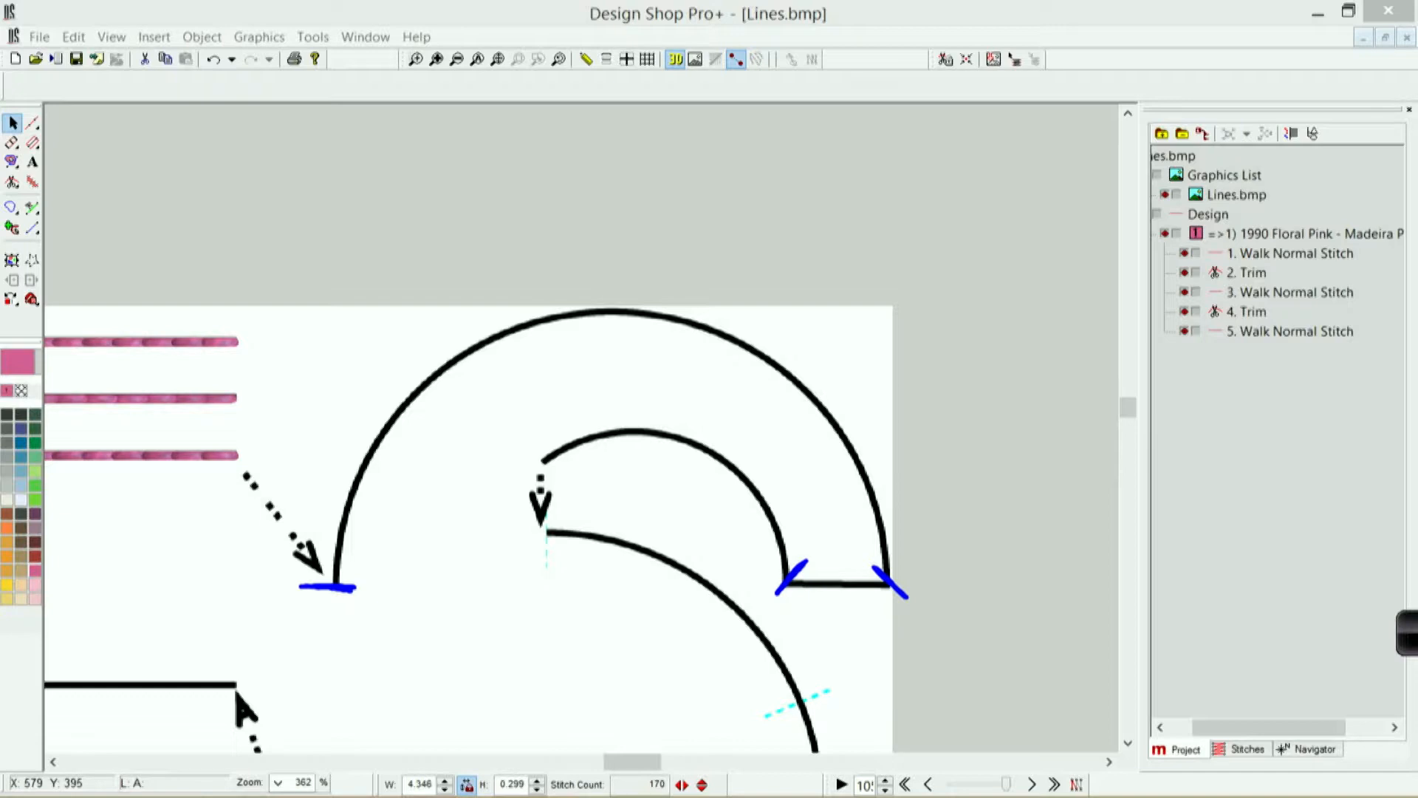
{"action": "left_click_drag", "start_coordinate": [535, 440], "coordinate": [563, 469]}
Step: Mark and circle a blue curve point near the middle of both the outer and the inner arch
{"action": "mouse_move", "coordinate": [582, 281]}
{"action": "left_mouse_down"}
{"action": "mouse_move", "coordinate": [591, 332]}
{"action": "mouse_move", "coordinate": [577, 288]}
{"action": "left_mouse_up"}
{"action": "left_click_drag", "start_coordinate": [721, 413], "coordinate": [708, 447]}
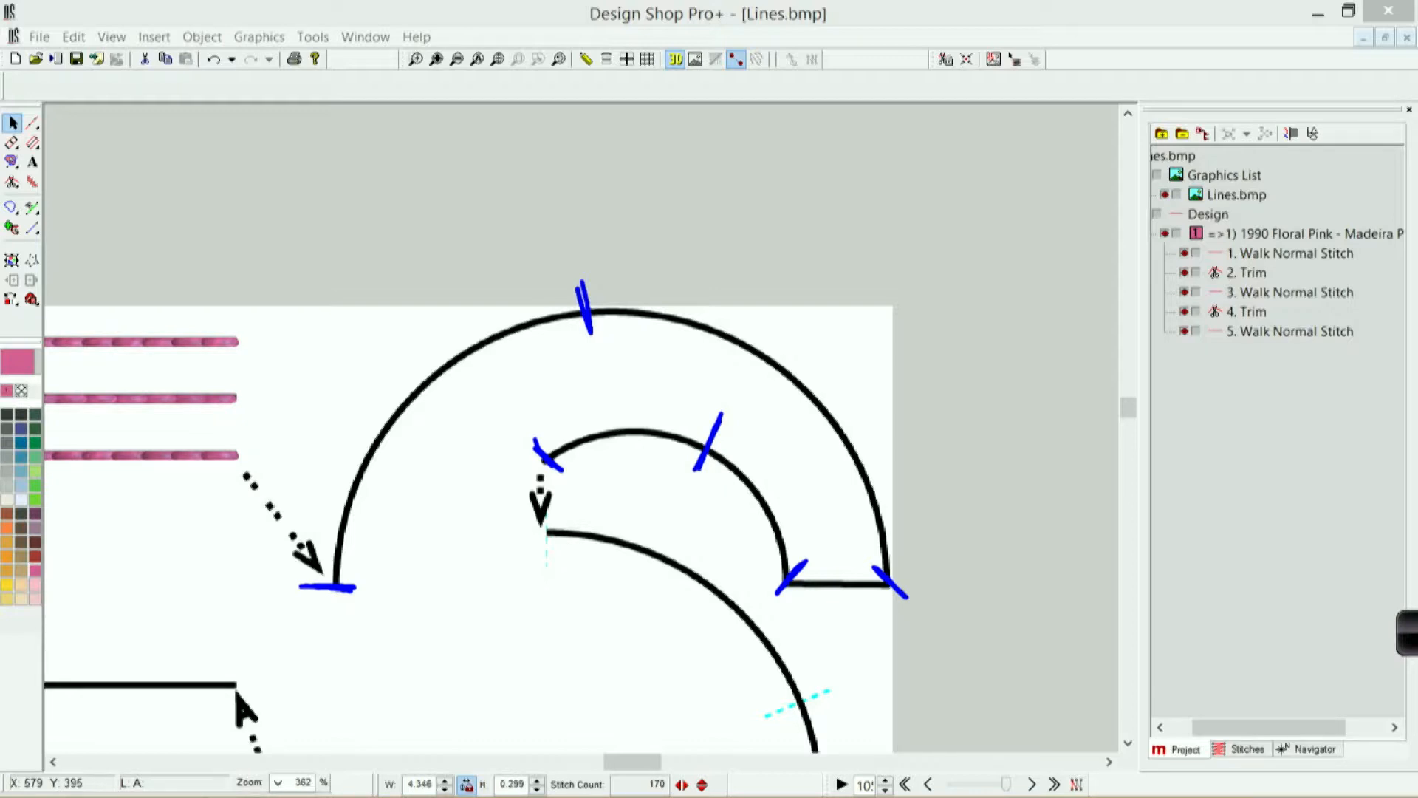
{"action": "left_click_drag", "start_coordinate": [605, 305], "coordinate": [605, 316]}
{"action": "mouse_move", "coordinate": [714, 437]}
{"action": "left_mouse_down"}
{"action": "mouse_move", "coordinate": [687, 456]}
{"action": "mouse_move", "coordinate": [703, 436]}
{"action": "left_mouse_up"}
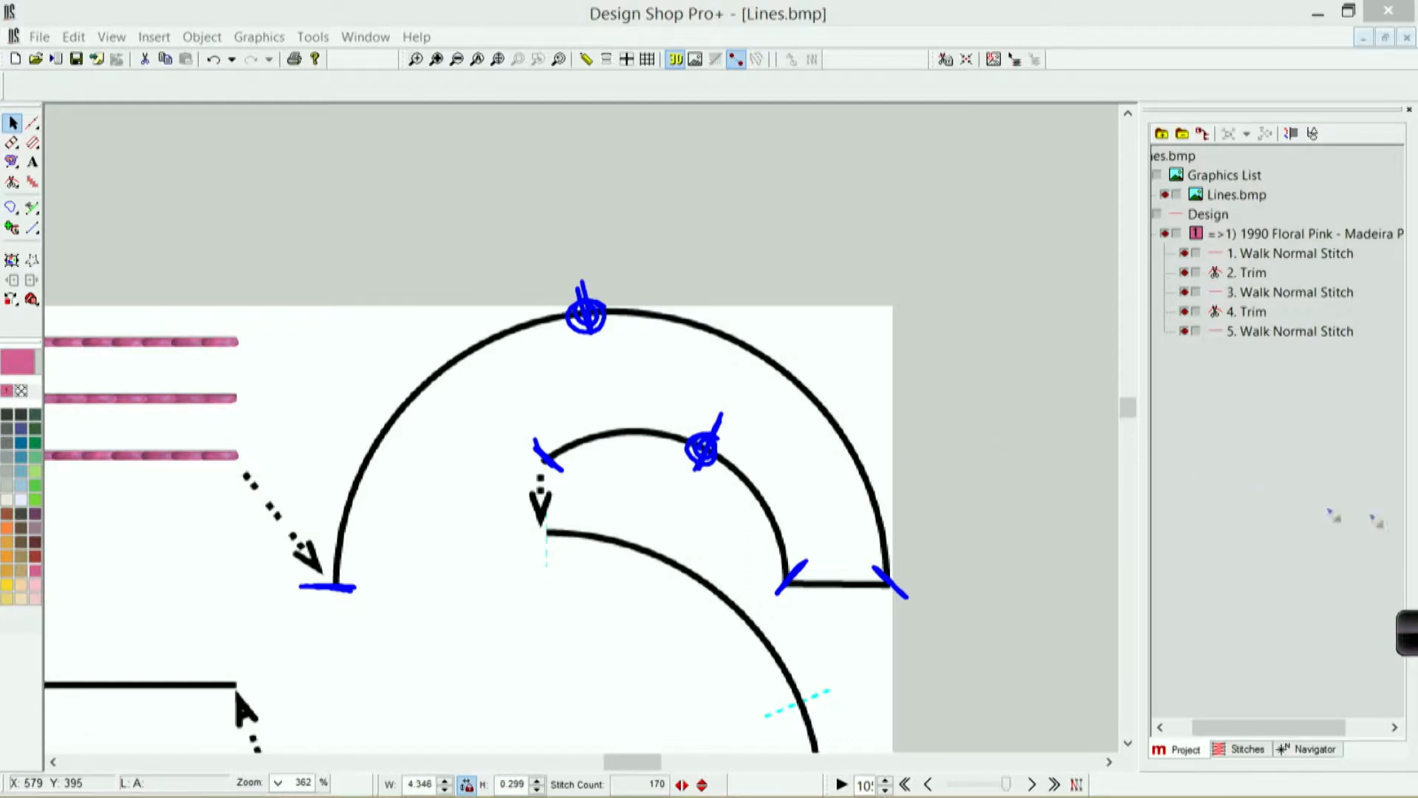
{"action": "left_click", "coordinate": [1410, 649]}
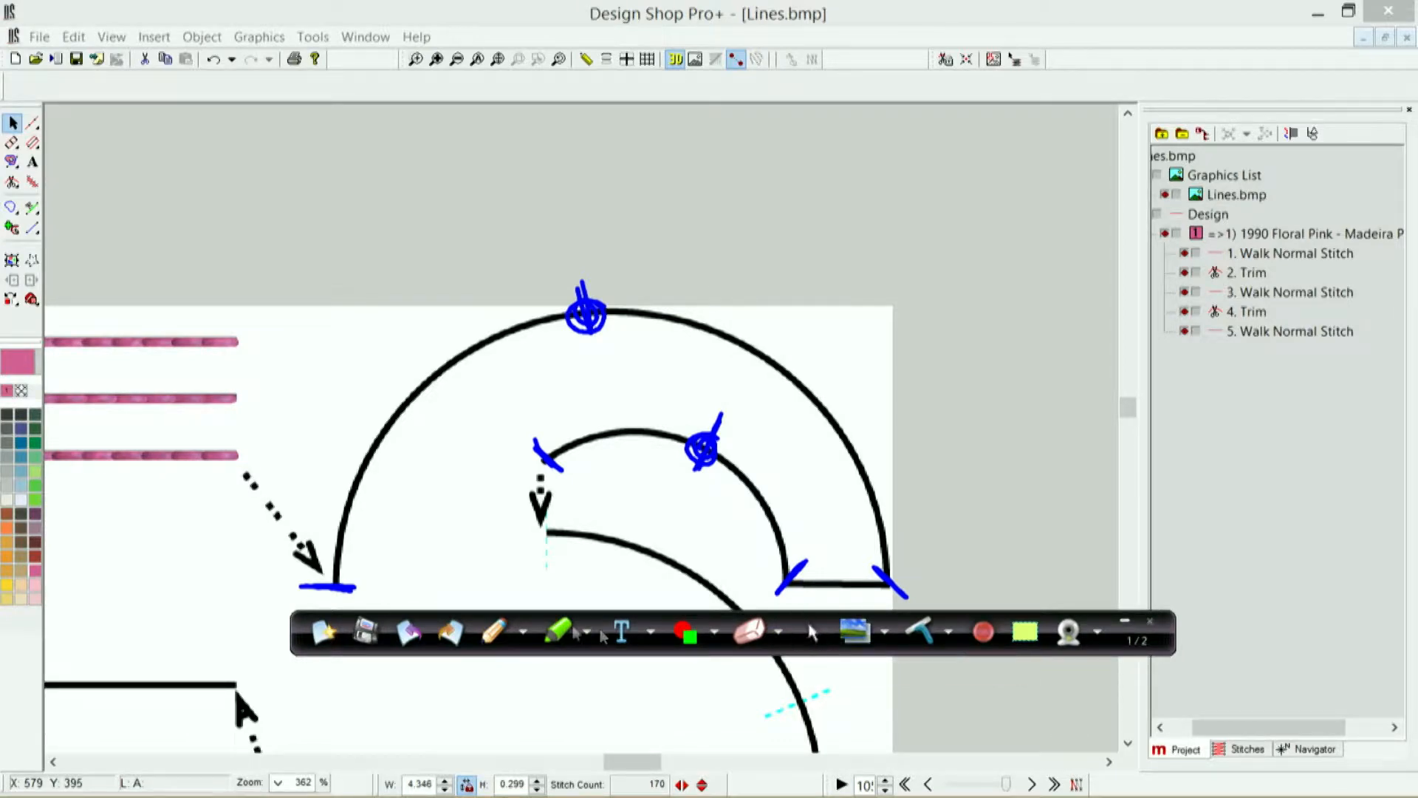
{"action": "left_click", "coordinate": [1125, 622]}
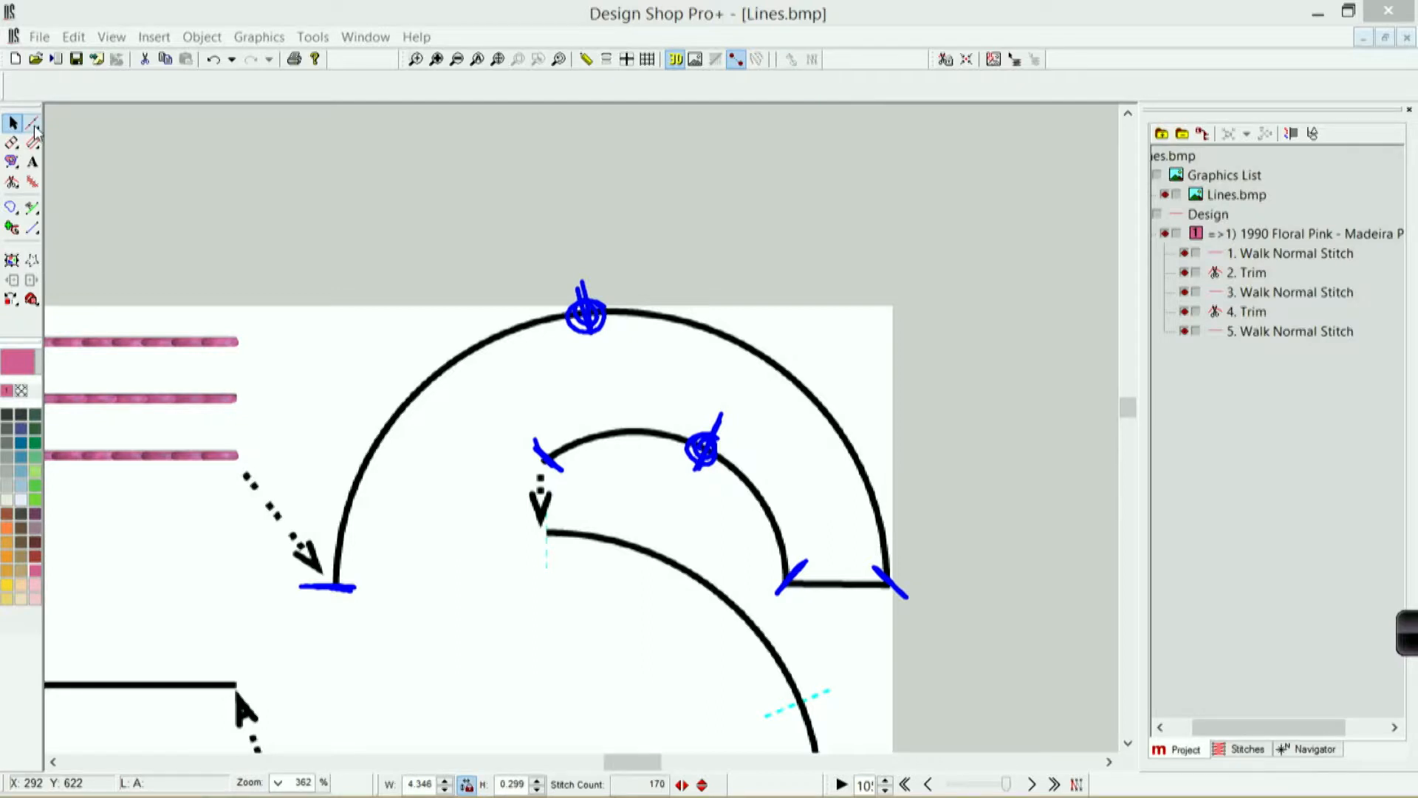
Step: Digitize the double arch as one normal walk stitch from the outer arch's left end, with curve points mid-arc and straight points at the corners
{"action": "left_click", "coordinate": [33, 123]}
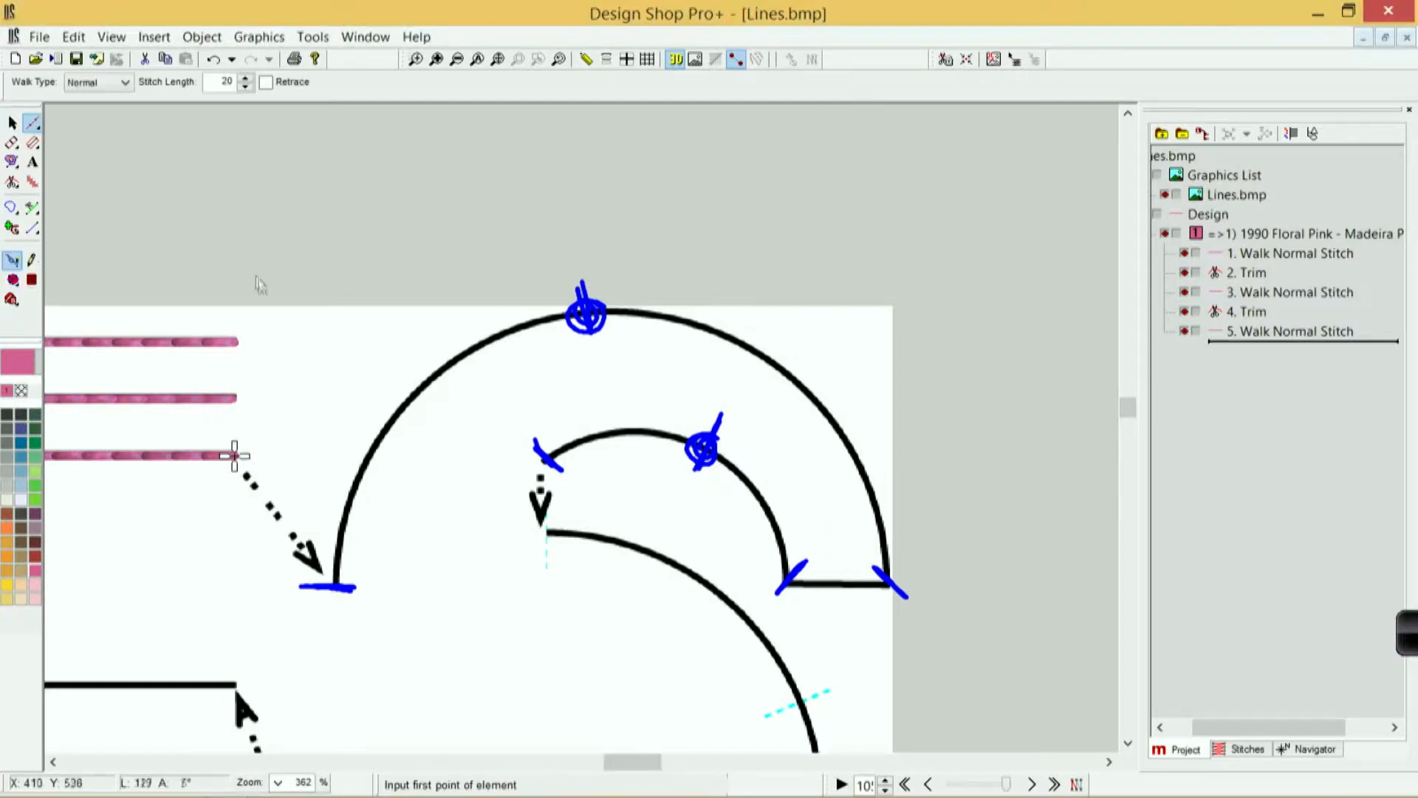
{"action": "left_click", "coordinate": [336, 587]}
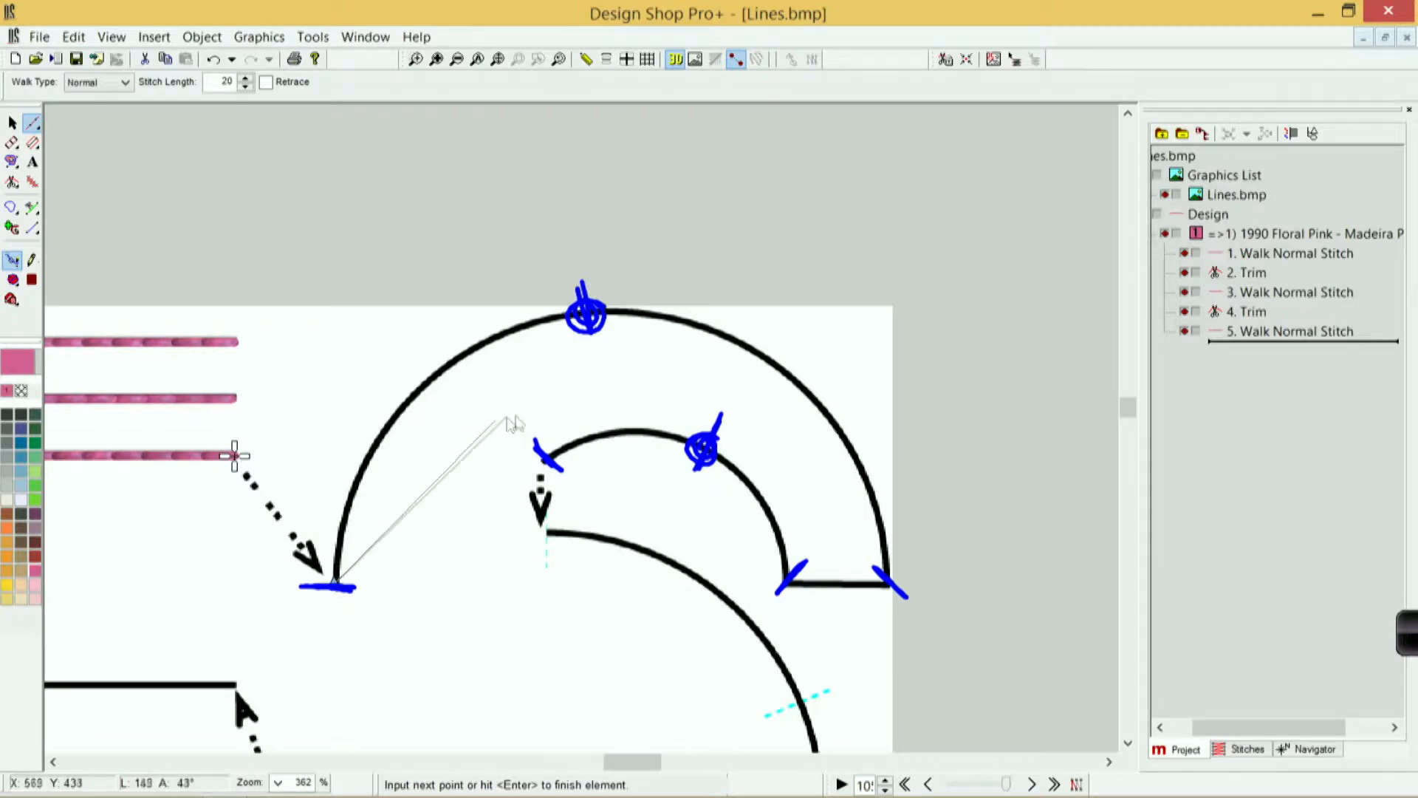
{"action": "right_click", "coordinate": [596, 319]}
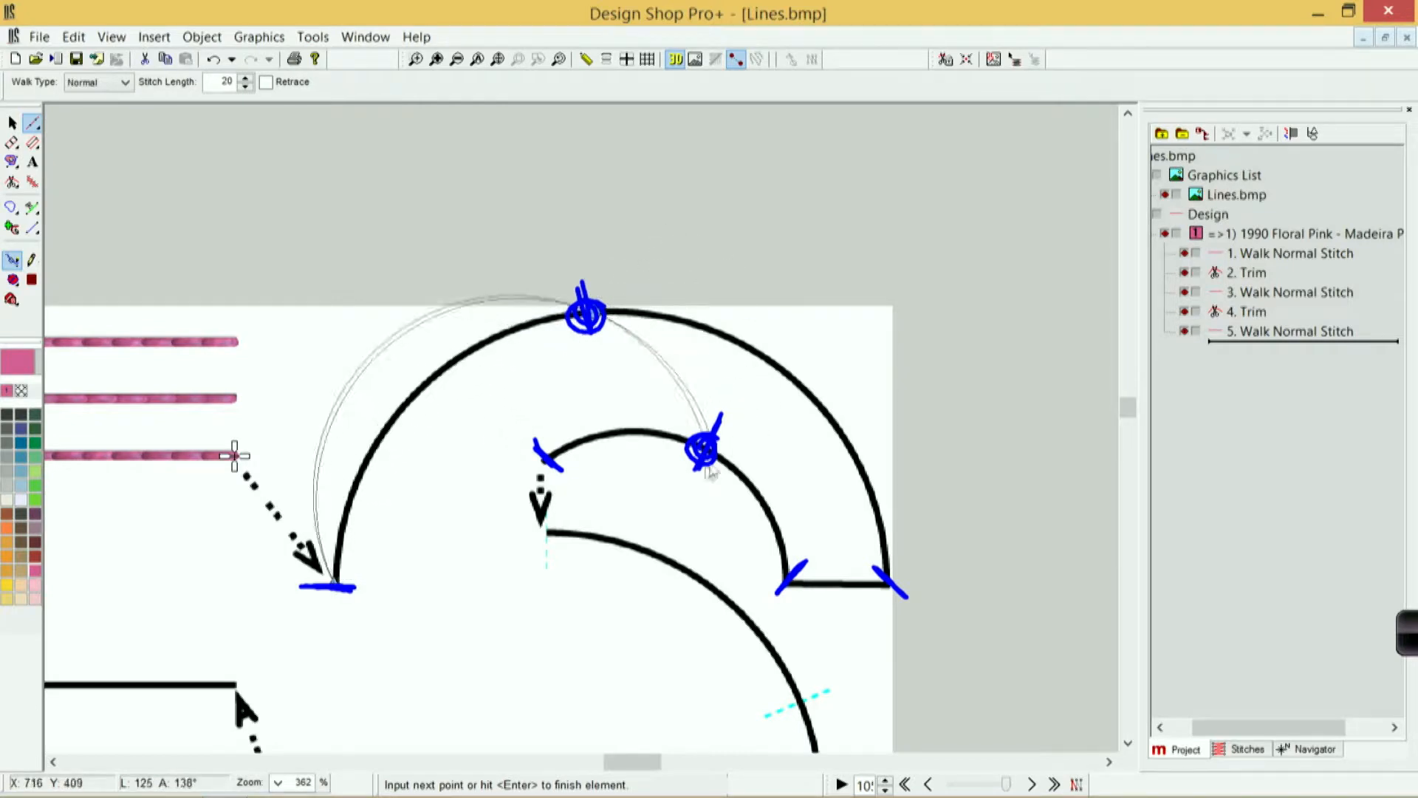
{"action": "left_click", "coordinate": [889, 589]}
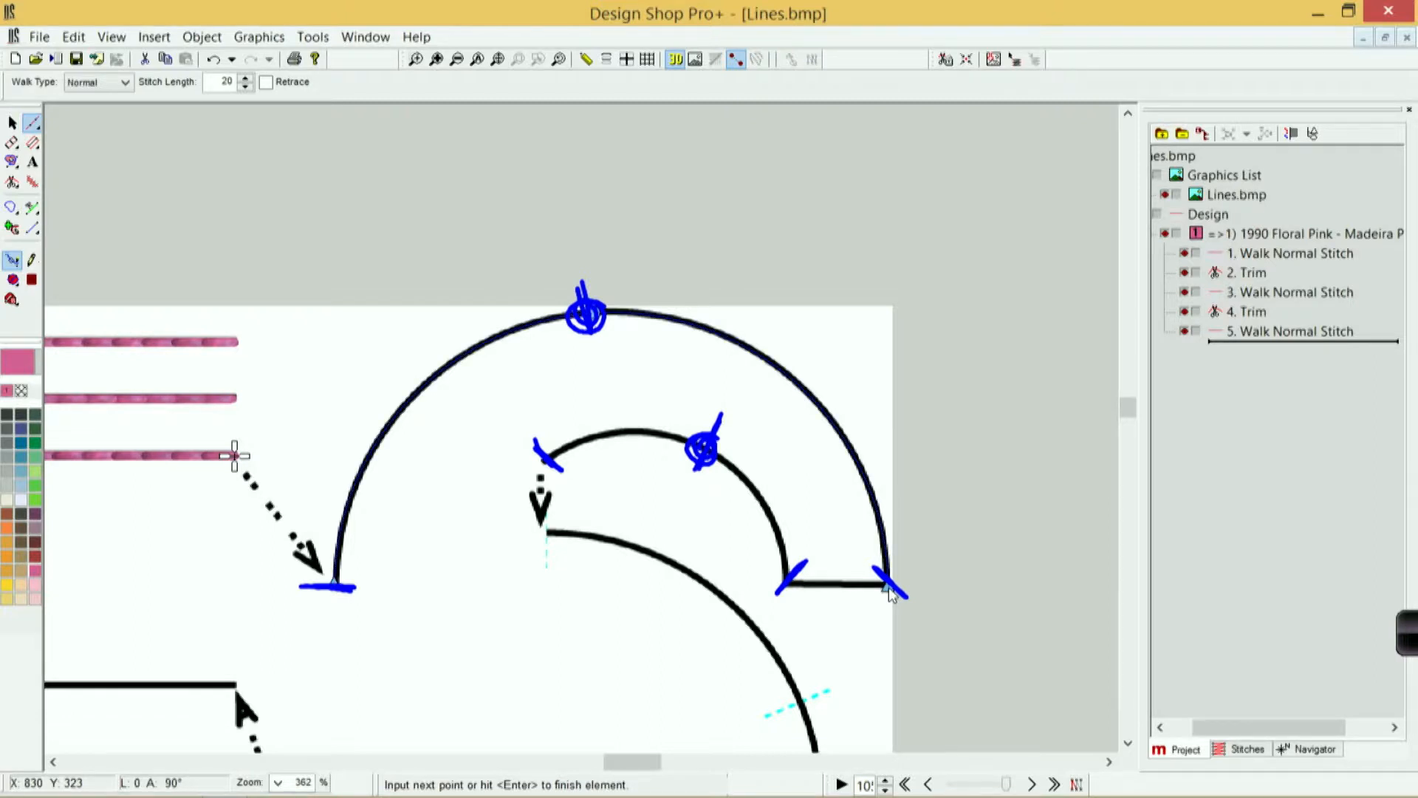
{"action": "left_click", "coordinate": [785, 587]}
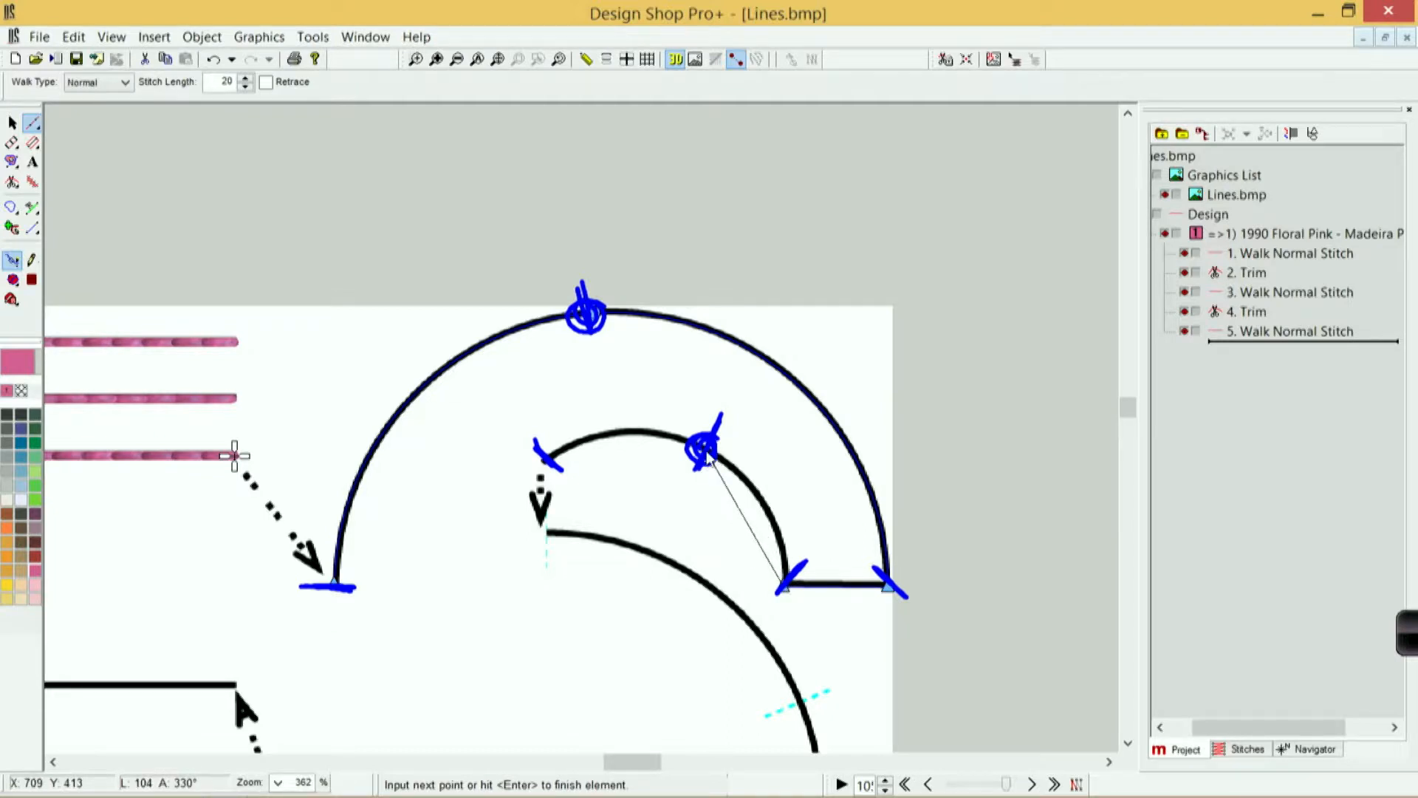
{"action": "left_click", "coordinate": [706, 455]}
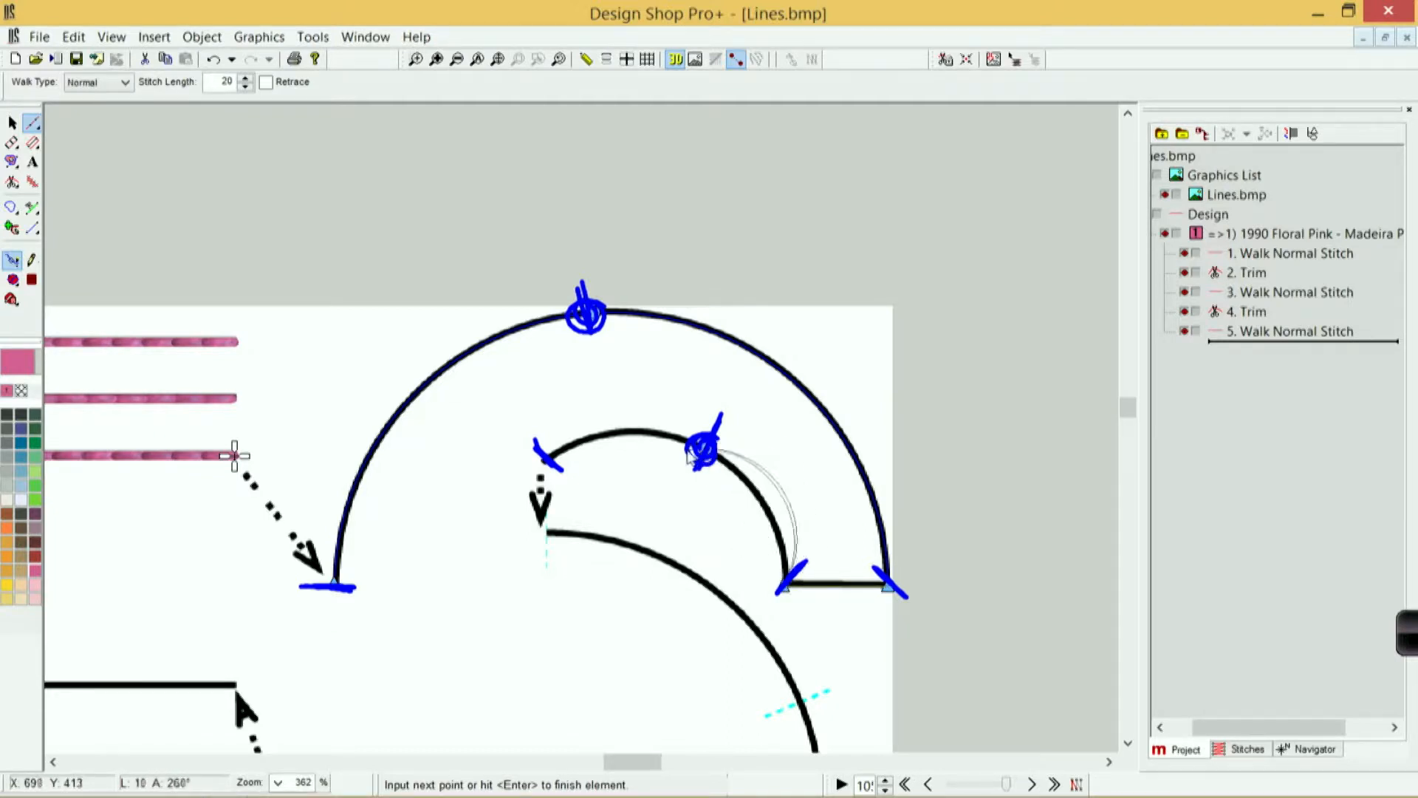
{"action": "left_click", "coordinate": [548, 469]}
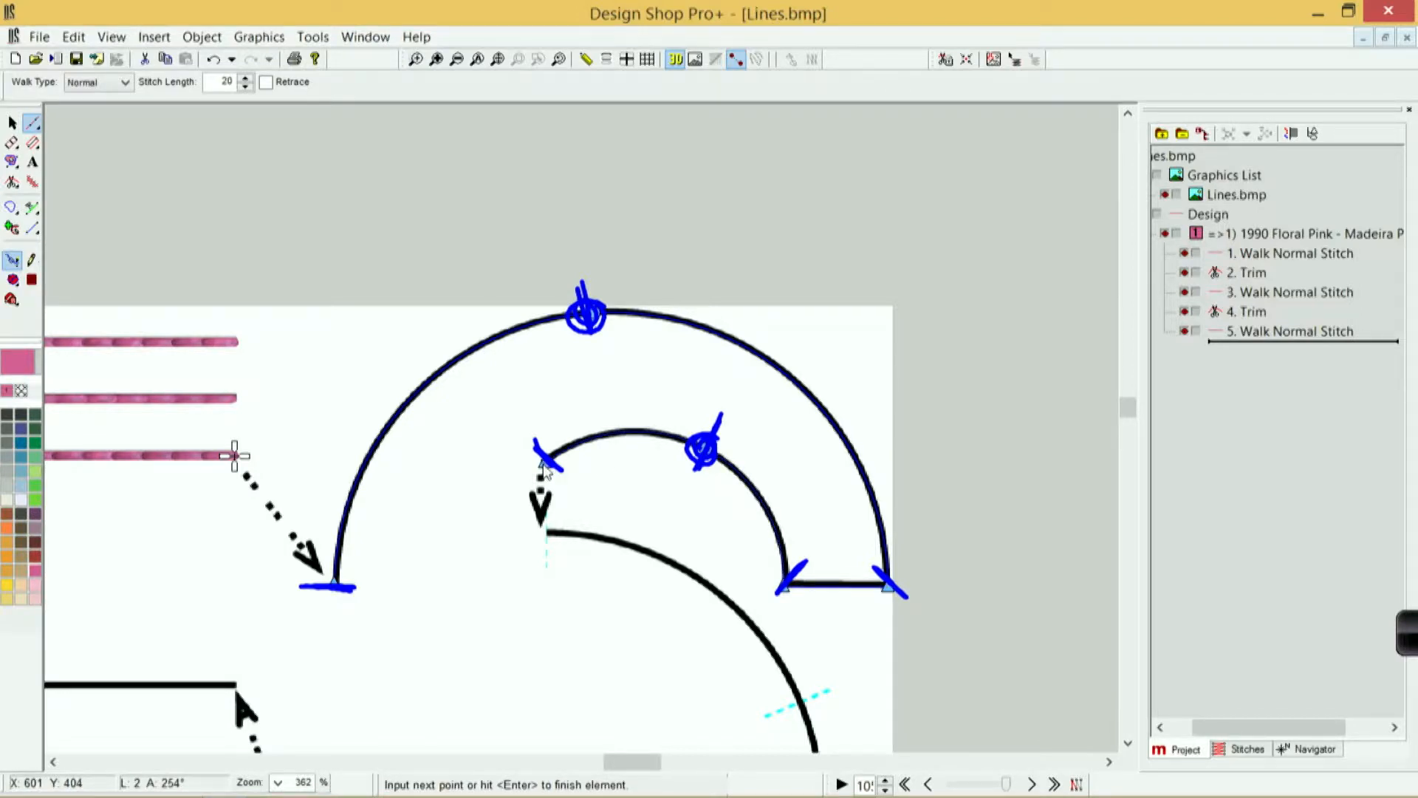
{"action": "key", "text": "Return"}
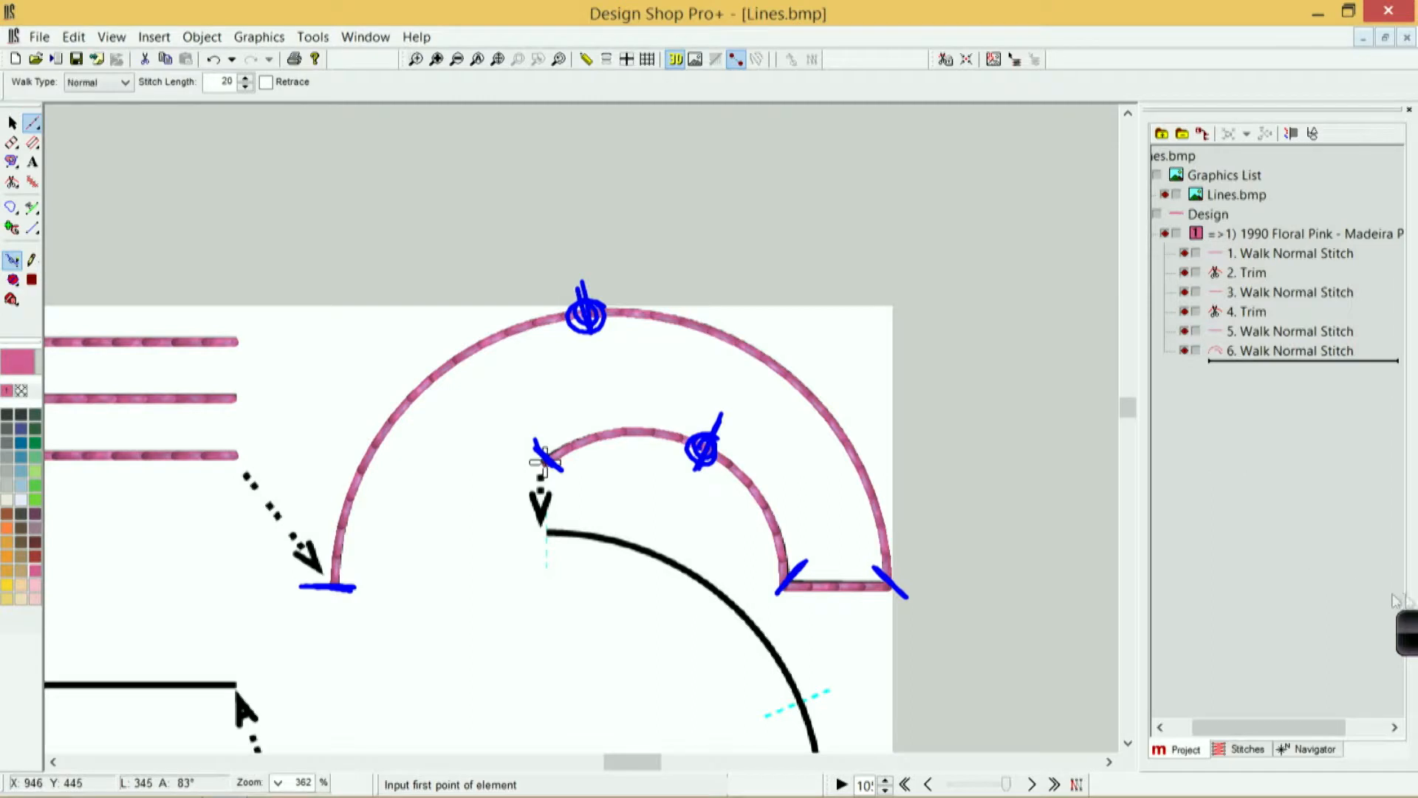
Step: Clear all blue pen annotations from the artwork
{"action": "left_click", "coordinate": [1409, 624]}
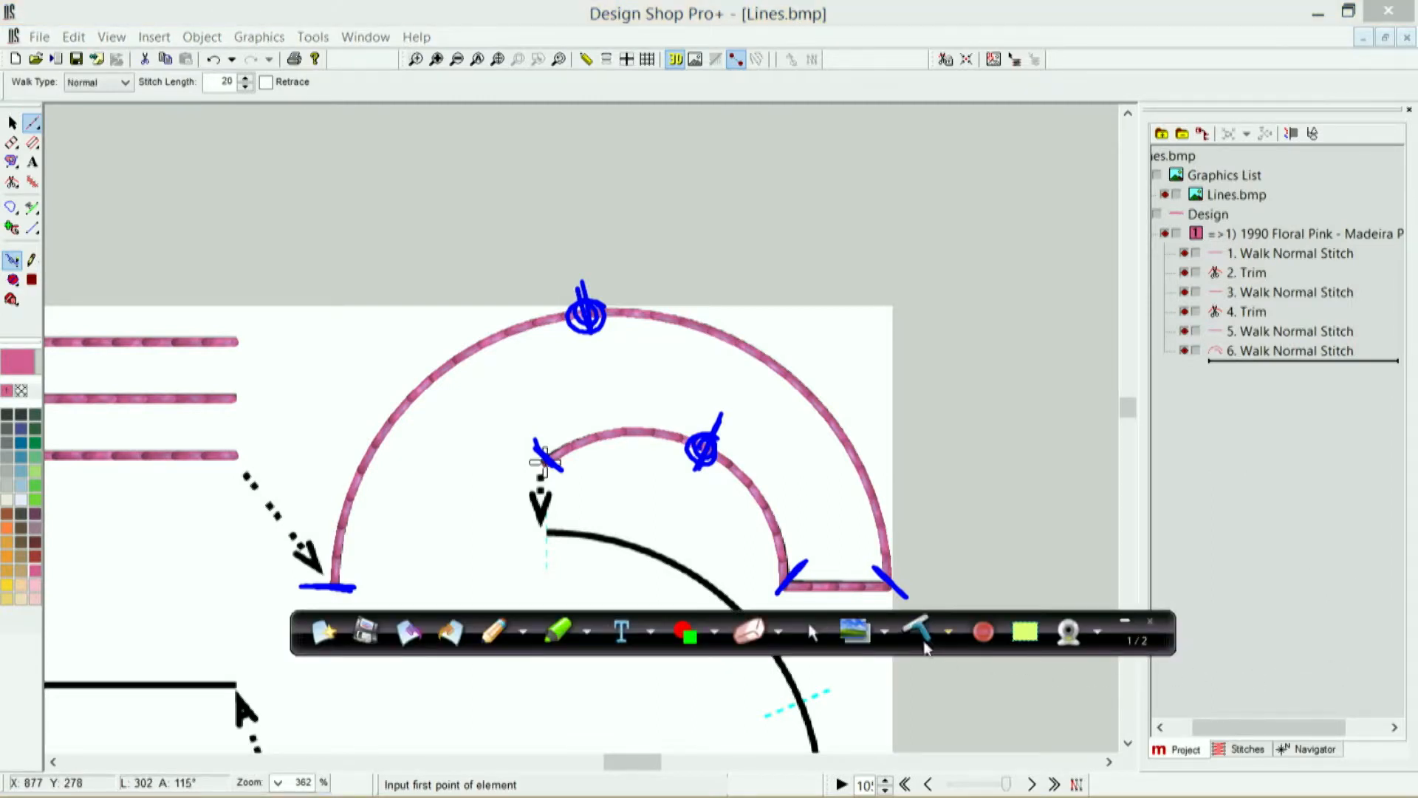
{"action": "left_click", "coordinate": [922, 634]}
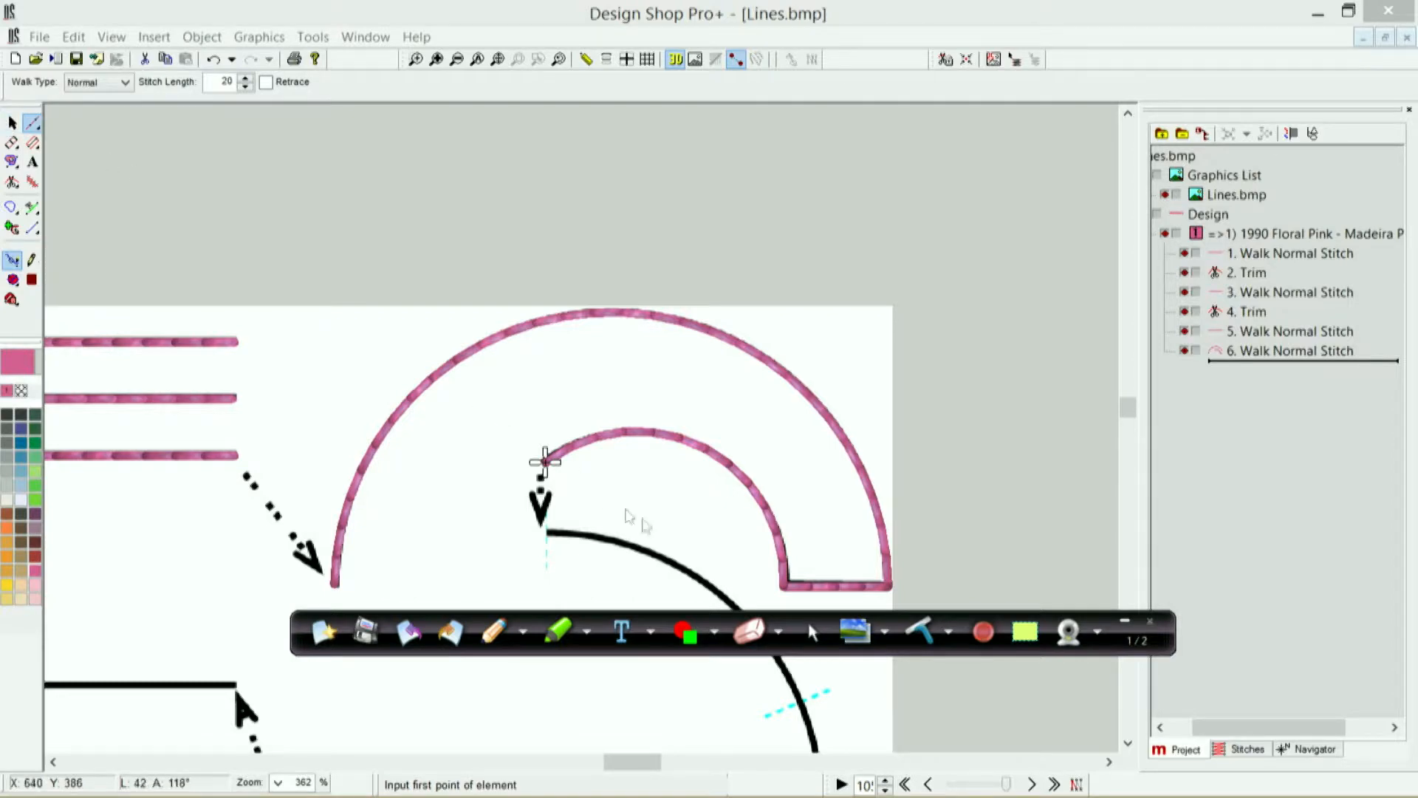
{"action": "left_click", "coordinate": [1125, 624]}
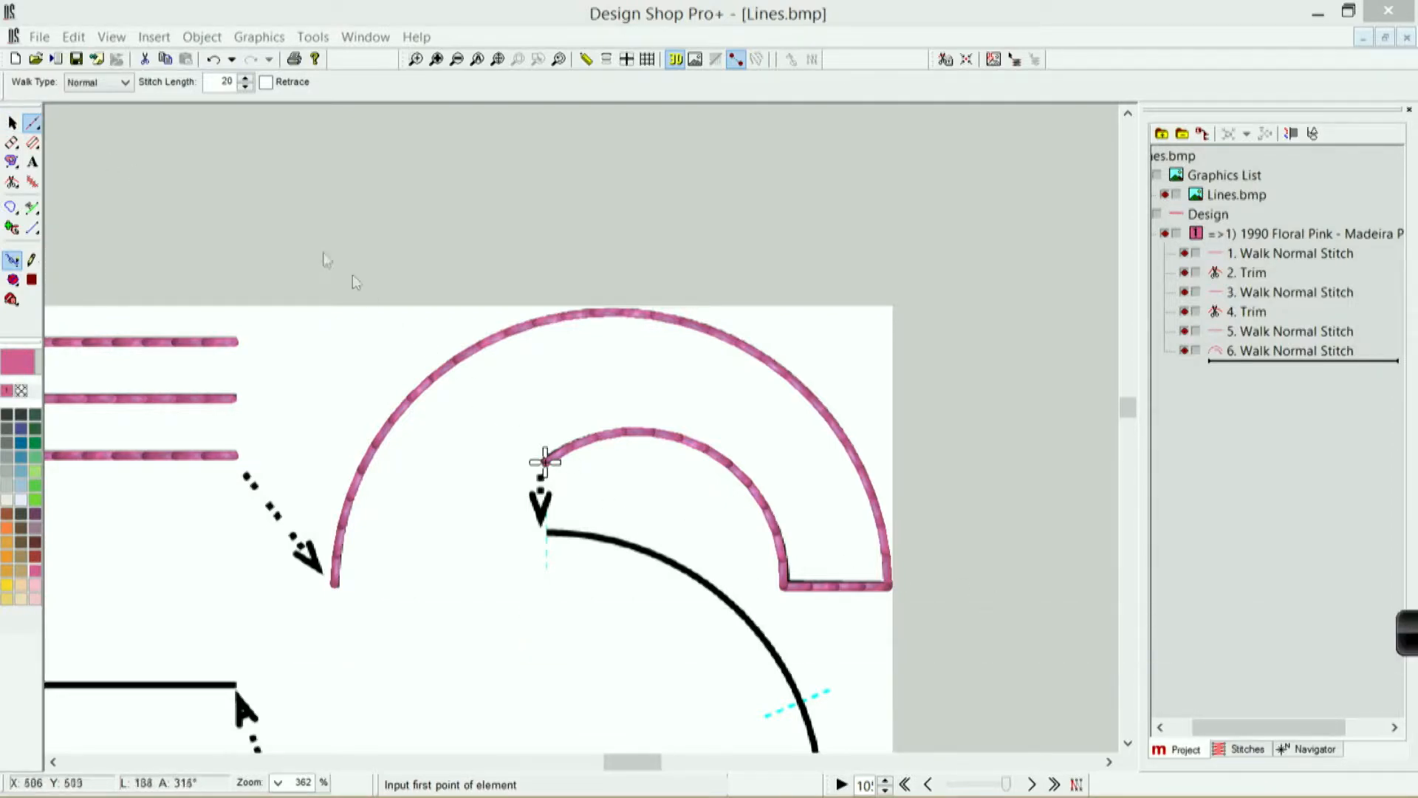
Step: Select the arch's walk stitch to examine its start, end and curve points, and deselect it
{"action": "left_click", "coordinate": [13, 122]}
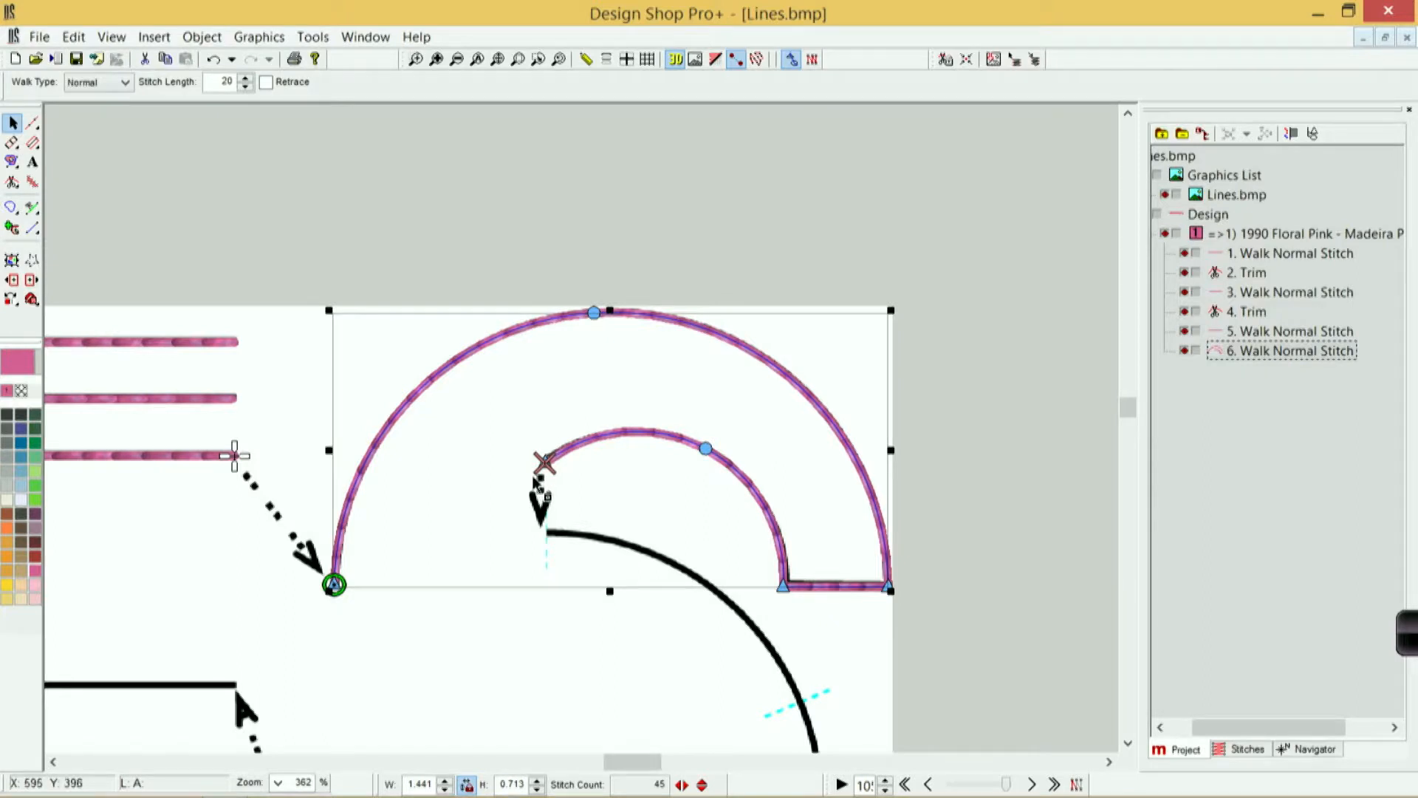
{"action": "left_click", "coordinate": [616, 645]}
Step: Digitize the open circle as a normal walk stitch from its top end to its left end, with curve points on the two lower guide marks
{"action": "scroll", "coordinate": [617, 645], "scroll_direction": "down", "scroll_amount": 5}
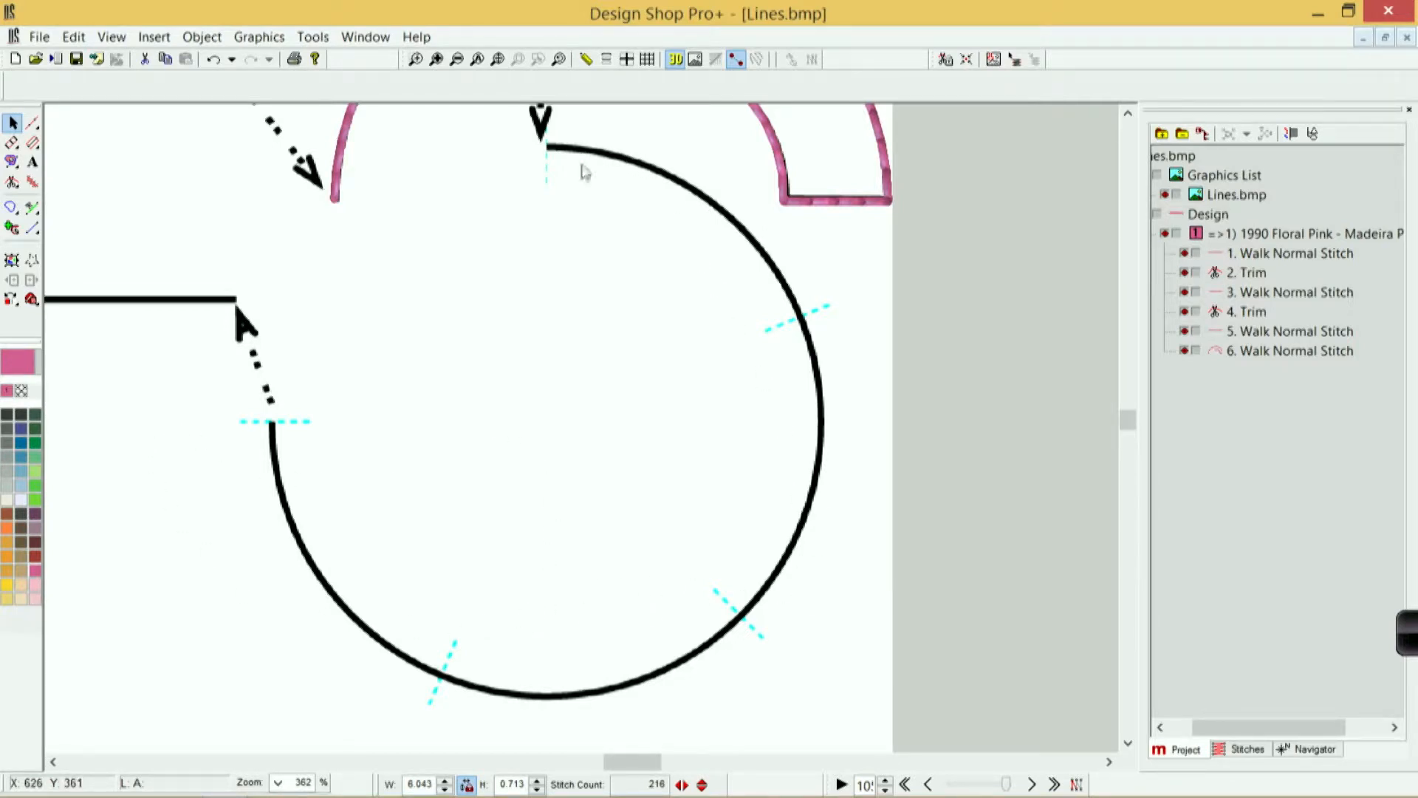
{"action": "left_click", "coordinate": [34, 123]}
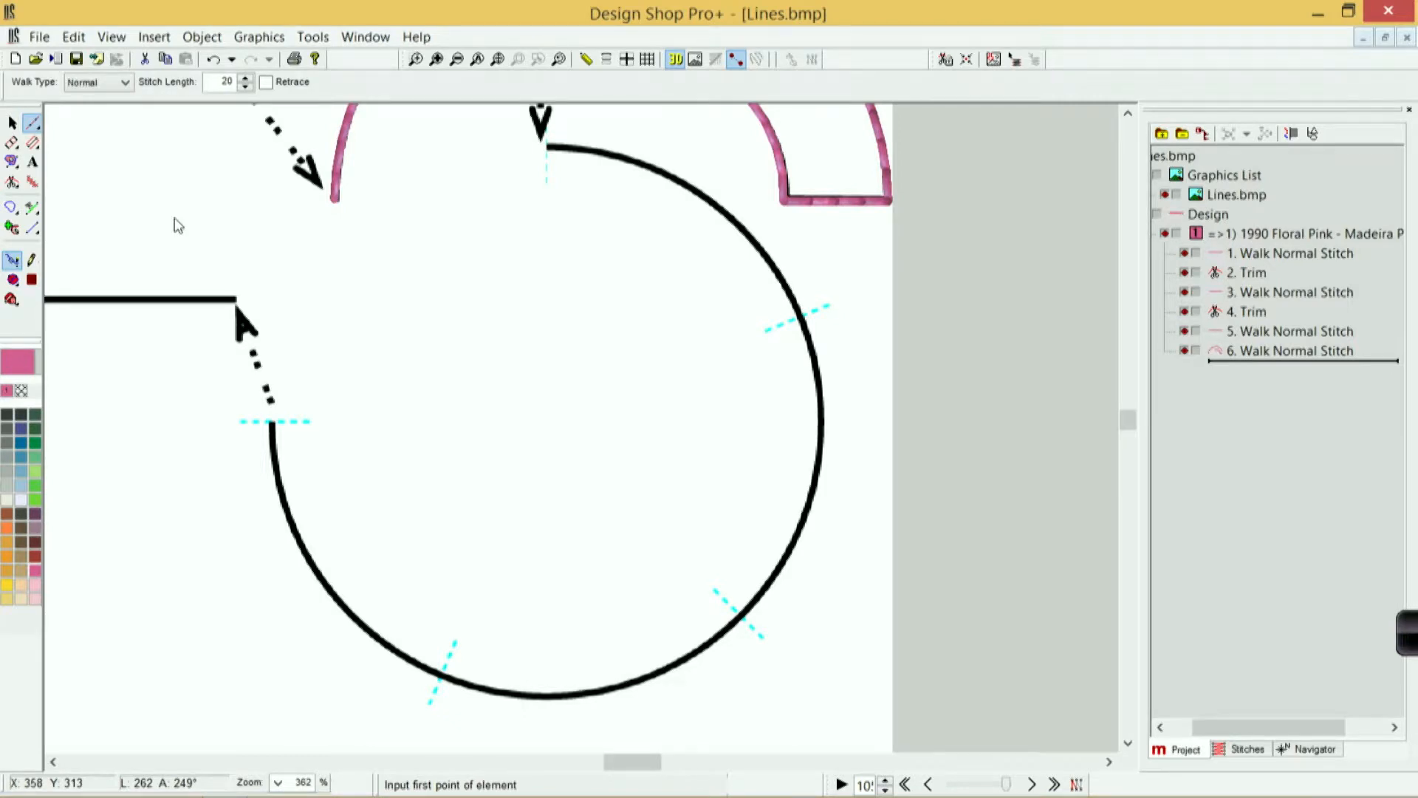
{"action": "left_click", "coordinate": [547, 151]}
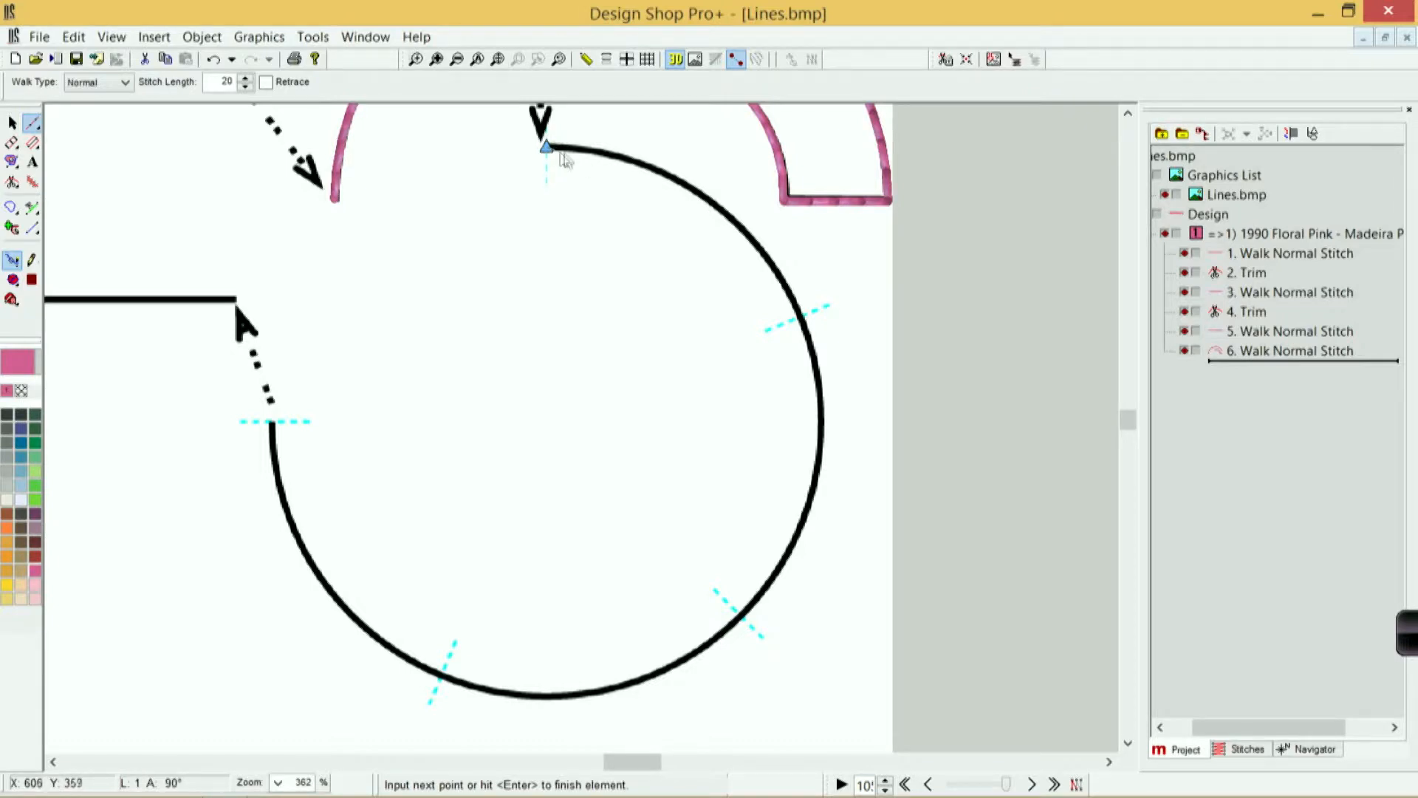
{"action": "left_click", "coordinate": [737, 615]}
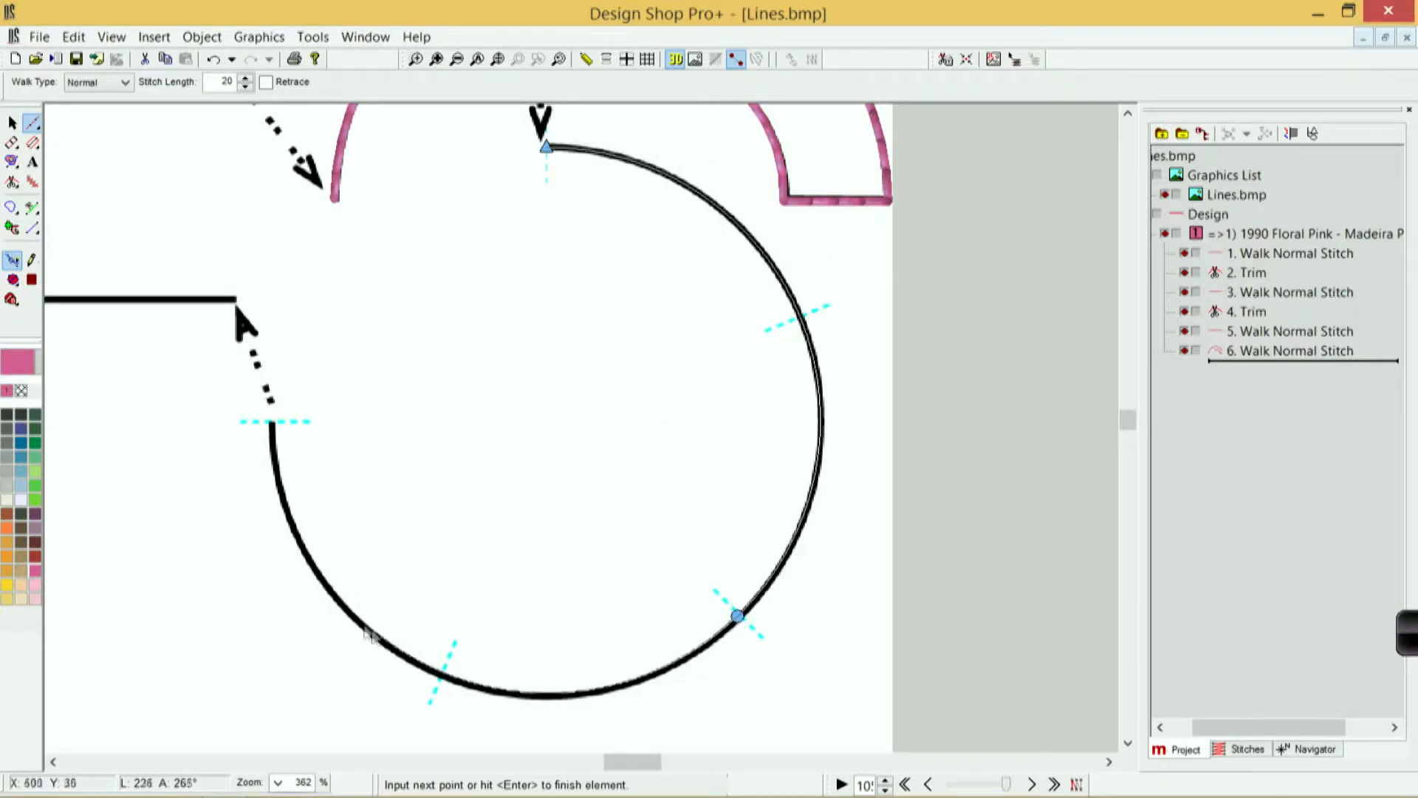
{"action": "left_click", "coordinate": [272, 425]}
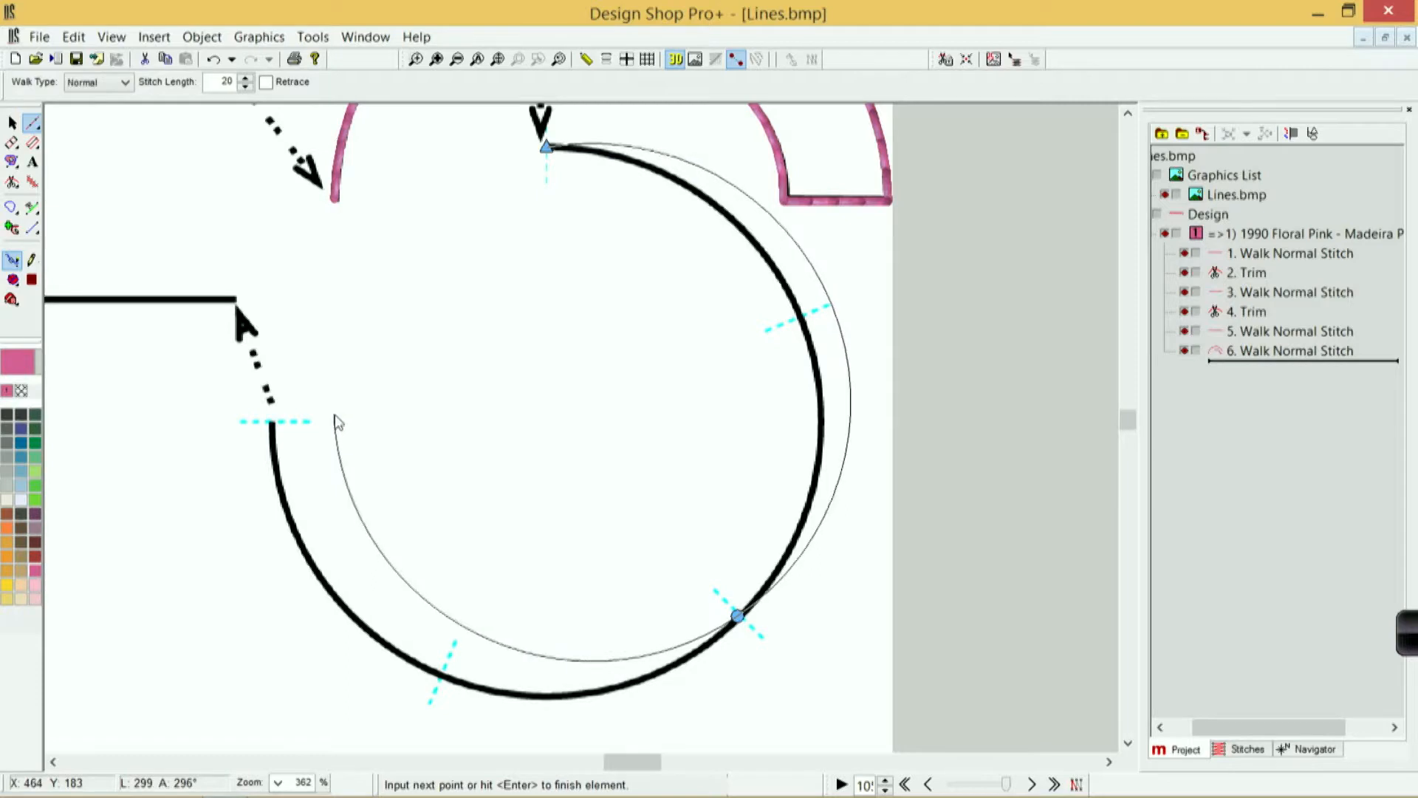
{"action": "left_click", "coordinate": [271, 425]}
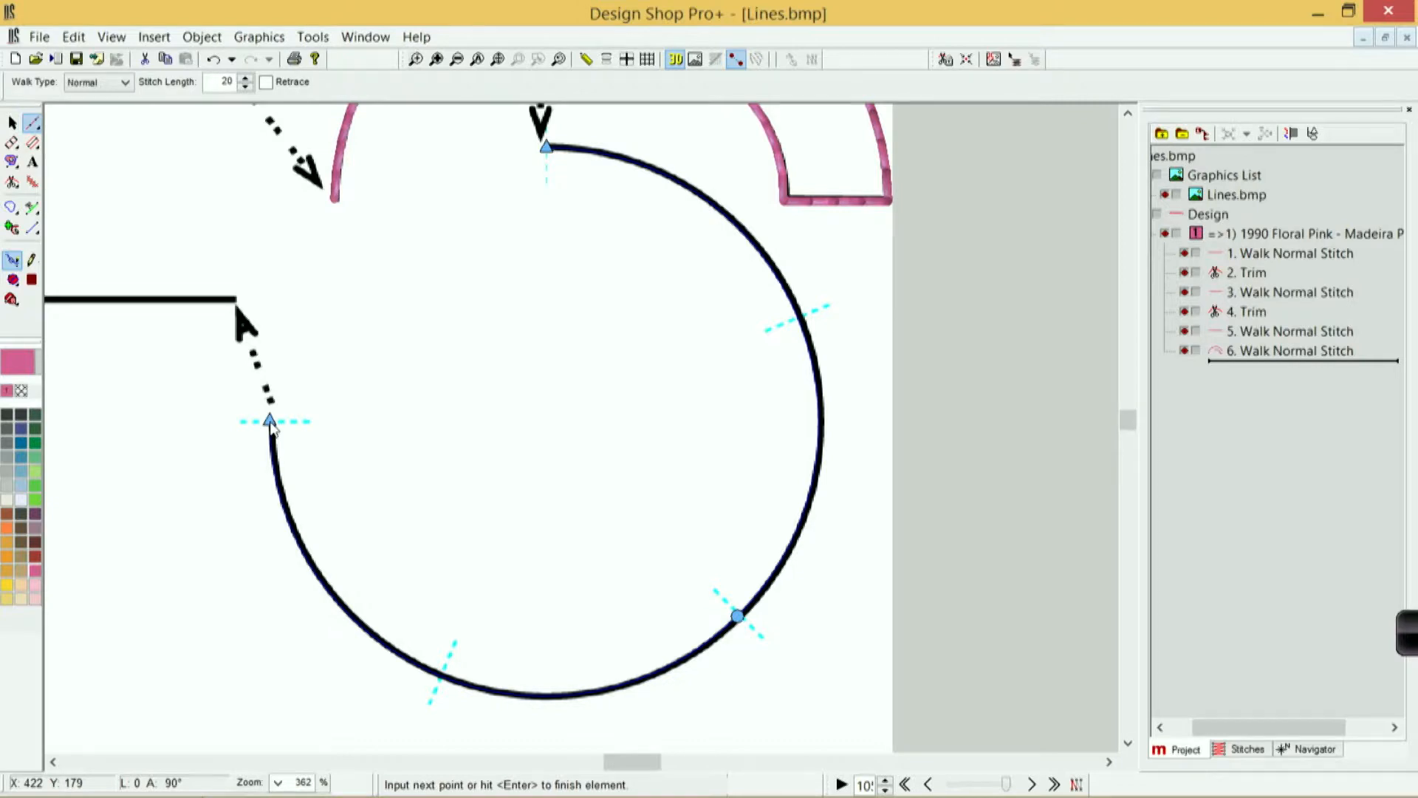
{"action": "key", "text": "Return"}
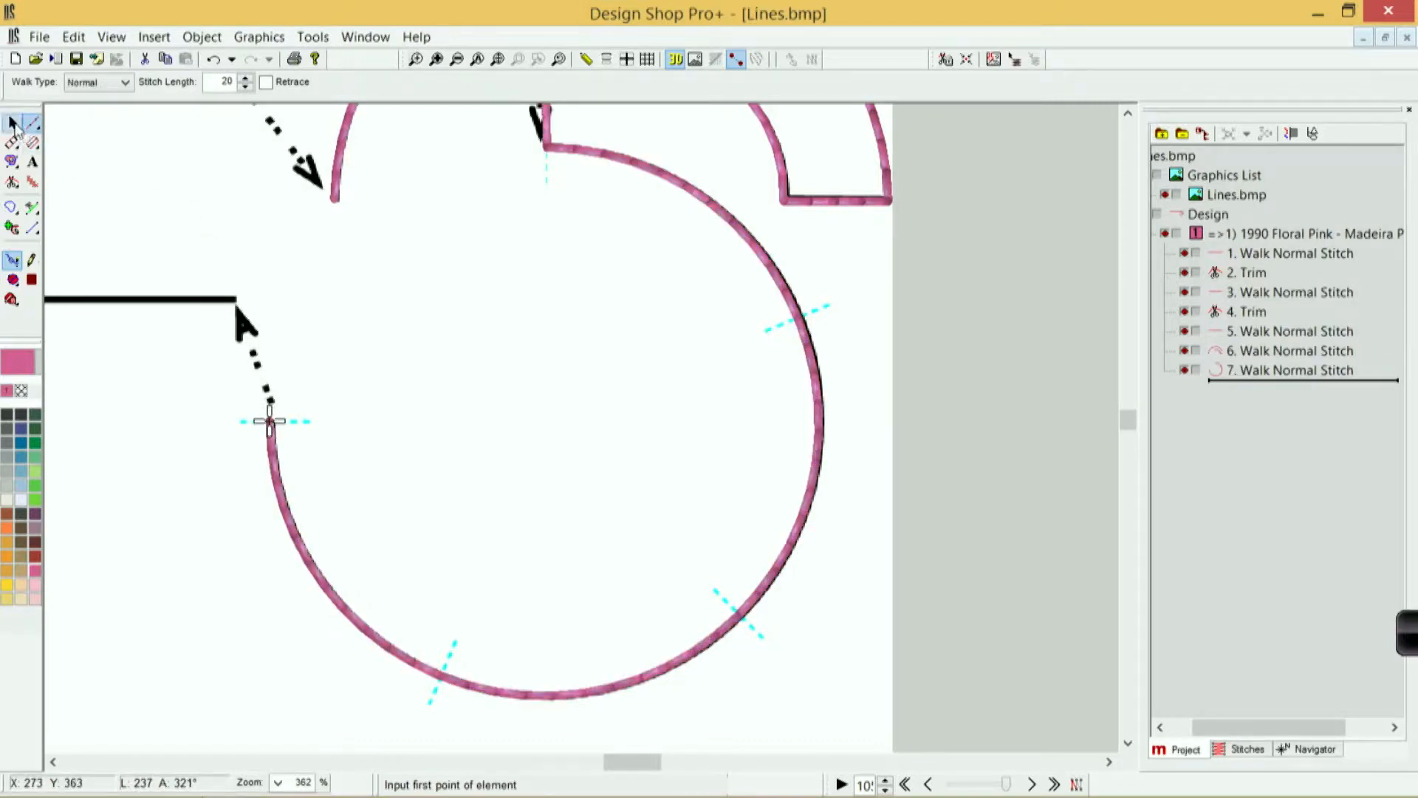
Step: Select the open circle's walk stitch to examine its start, end and curve points, and deselect it
{"action": "left_click", "coordinate": [13, 124]}
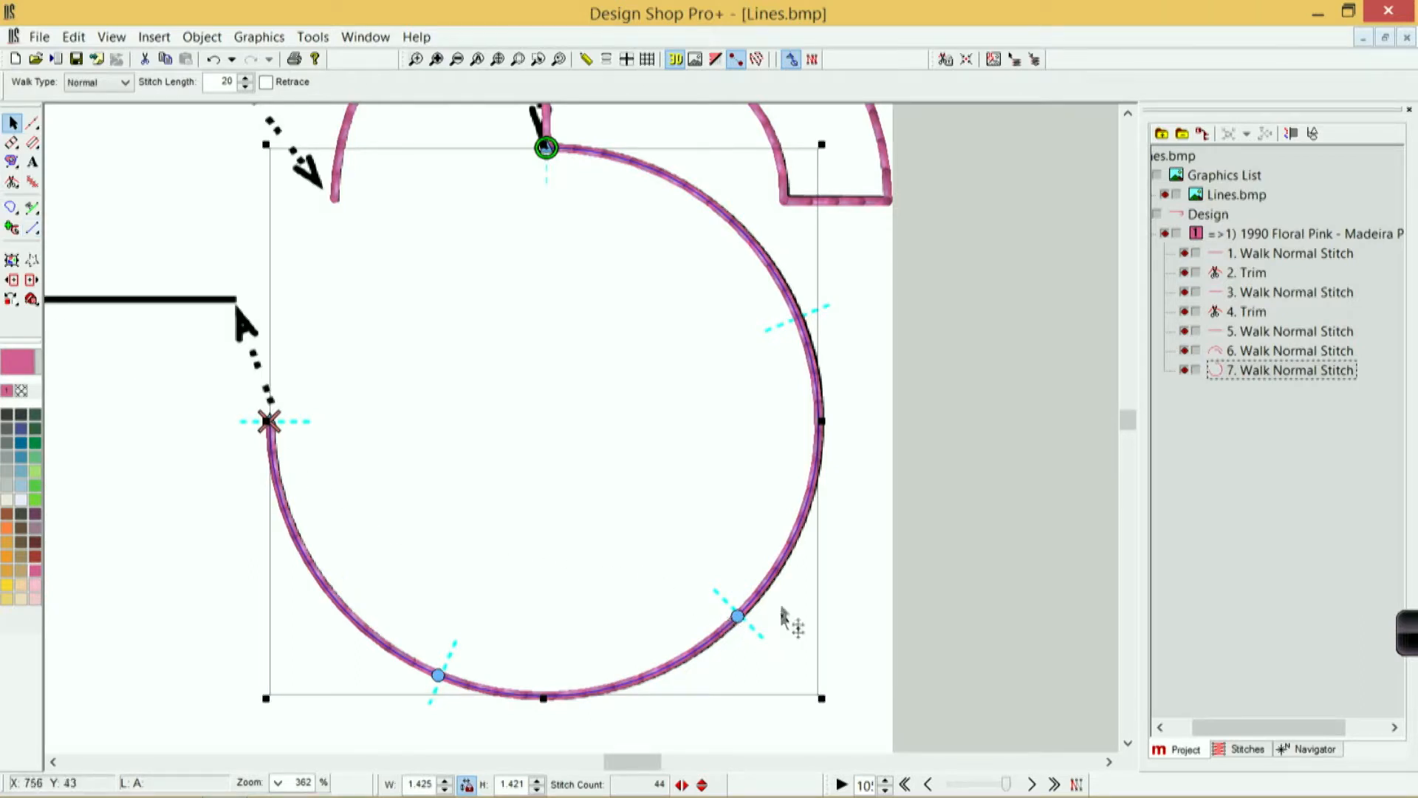
{"action": "left_click", "coordinate": [731, 641]}
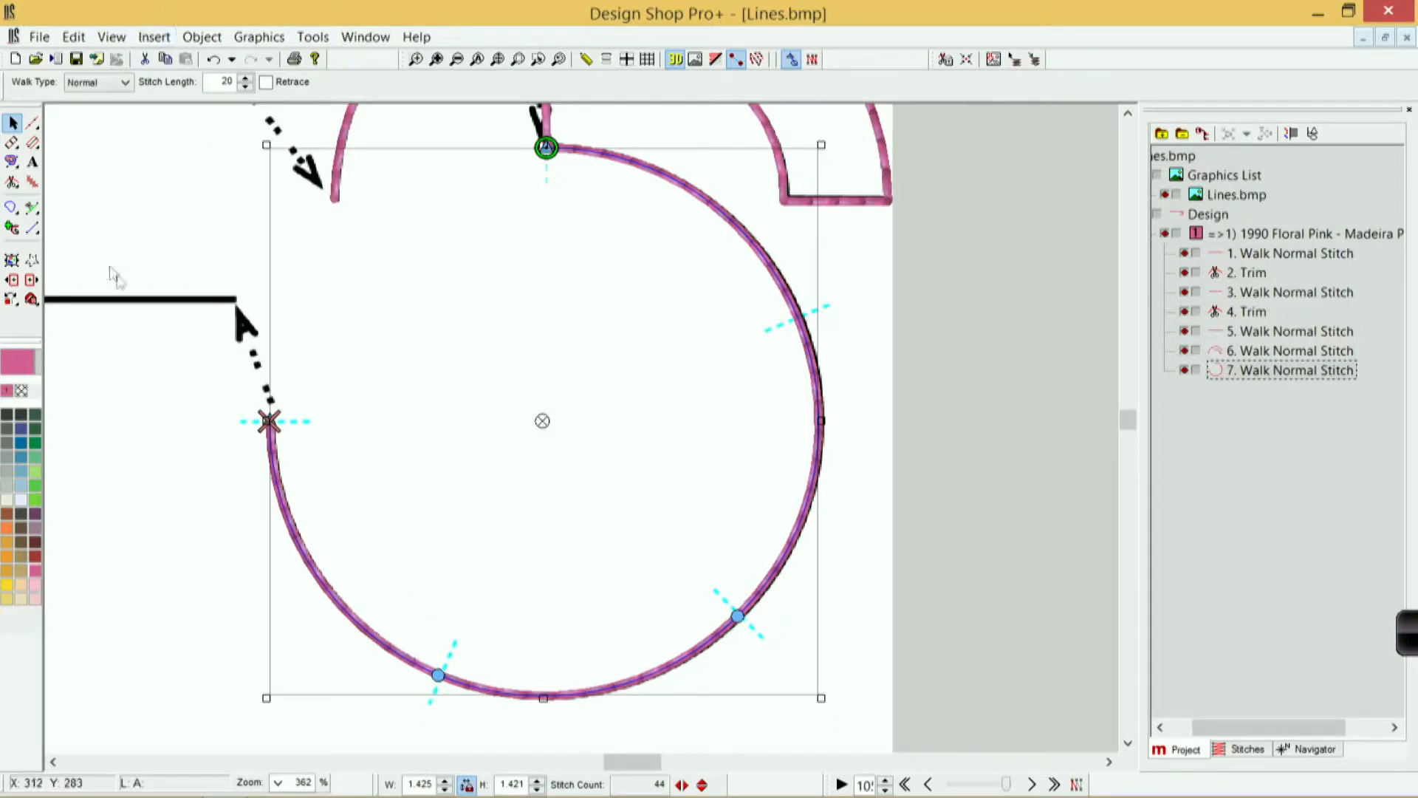
{"action": "left_click", "coordinate": [160, 302]}
Step: Digitize the line with the half-circle dip from right to left as one walk stitch, with straight points at ends and corners and a curve point mid-dip
{"action": "key", "text": "Left"}
{"action": "key", "text": "Left"}
{"action": "key", "text": "Left"}
{"action": "key", "text": "Left"}
{"action": "key", "text": "Left"}
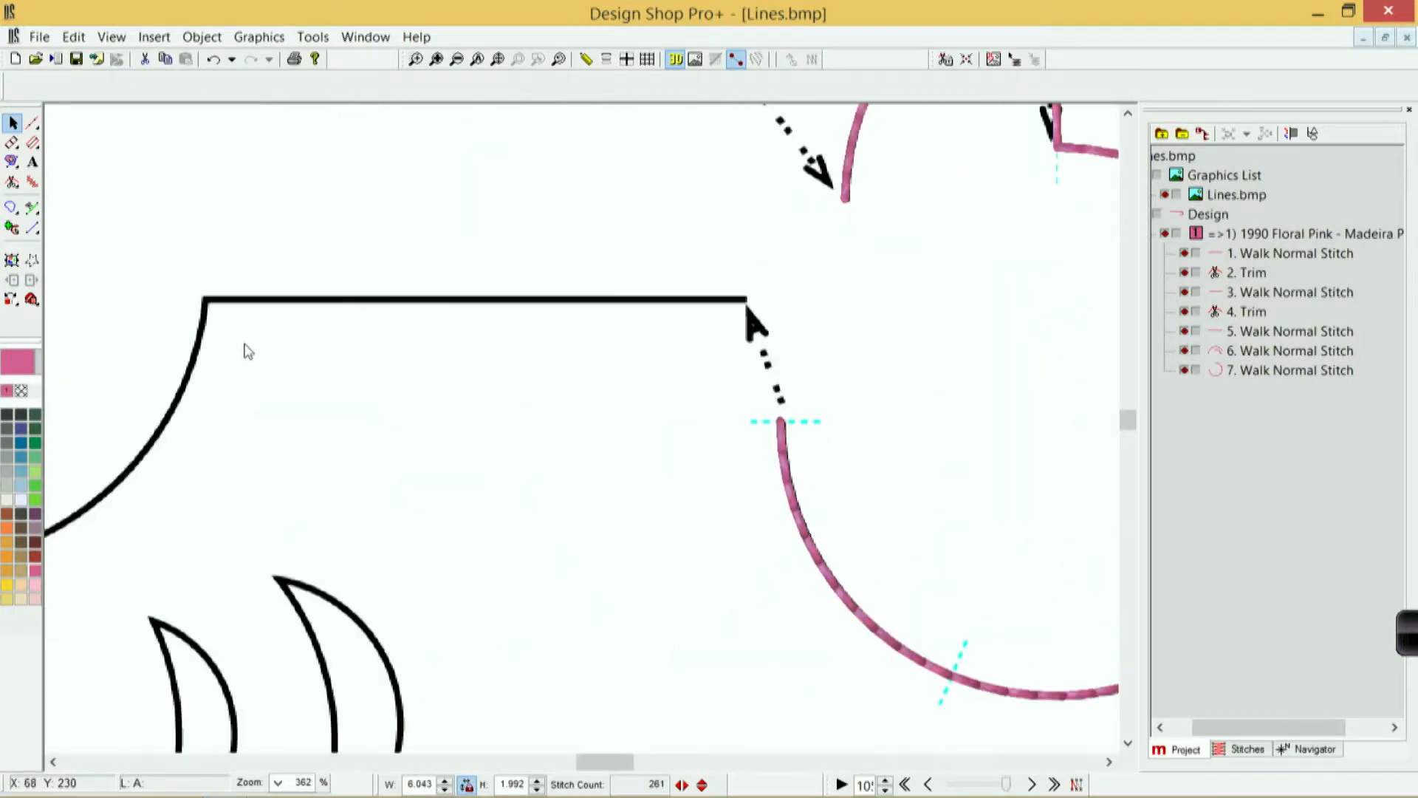
{"action": "key", "text": "Up"}
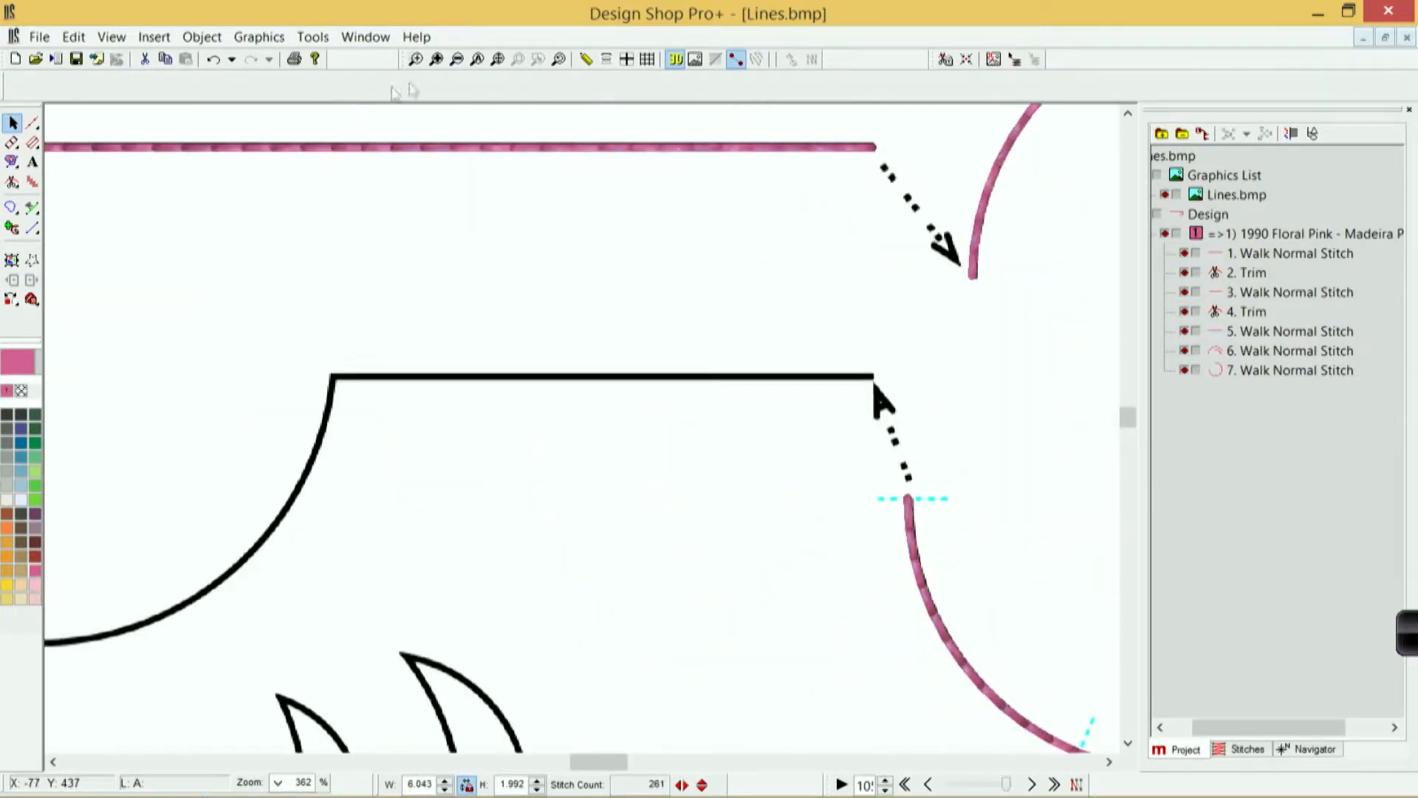
{"action": "left_click", "coordinate": [559, 59]}
{"action": "key", "text": "Left"}
{"action": "key", "text": "Left"}
{"action": "key", "text": "Left"}
{"action": "key", "text": "Left"}
{"action": "key", "text": "Left"}
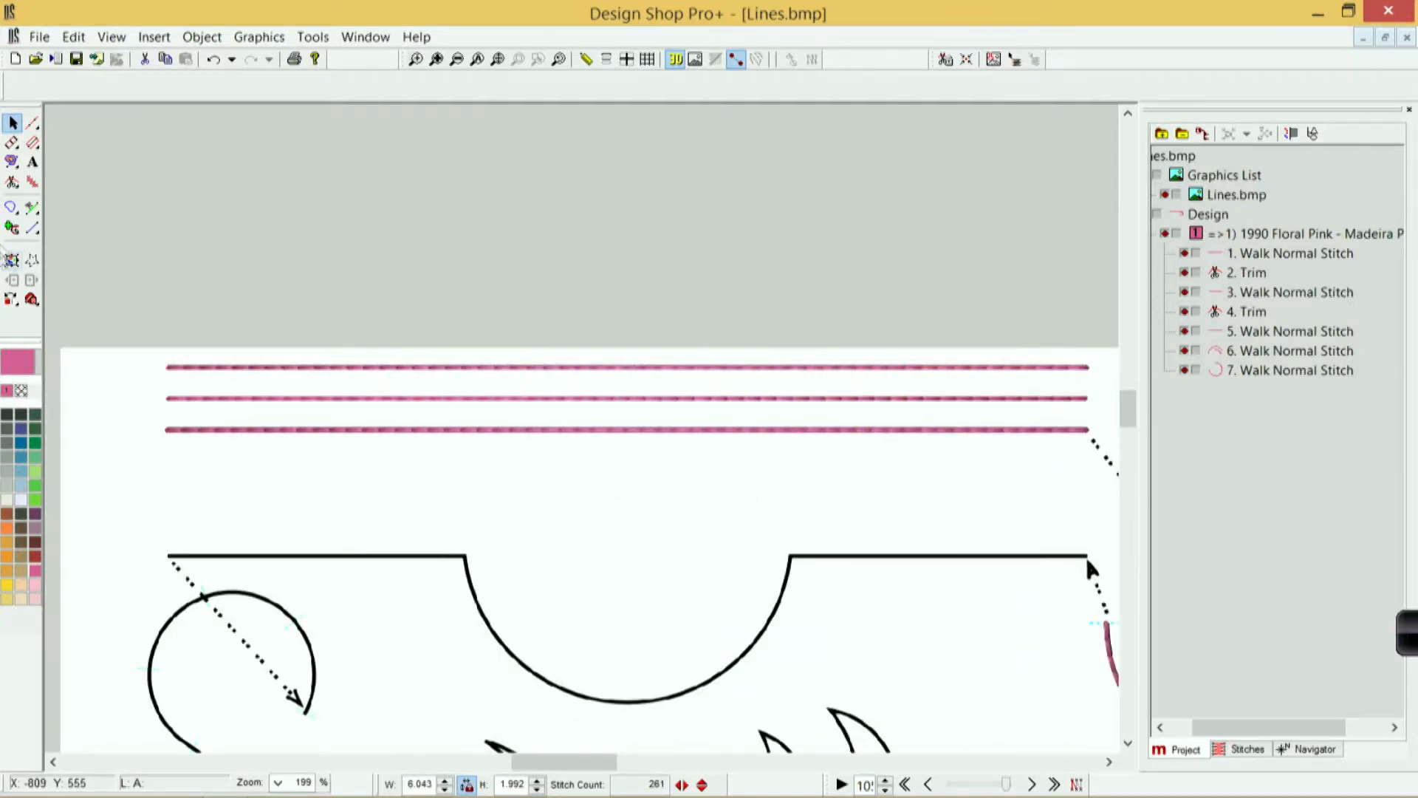
{"action": "left_click", "coordinate": [32, 122]}
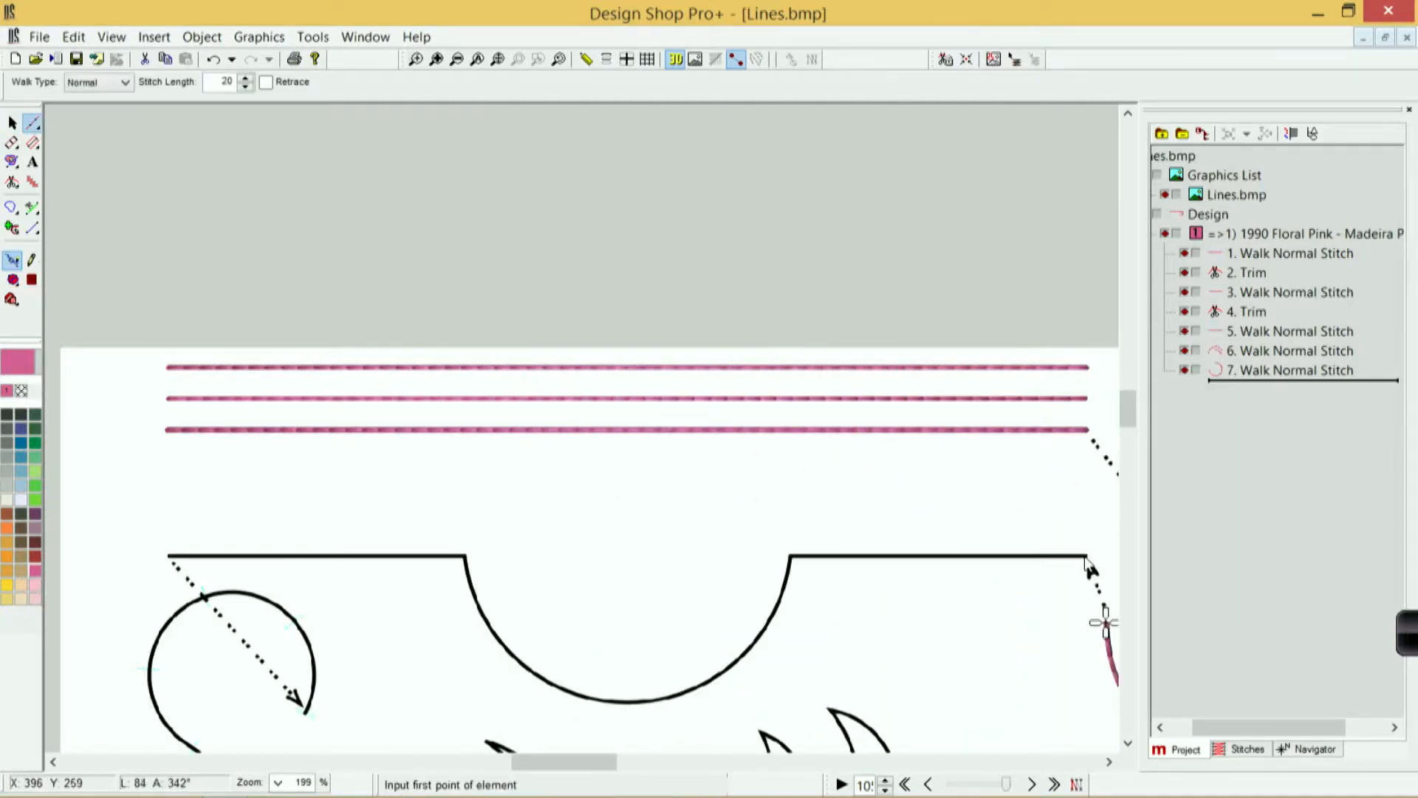
{"action": "left_click", "coordinate": [1087, 555]}
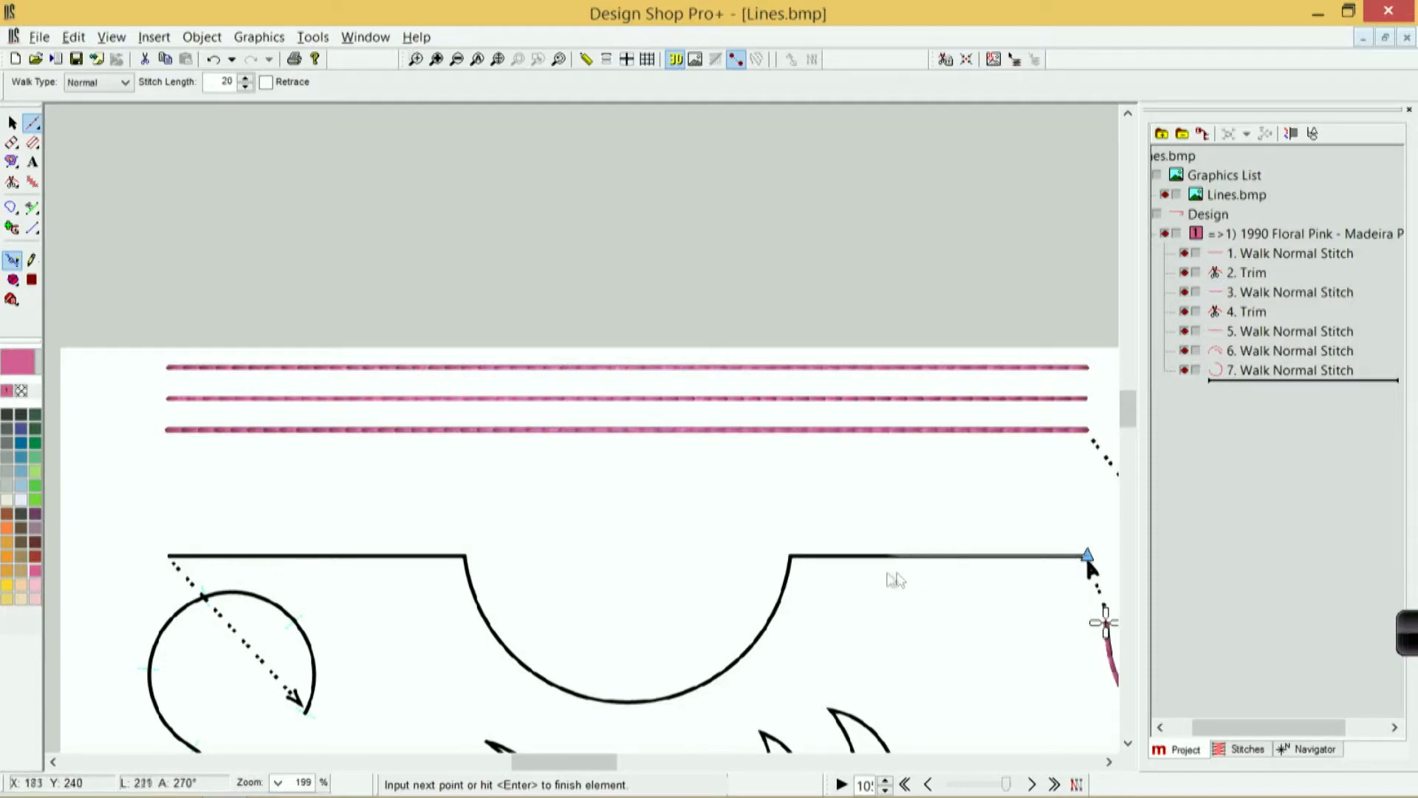
{"action": "left_click", "coordinate": [789, 556]}
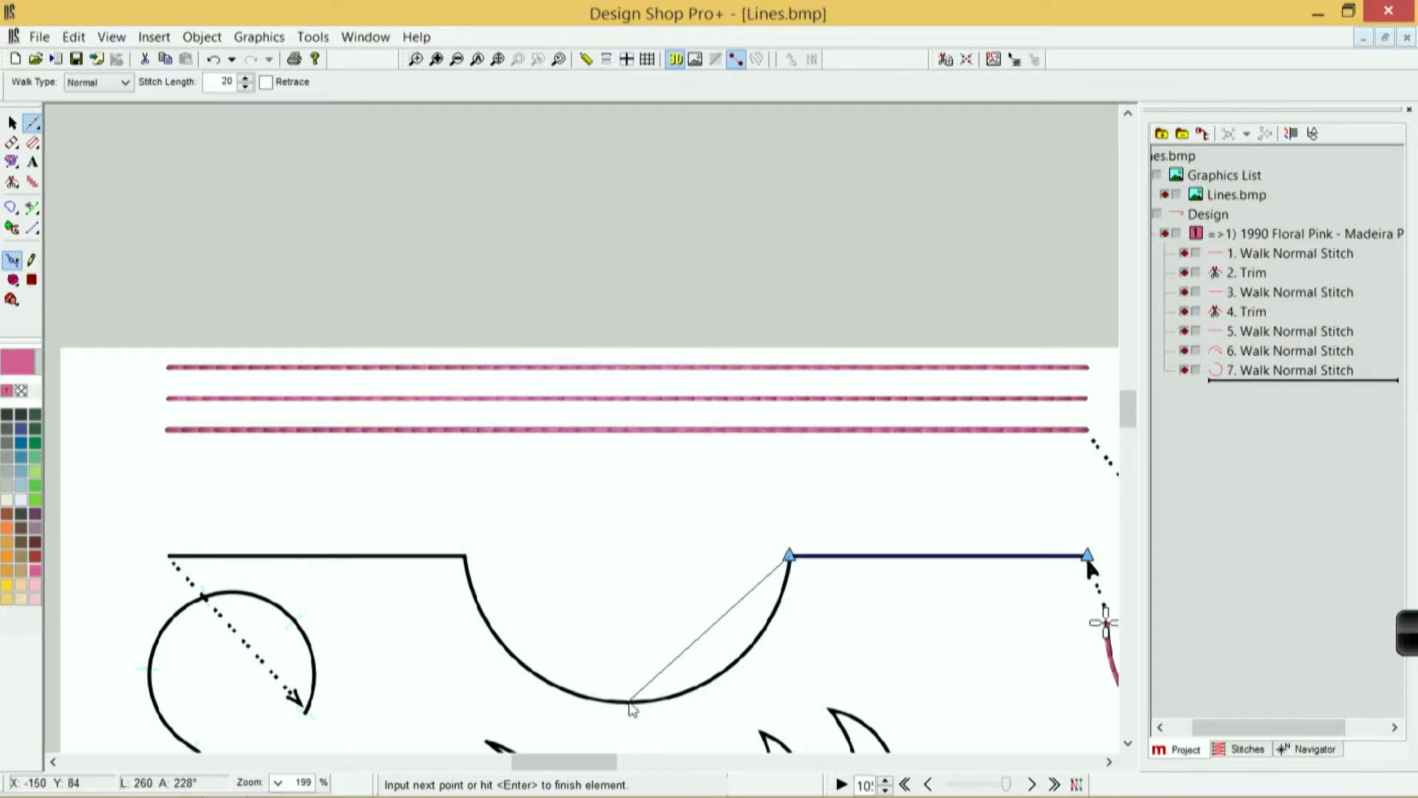
{"action": "left_click", "coordinate": [630, 701]}
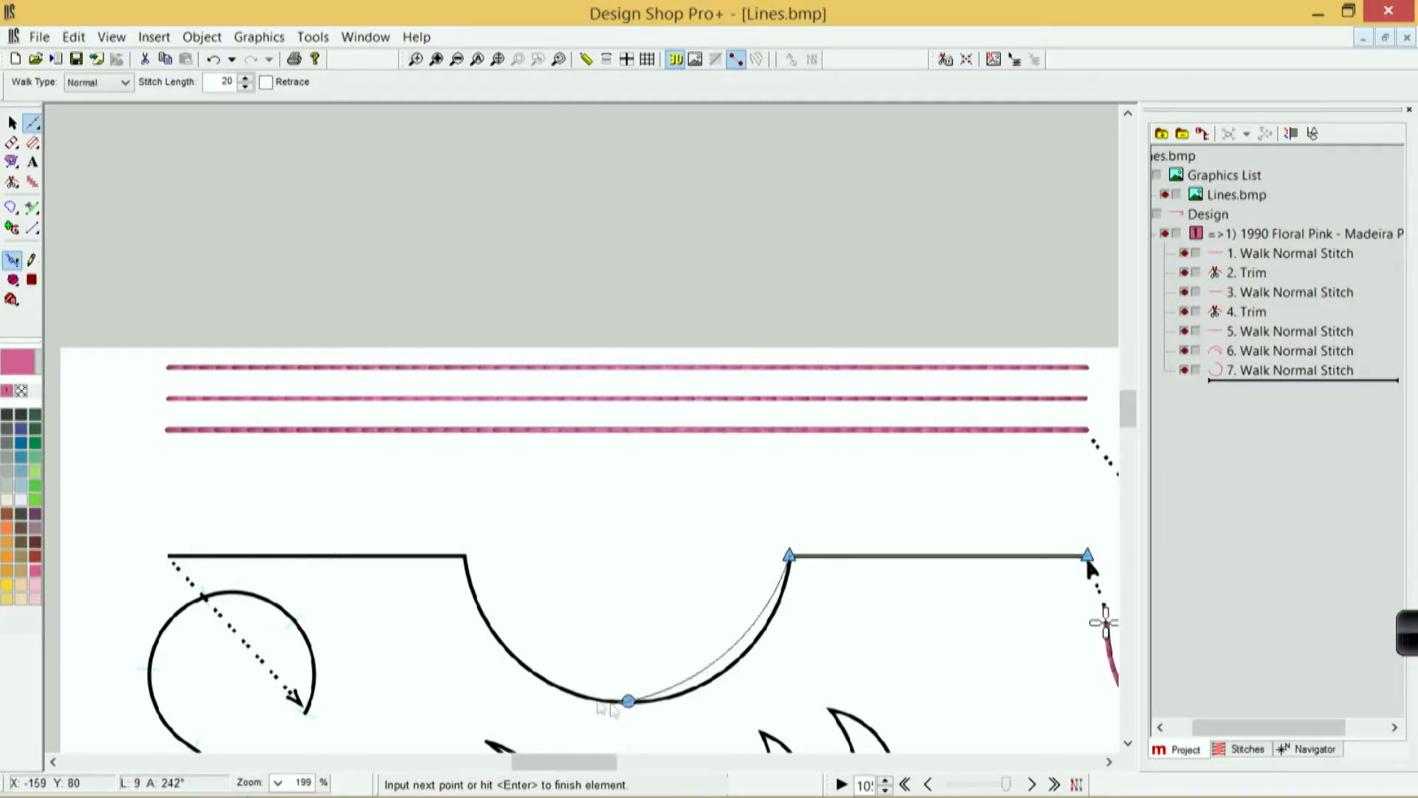
{"action": "left_click", "coordinate": [467, 556]}
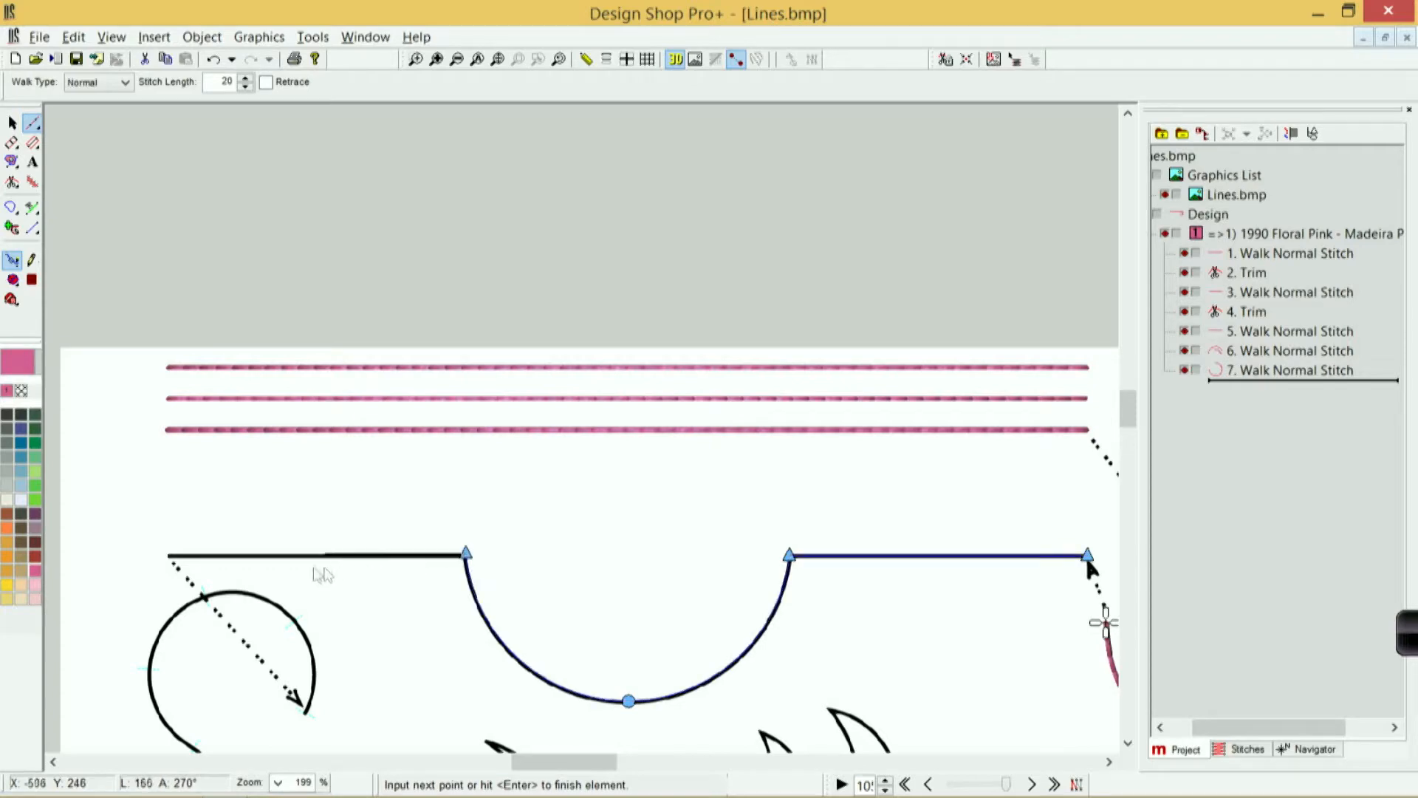
{"action": "left_click", "coordinate": [170, 563]}
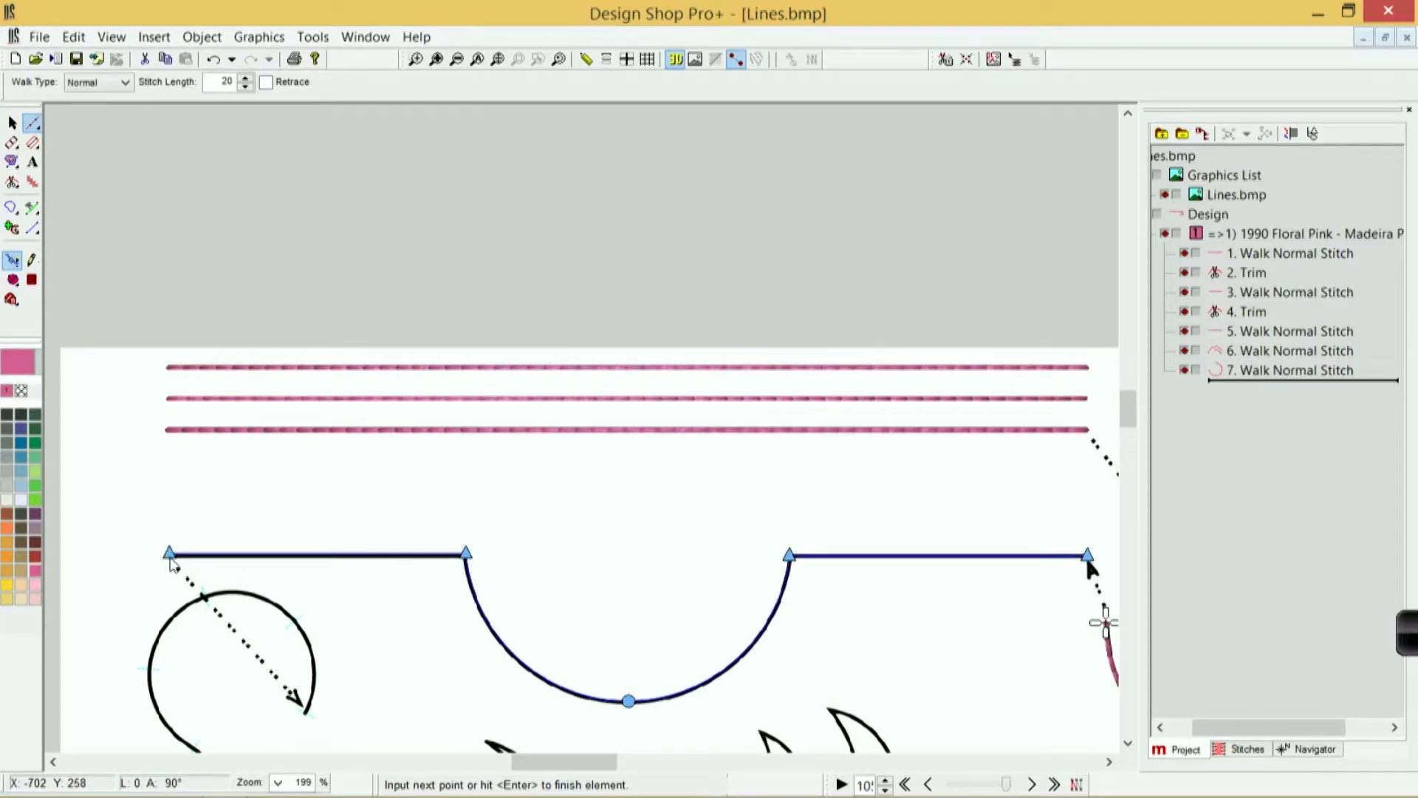
{"action": "key", "text": "Return"}
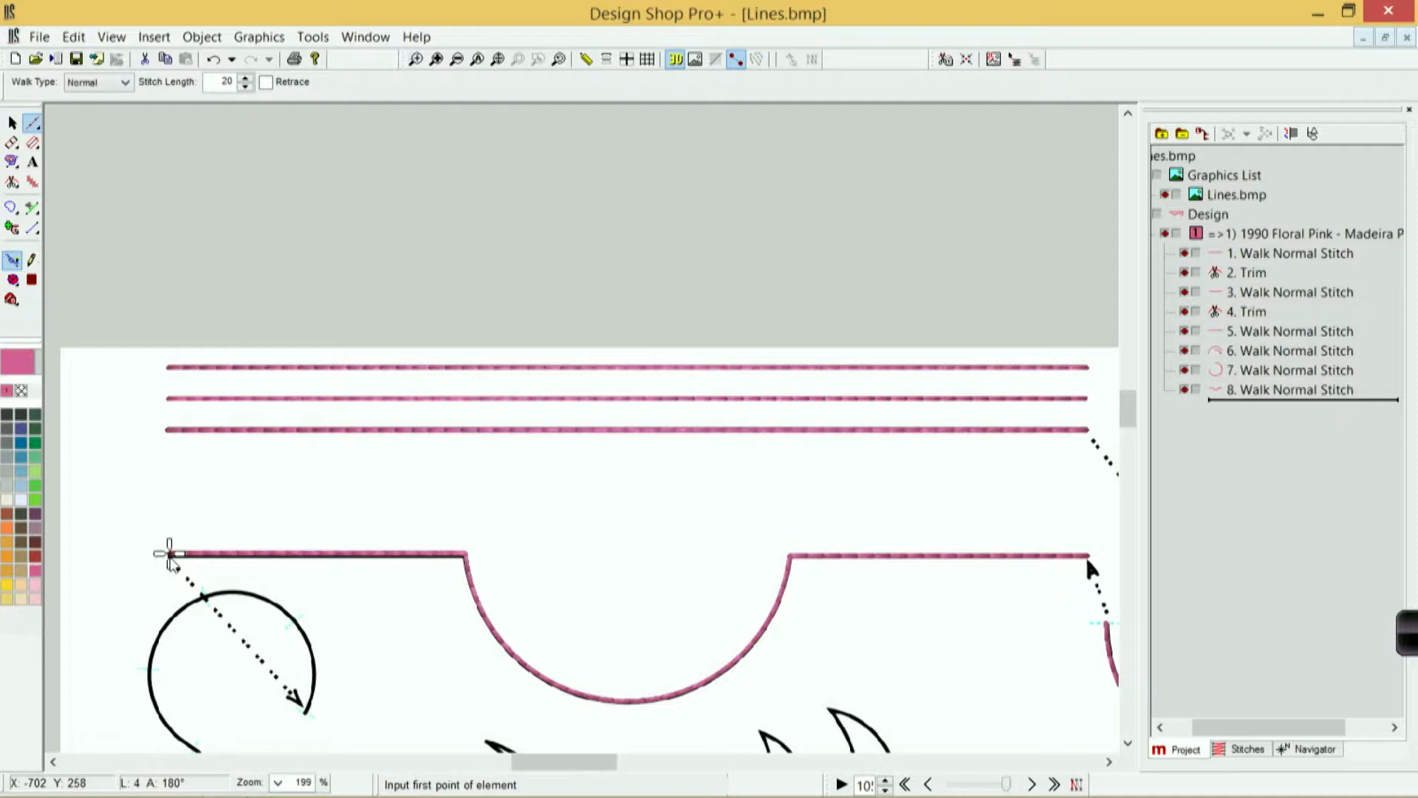
Step: Delete the walk stitch just digitized along the line with the half-circle dip
{"action": "left_click", "coordinate": [11, 123]}
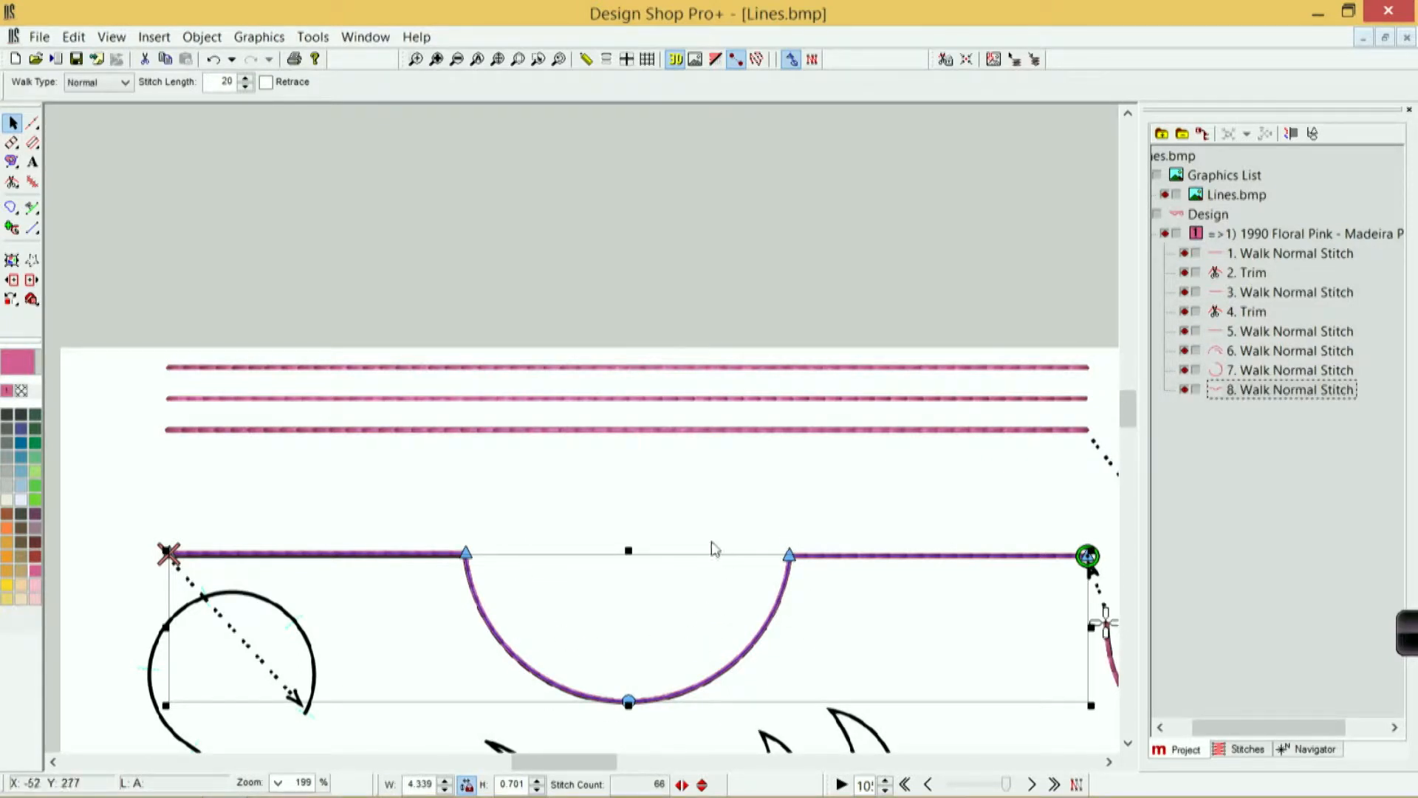
{"action": "key", "text": "Delete"}
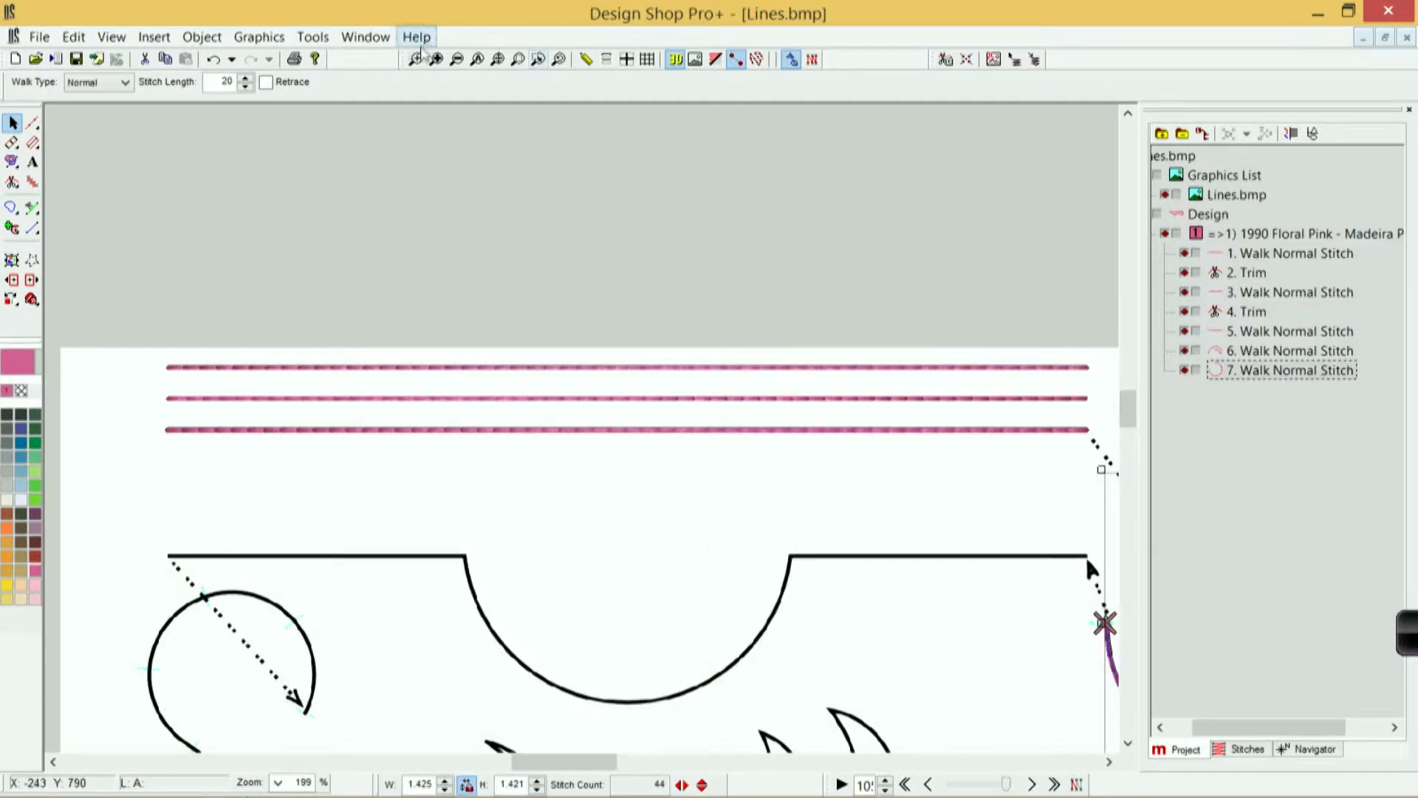
Step: Digitize a straight normal walk stitch from the dipped line's right end directly to its left end, across the half circle
{"action": "left_click", "coordinate": [32, 123]}
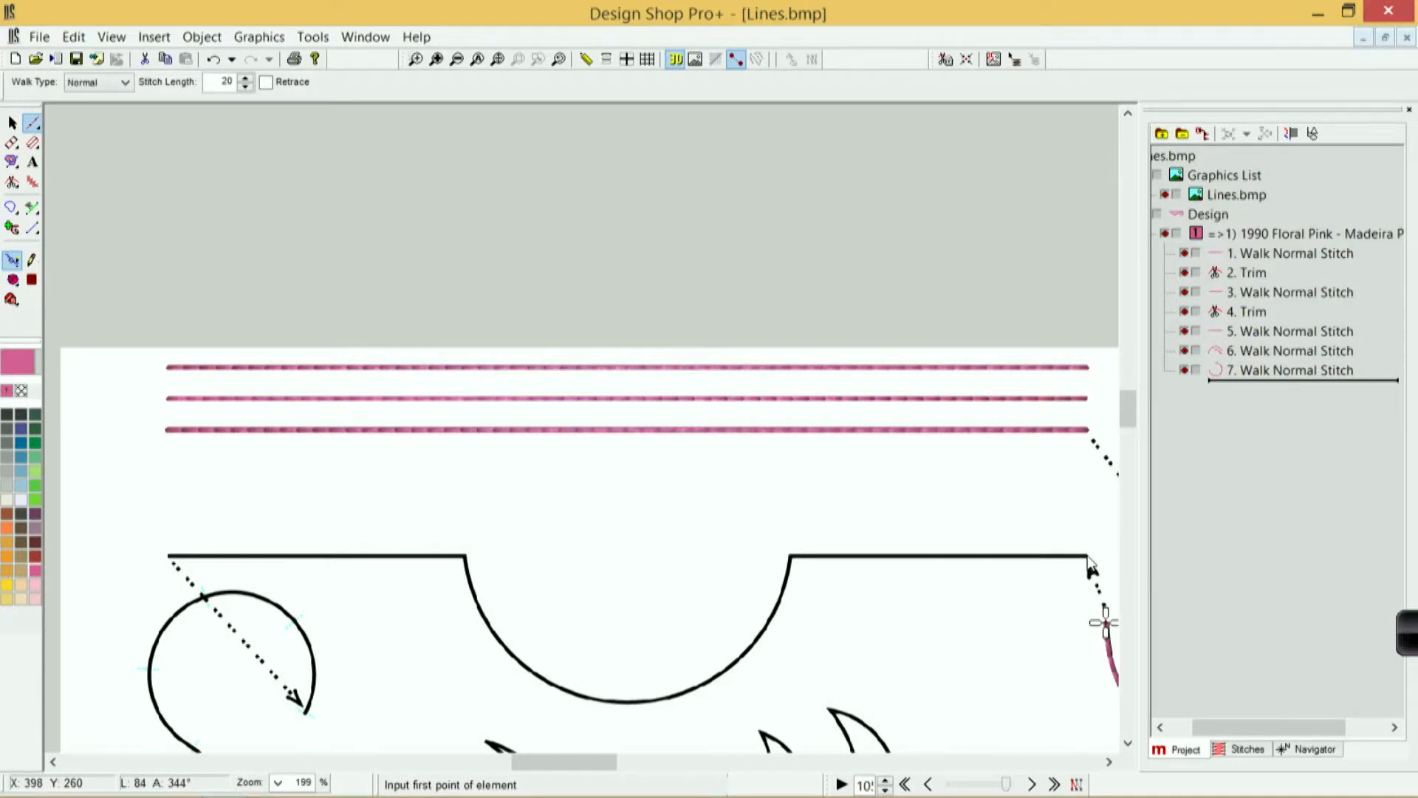
{"action": "left_click", "coordinate": [1087, 557]}
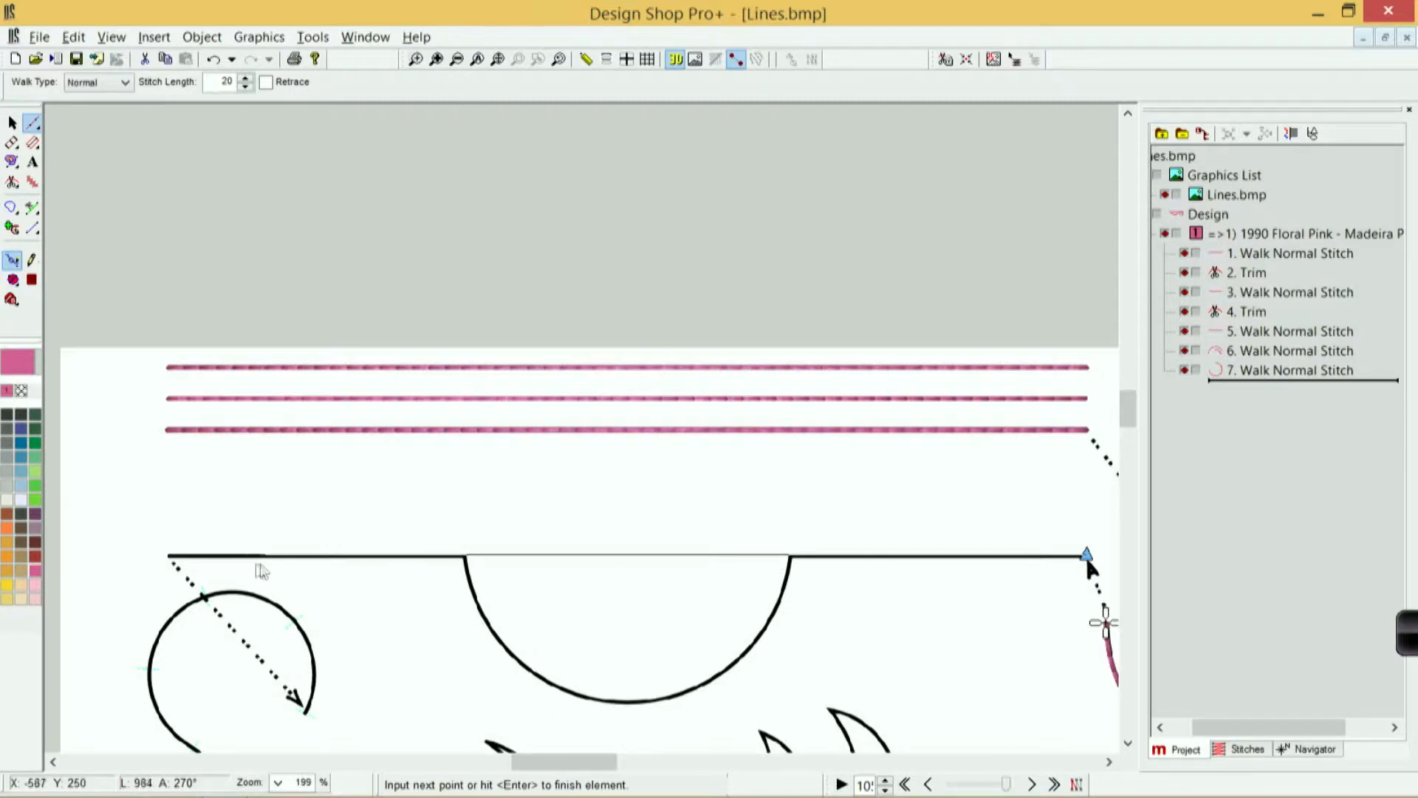
{"action": "left_click", "coordinate": [171, 563]}
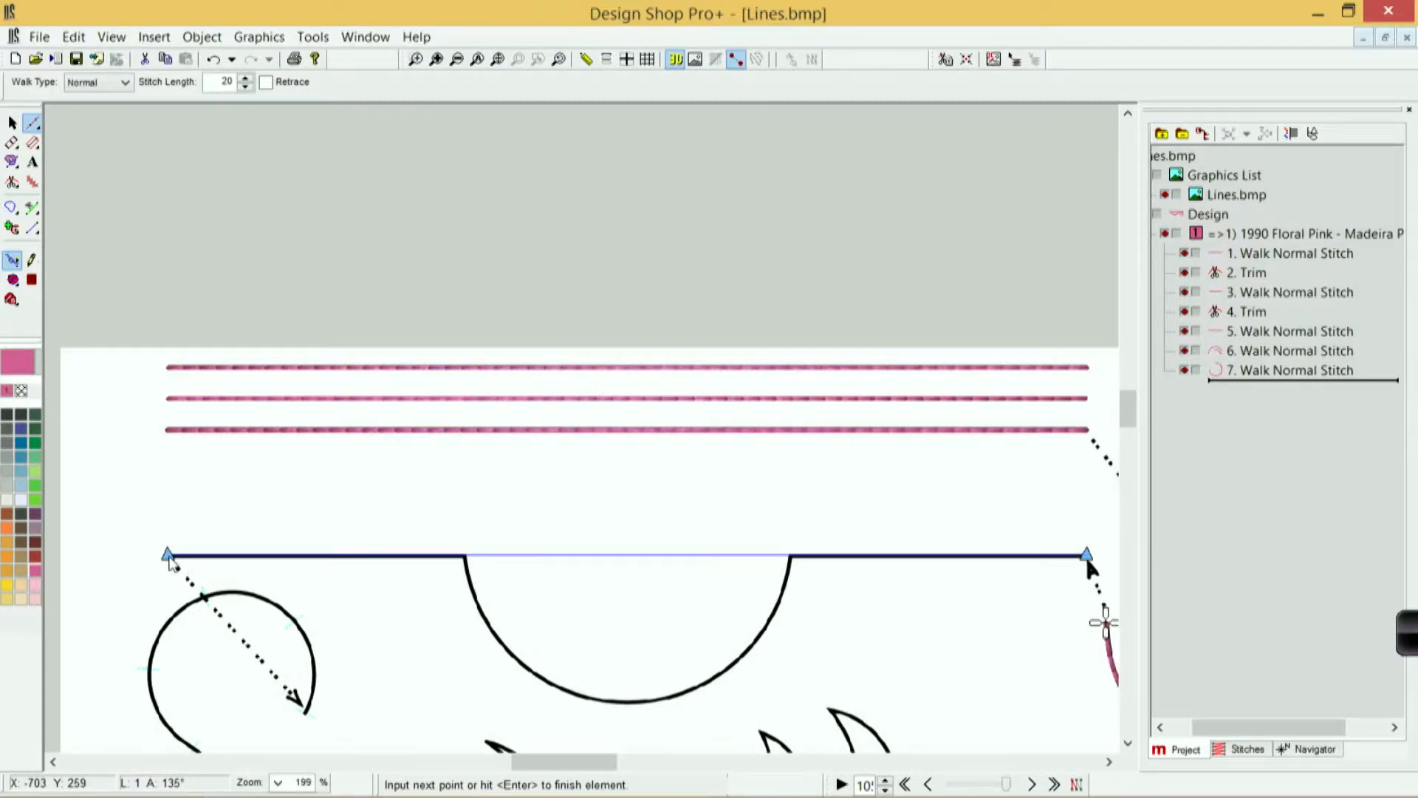
{"action": "key", "text": "Return"}
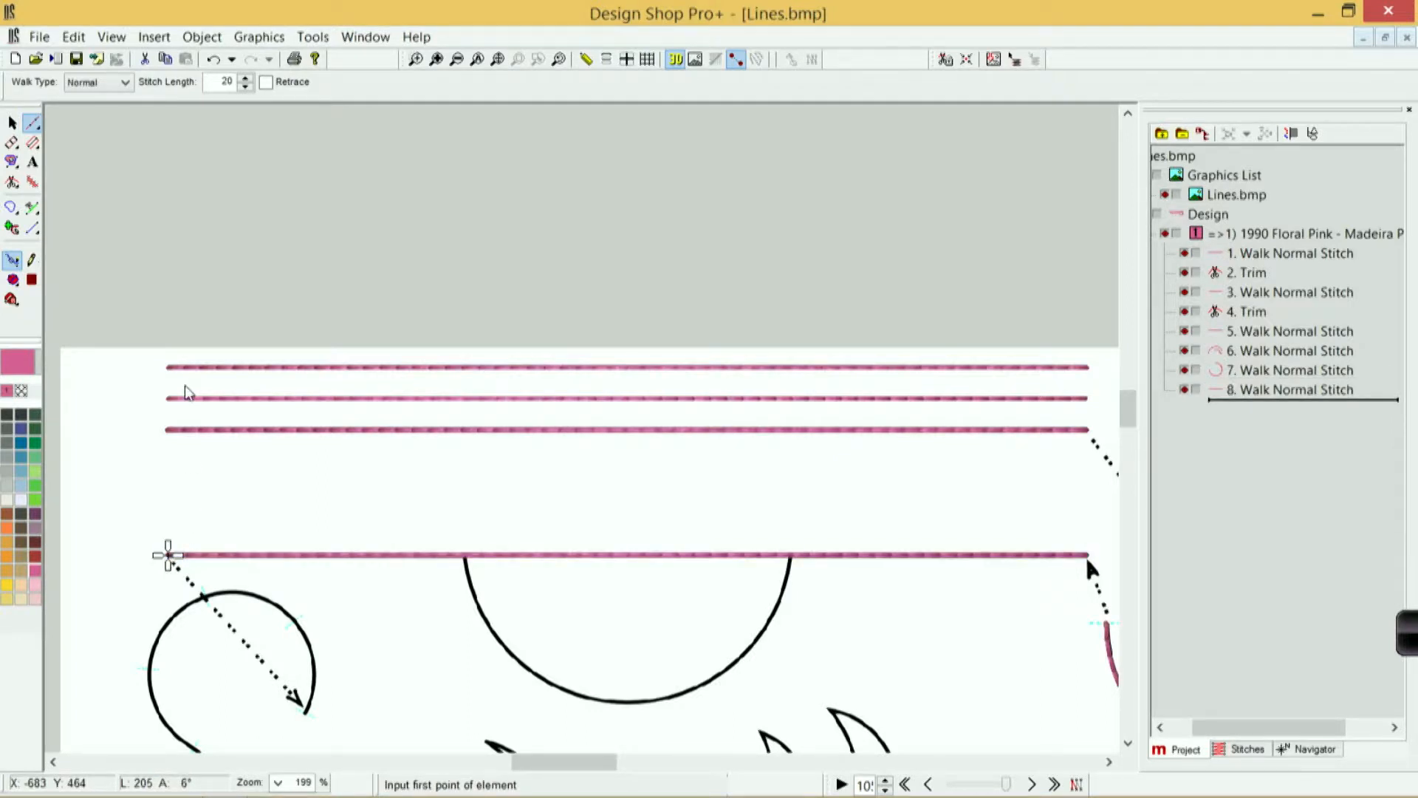
Step: Insert straight points in the new walk stitch at both corners of the half circle, and a curve point about midway between them
{"action": "left_click", "coordinate": [13, 124]}
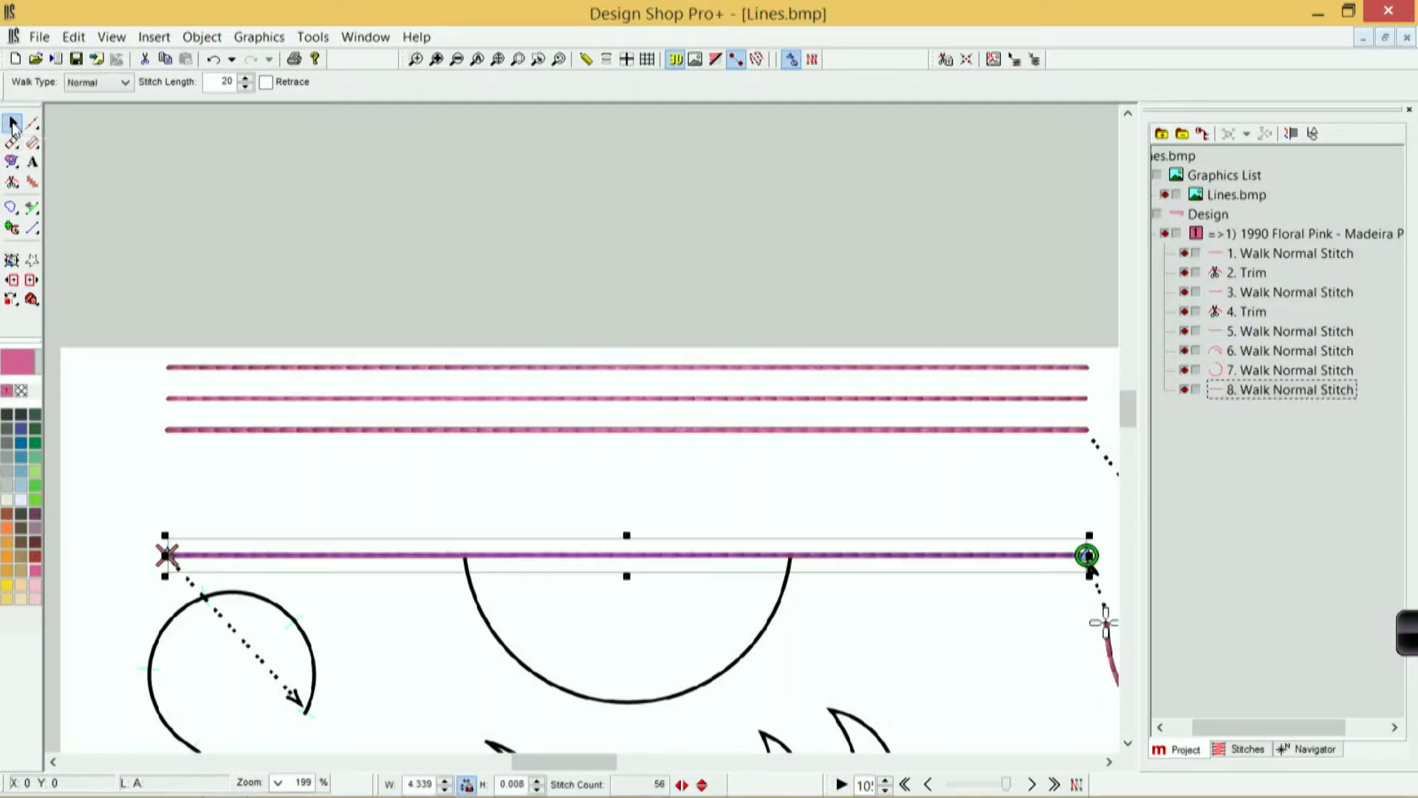
{"action": "left_click", "coordinate": [416, 59]}
{"action": "left_click_drag", "start_coordinate": [431, 414], "coordinate": [836, 738]}
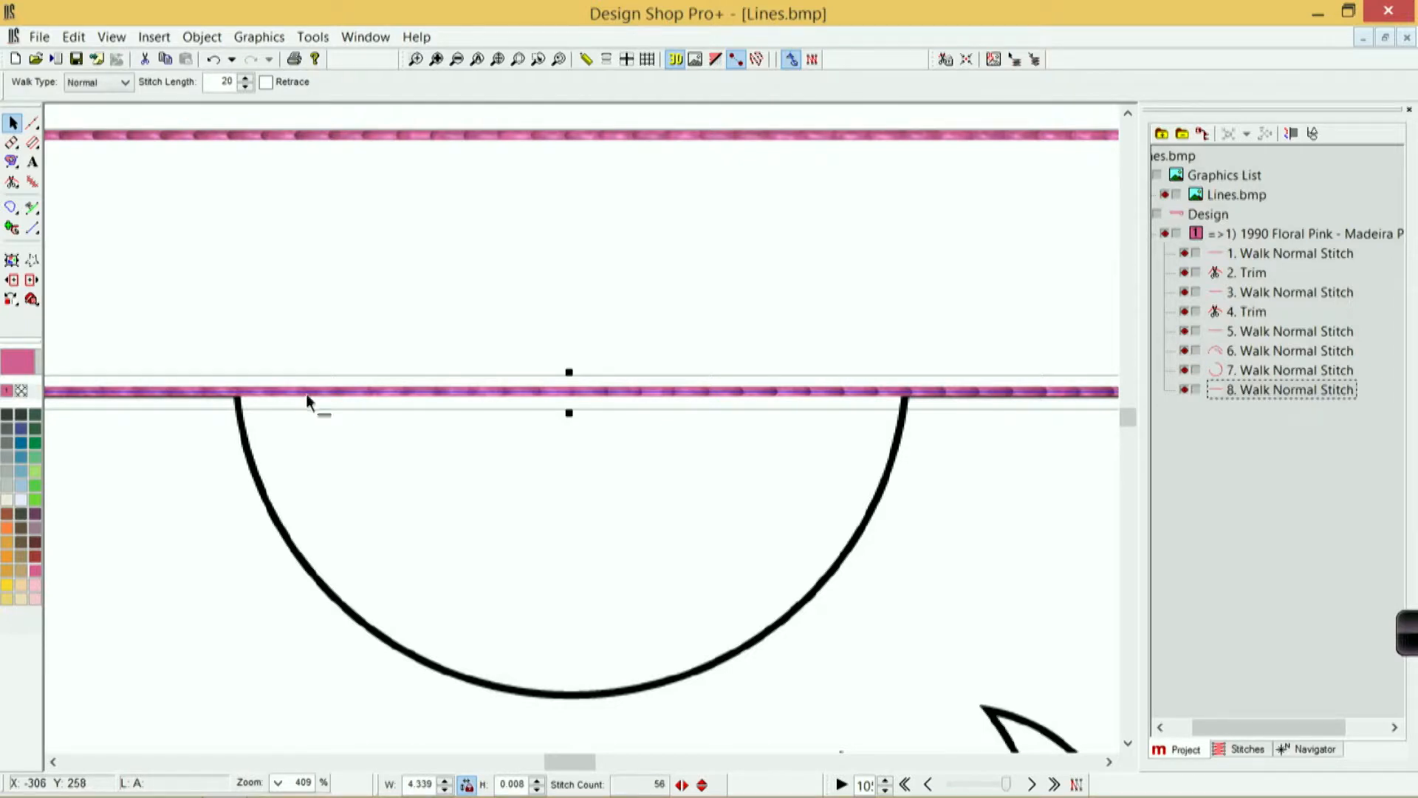
{"action": "left_click", "coordinate": [237, 393]}
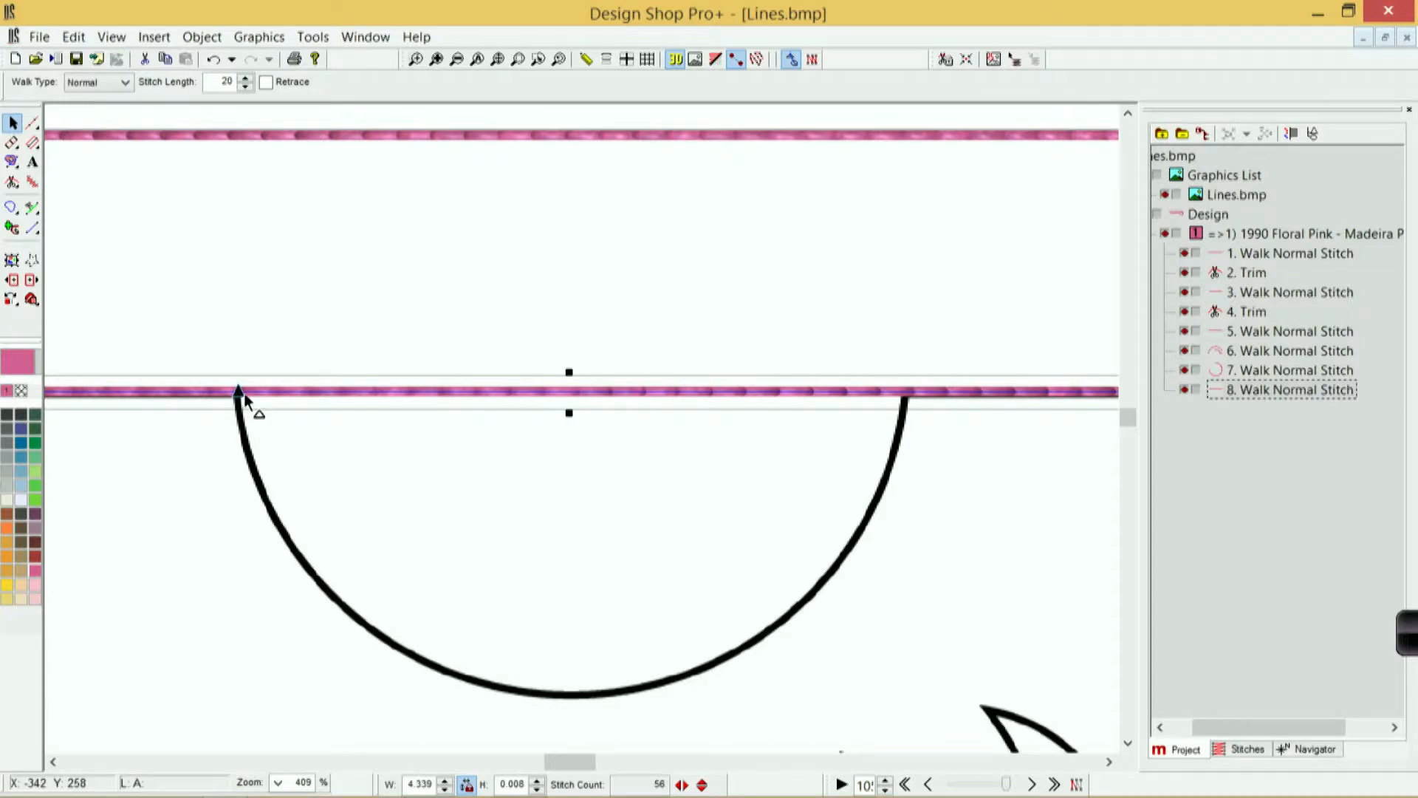
{"action": "left_click", "coordinate": [905, 399]}
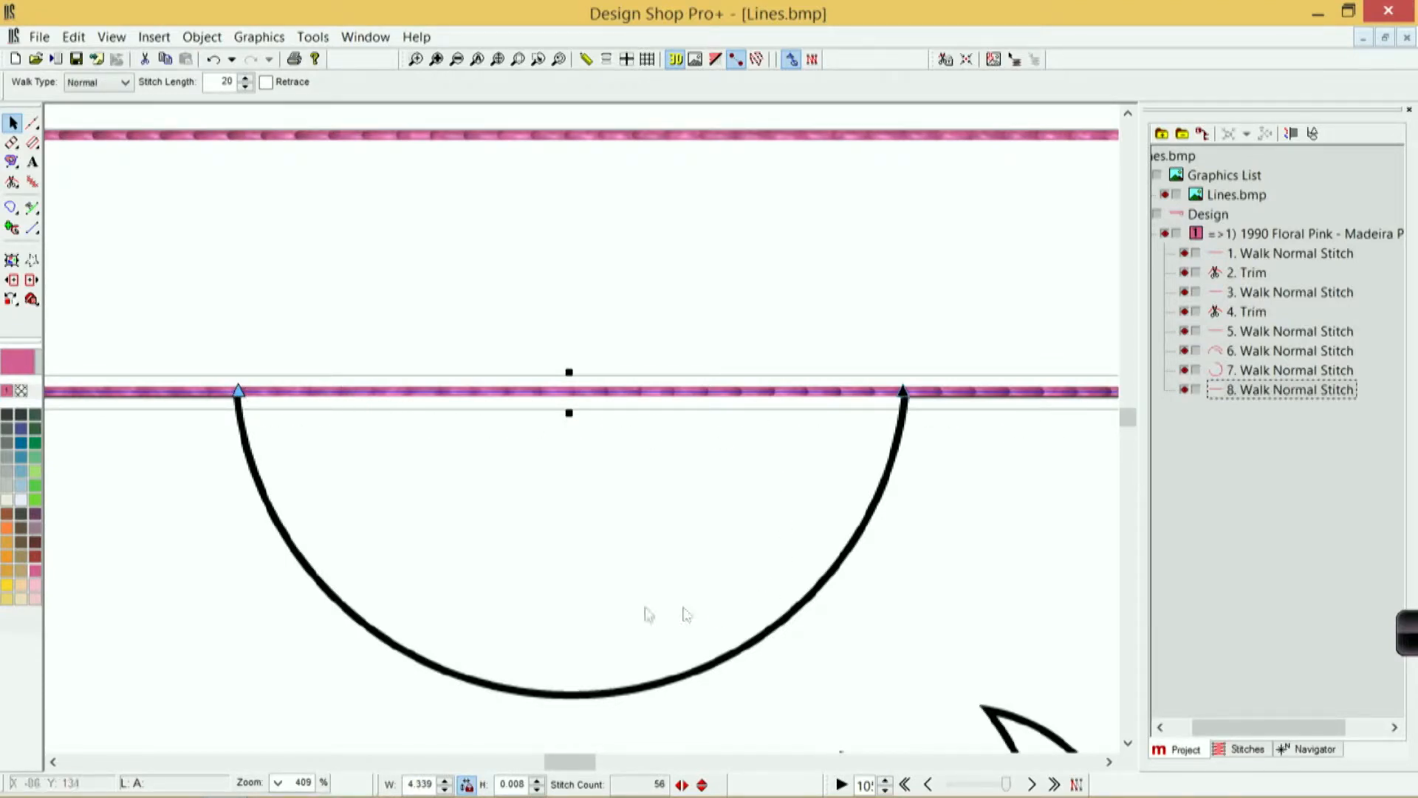
{"action": "left_click", "coordinate": [585, 392]}
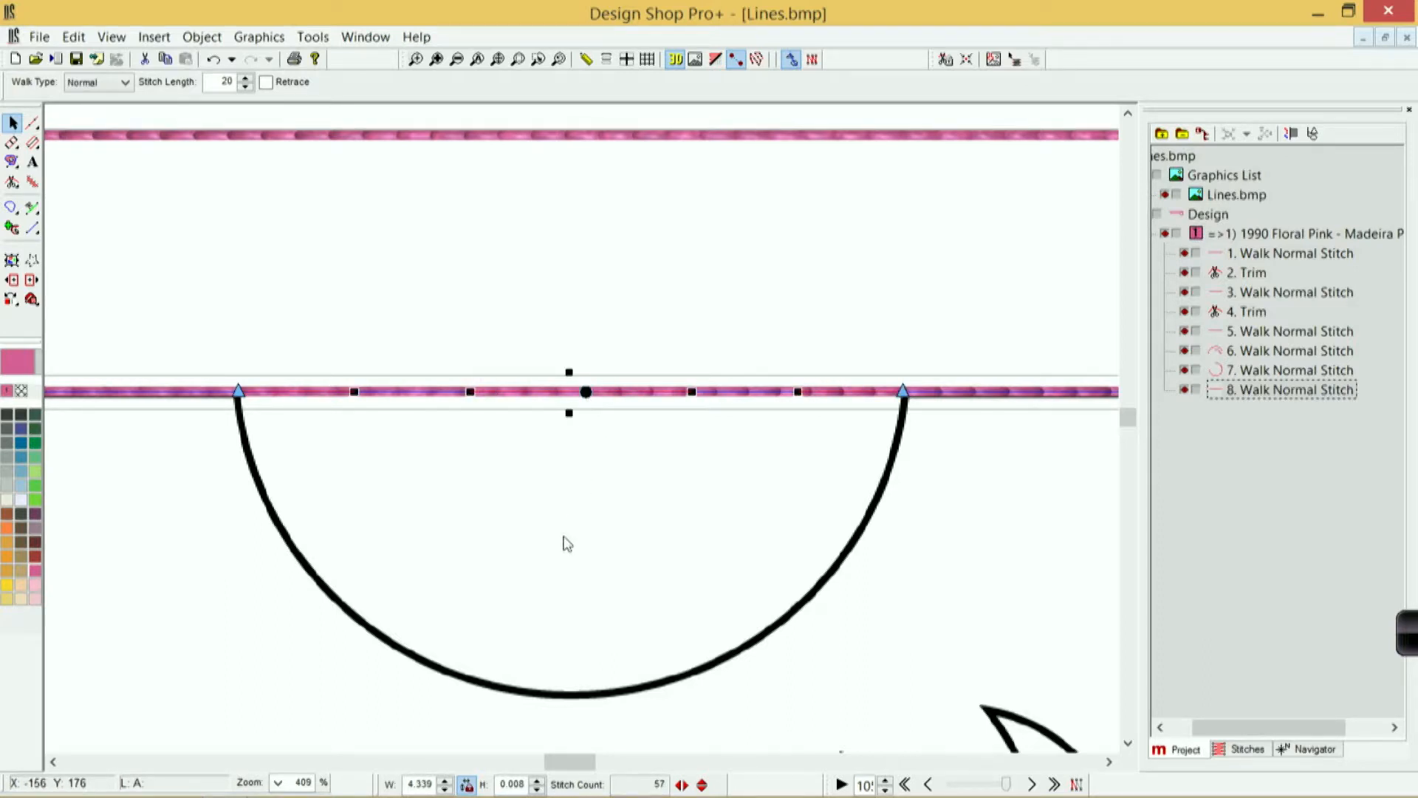
Step: Move the middle curve point to the bottom of the half circle and adjust the curve handles so the walk stitch follows the arc
{"action": "left_click_drag", "start_coordinate": [587, 392], "coordinate": [551, 636]}
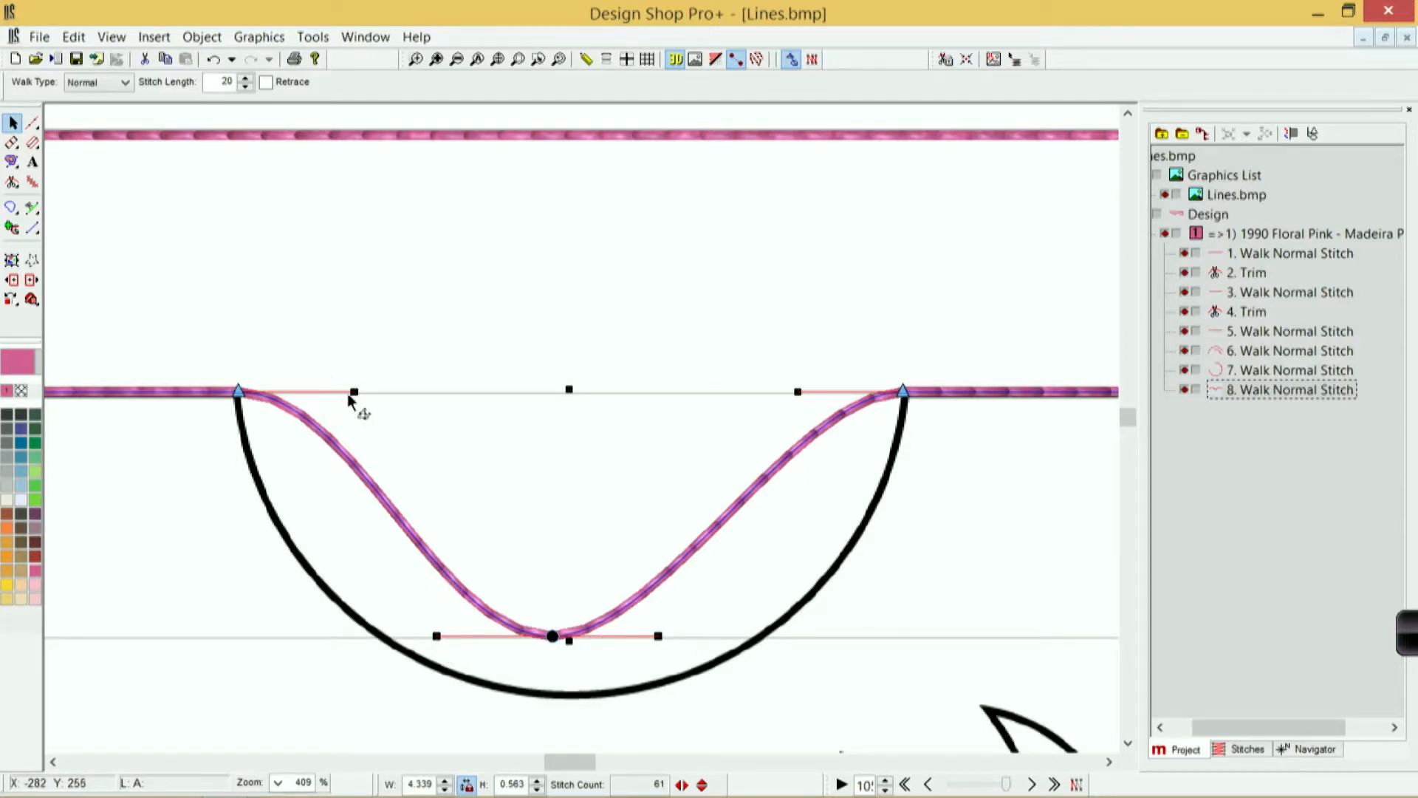
{"action": "left_click_drag", "start_coordinate": [357, 390], "coordinate": [253, 588]}
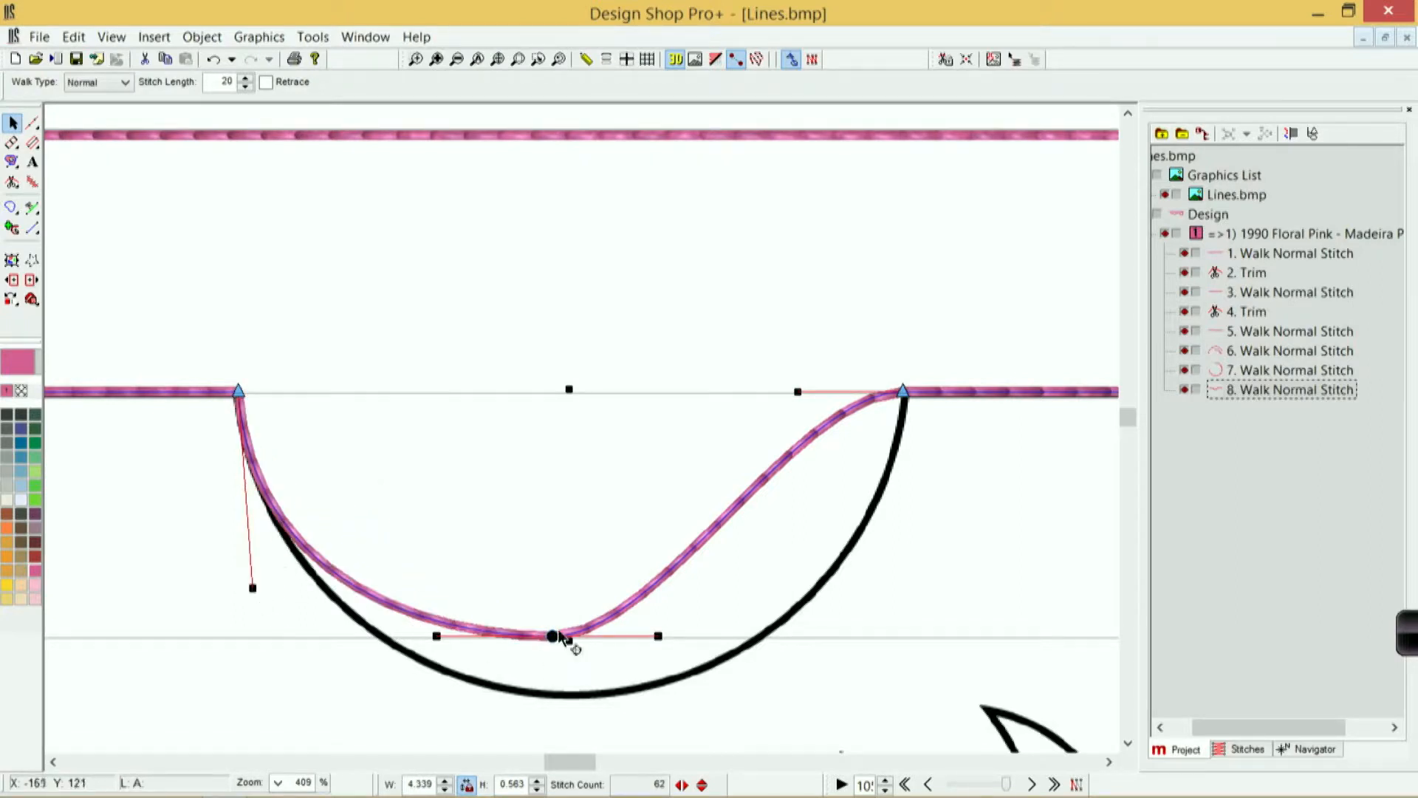
{"action": "left_click_drag", "start_coordinate": [551, 635], "coordinate": [568, 698]}
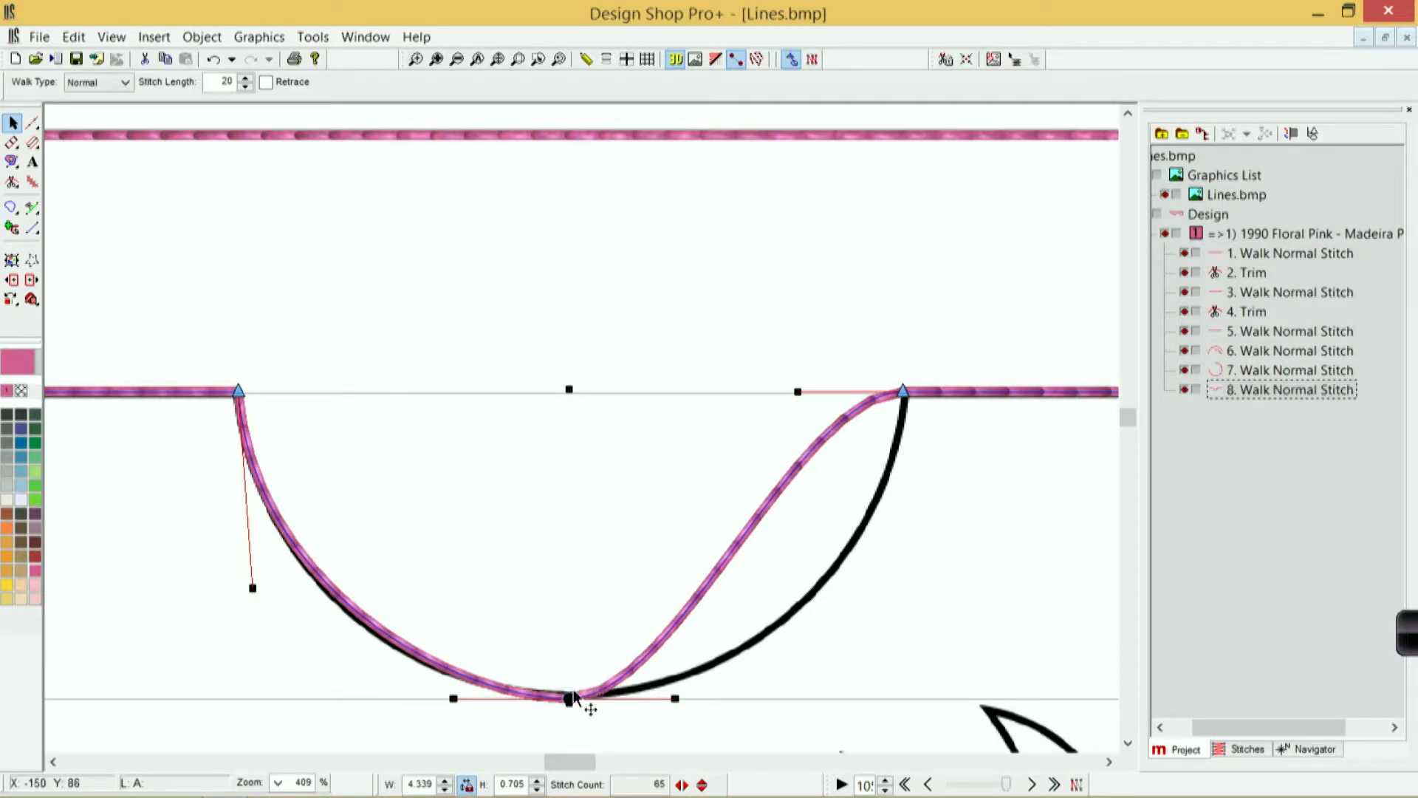
{"action": "left_click_drag", "start_coordinate": [572, 700], "coordinate": [570, 600]}
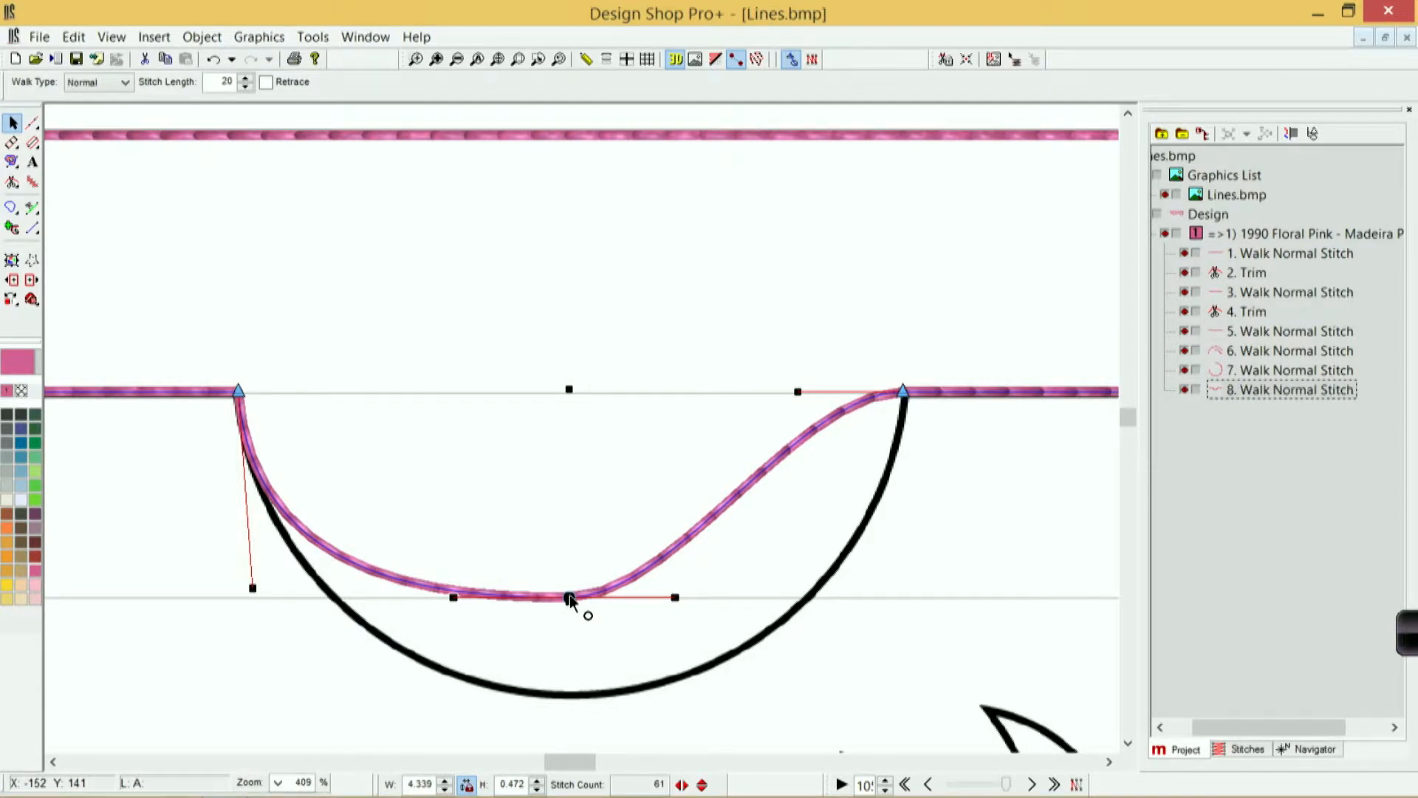
{"action": "left_click_drag", "start_coordinate": [569, 595], "coordinate": [568, 698]}
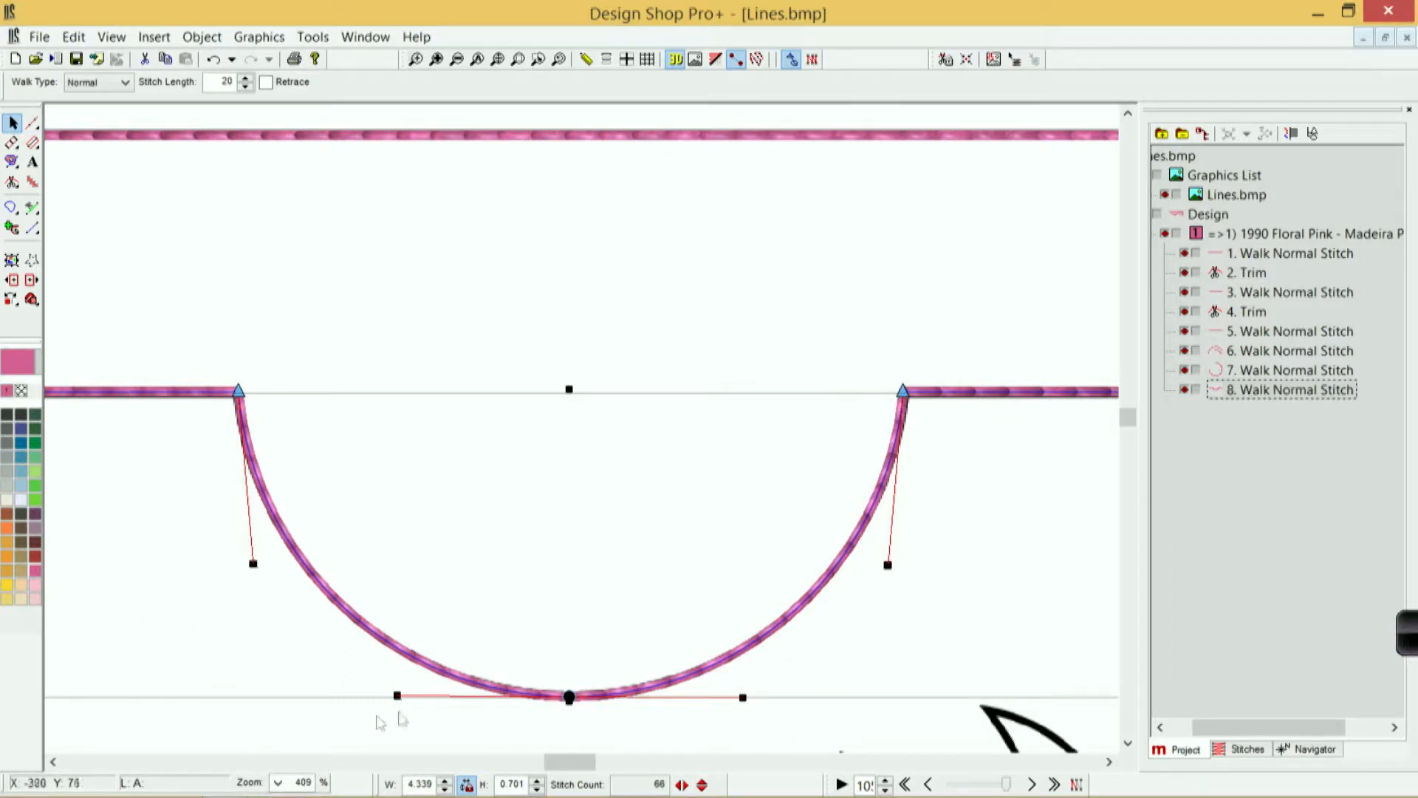
Step: Start a normal walk stitch at the S's upper end, tracing its upper curve with one curve point and its diagonal with straight points
{"action": "left_click", "coordinate": [561, 60]}
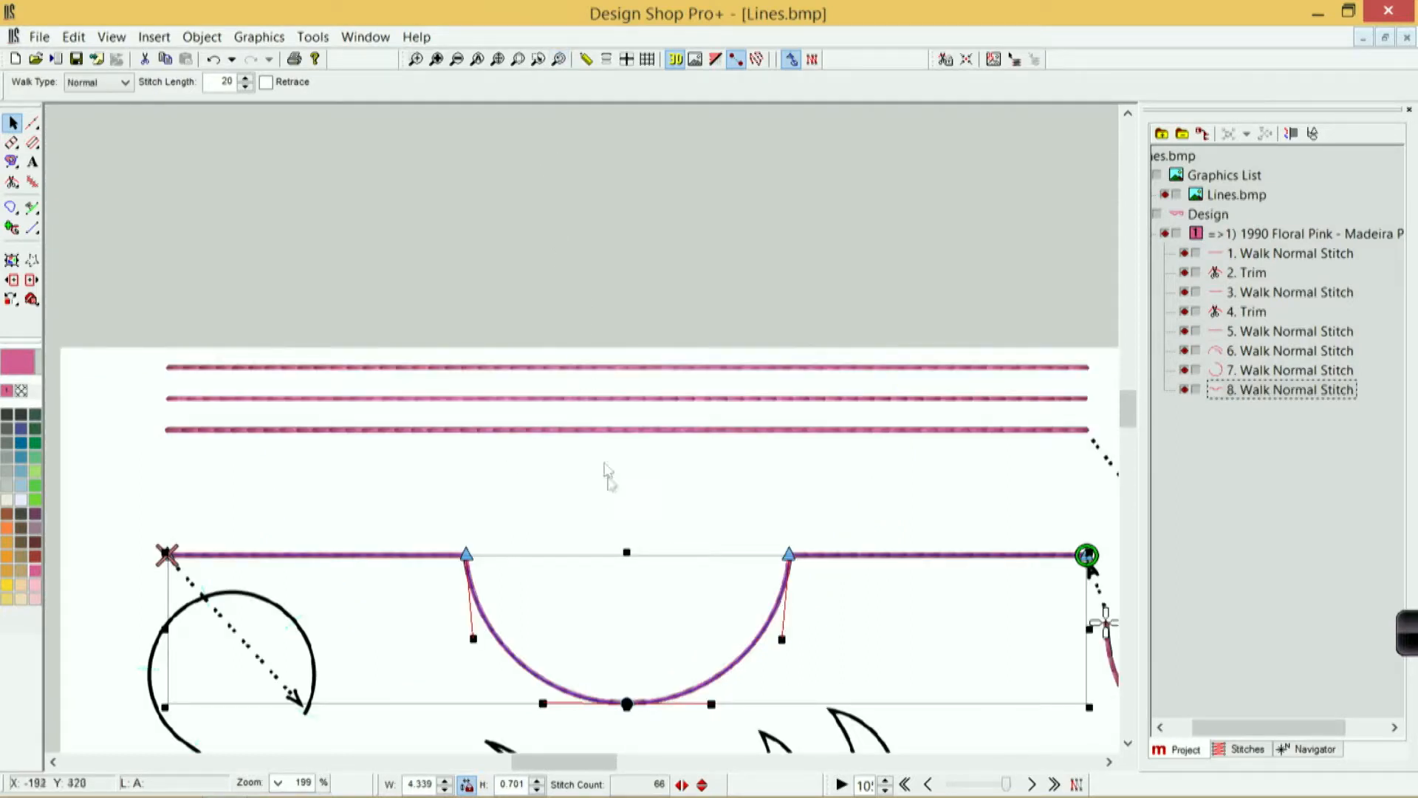
{"action": "left_click", "coordinate": [617, 500]}
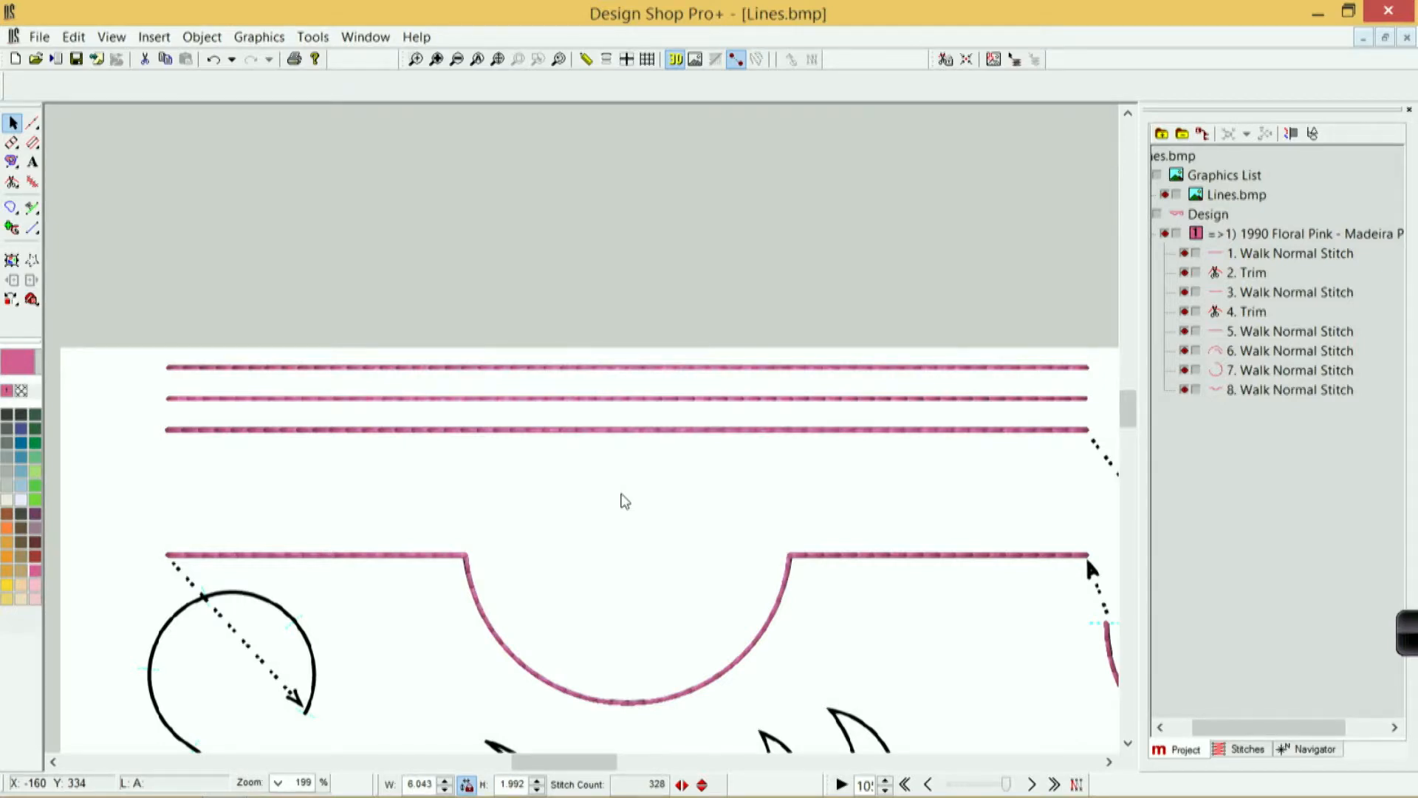
{"action": "scroll", "coordinate": [620, 498], "scroll_direction": "down", "scroll_amount": 5}
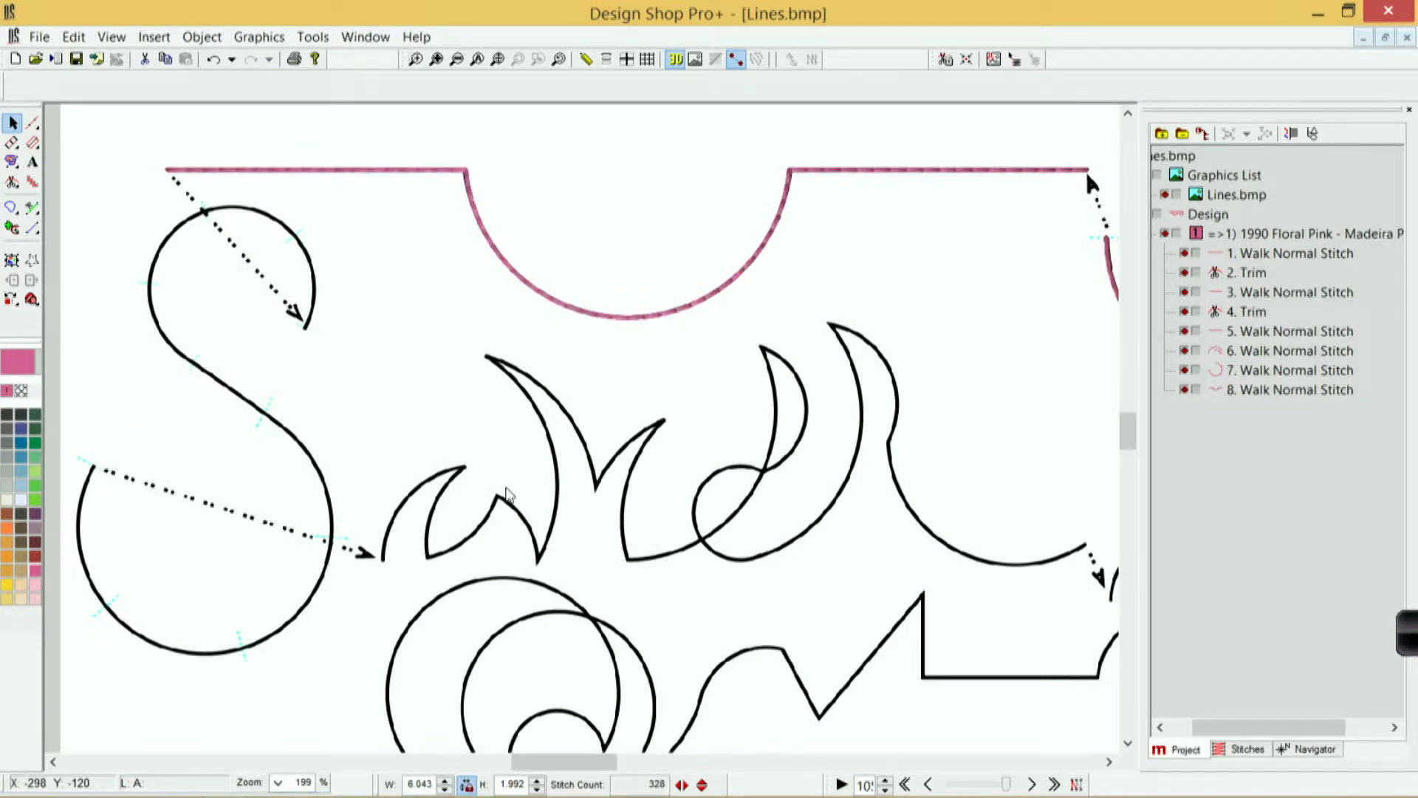
{"action": "scroll", "coordinate": [506, 493], "scroll_direction": "left", "scroll_amount": 3}
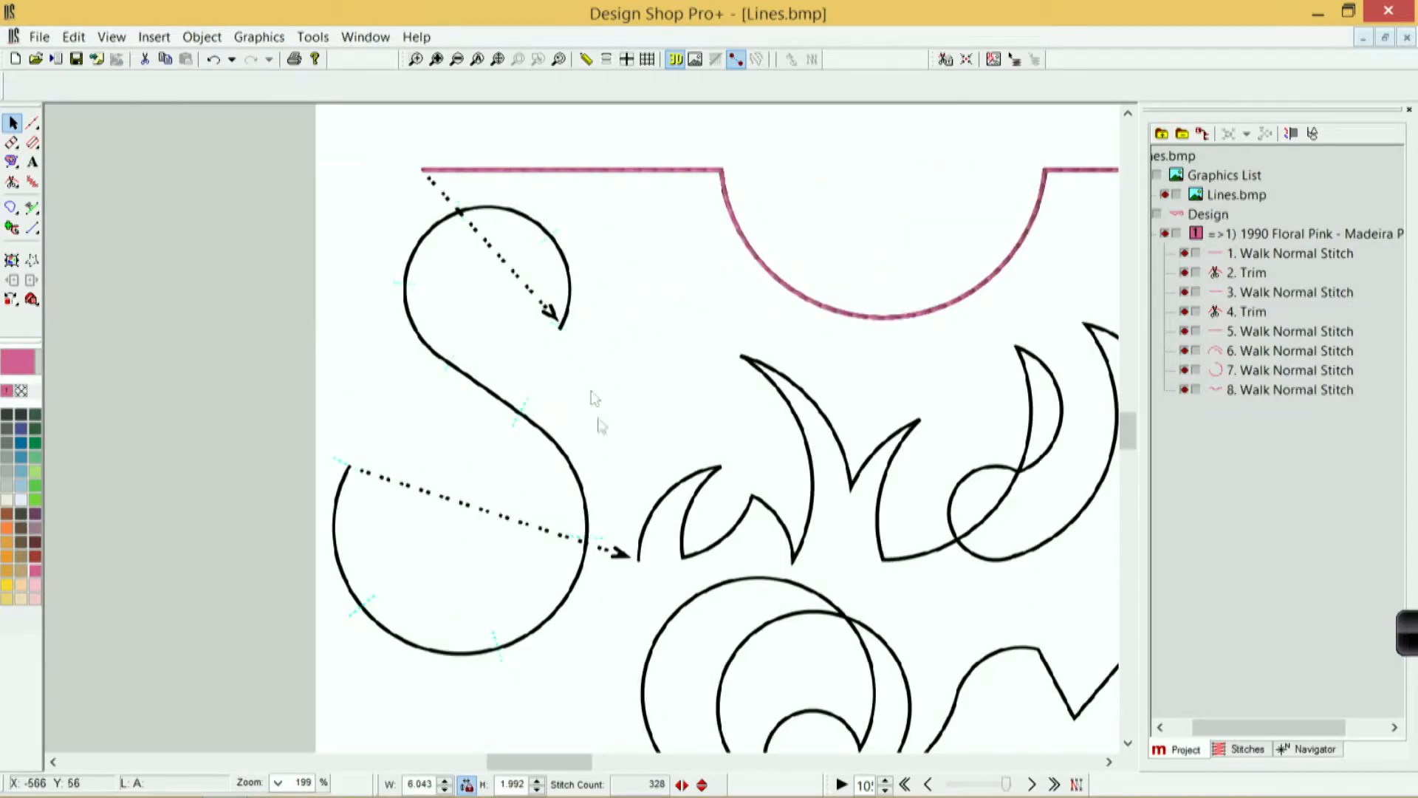
{"action": "left_click", "coordinate": [418, 59]}
{"action": "left_click_drag", "start_coordinate": [319, 157], "coordinate": [628, 690]}
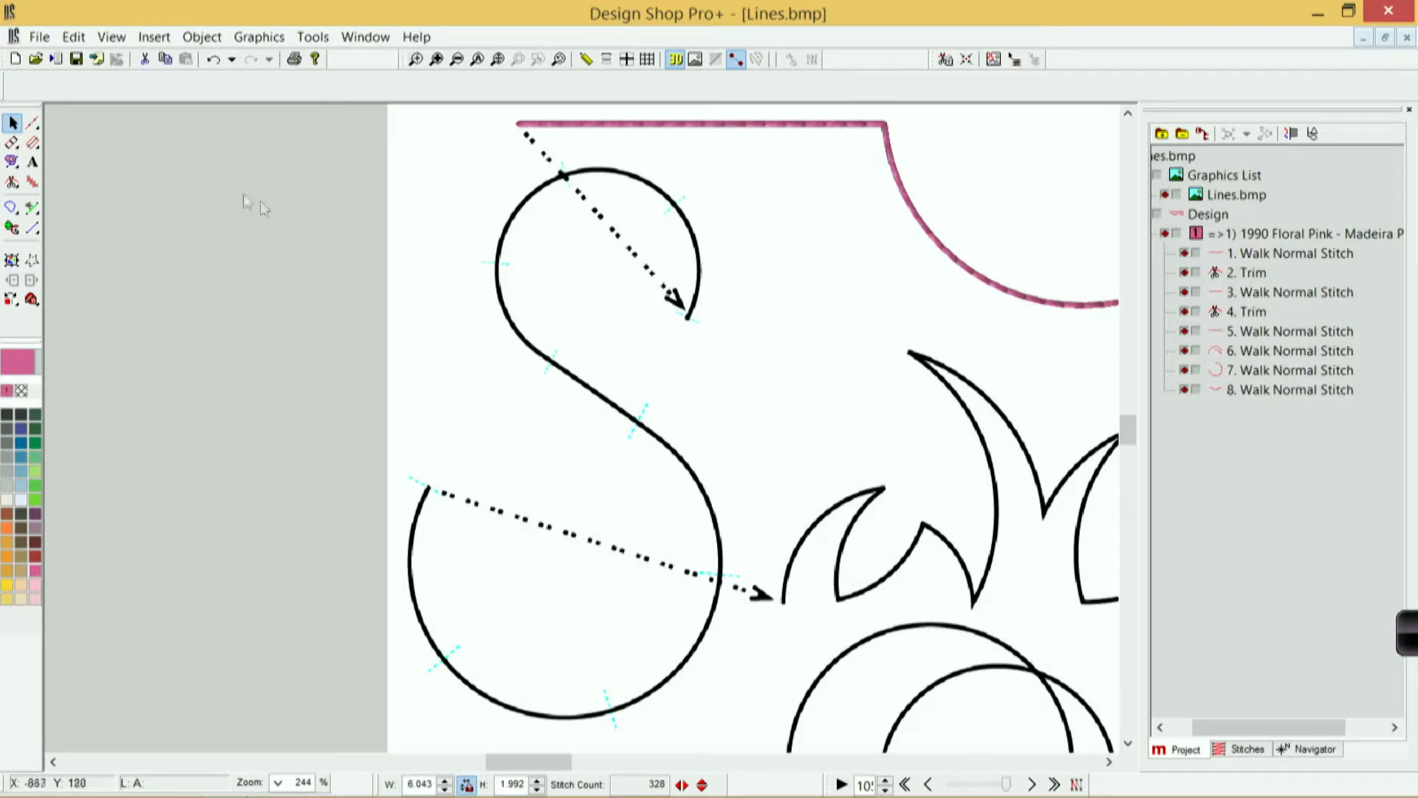
{"action": "left_click", "coordinate": [33, 124]}
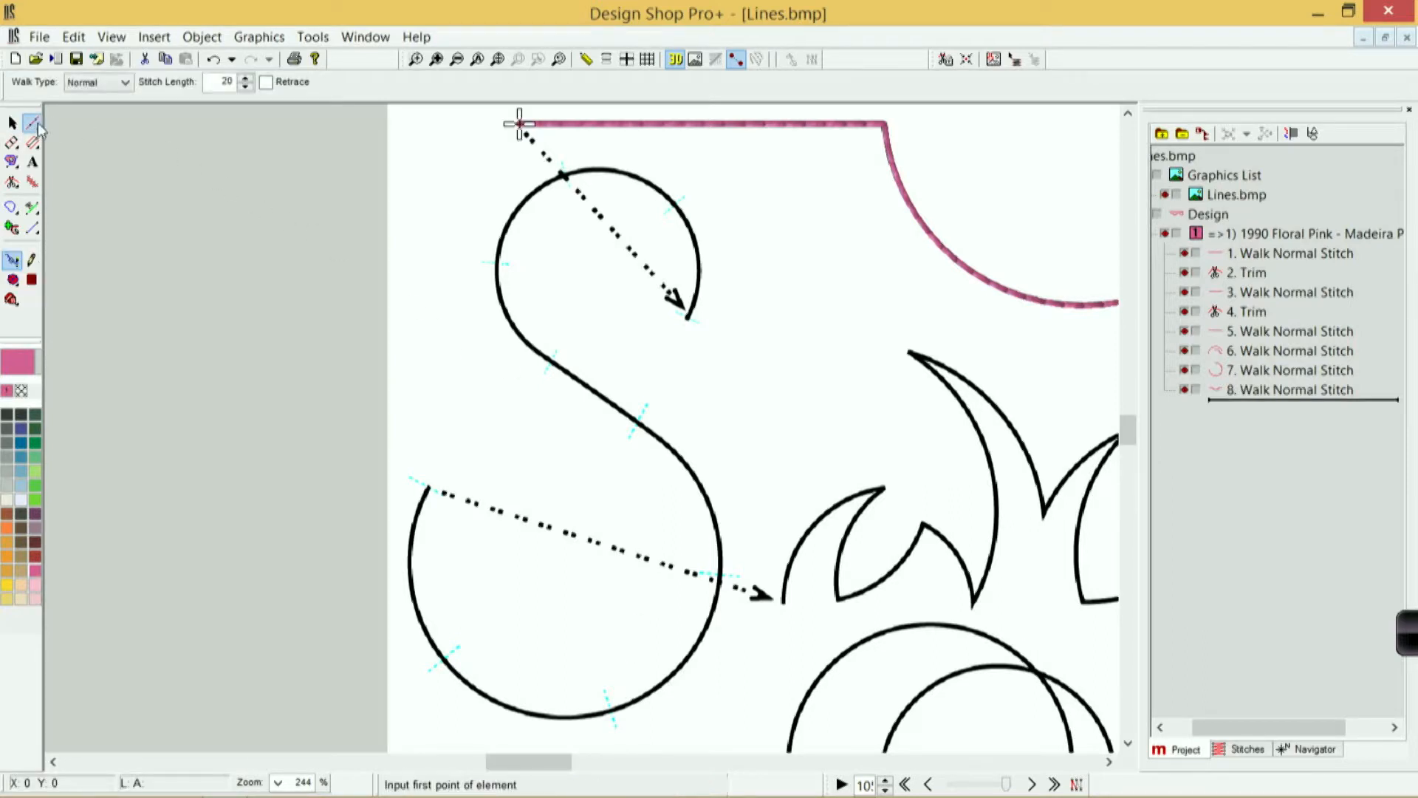
{"action": "left_click", "coordinate": [687, 320]}
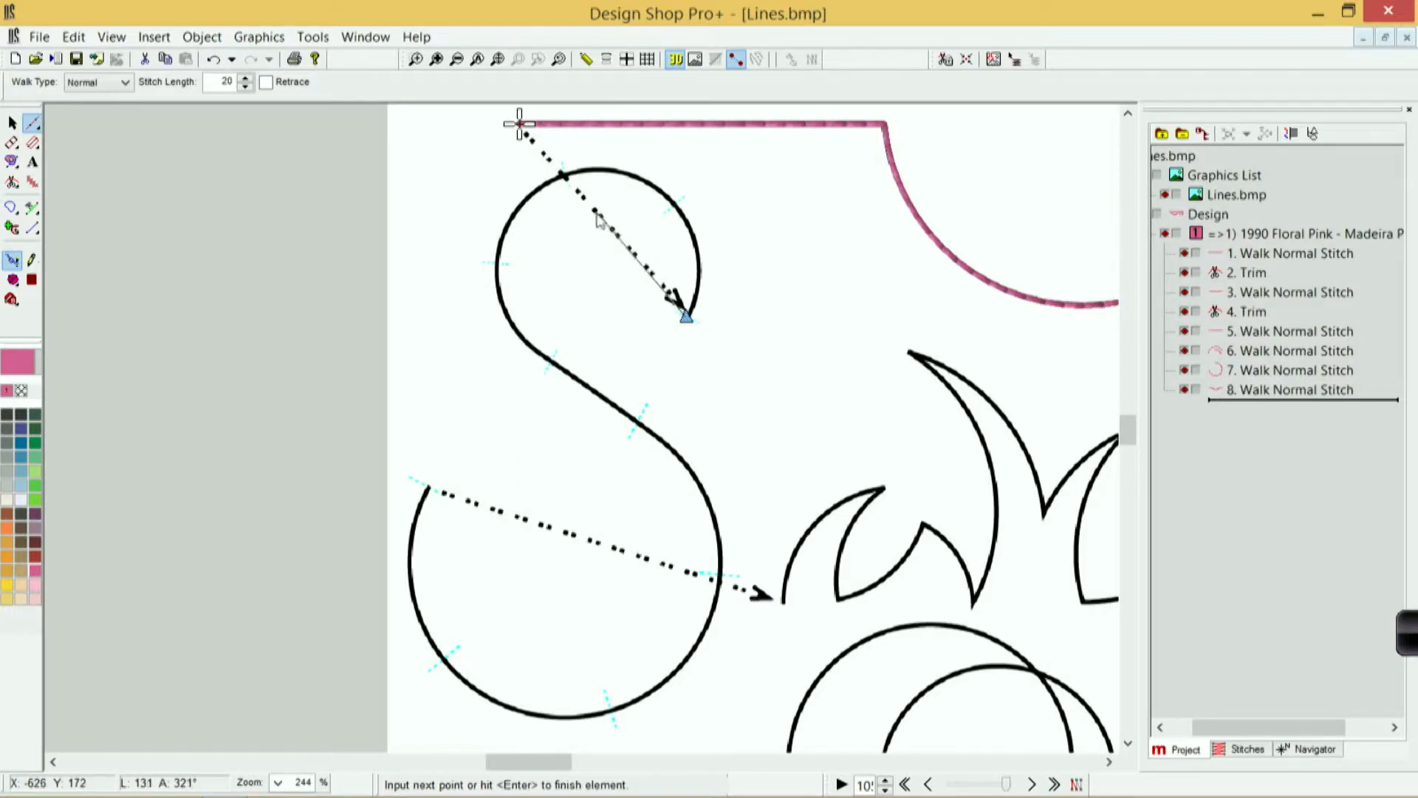
{"action": "left_click", "coordinate": [563, 175]}
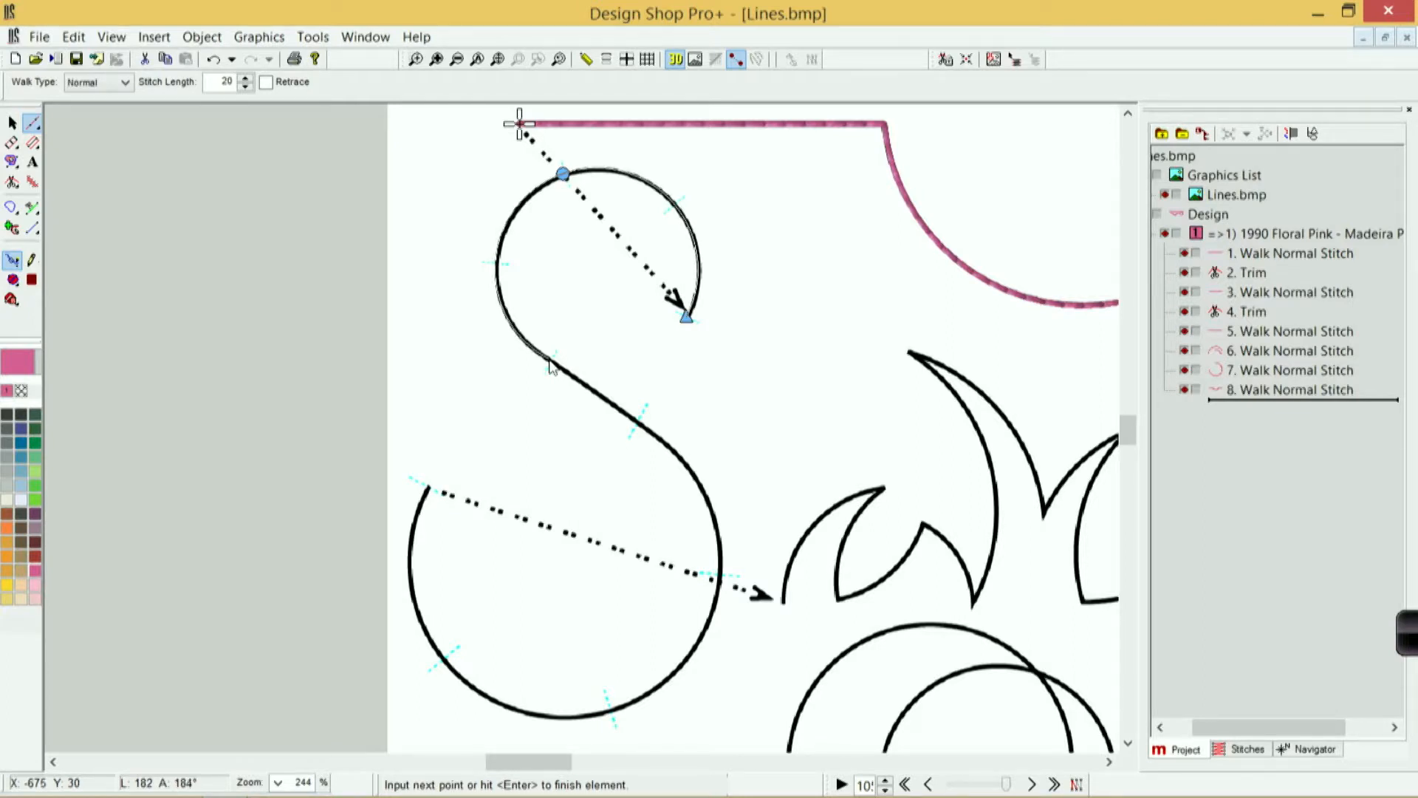
{"action": "left_click", "coordinate": [549, 360]}
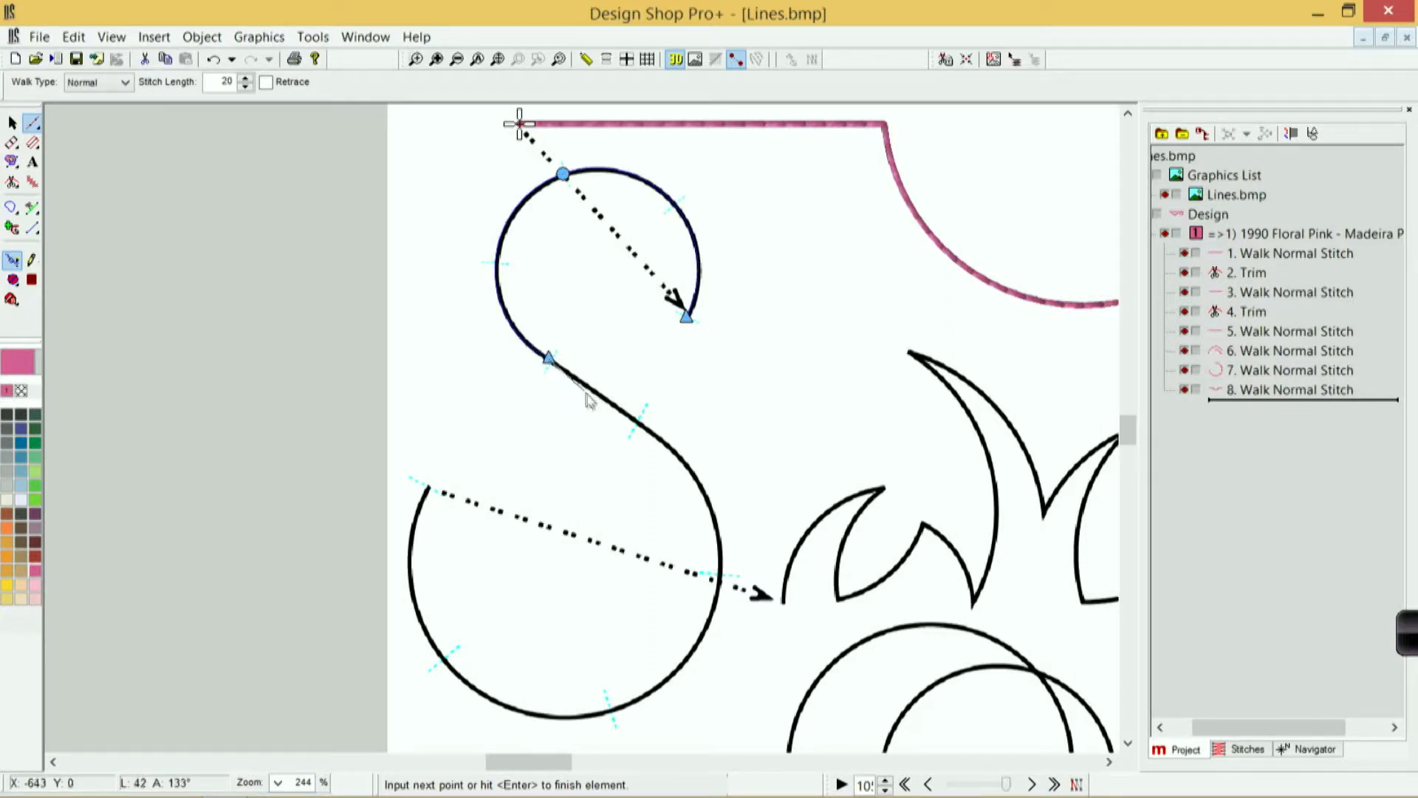
{"action": "left_click", "coordinate": [640, 424]}
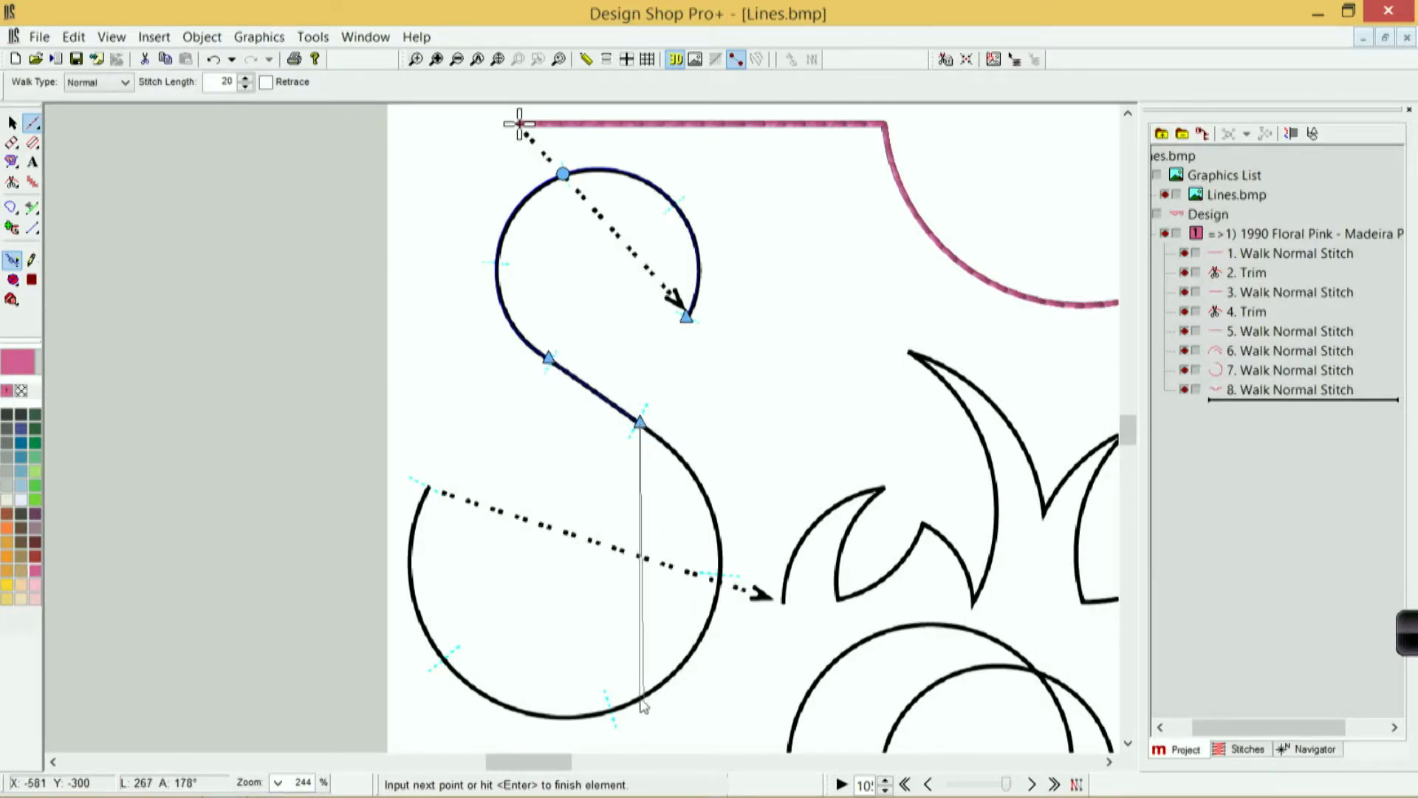
Step: Continue around the S's lower bowl with one curve point, end at its lower tip with a straight point and finish the walk stitch
{"action": "right_click", "coordinate": [610, 710]}
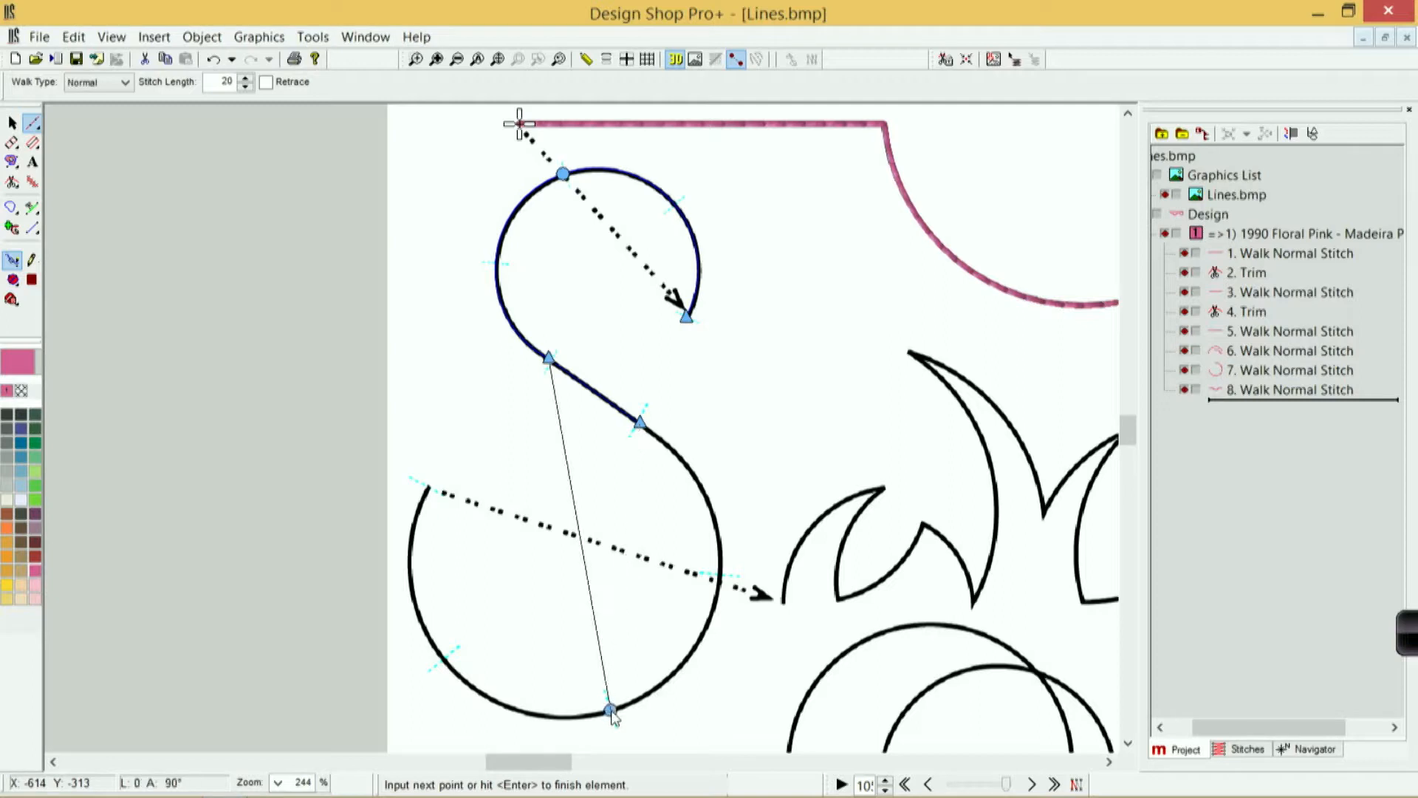
{"action": "left_click", "coordinate": [431, 491]}
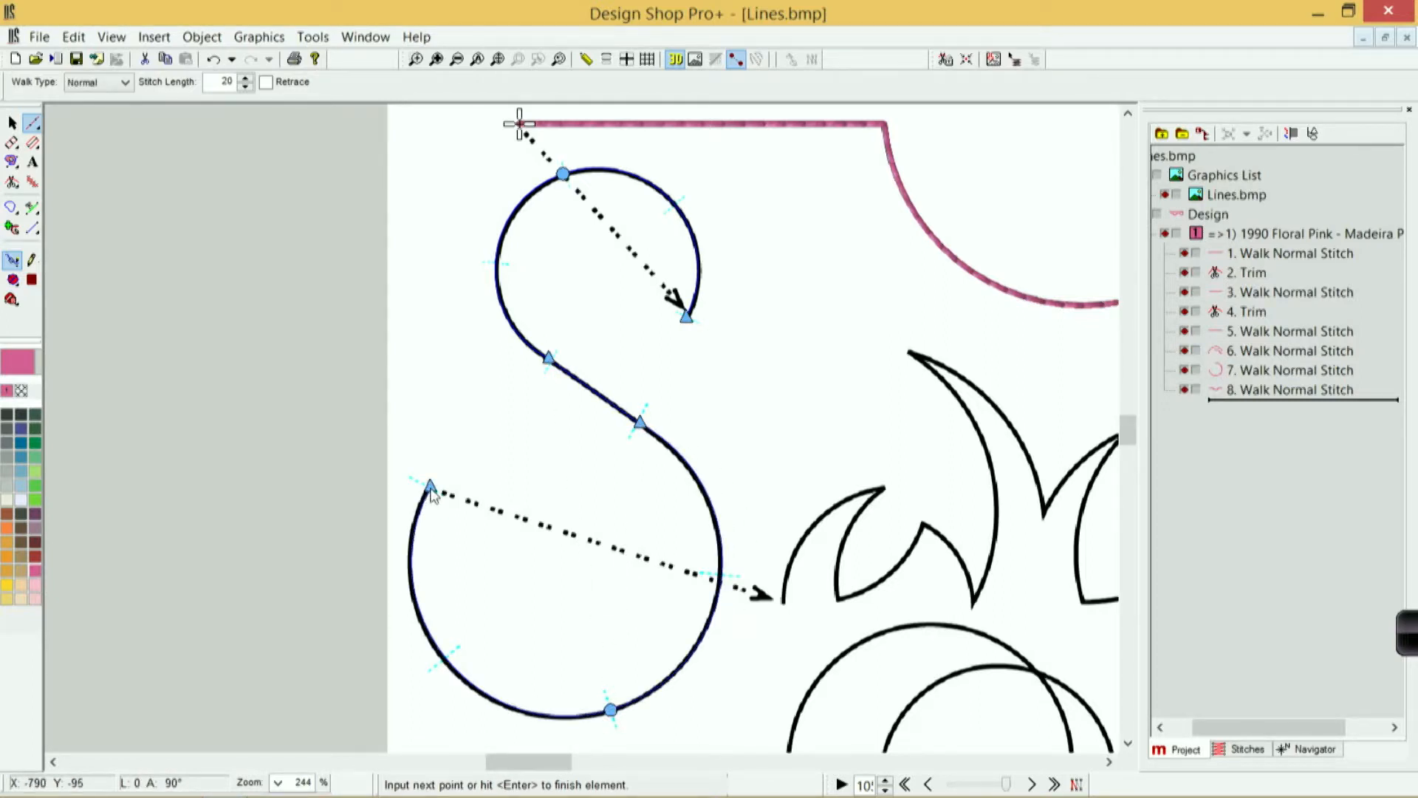
{"action": "key", "text": "Return"}
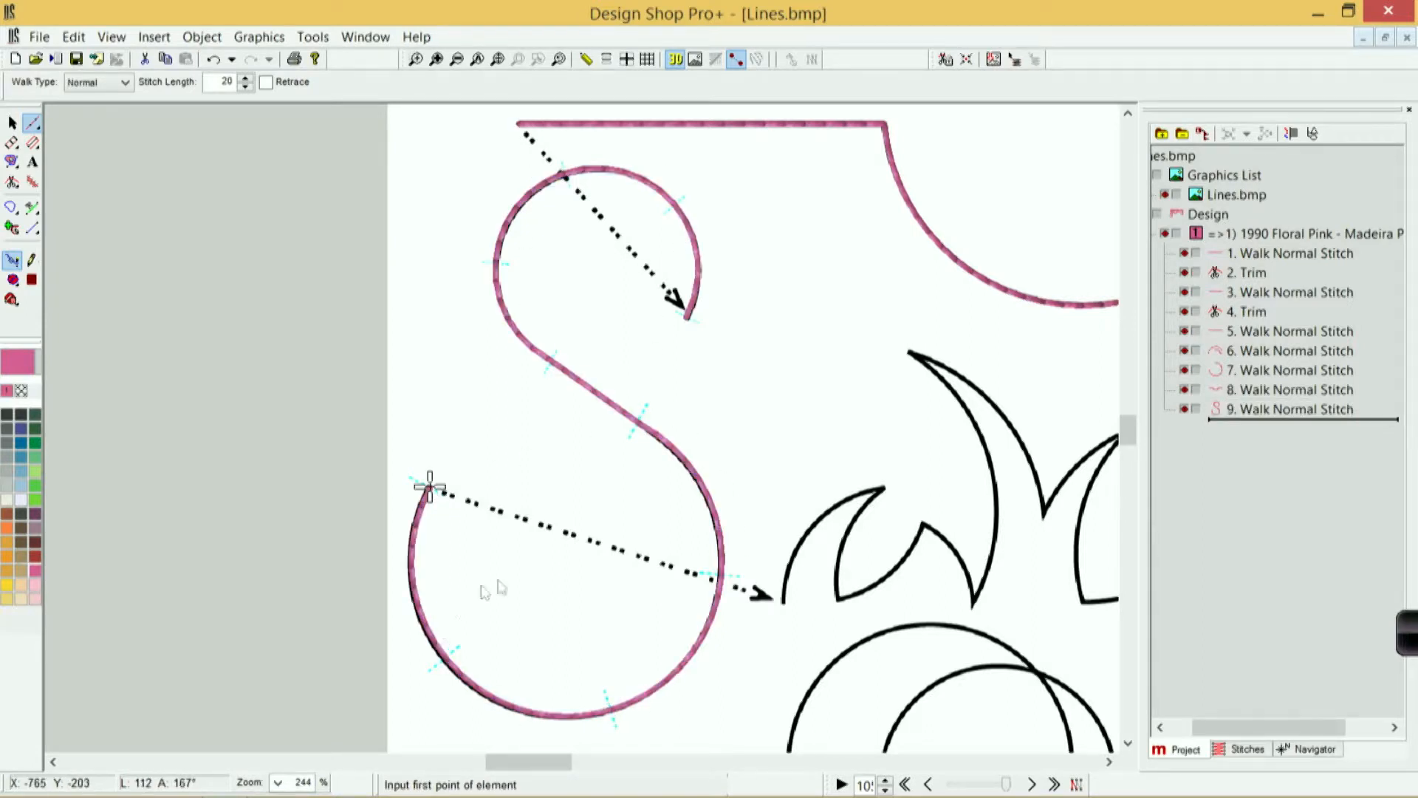
Step: Start a walk stitch on the spiky line beside the S, using straight corner points and one curve point per arc, to the tall spike's base
{"action": "scroll", "coordinate": [847, 545], "scroll_direction": "right", "scroll_amount": 5}
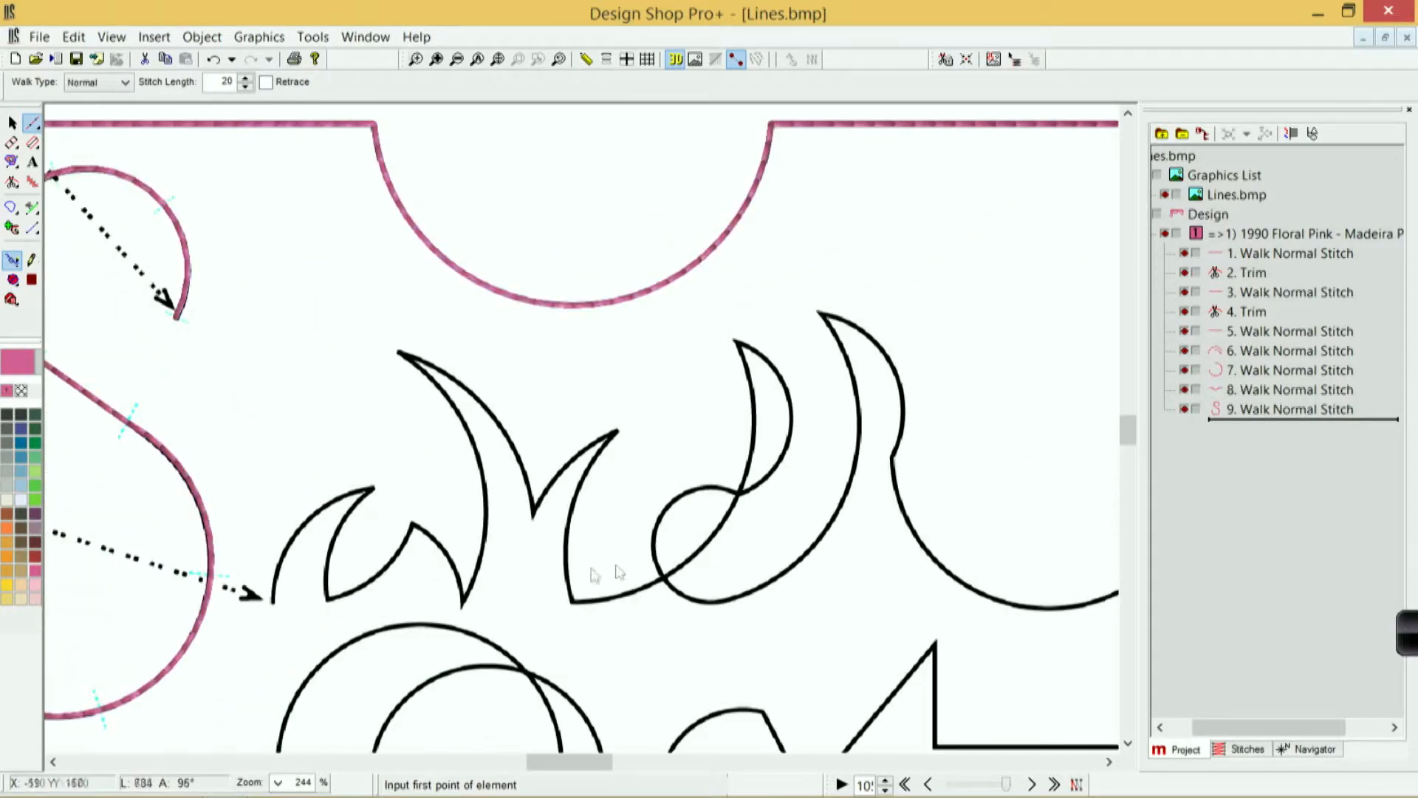
{"action": "left_click", "coordinate": [416, 59]}
{"action": "left_click_drag", "start_coordinate": [212, 307], "coordinate": [600, 669]}
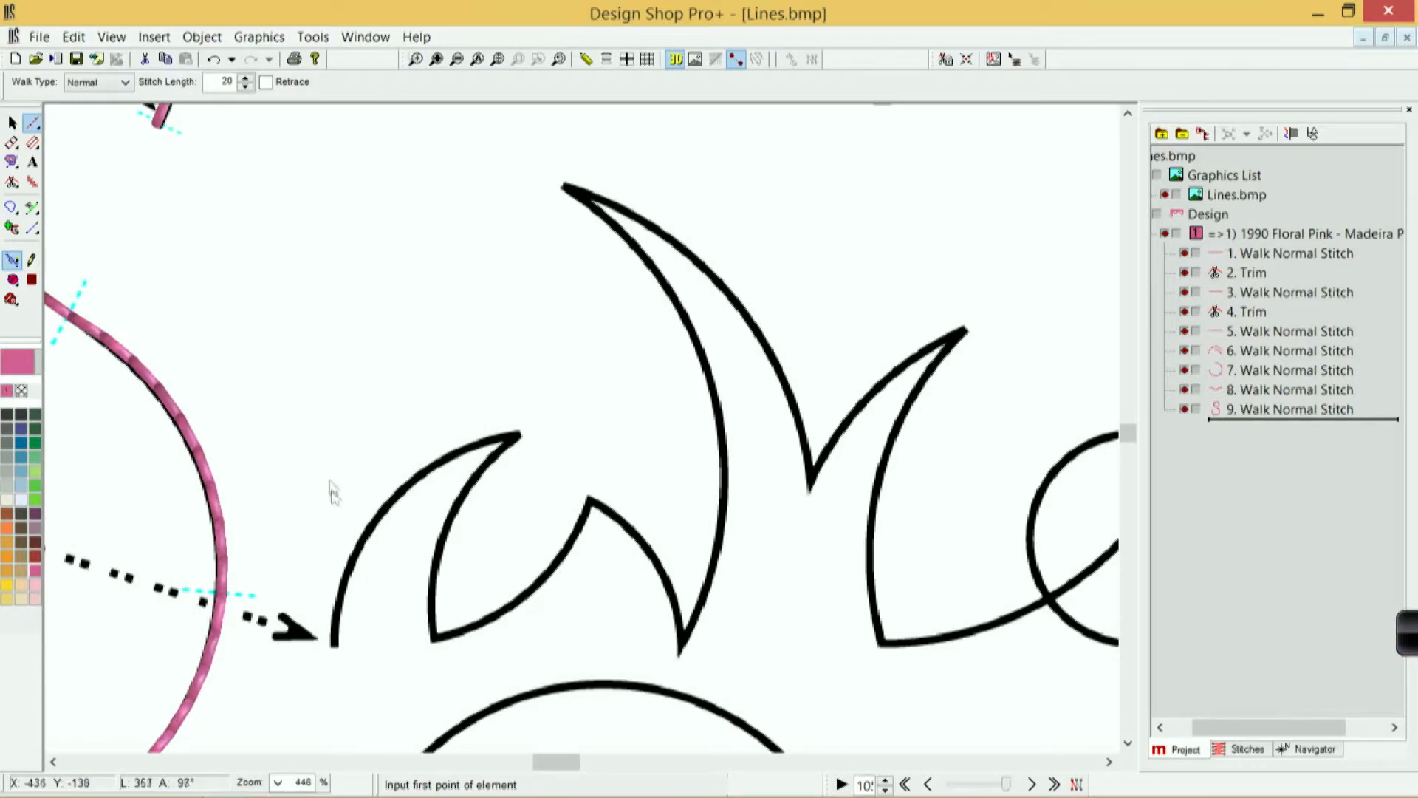
{"action": "left_click", "coordinate": [335, 646]}
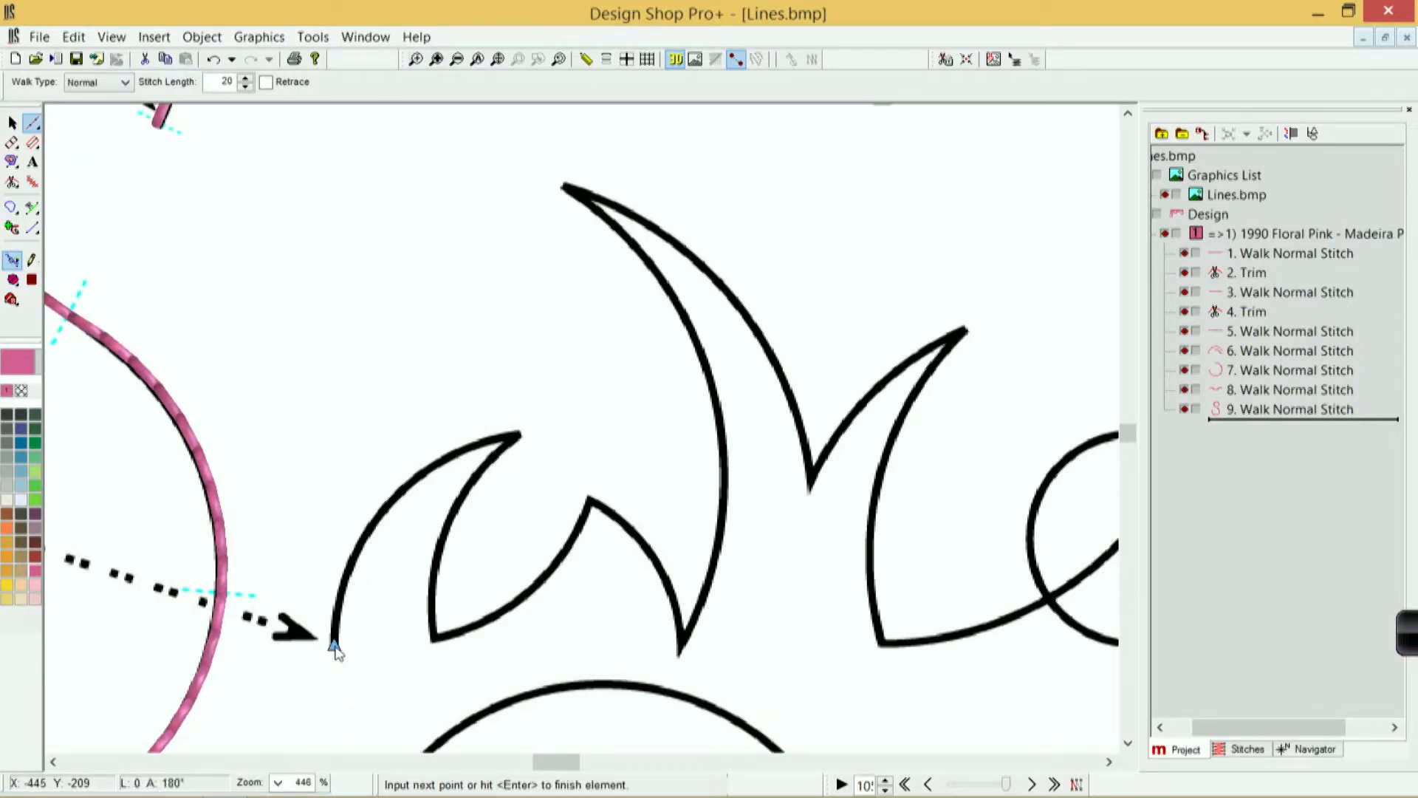
{"action": "right_click", "coordinate": [385, 512]}
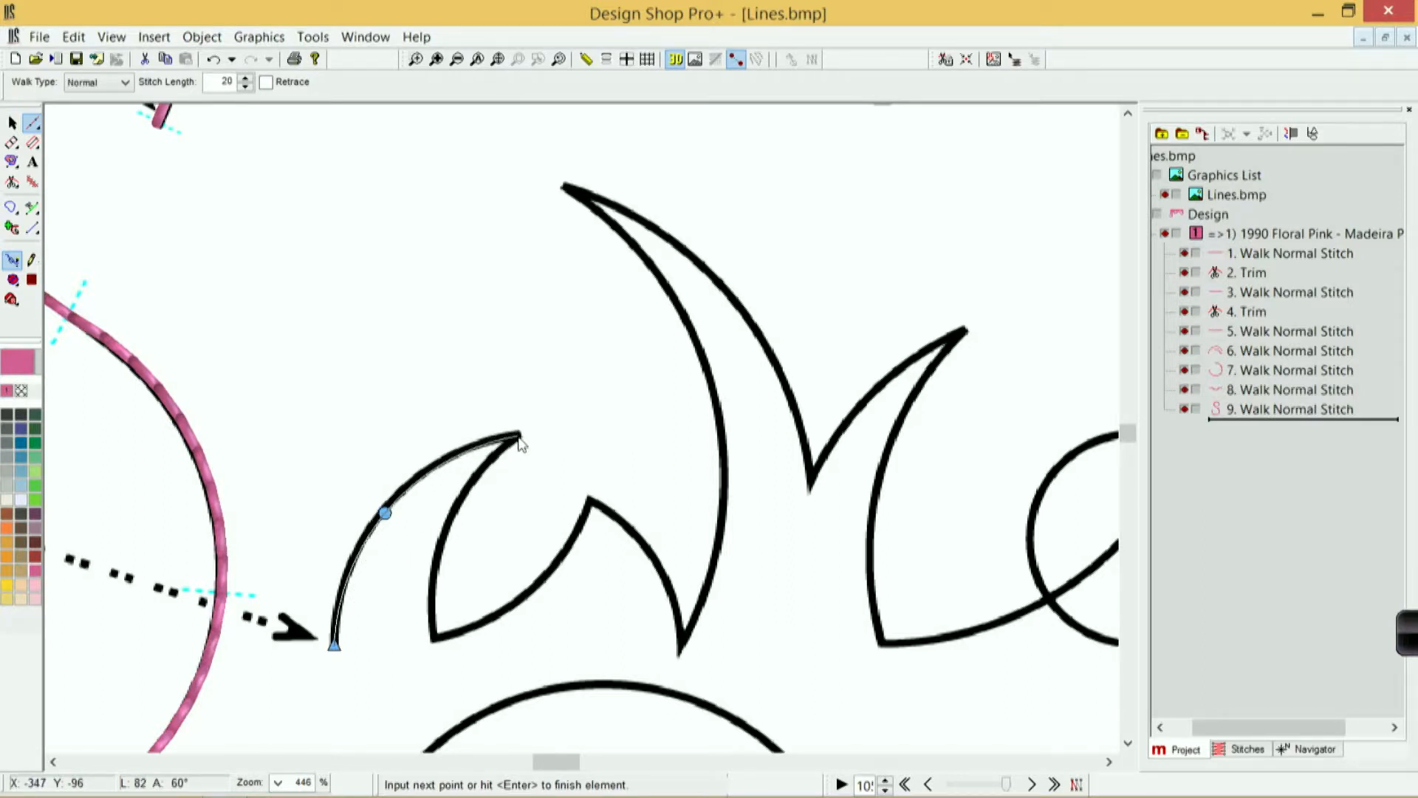
{"action": "left_click", "coordinate": [519, 436]}
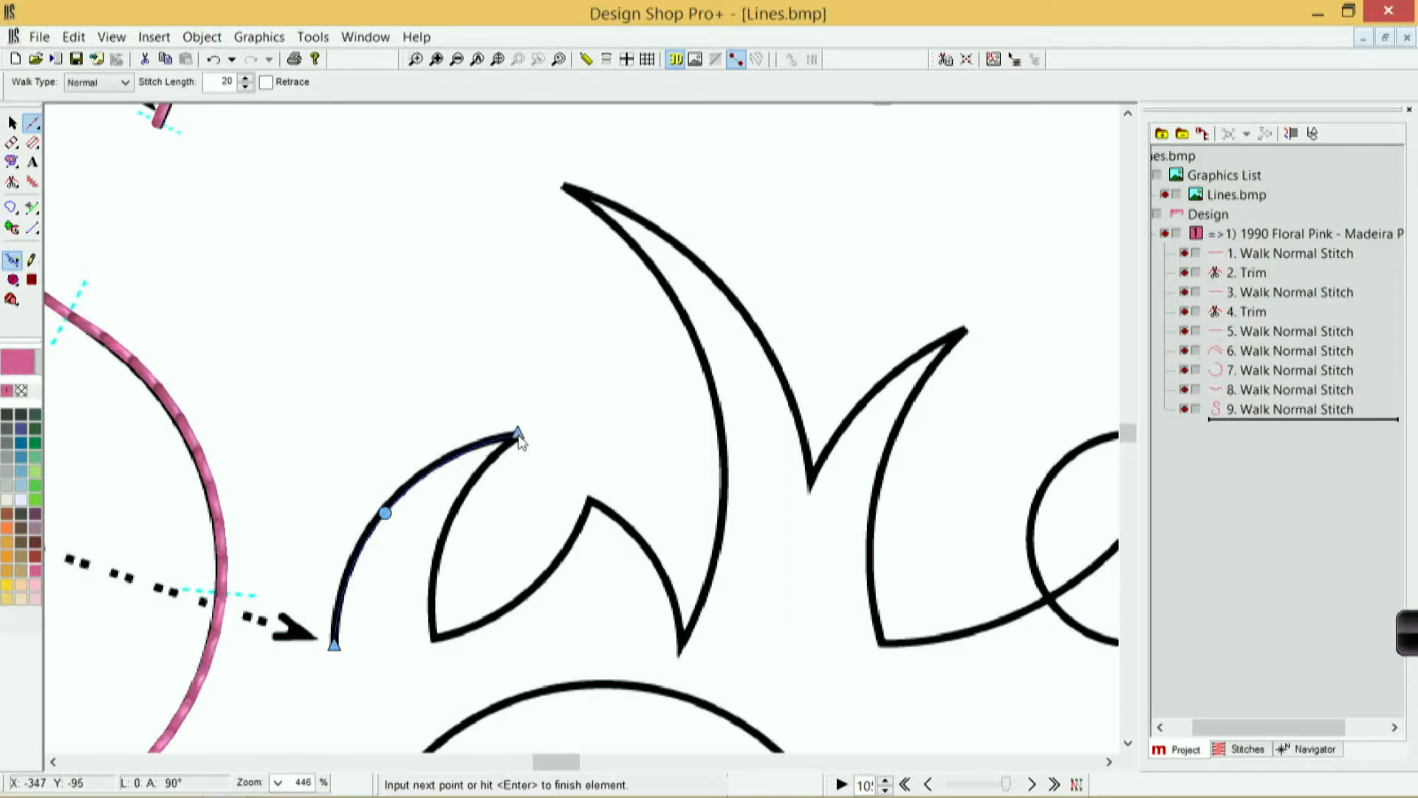
{"action": "right_click", "coordinate": [443, 534]}
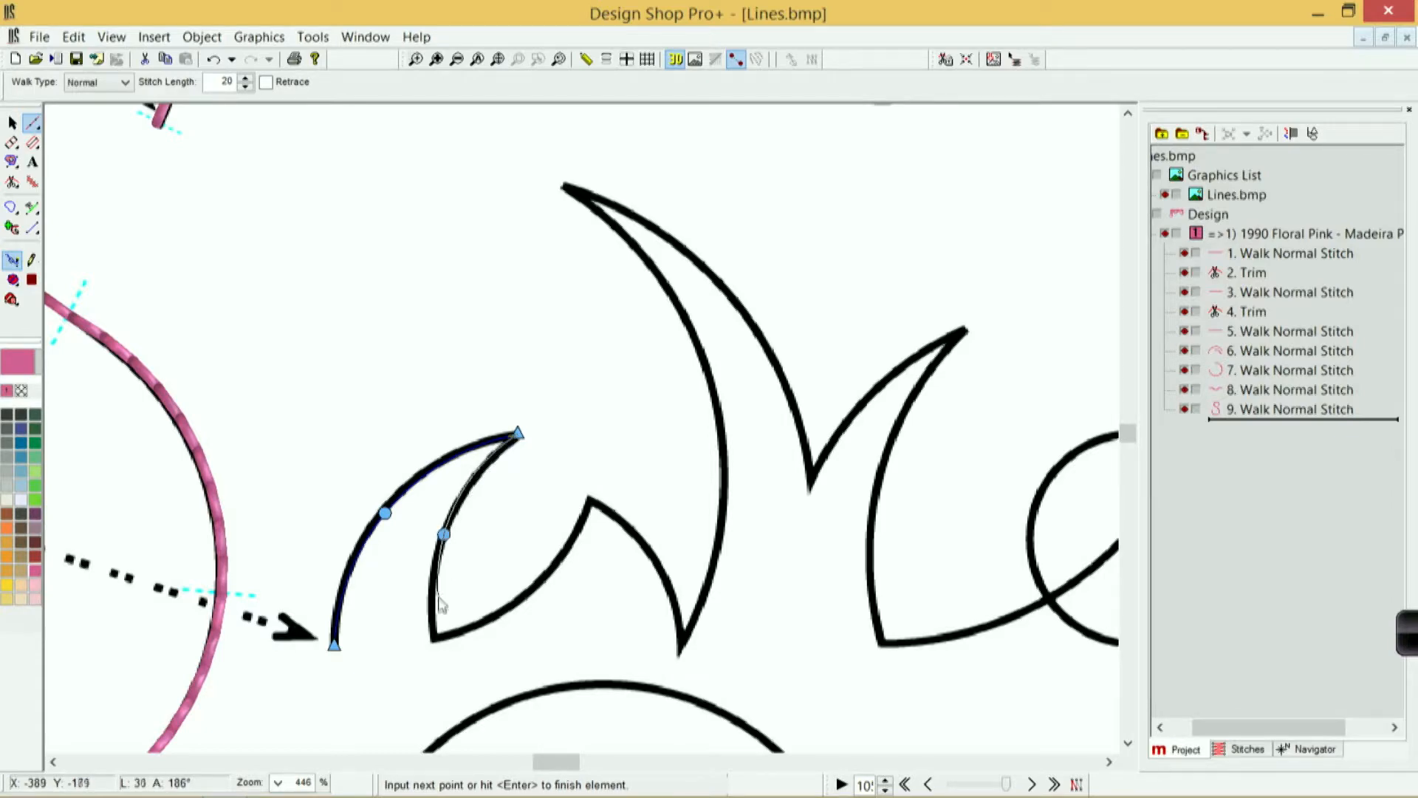
{"action": "left_click", "coordinate": [435, 639]}
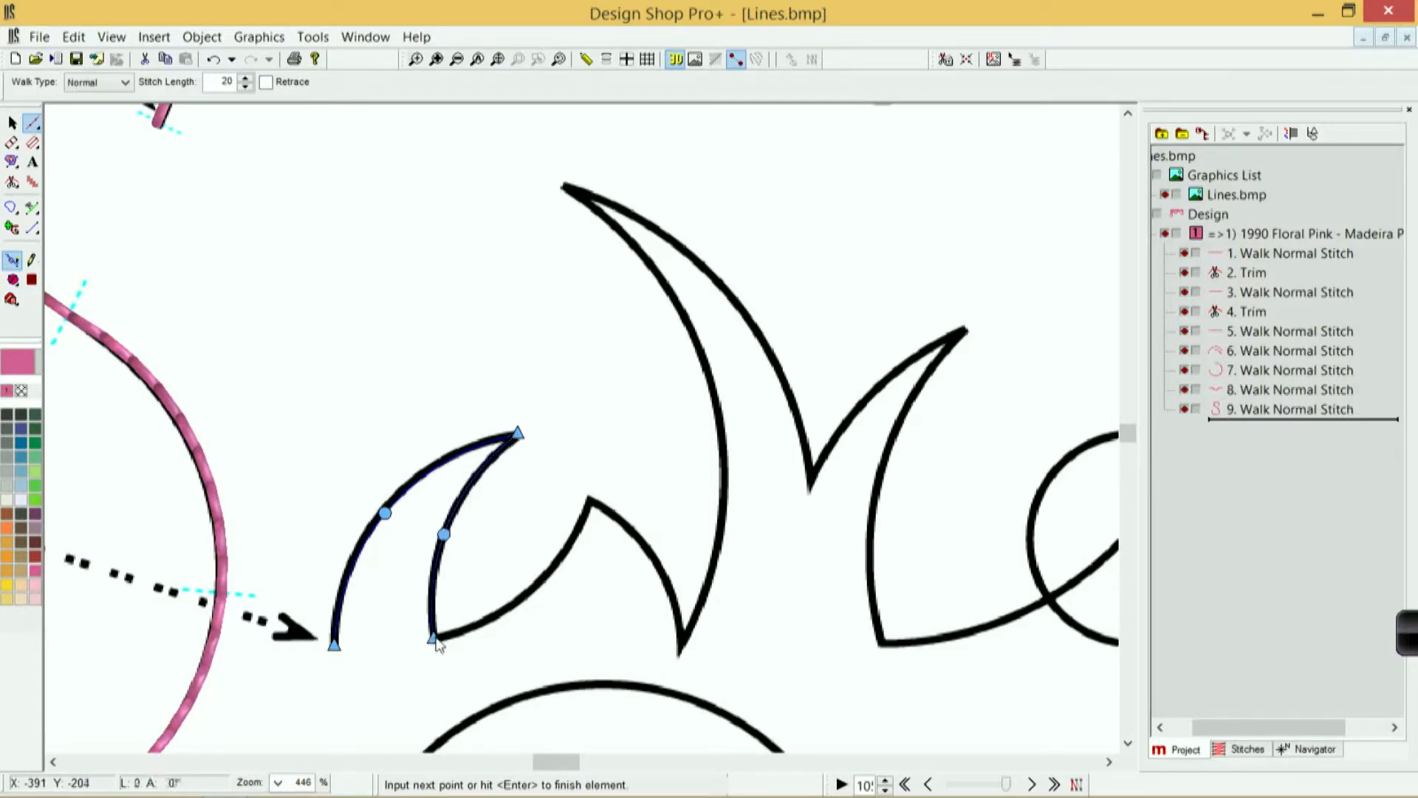
{"action": "right_click", "coordinate": [526, 590]}
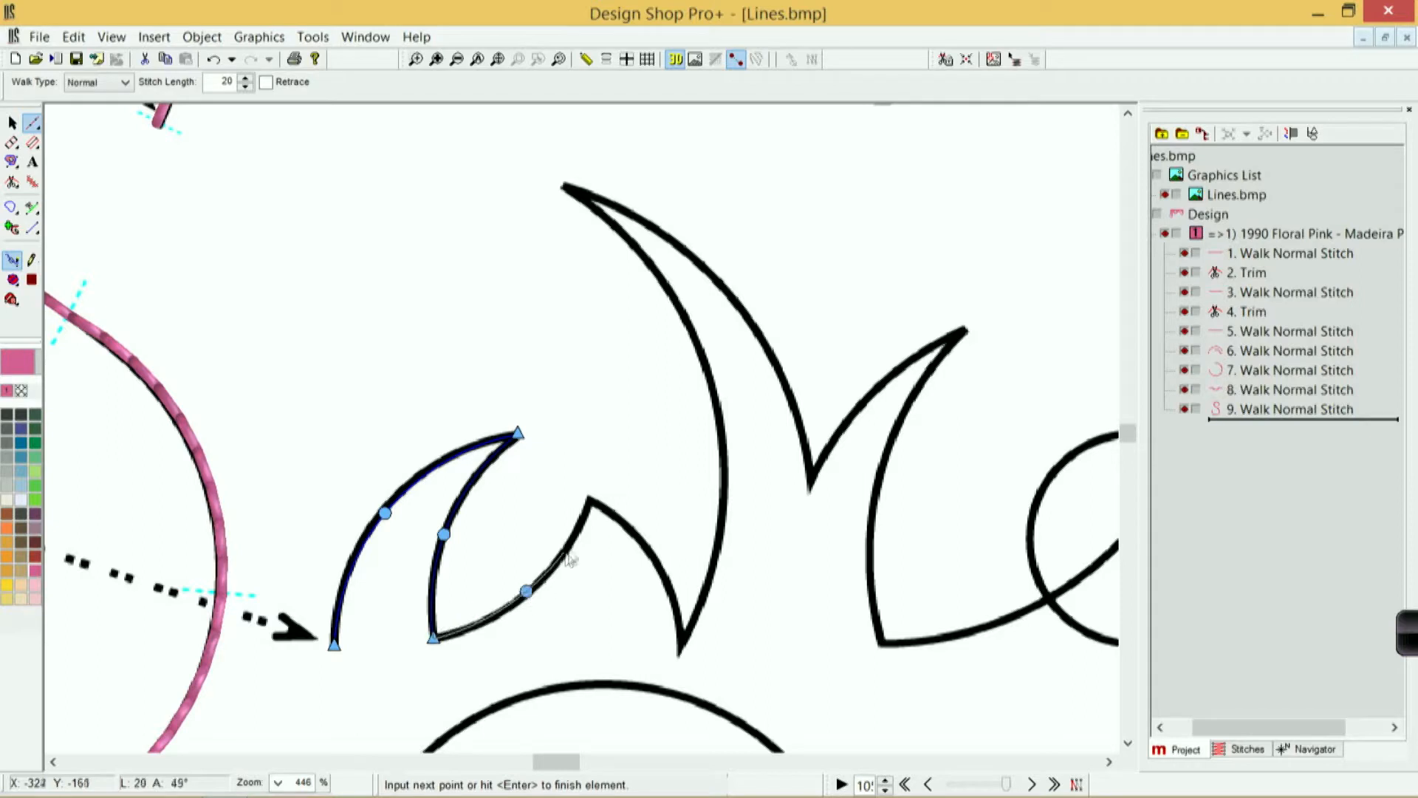
{"action": "left_click", "coordinate": [589, 503]}
{"action": "right_click", "coordinate": [656, 561]}
{"action": "left_click", "coordinate": [681, 652]}
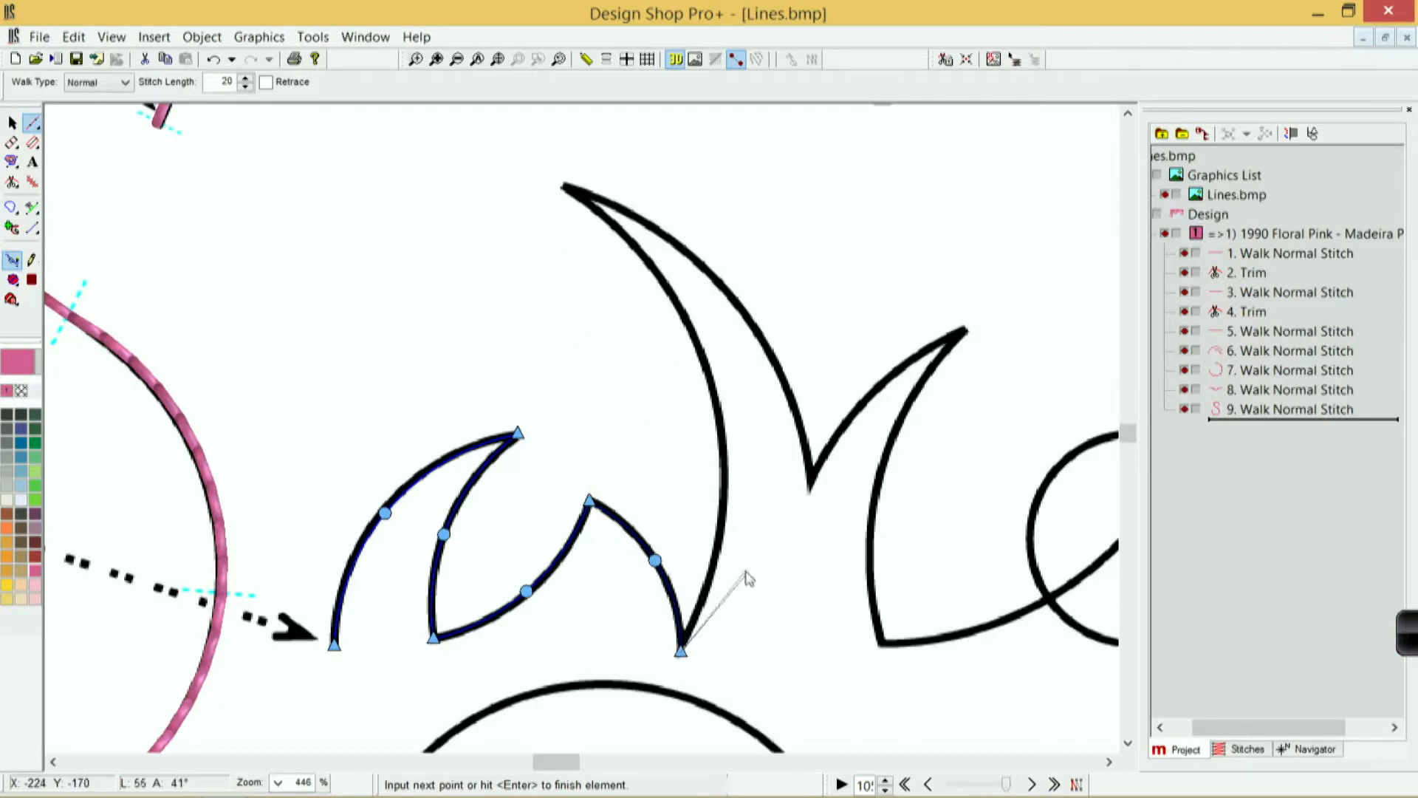
{"action": "left_click", "coordinate": [718, 525]}
{"action": "left_click", "coordinate": [709, 378]}
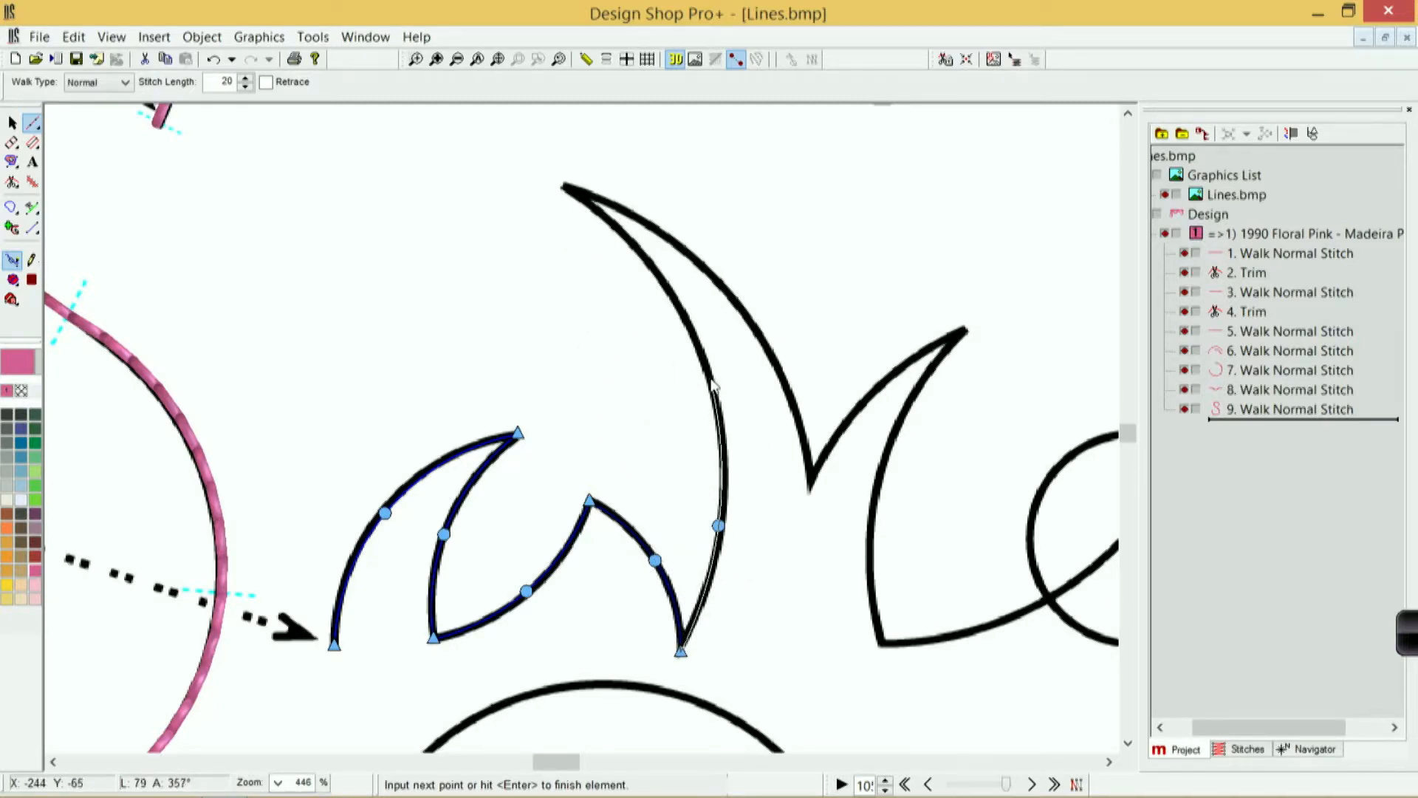
{"action": "left_click", "coordinate": [663, 279]}
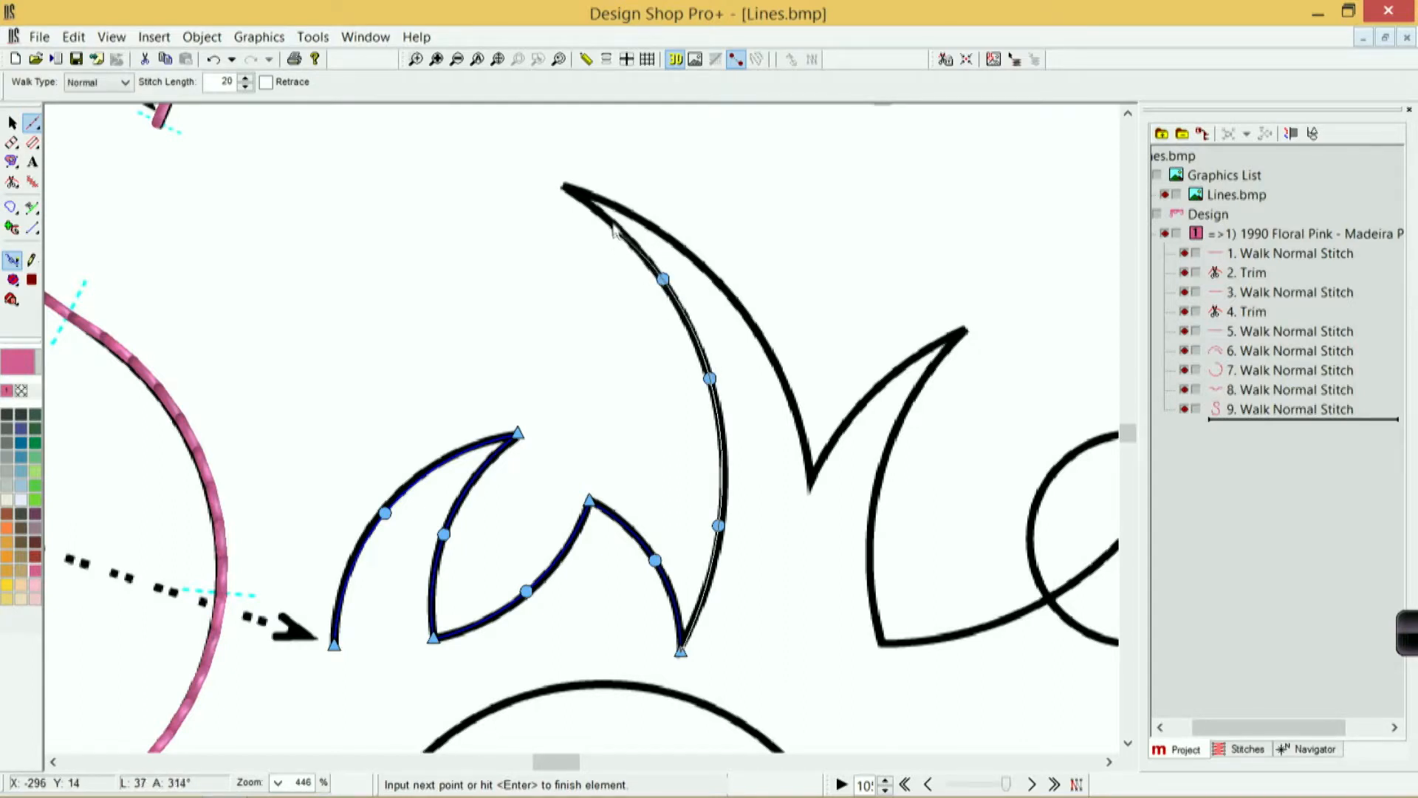
{"action": "left_click", "coordinate": [592, 207]}
{"action": "key", "text": "BackSpace"}
{"action": "key", "text": "BackSpace"}
{"action": "key", "text": "BackSpace"}
{"action": "key", "text": "BackSpace"}
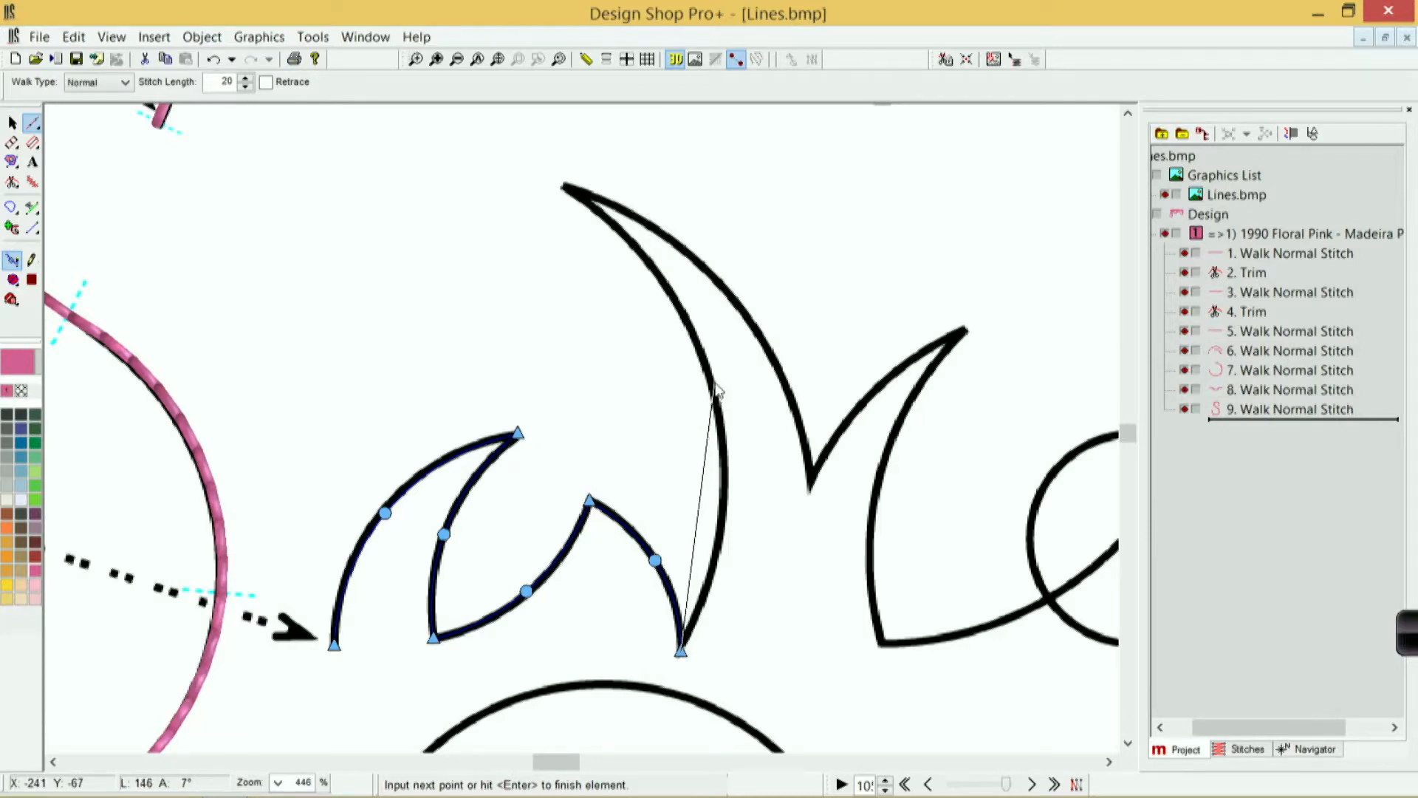
Step: Trace the tall spike and the next smaller spike with straight corner points and one curve point per arc, finishing at the smaller spike's base
{"action": "left_click", "coordinate": [710, 381]}
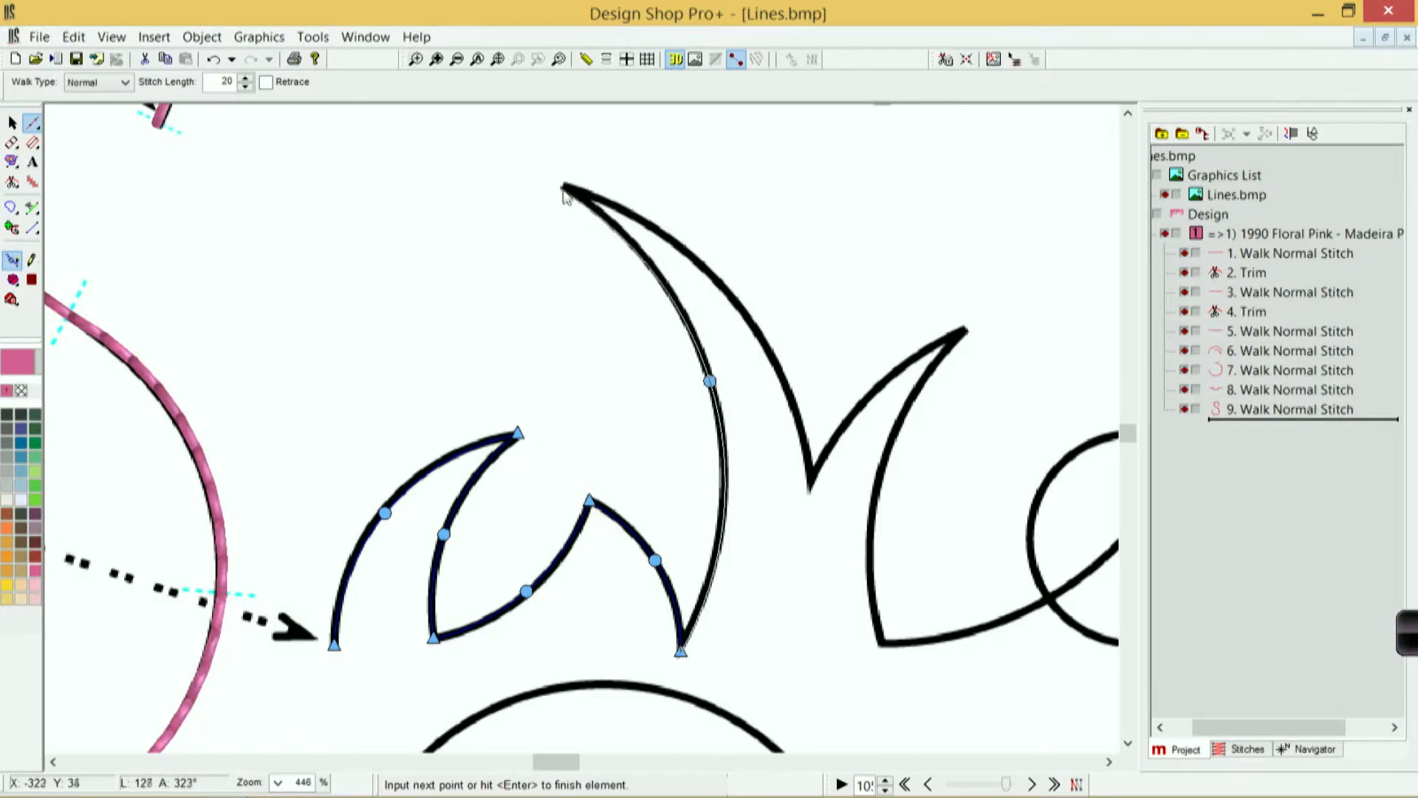
{"action": "left_click", "coordinate": [563, 188]}
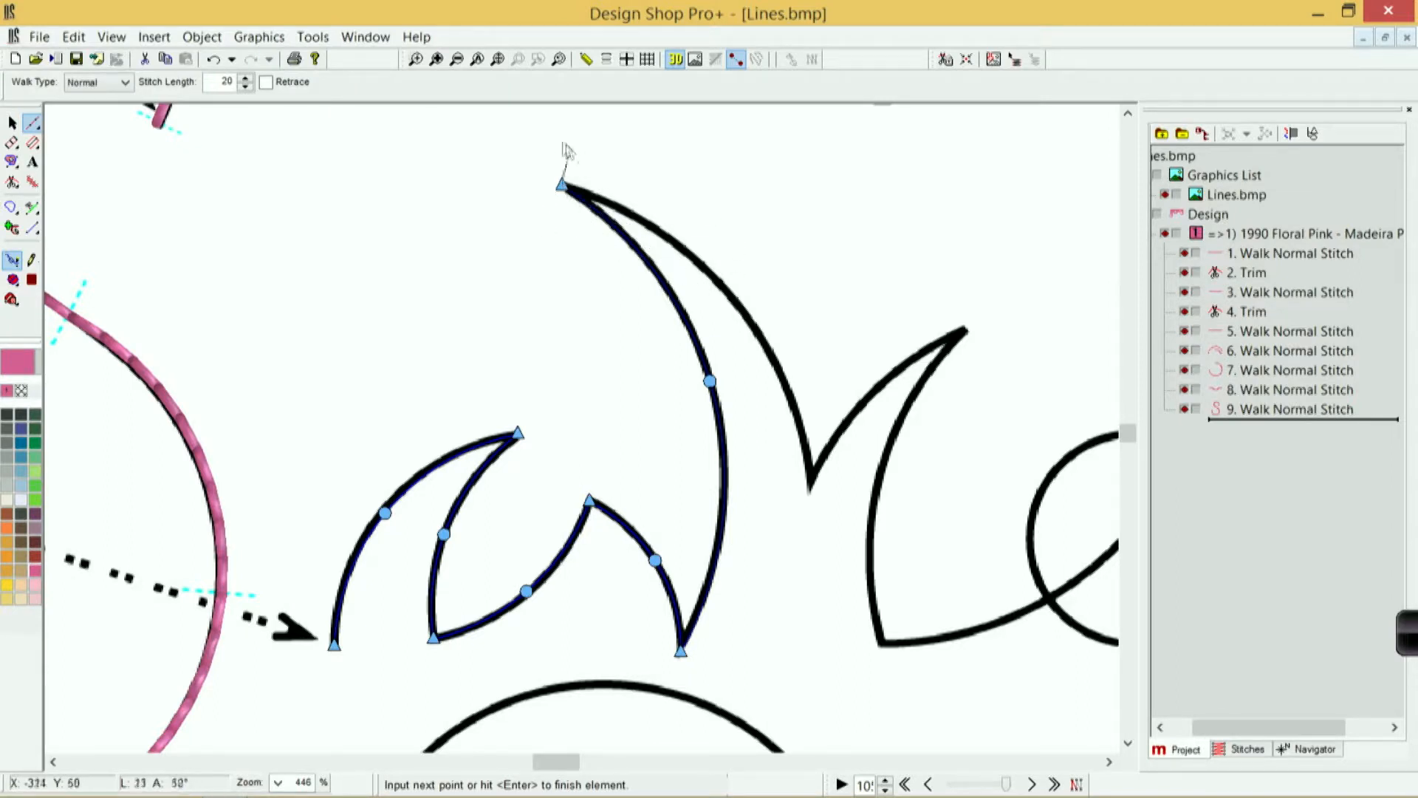
{"action": "left_click", "coordinate": [718, 284]}
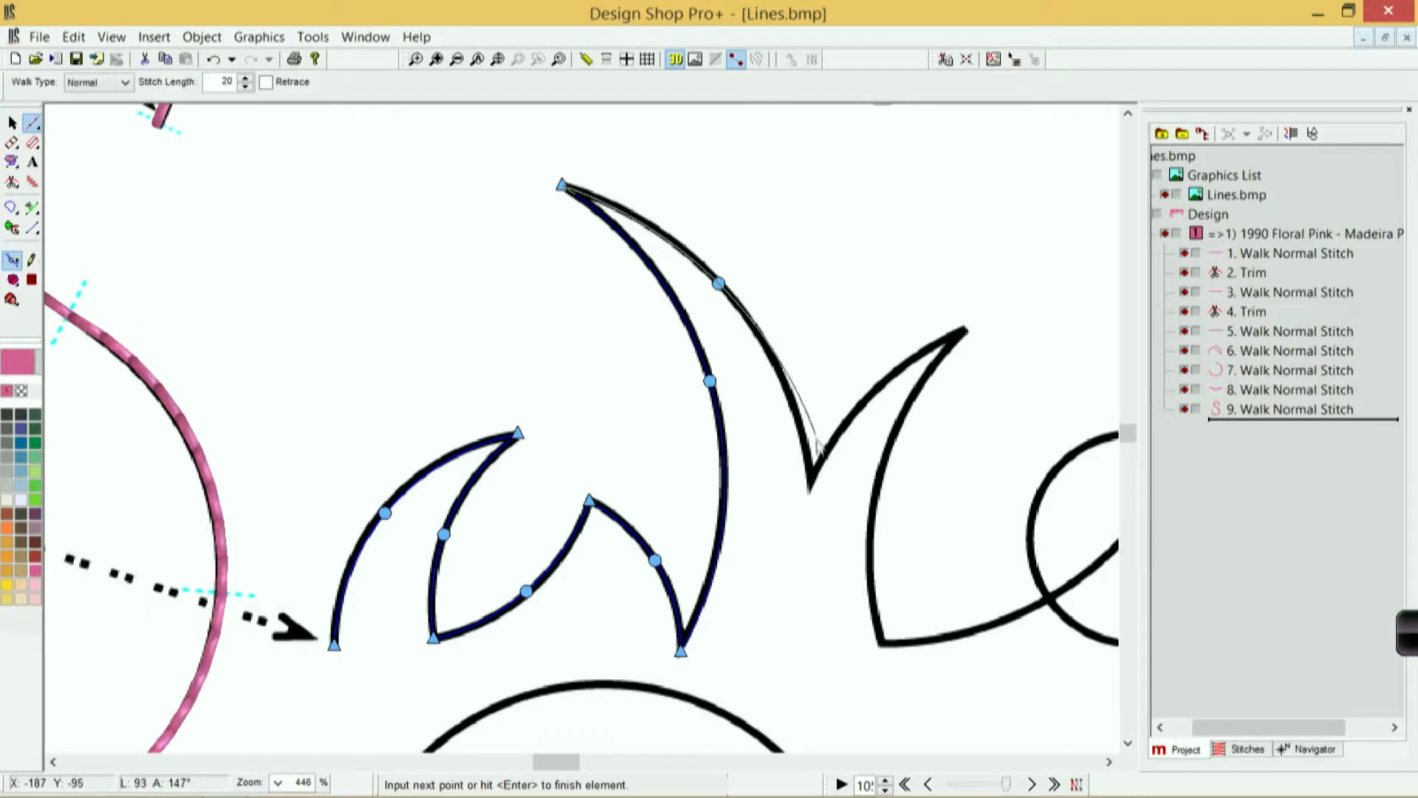
{"action": "left_click", "coordinate": [809, 488]}
{"action": "left_click", "coordinate": [856, 408]}
{"action": "left_click", "coordinate": [964, 330]}
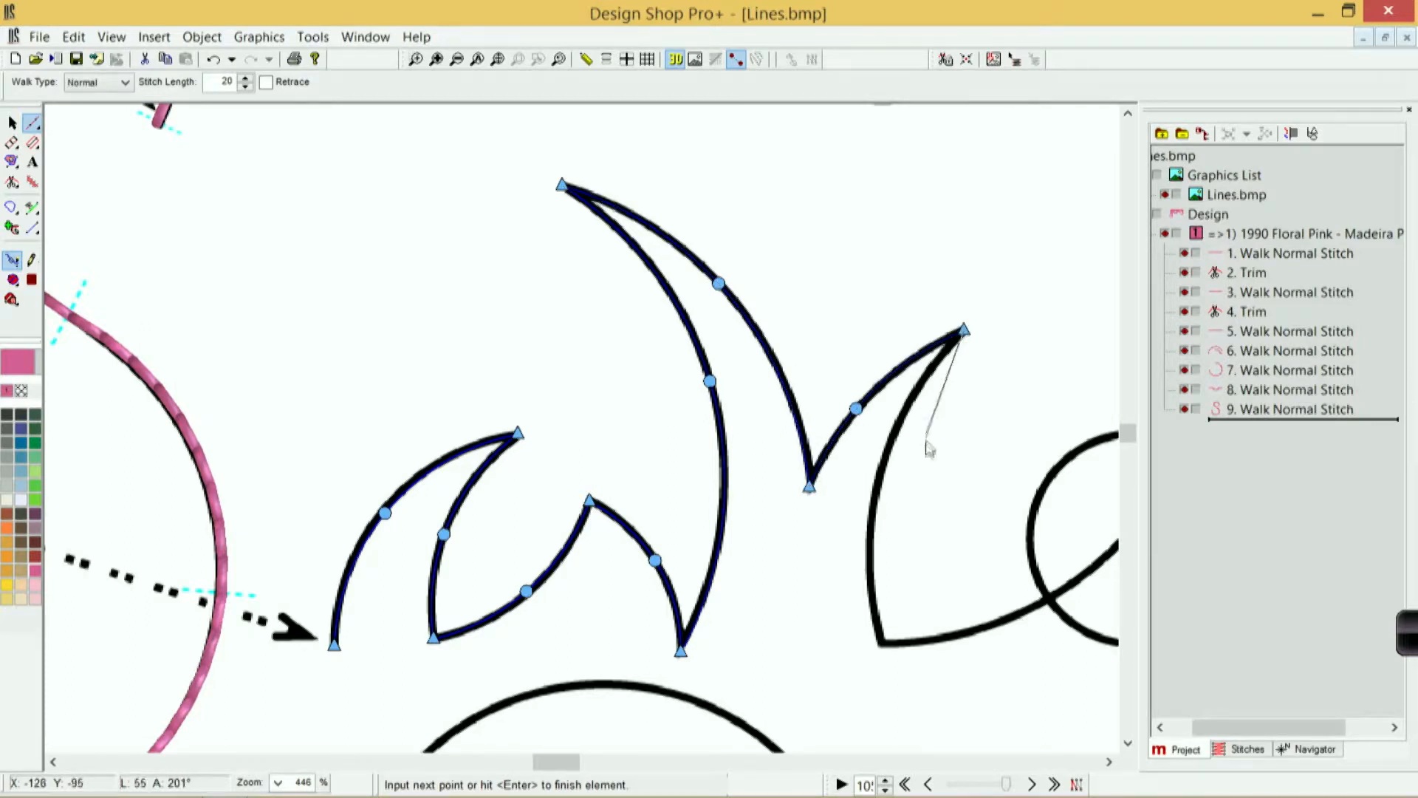
{"action": "left_click", "coordinate": [874, 496]}
{"action": "left_click", "coordinate": [883, 644]}
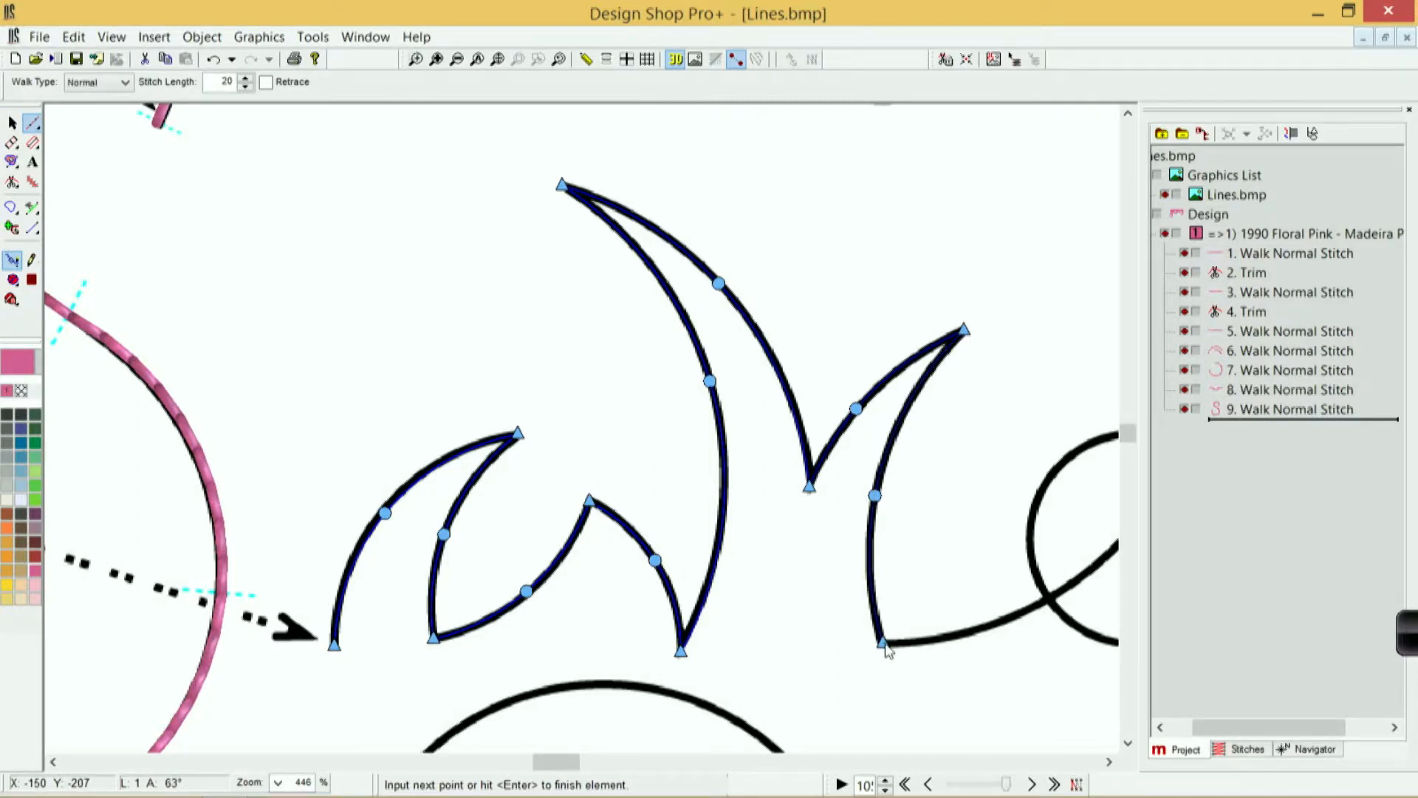
{"action": "key", "text": "Return"}
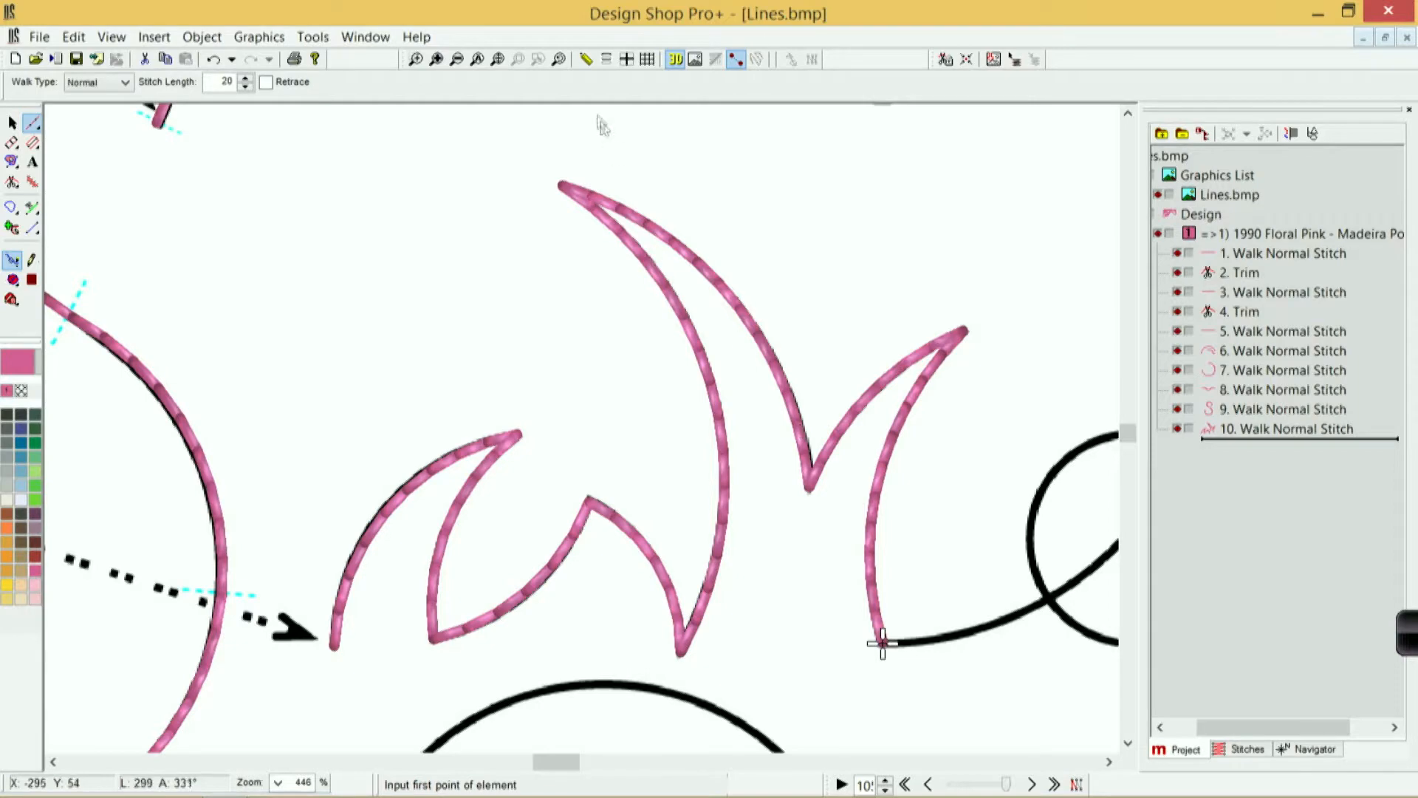
Step: Start a walk stitch in the empty area above the artwork, placing eight straight points in a zigzag
{"action": "left_click", "coordinate": [538, 60]}
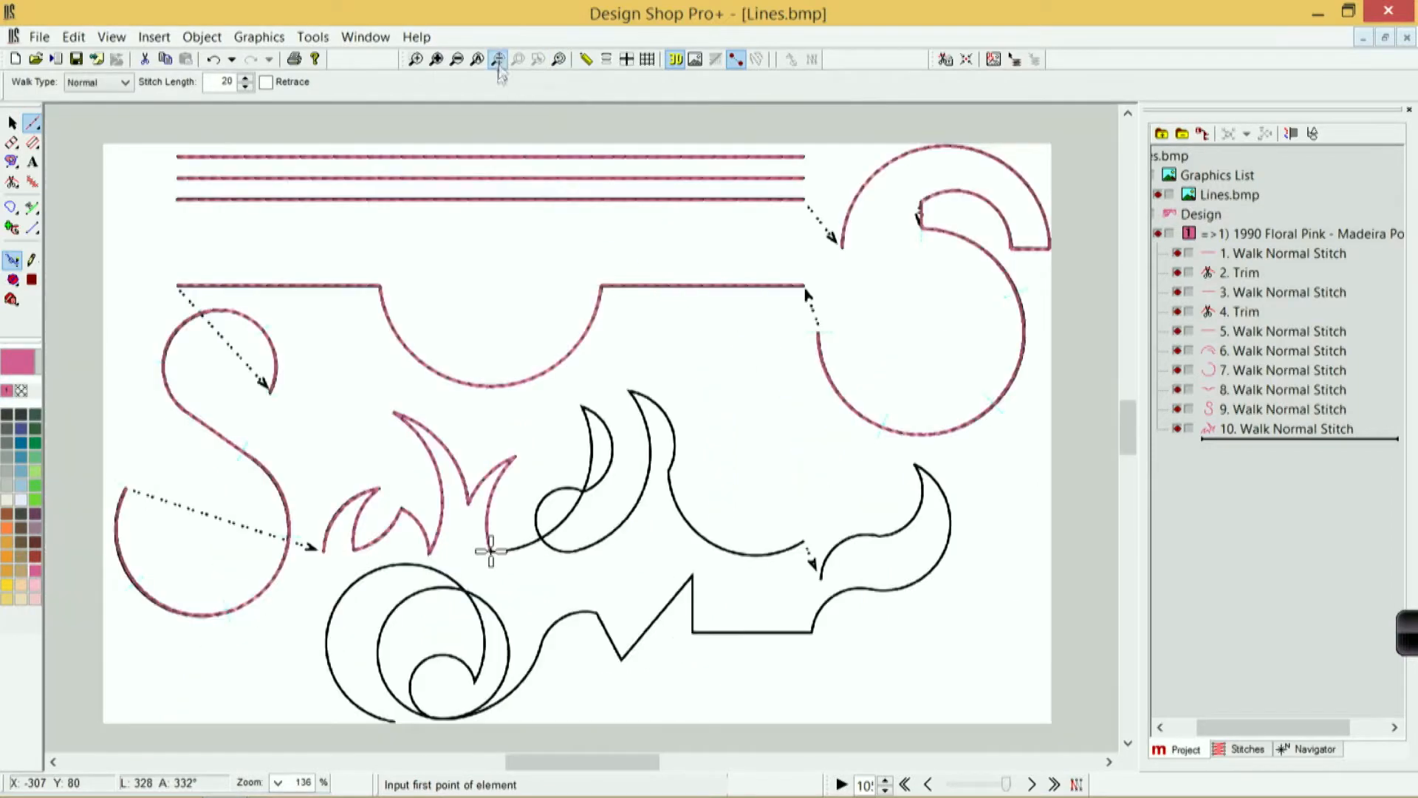
{"action": "scroll", "coordinate": [481, 347], "scroll_direction": "up", "scroll_amount": 5}
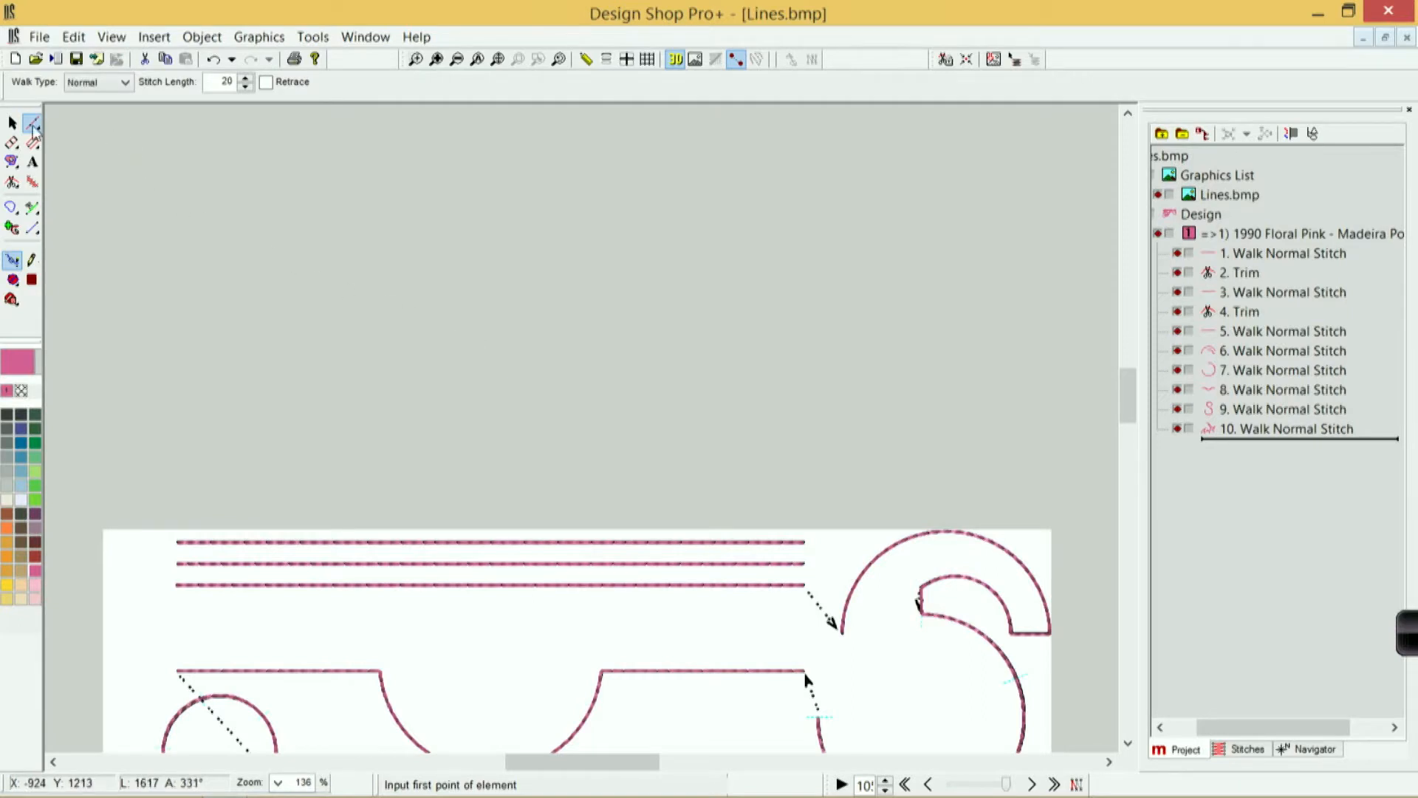
{"action": "left_click", "coordinate": [180, 392]}
{"action": "left_click", "coordinate": [258, 302]}
{"action": "left_click", "coordinate": [324, 387]}
{"action": "left_click", "coordinate": [440, 307]}
{"action": "left_click", "coordinate": [501, 422]}
{"action": "left_click", "coordinate": [613, 322]}
{"action": "left_click", "coordinate": [702, 430]}
{"action": "left_click", "coordinate": [789, 404]}
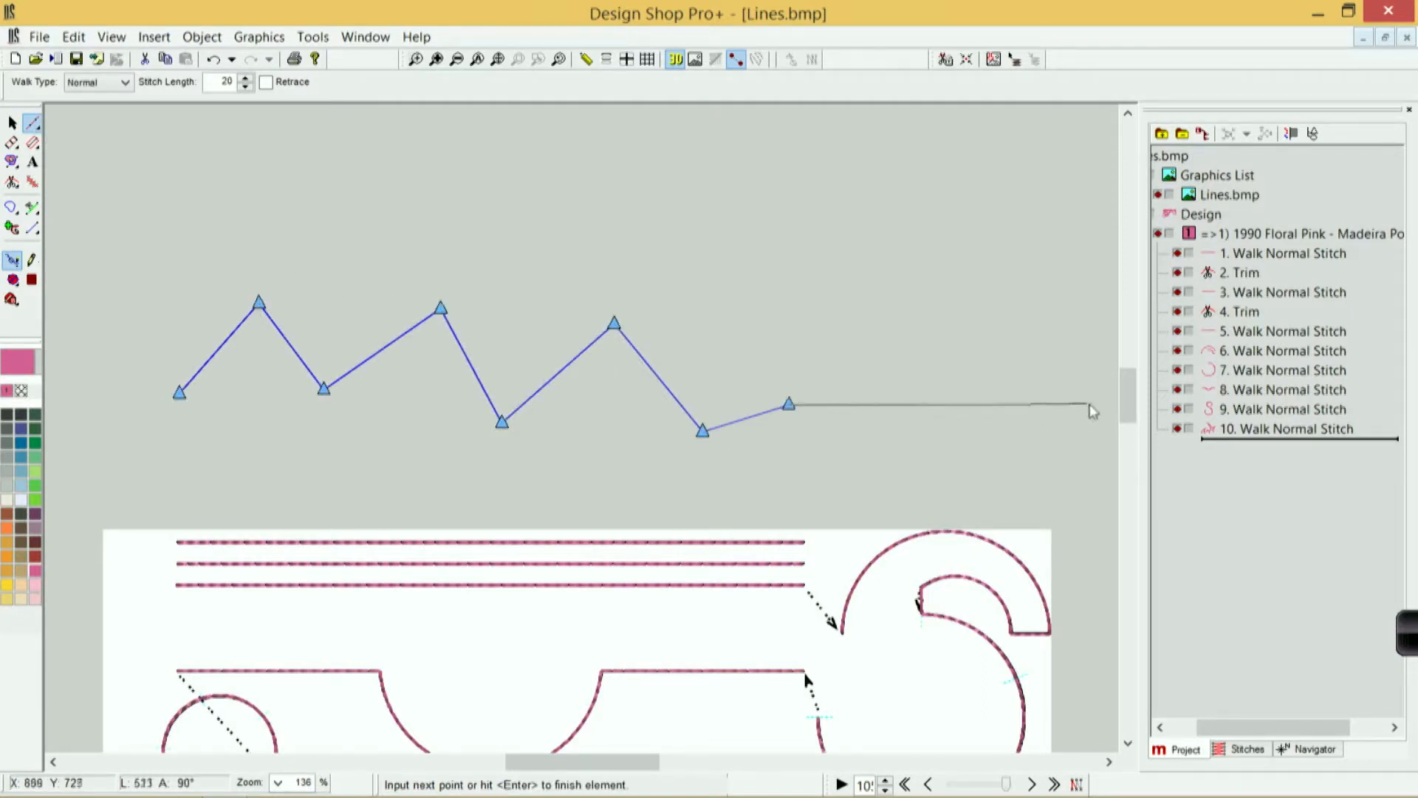
Step: Remove the last four zigzag points one at a time and cancel the unfinished walk stitch
{"action": "key", "text": "BackSpace"}
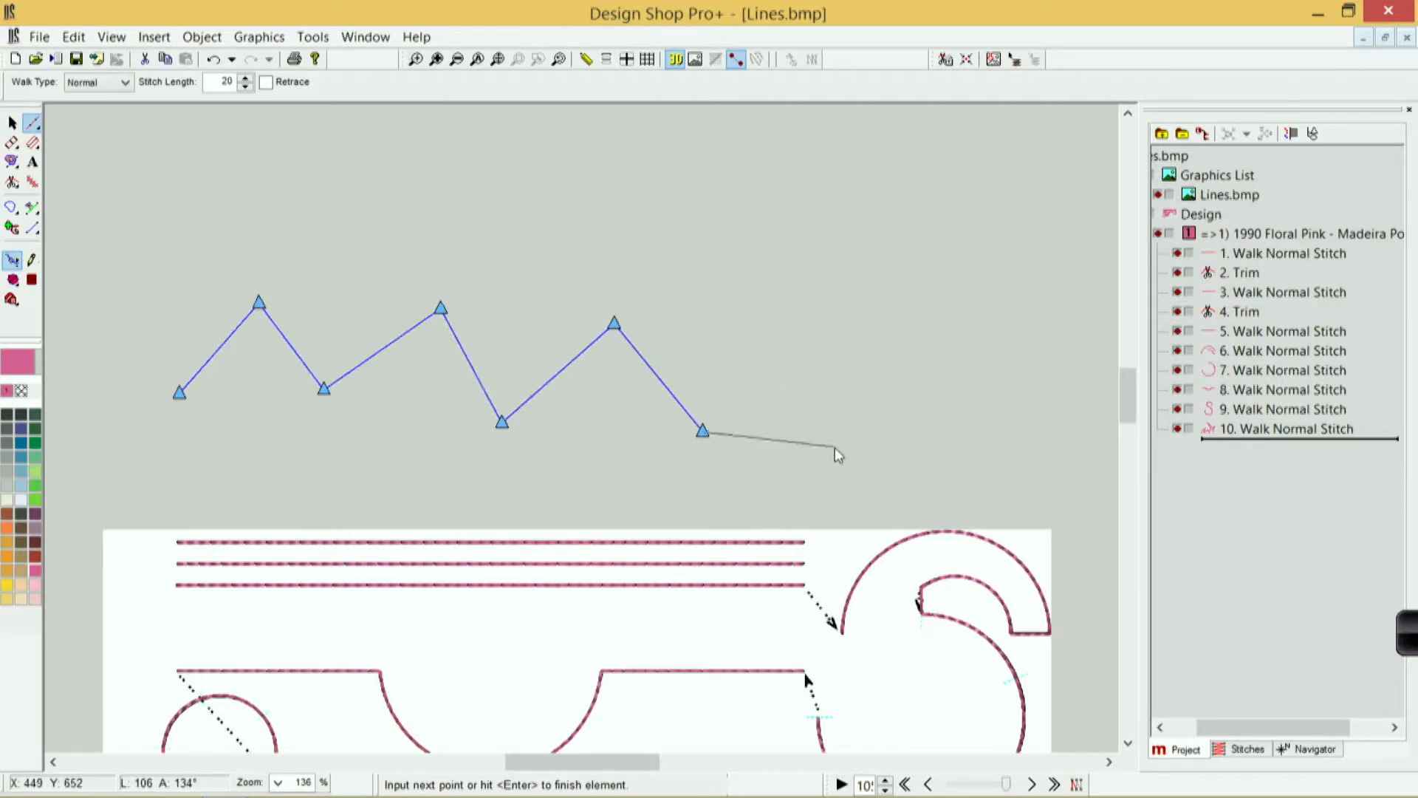
{"action": "key", "text": "BackSpace"}
{"action": "key", "text": "BackSpace"}
{"action": "key", "text": "BackSpace"}
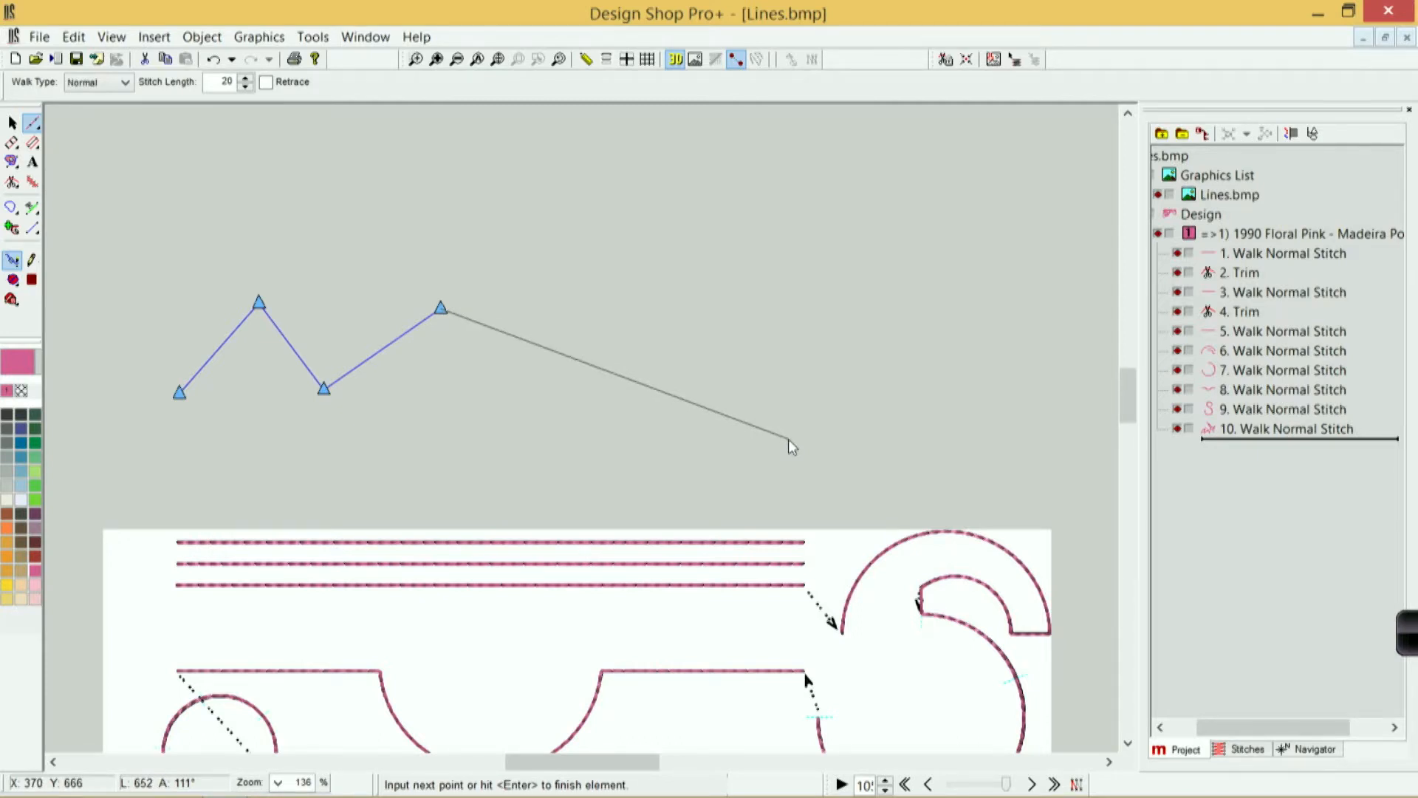
{"action": "key", "text": "Escape"}
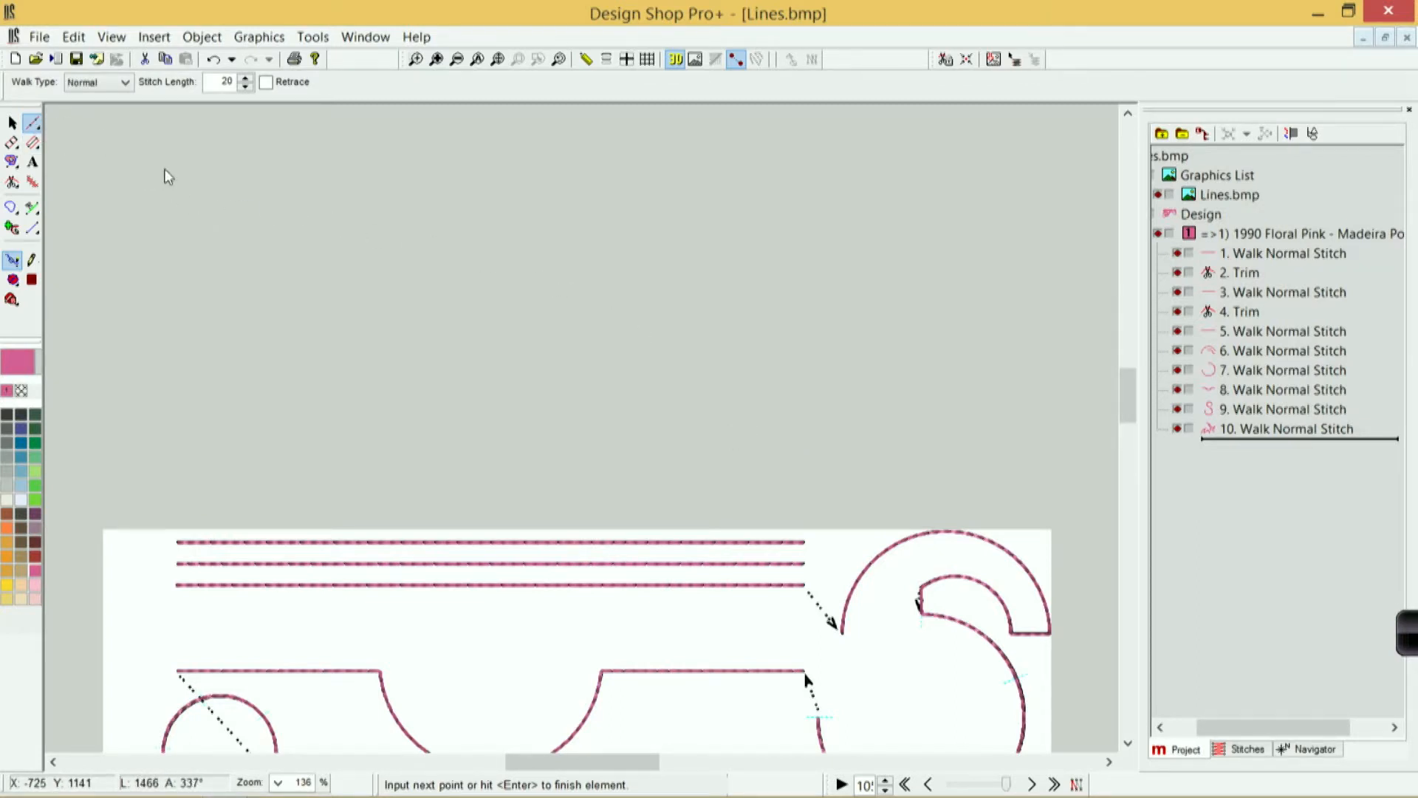
{"action": "key", "text": "Escape"}
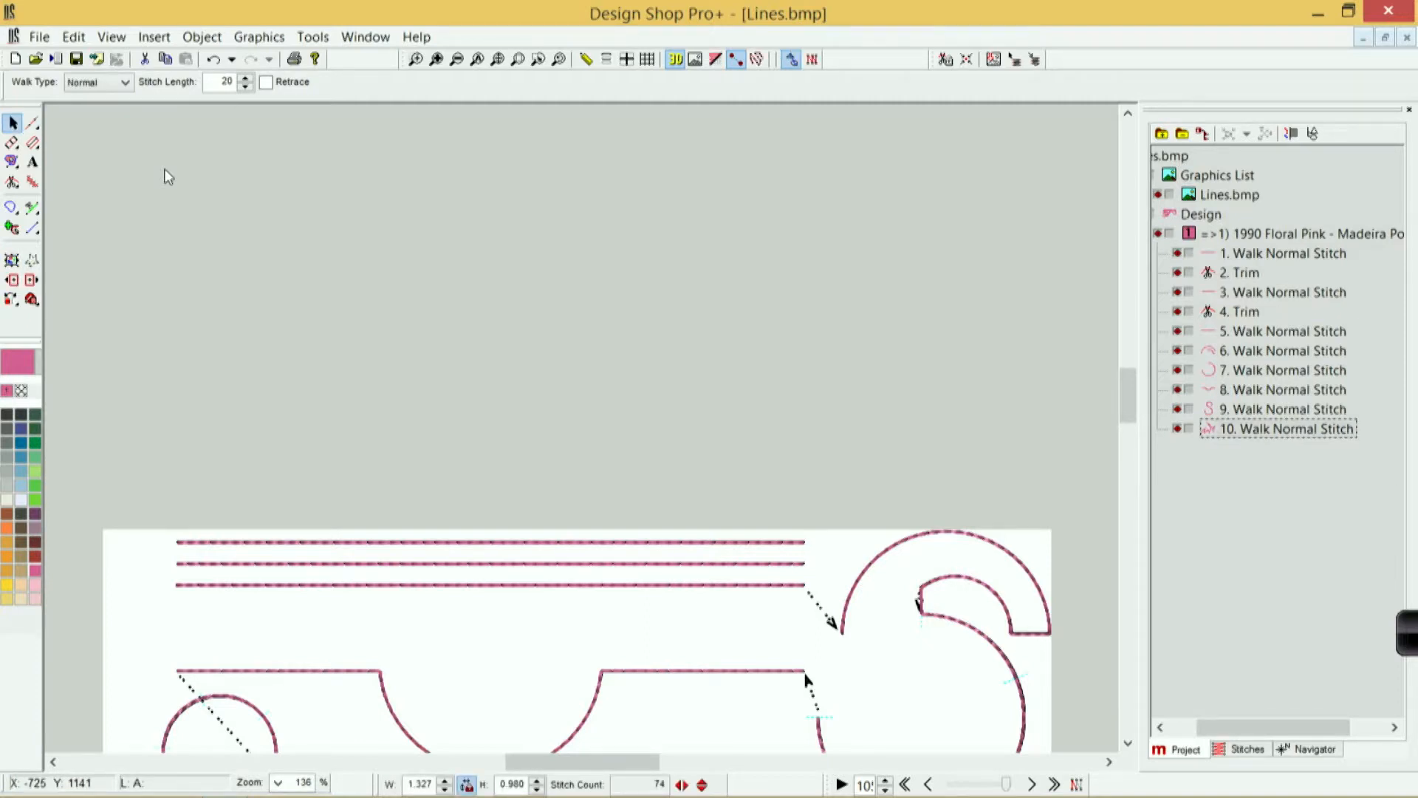
Step: Digitize a zigzag walk stitch above the artwork with straight points and one curve point after its second peak, ending in a short upright segment
{"action": "left_click", "coordinate": [34, 129]}
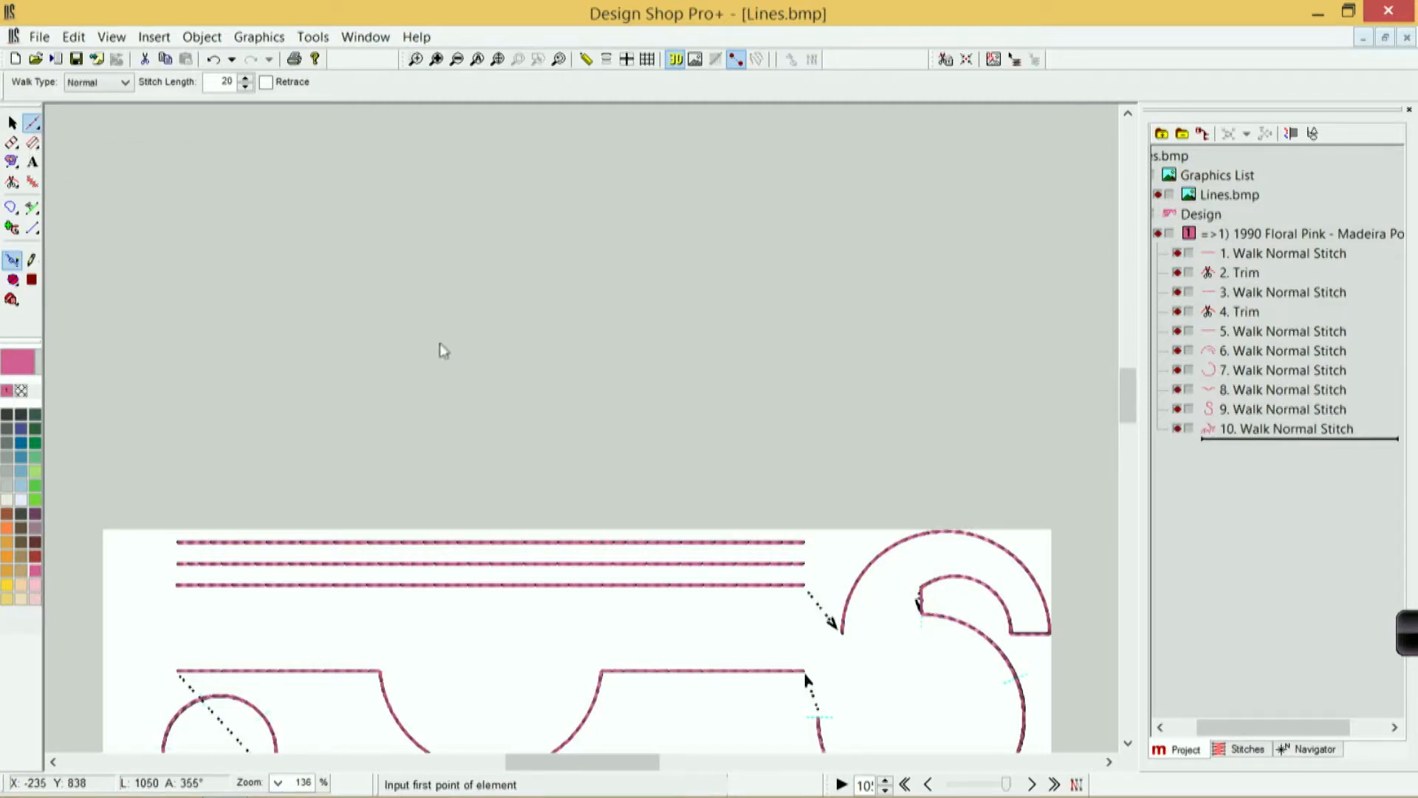
{"action": "left_click", "coordinate": [152, 384]}
{"action": "left_click", "coordinate": [281, 319]}
{"action": "left_click", "coordinate": [369, 435]}
{"action": "left_click", "coordinate": [505, 337]}
{"action": "right_click", "coordinate": [580, 363]}
{"action": "left_click", "coordinate": [676, 489]}
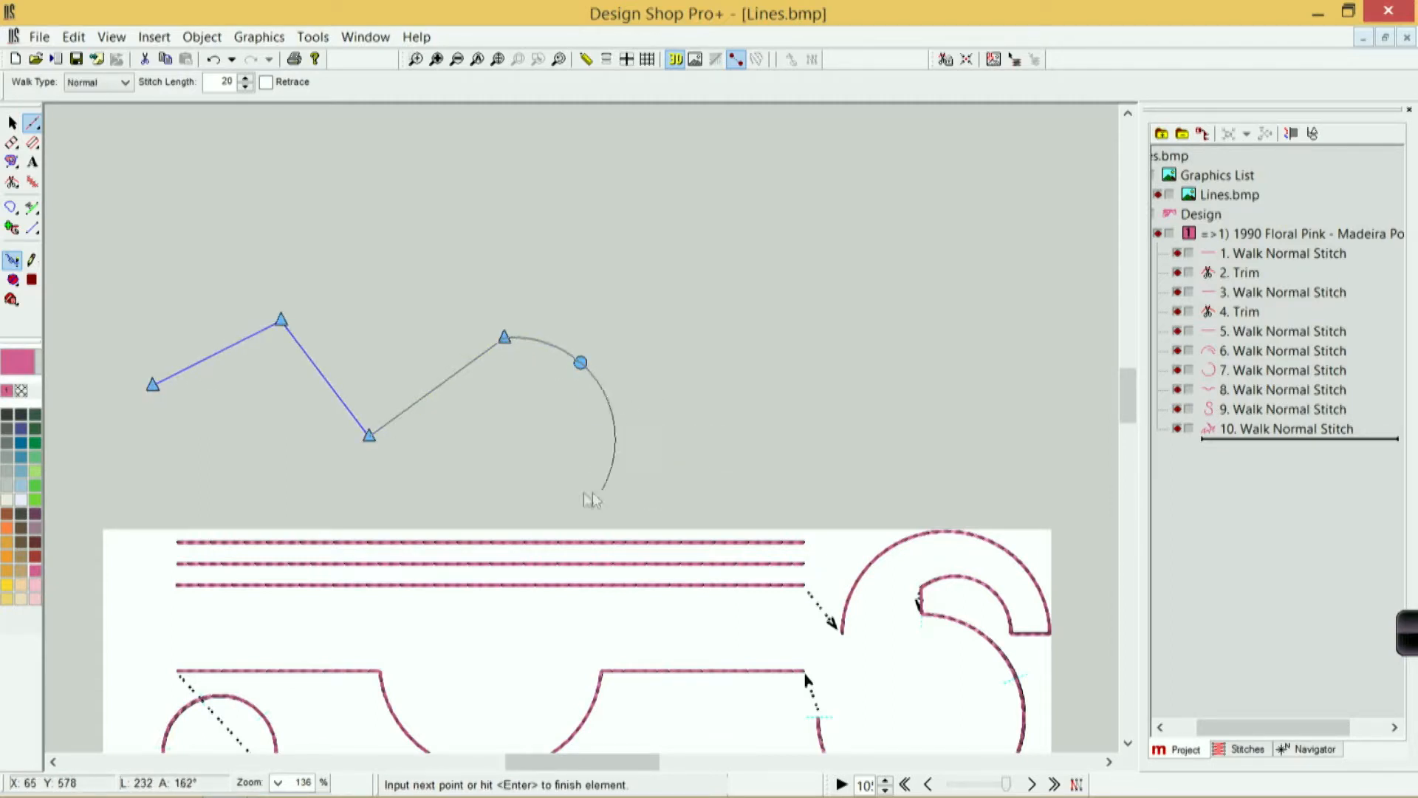
{"action": "left_click", "coordinate": [542, 475]}
{"action": "left_click", "coordinate": [640, 467]}
{"action": "left_click", "coordinate": [738, 427]}
{"action": "left_click", "coordinate": [729, 323]}
{"action": "key", "text": "Return"}
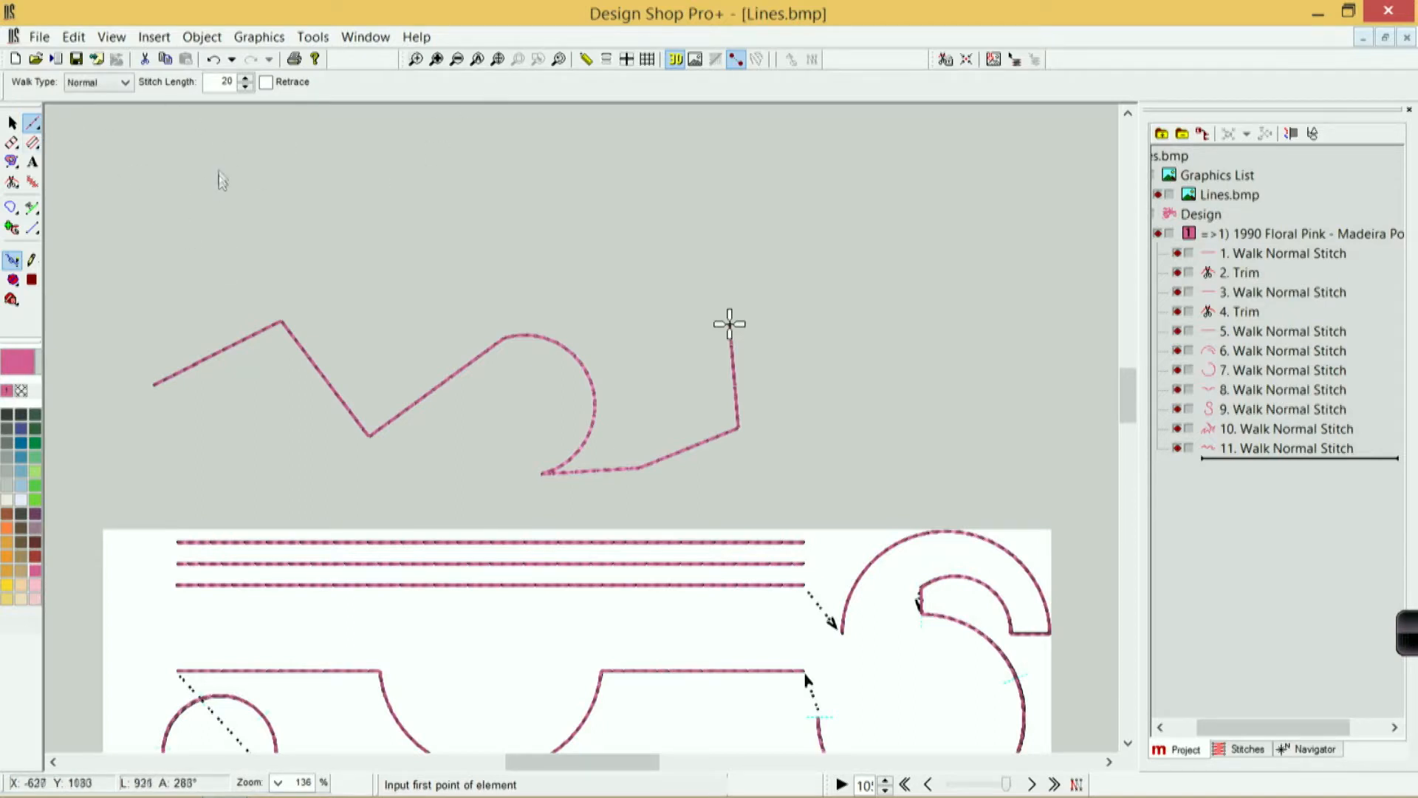
Step: Digitize a short horizontal walk stitch above the zigzag with two straight points and place a copy just below it
{"action": "left_click", "coordinate": [212, 146]}
{"action": "left_click", "coordinate": [377, 145]}
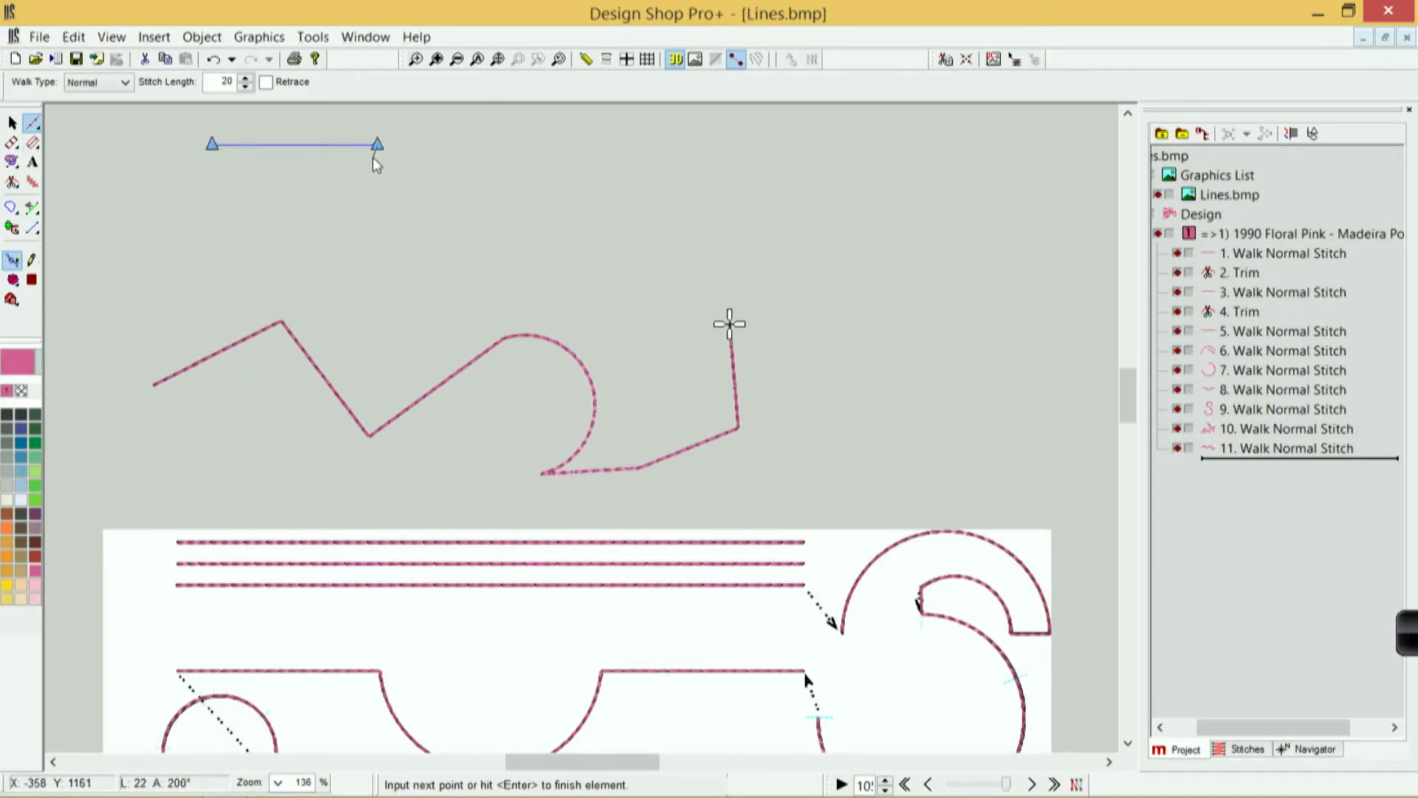
{"action": "key", "text": "Return"}
{"action": "left_click", "coordinate": [12, 123]}
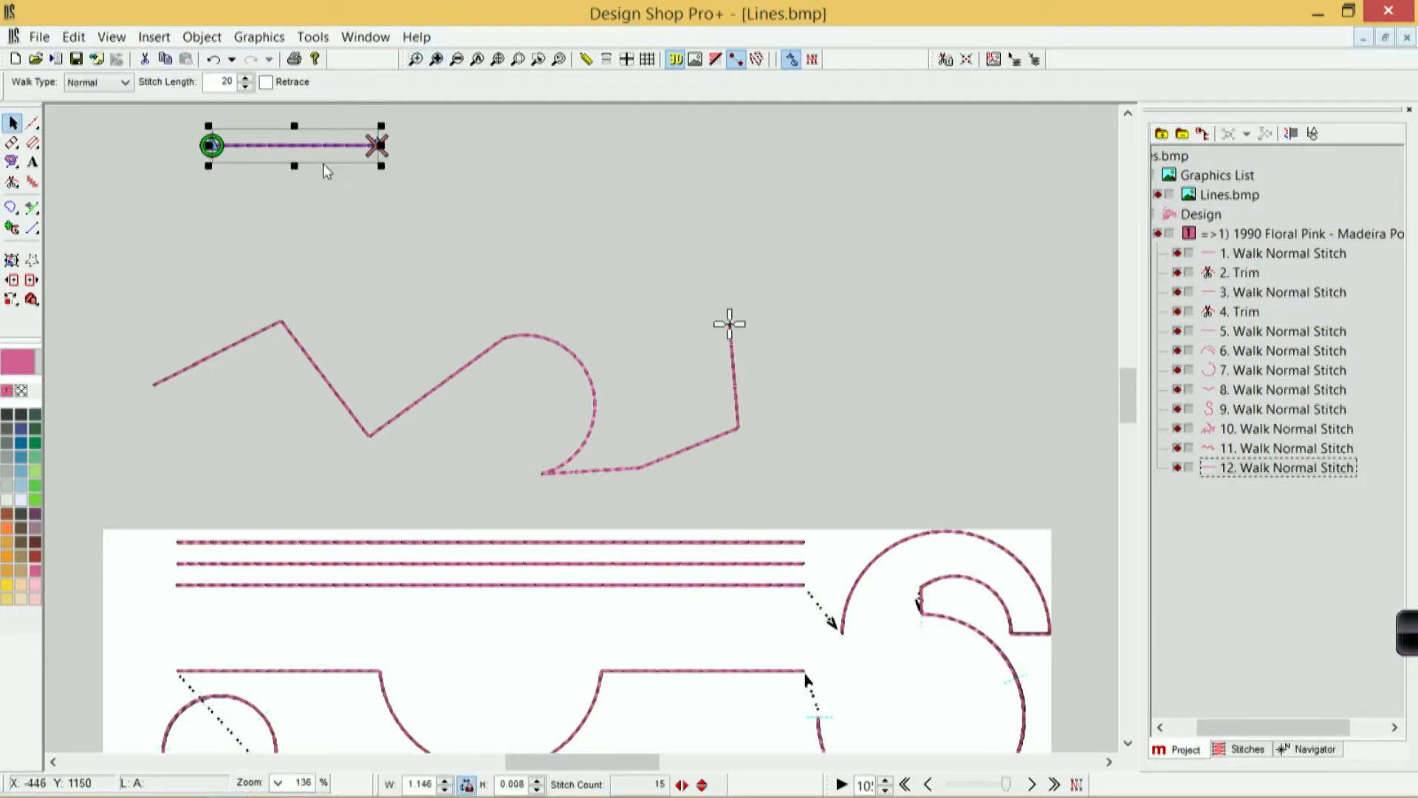
{"action": "key", "text": "ctrl+v"}
{"action": "left_click_drag", "start_coordinate": [316, 169], "coordinate": [316, 203]}
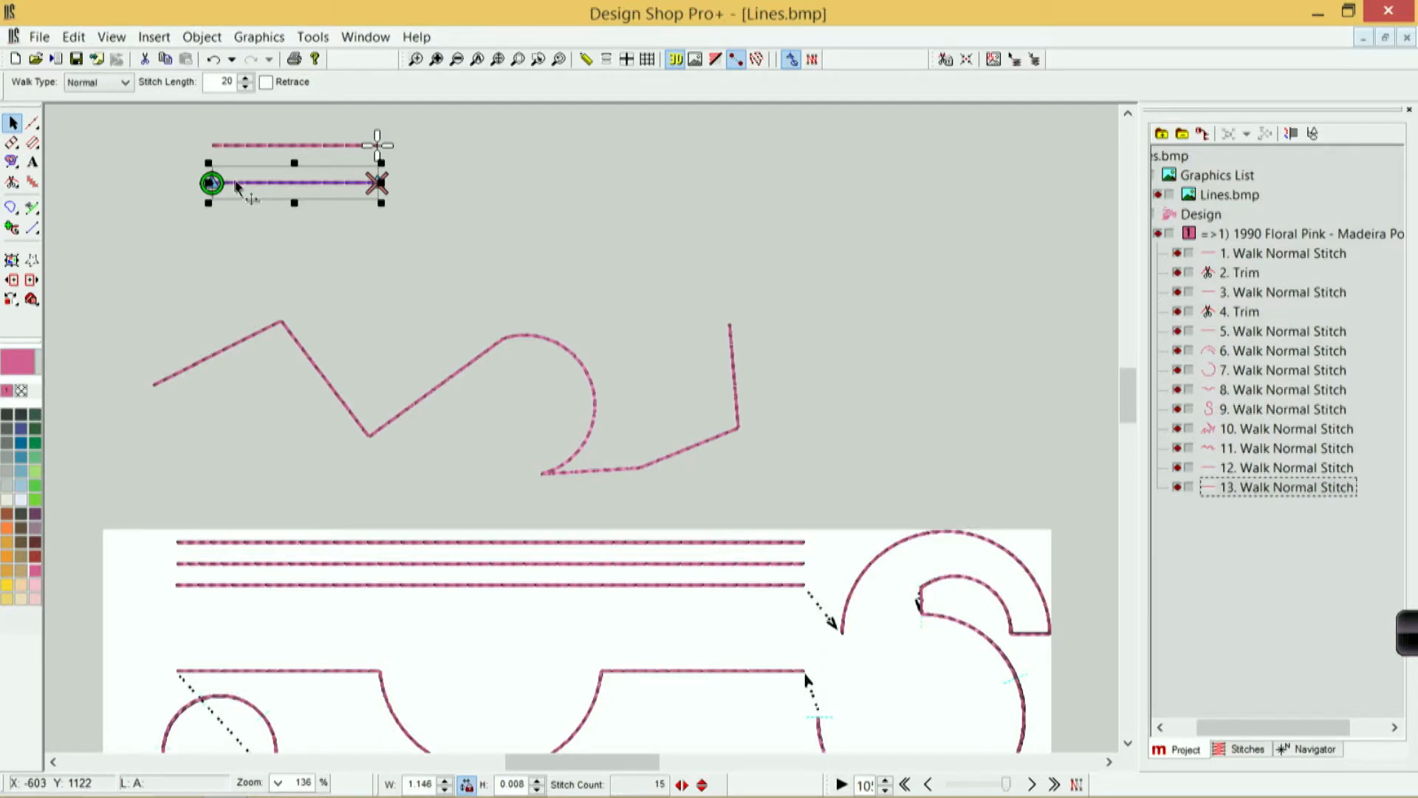
Step: Change the walk type of the lower short line to Bean and deselect it
{"action": "left_click", "coordinate": [123, 84]}
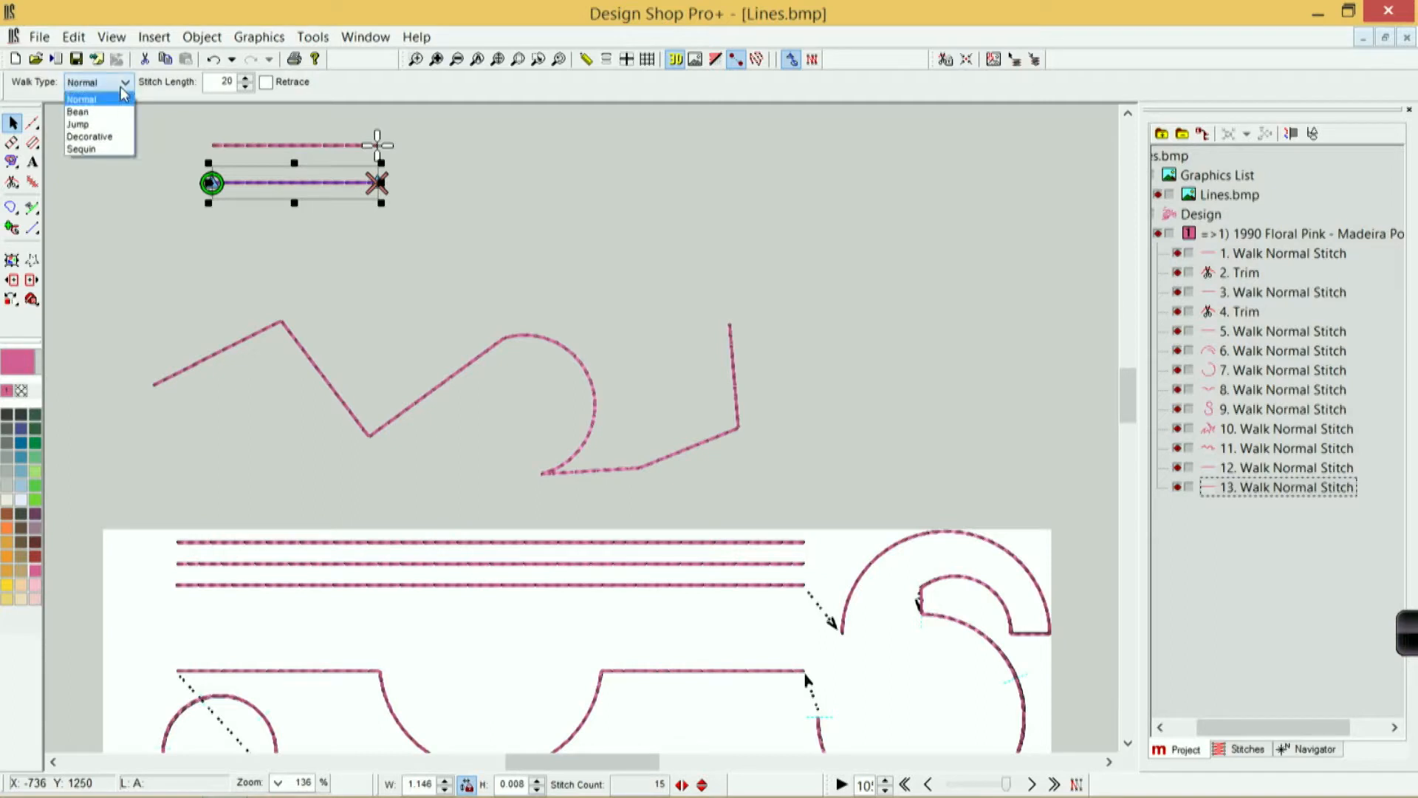
{"action": "left_click", "coordinate": [111, 109]}
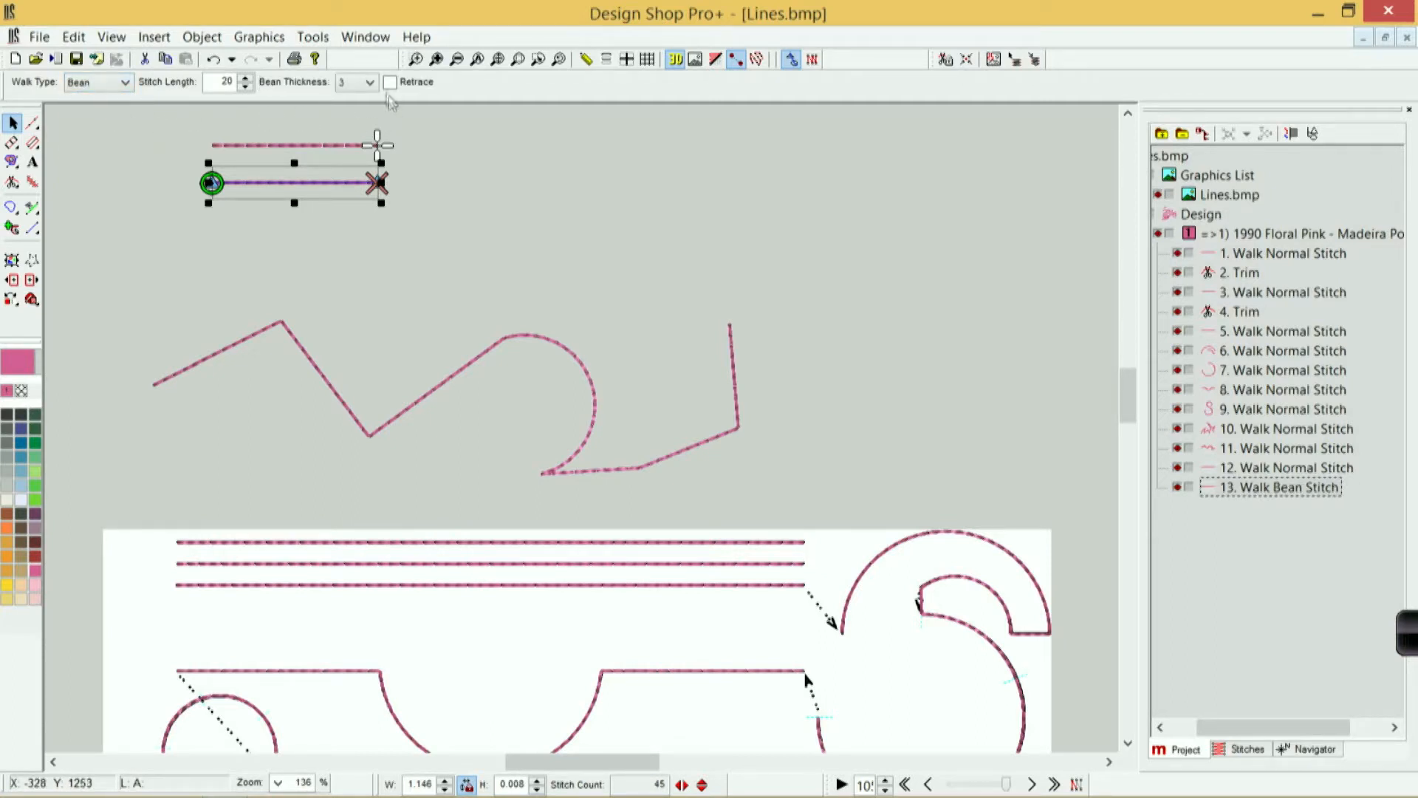
{"action": "left_click", "coordinate": [416, 59]}
{"action": "left_click_drag", "start_coordinate": [175, 117], "coordinate": [316, 223]}
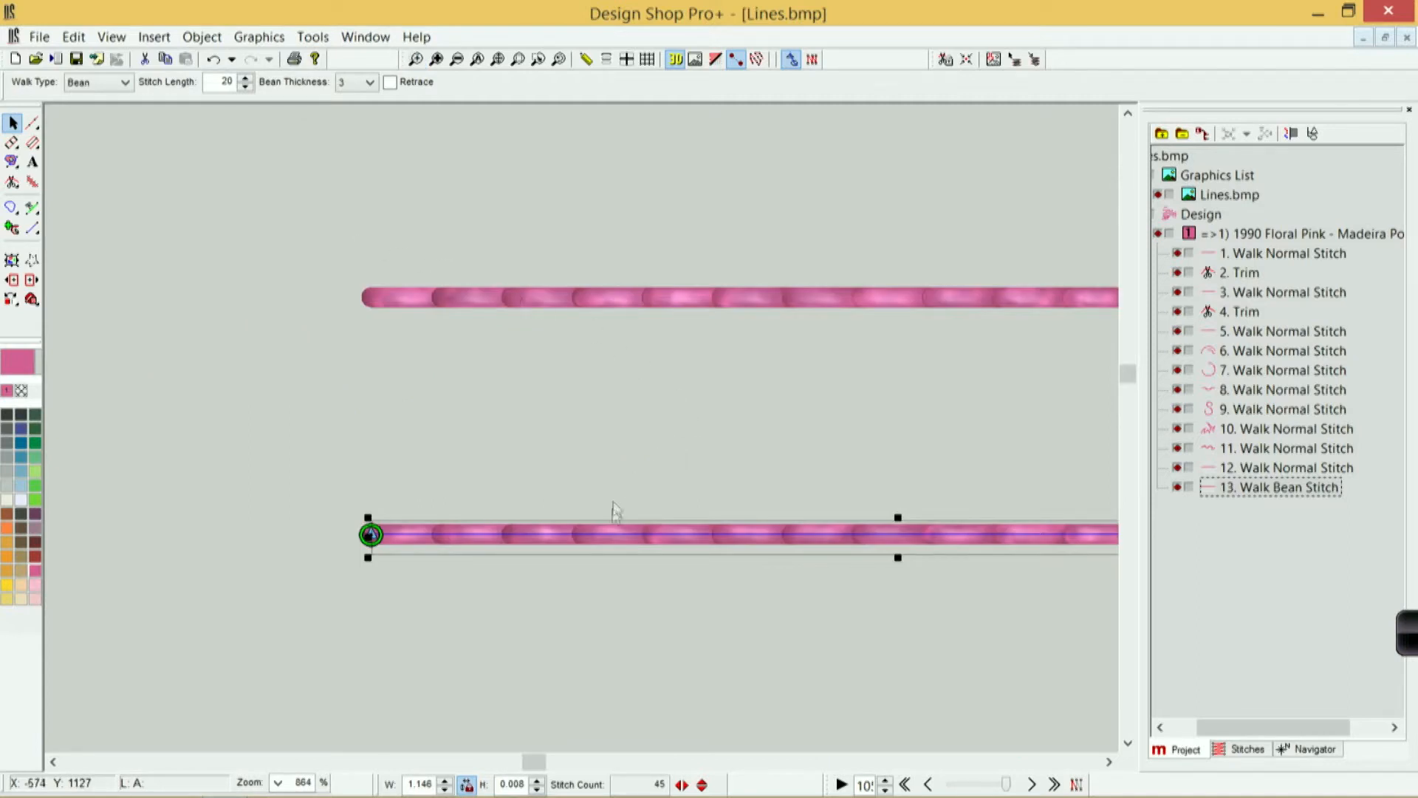
{"action": "left_click", "coordinate": [618, 636]}
Step: Annotate the upper short line with a blue pen, writing WN beside it and sketching three consecutive stitch arcs
{"action": "left_click", "coordinate": [1407, 630]}
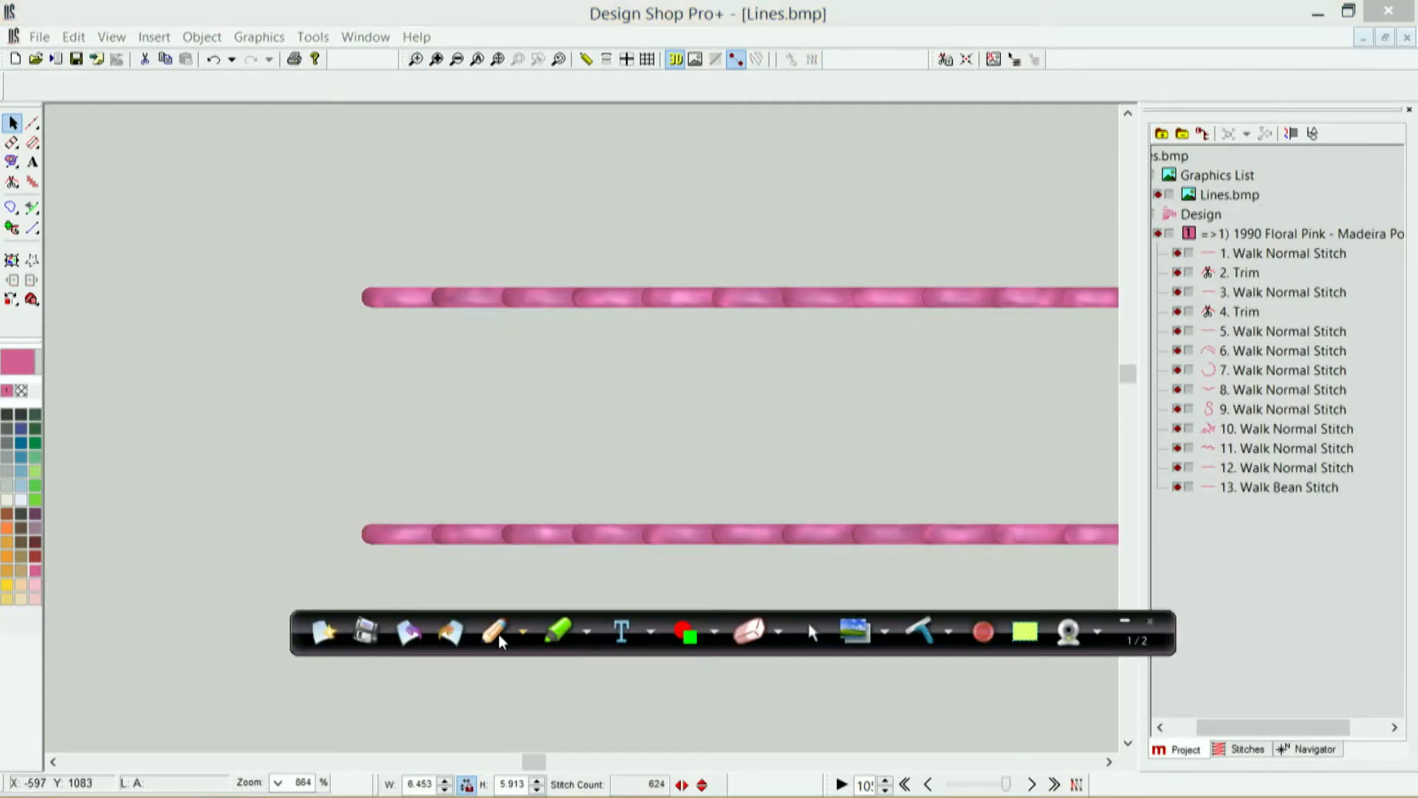
{"action": "left_click", "coordinate": [522, 632]}
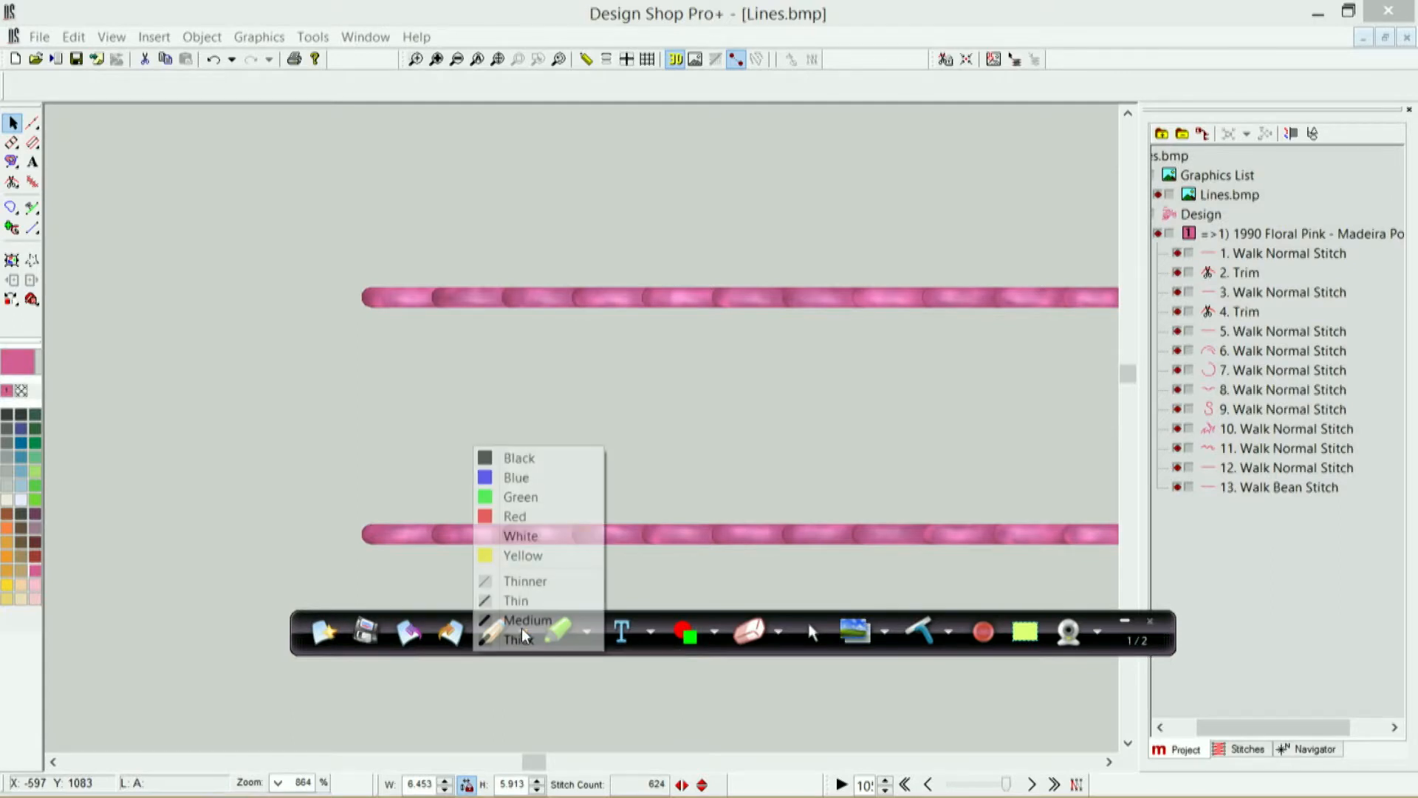
{"action": "left_click", "coordinate": [516, 477]}
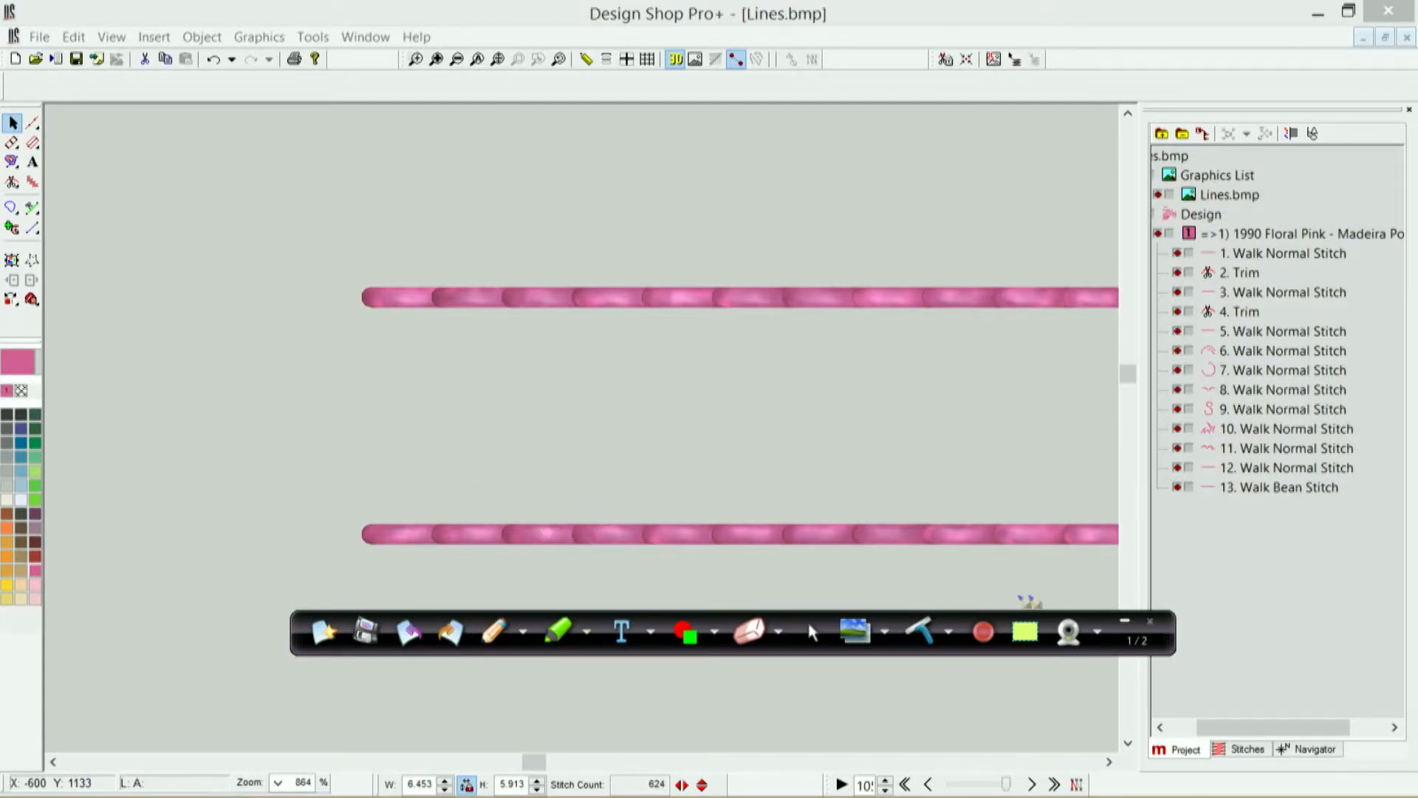
{"action": "left_click", "coordinate": [1124, 622]}
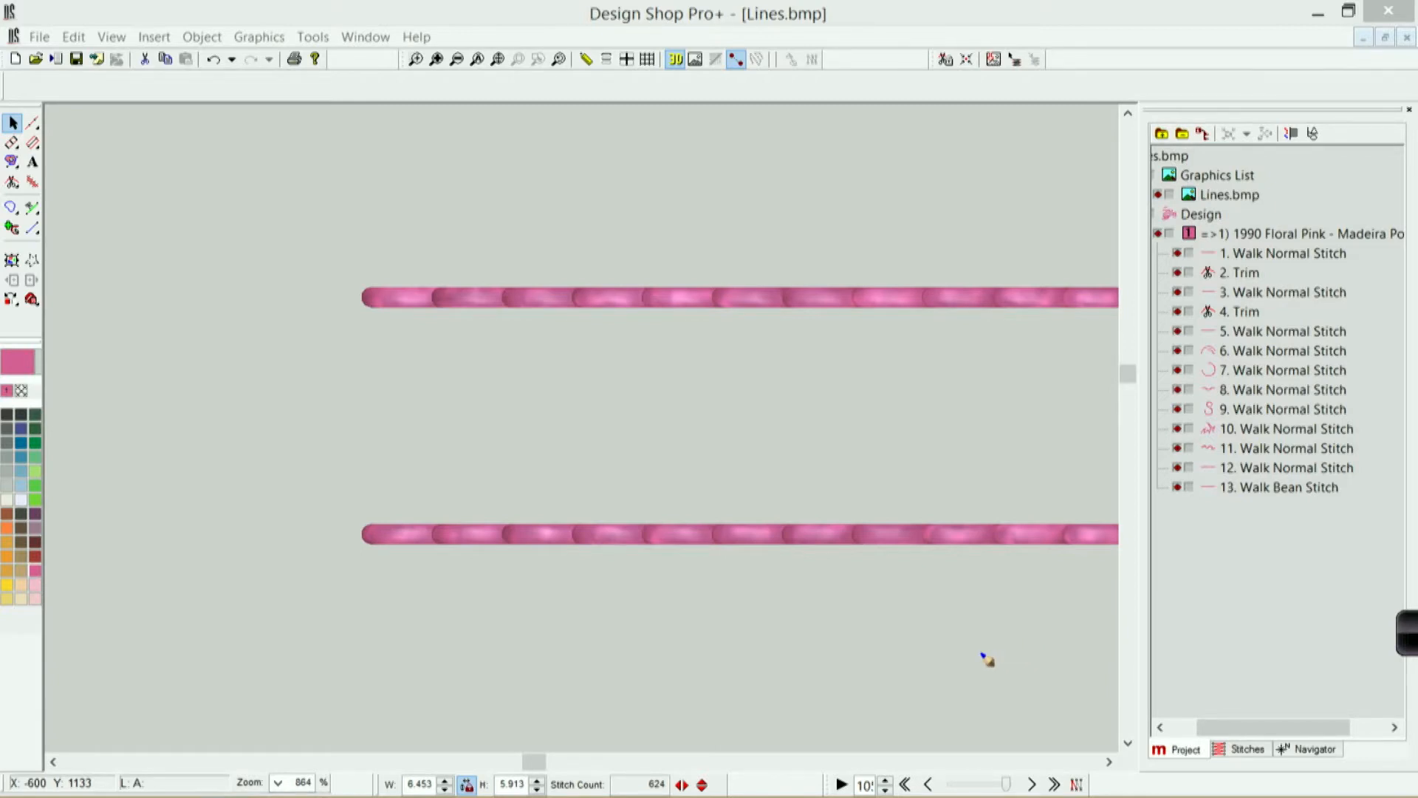
{"action": "mouse_move", "coordinate": [126, 259]}
{"action": "left_mouse_down"}
{"action": "mouse_move", "coordinate": [133, 310]}
{"action": "mouse_move", "coordinate": [185, 262]}
{"action": "left_mouse_up"}
{"action": "mouse_move", "coordinate": [210, 310]}
{"action": "left_mouse_down"}
{"action": "mouse_move", "coordinate": [215, 250]}
{"action": "mouse_move", "coordinate": [249, 304]}
{"action": "mouse_move", "coordinate": [267, 233]}
{"action": "mouse_move", "coordinate": [255, 320]}
{"action": "left_mouse_up"}
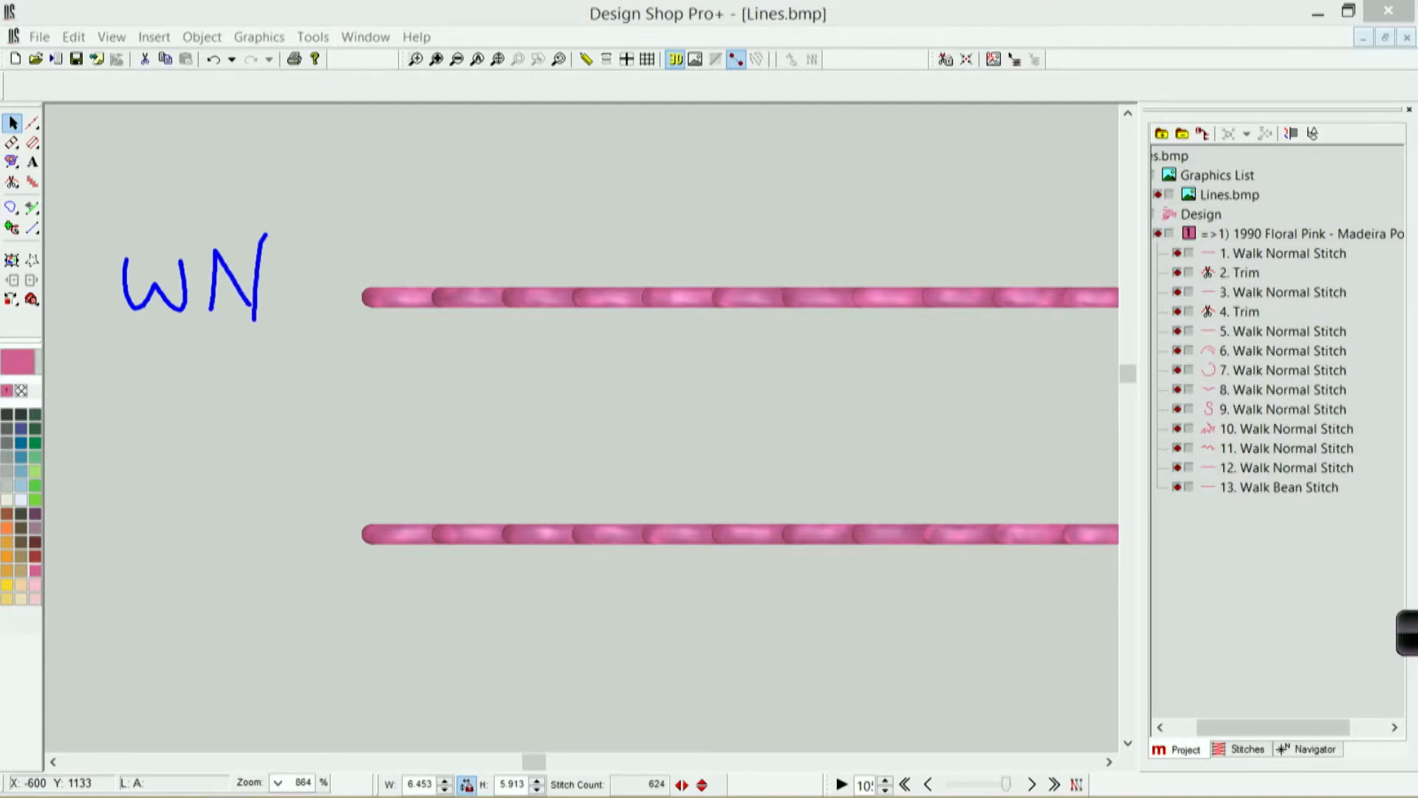
{"action": "mouse_move", "coordinate": [342, 290]}
{"action": "left_mouse_down"}
{"action": "mouse_move", "coordinate": [439, 285]}
{"action": "mouse_move", "coordinate": [453, 254]}
{"action": "mouse_move", "coordinate": [506, 285]}
{"action": "mouse_move", "coordinate": [584, 287]}
{"action": "left_mouse_up"}
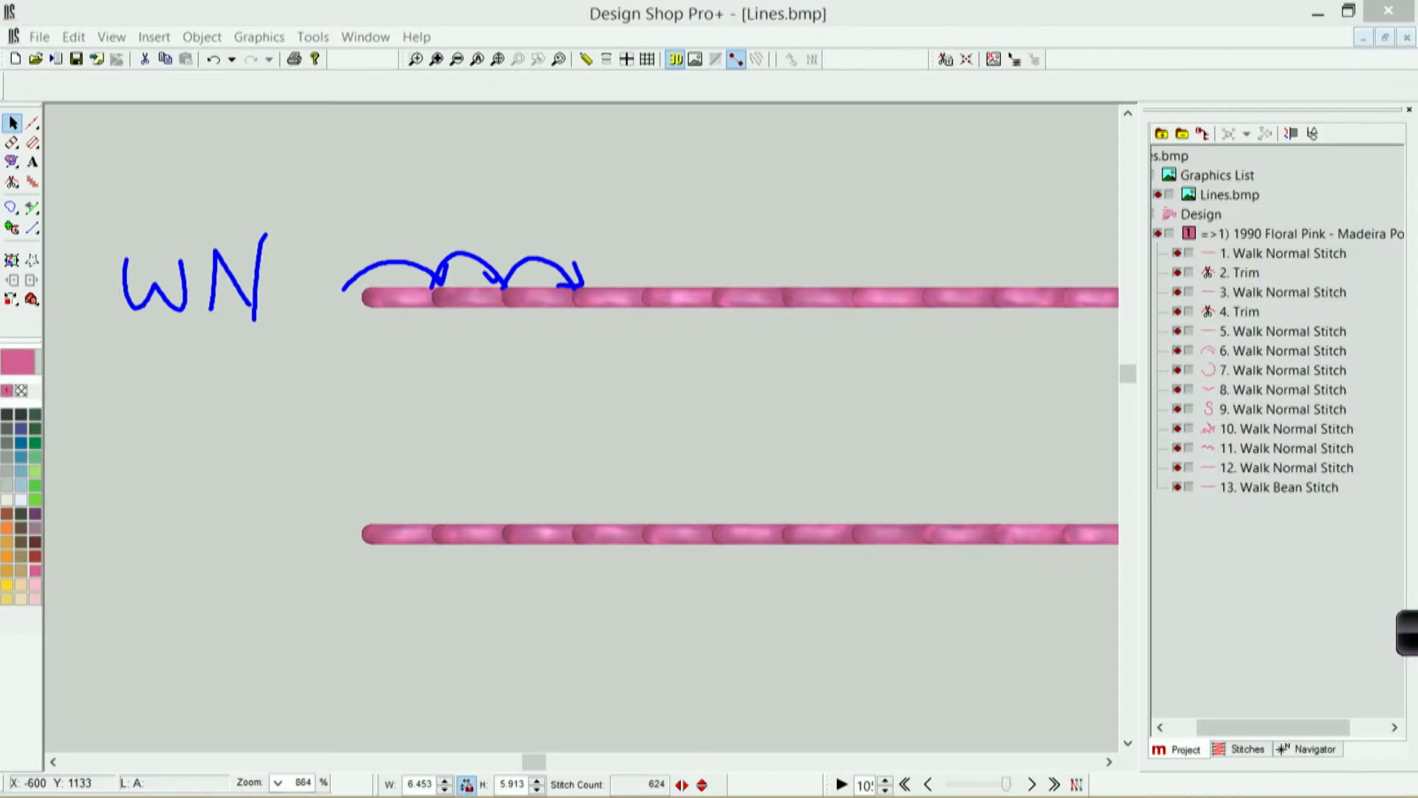
Step: Write WB beside the lower short line and sketch back-and-forth strokes over its first three stitches
{"action": "mouse_move", "coordinate": [144, 500]}
{"action": "left_mouse_down"}
{"action": "mouse_move", "coordinate": [171, 521]}
{"action": "mouse_move", "coordinate": [197, 509]}
{"action": "mouse_move", "coordinate": [229, 535]}
{"action": "mouse_move", "coordinate": [238, 508]}
{"action": "mouse_move", "coordinate": [234, 539]}
{"action": "left_mouse_up"}
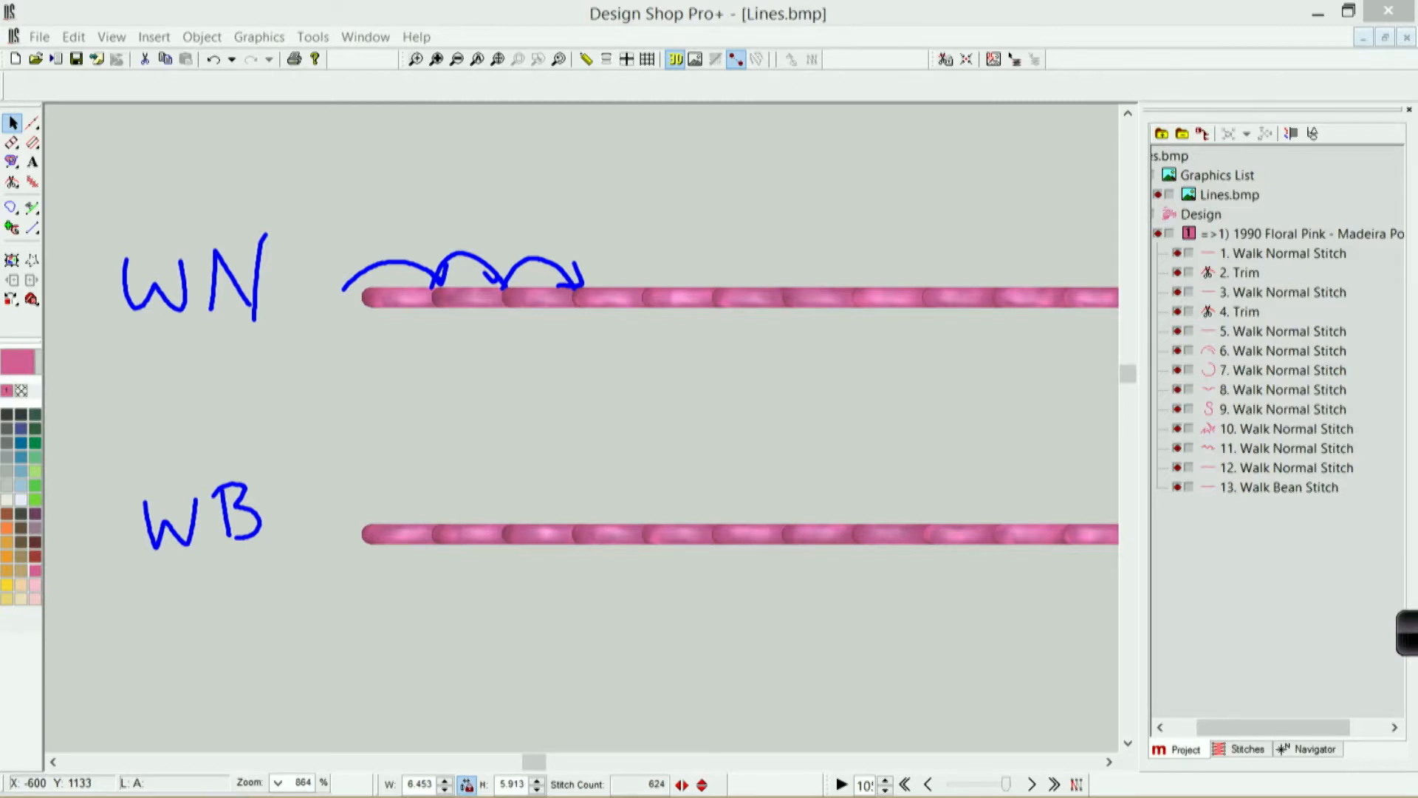
{"action": "mouse_move", "coordinate": [359, 530]}
{"action": "left_mouse_down"}
{"action": "mouse_move", "coordinate": [434, 534]}
{"action": "mouse_move", "coordinate": [373, 517]}
{"action": "mouse_move", "coordinate": [349, 526]}
{"action": "mouse_move", "coordinate": [402, 545]}
{"action": "mouse_move", "coordinate": [433, 535]}
{"action": "left_mouse_up"}
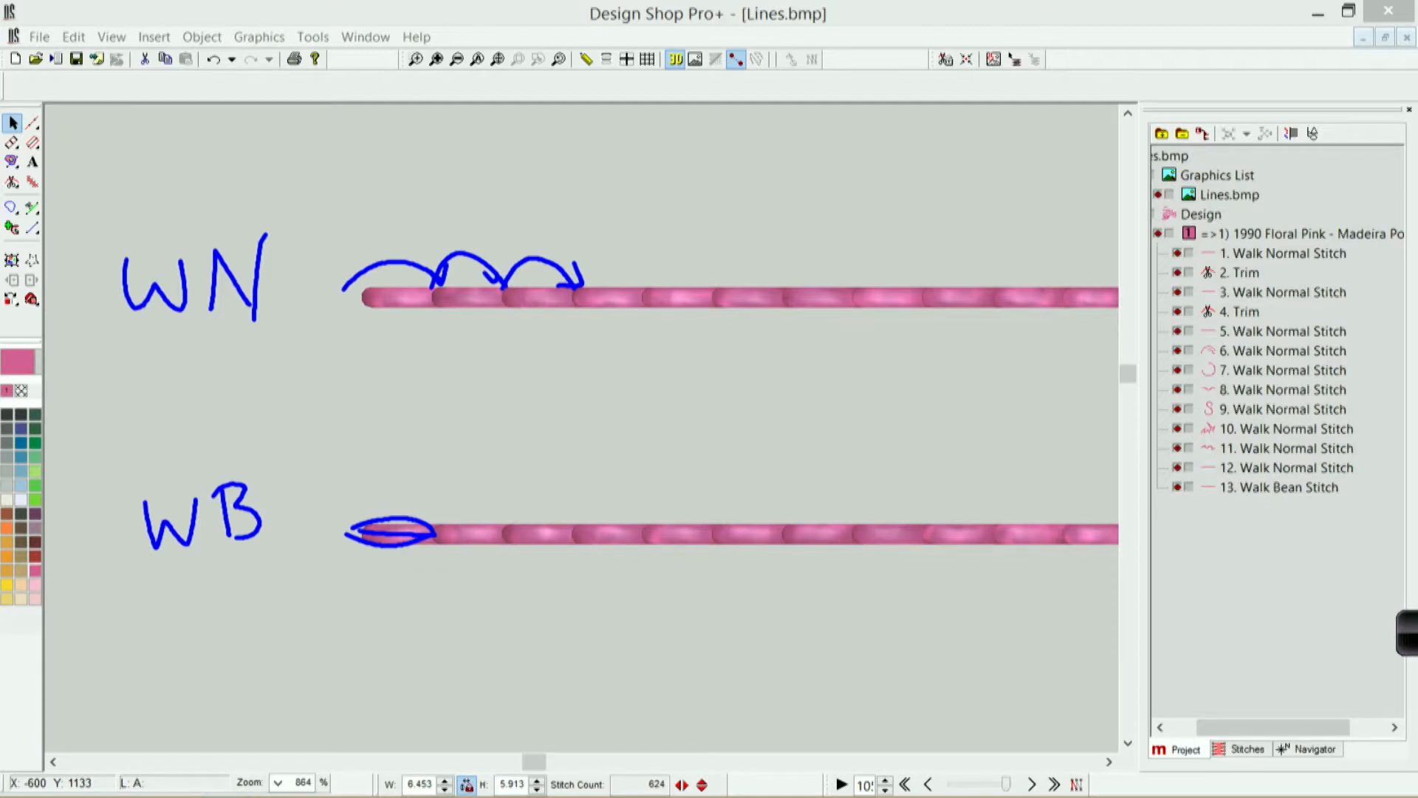
{"action": "mouse_move", "coordinate": [434, 534]}
{"action": "left_mouse_down"}
{"action": "mouse_move", "coordinate": [564, 532]}
{"action": "mouse_move", "coordinate": [534, 522]}
{"action": "mouse_move", "coordinate": [507, 538]}
{"action": "mouse_move", "coordinate": [562, 534]}
{"action": "left_mouse_up"}
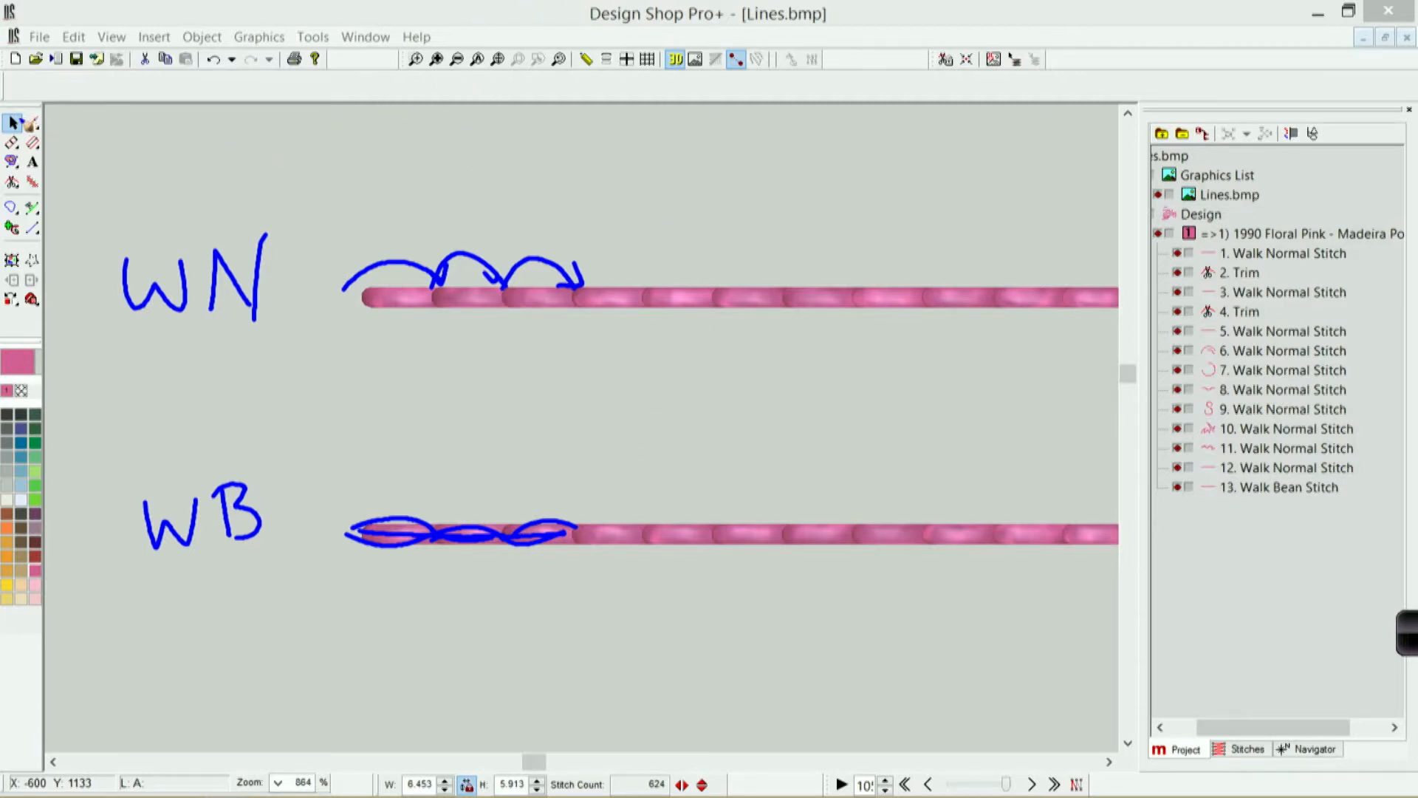
Step: Clear all the pen annotations and put the annotation toolbar away
{"action": "left_click", "coordinate": [1407, 641]}
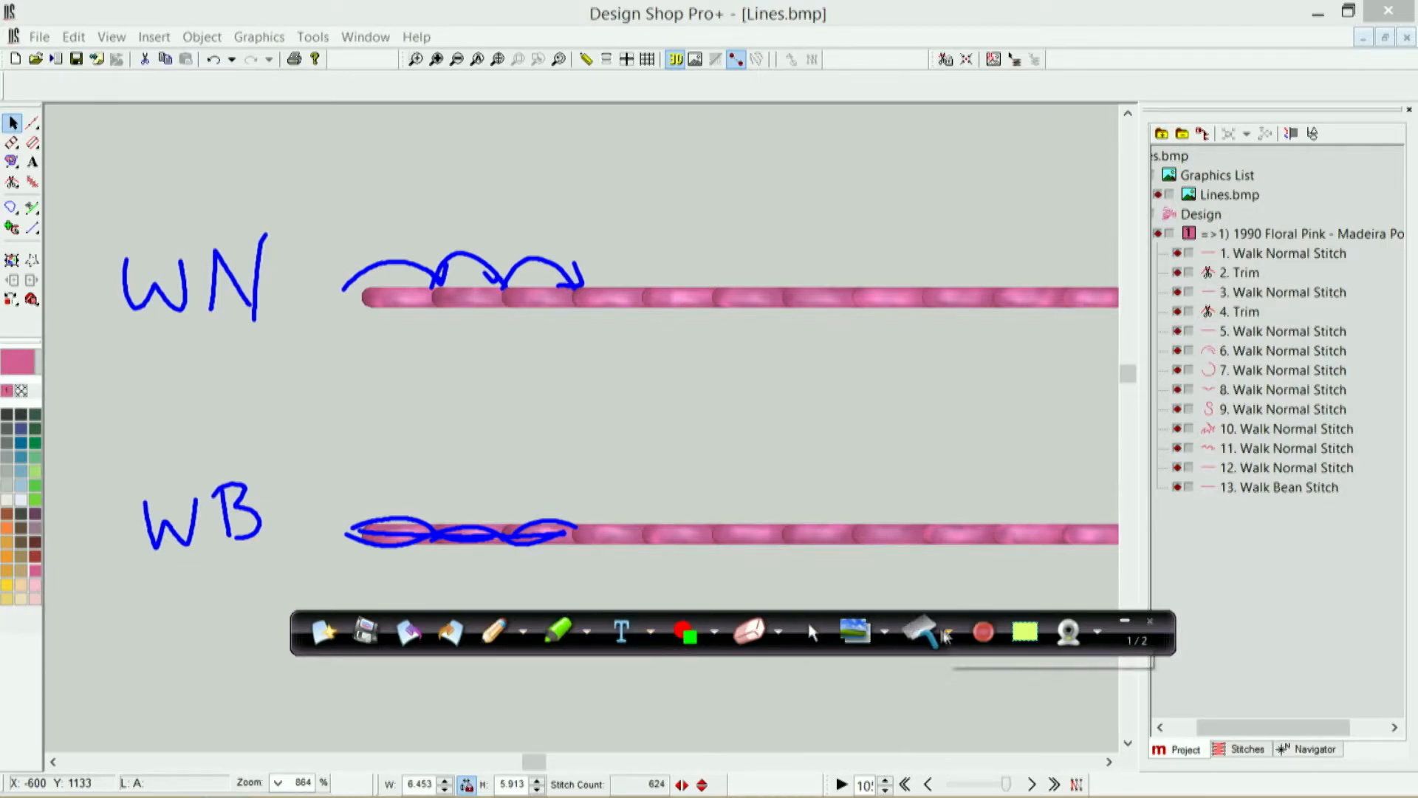
{"action": "left_click", "coordinate": [932, 634]}
{"action": "left_click", "coordinate": [1123, 622]}
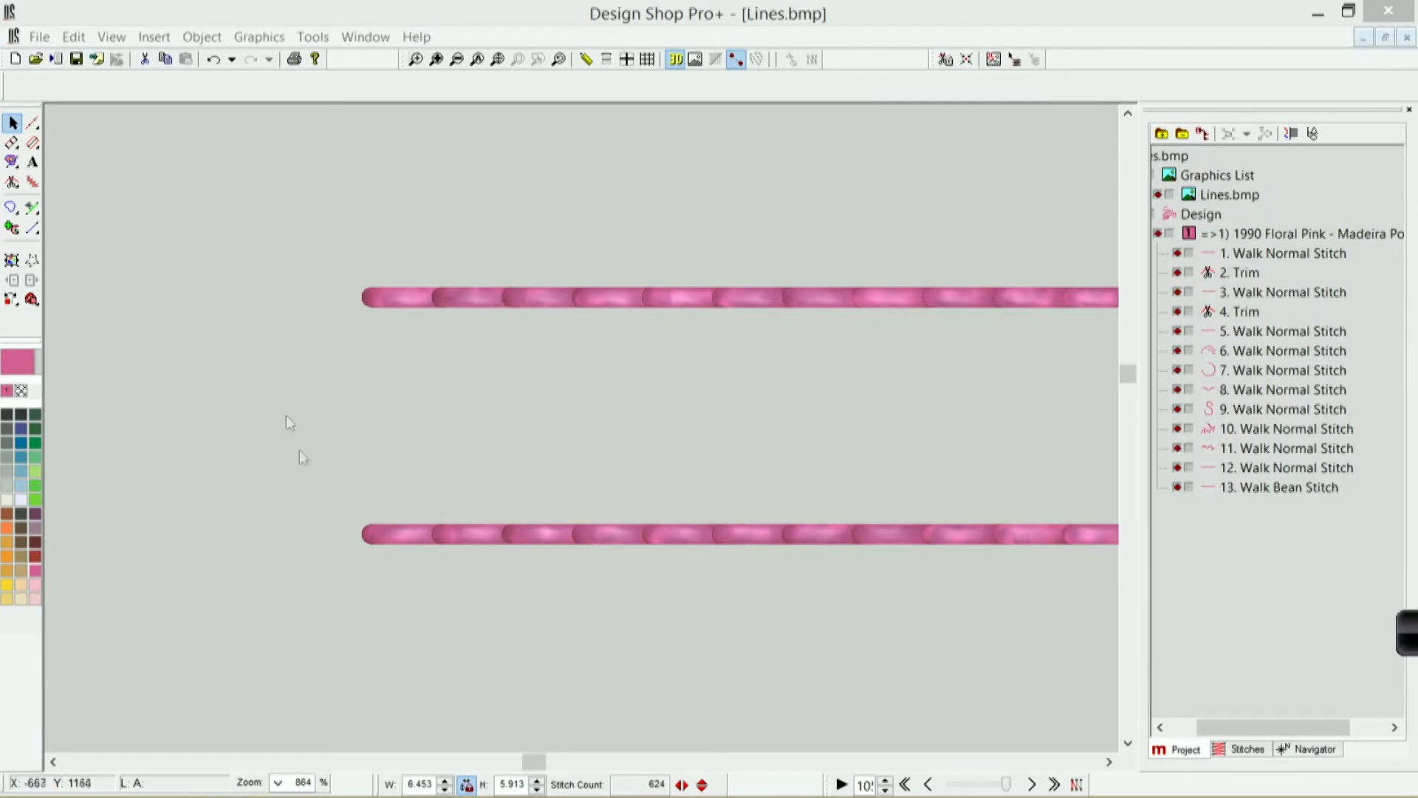
Step: Try a stitch length of 32 on the bean line, return it to 20 and view the bean thickness options
{"action": "left_click", "coordinate": [493, 536]}
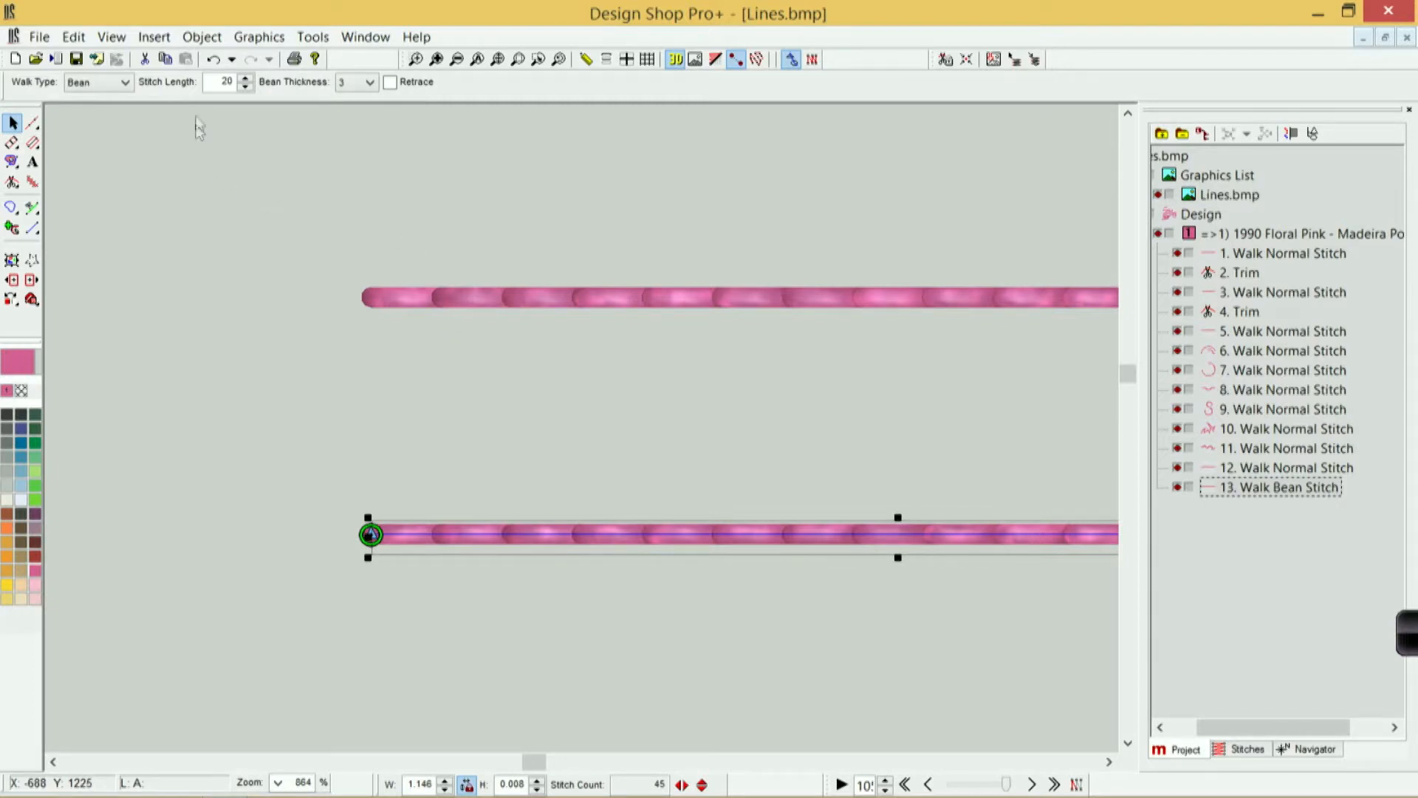
{"action": "double_click", "coordinate": [221, 86]}
{"action": "type", "text": "32"}
{"action": "key", "text": "Return"}
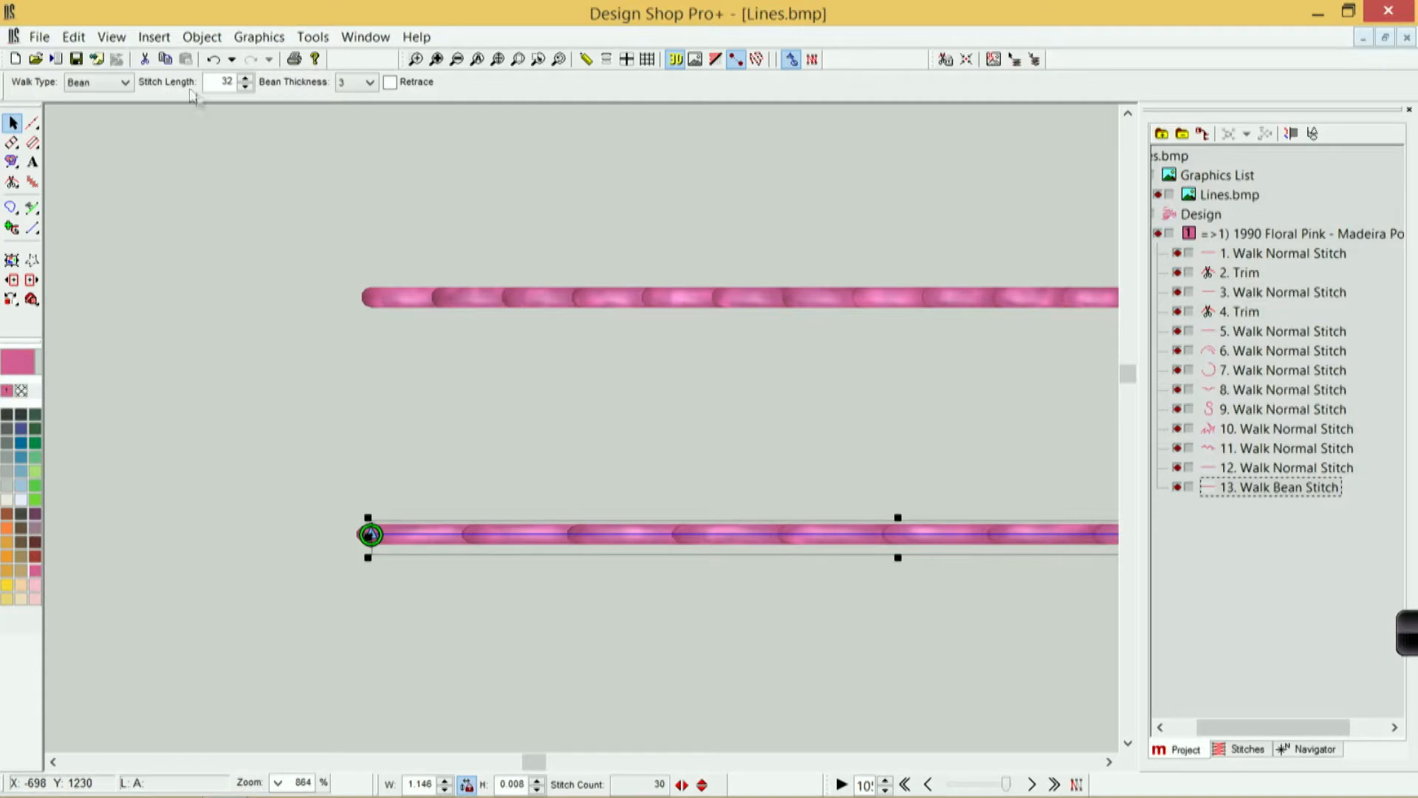
{"action": "scroll", "coordinate": [215, 81], "scroll_direction": "down", "scroll_amount": 3}
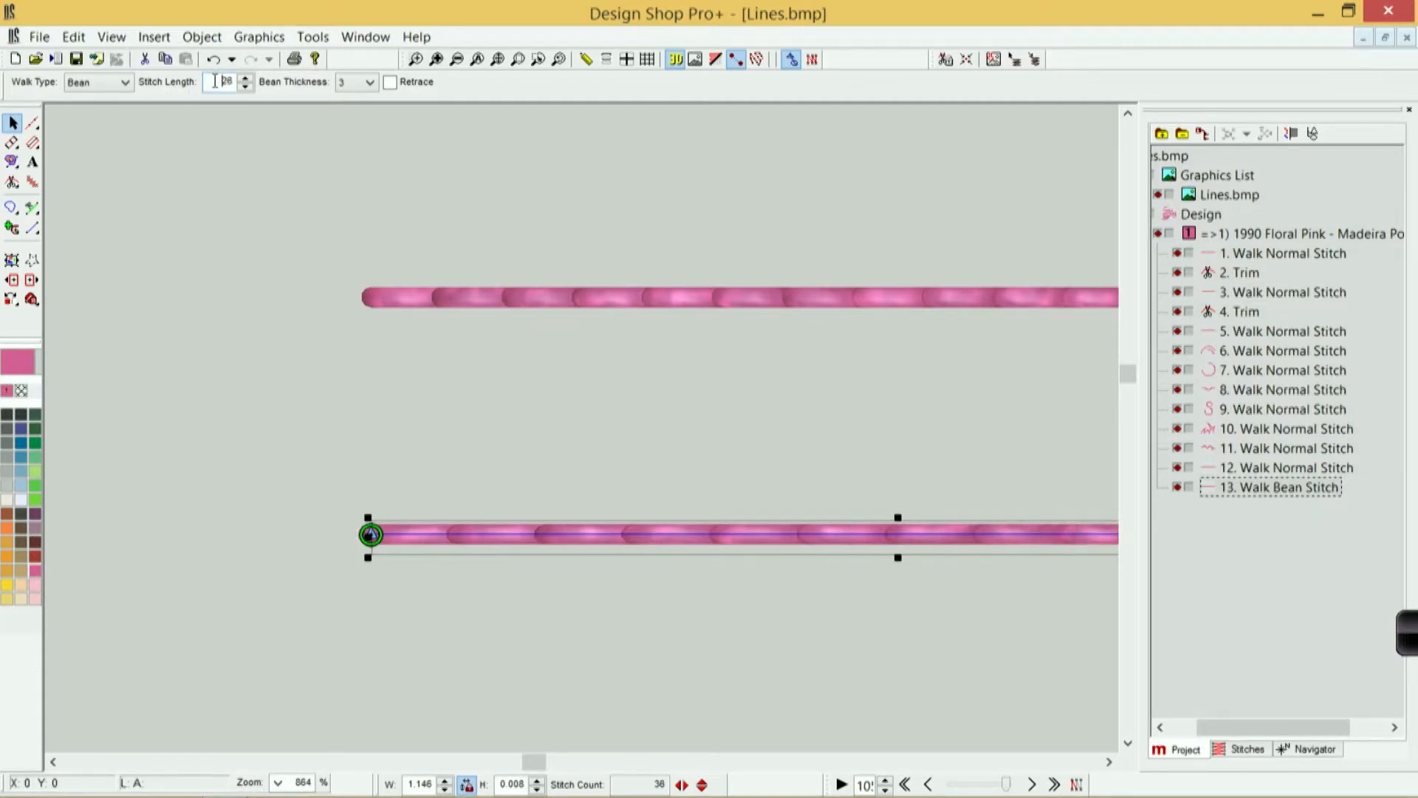
{"action": "scroll", "coordinate": [215, 81], "scroll_direction": "down", "scroll_amount": 5}
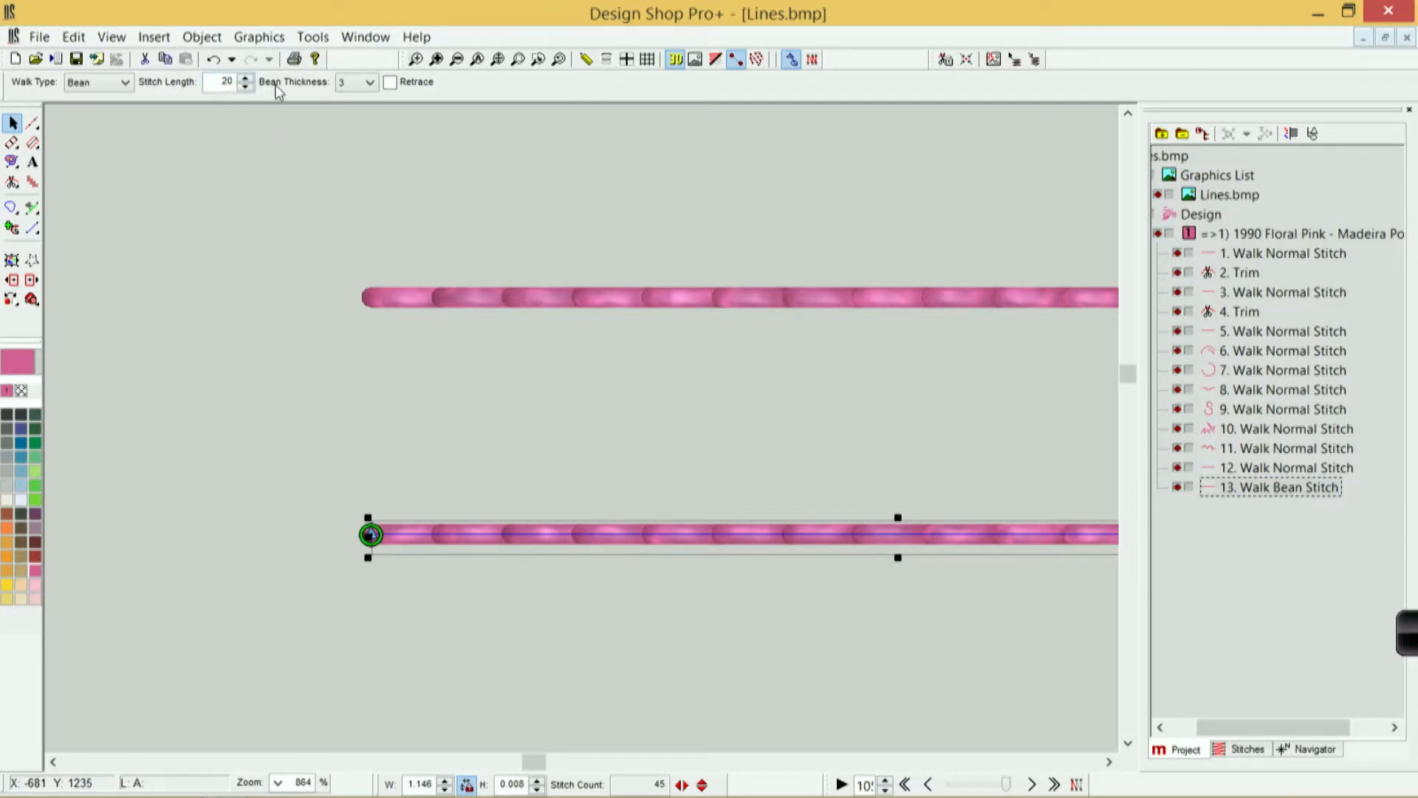
{"action": "left_click", "coordinate": [370, 84]}
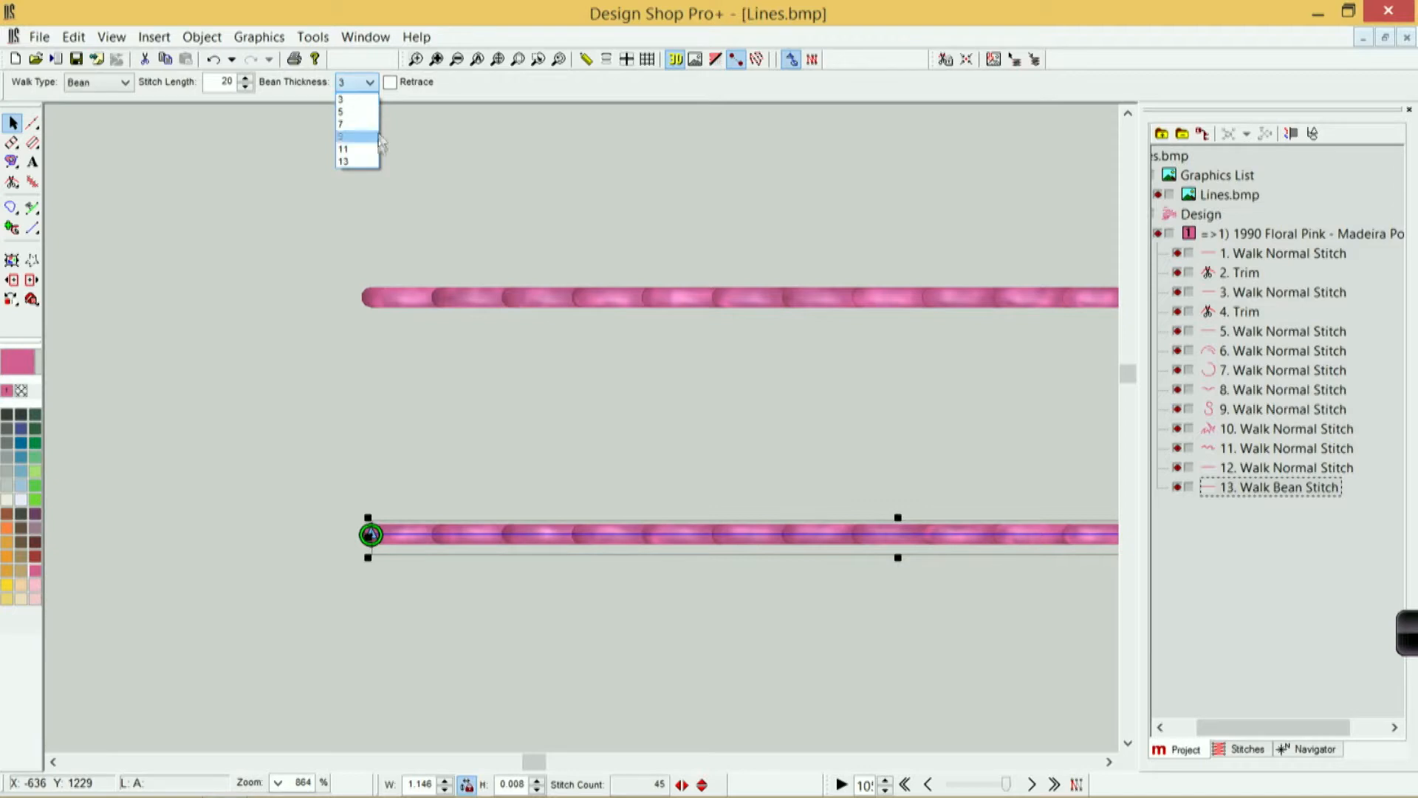
{"action": "left_click", "coordinate": [533, 445]}
Step: Duplicate the upper normal walk line and position the copy between it and the bean line
{"action": "left_click", "coordinate": [524, 303]}
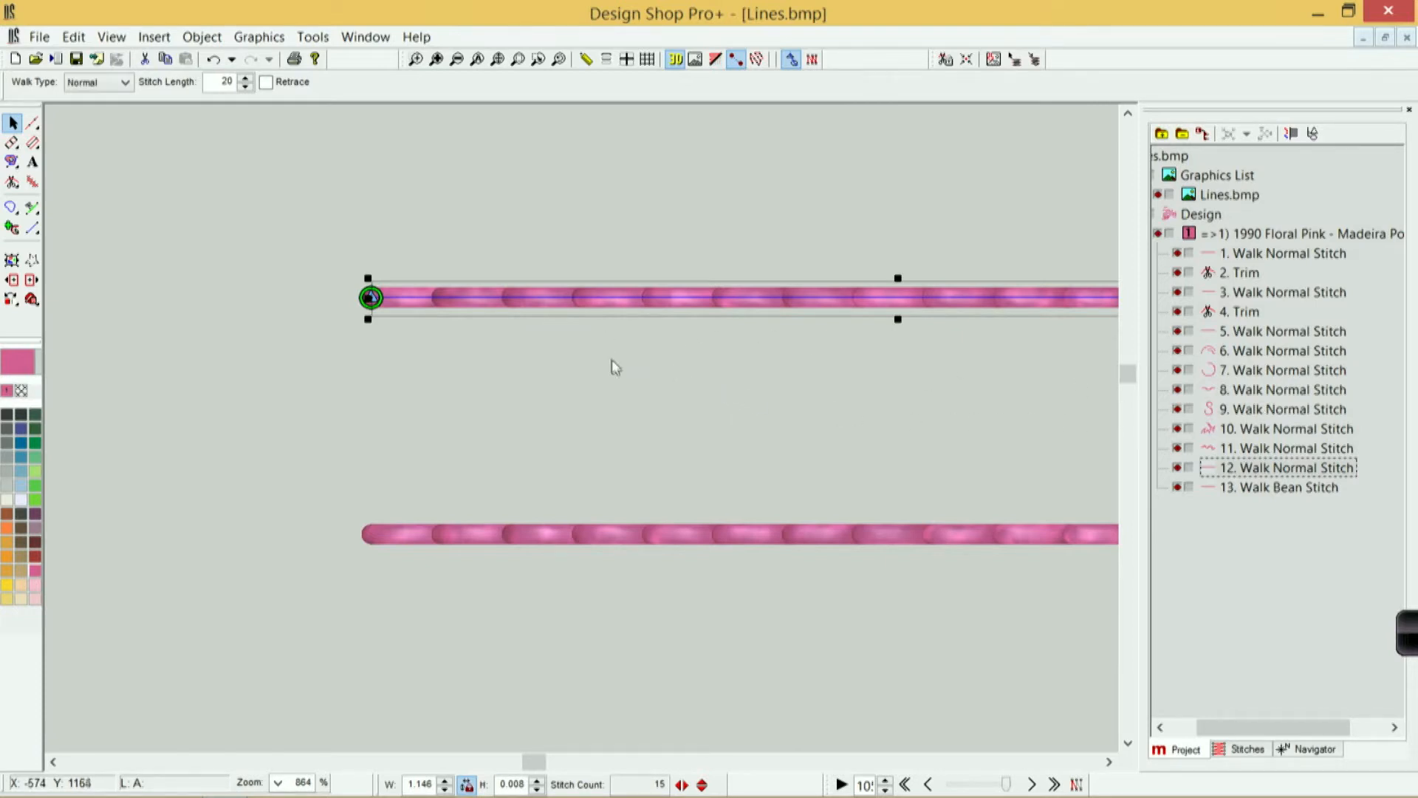
{"action": "right_click", "coordinate": [1247, 473]}
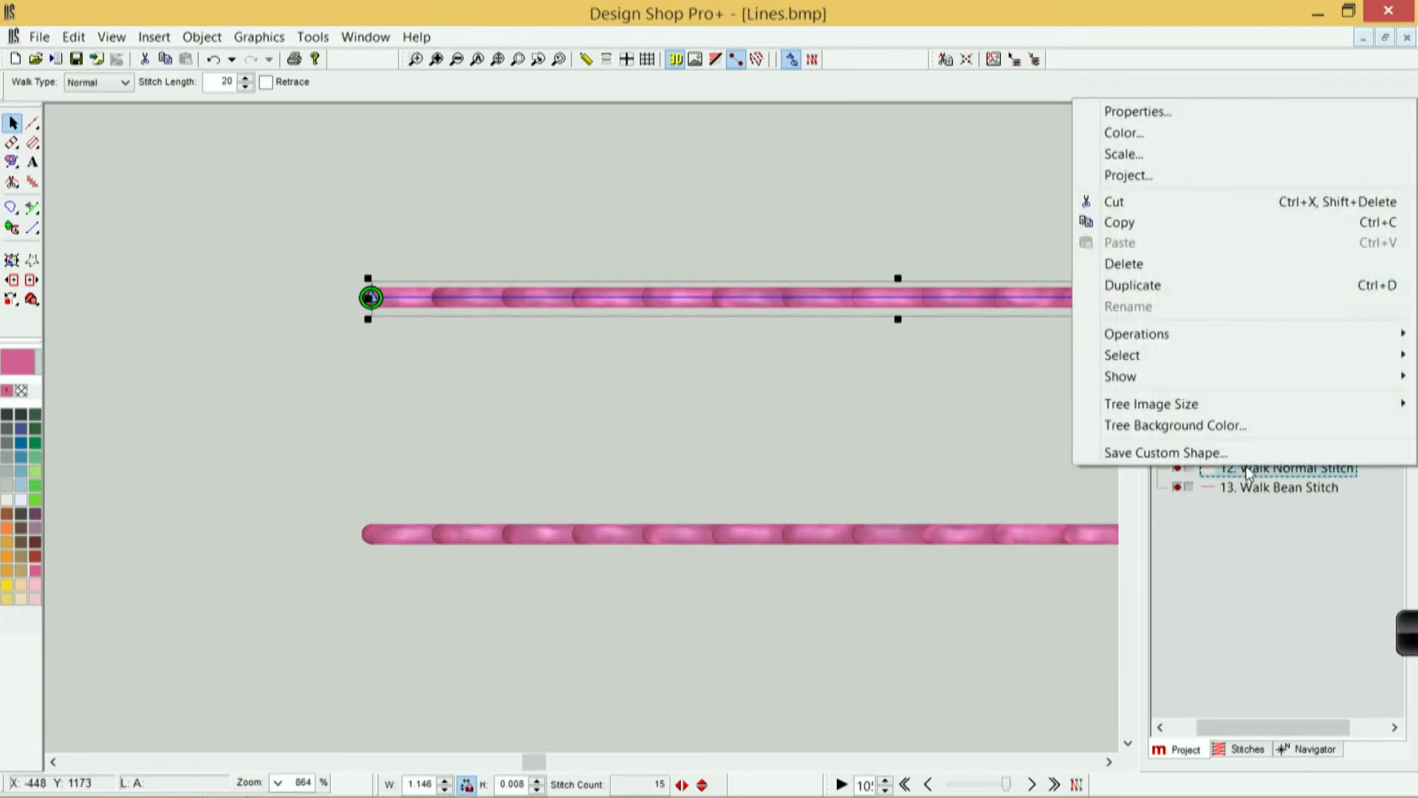
{"action": "left_click", "coordinate": [1173, 287]}
{"action": "left_click_drag", "start_coordinate": [779, 308], "coordinate": [782, 419]}
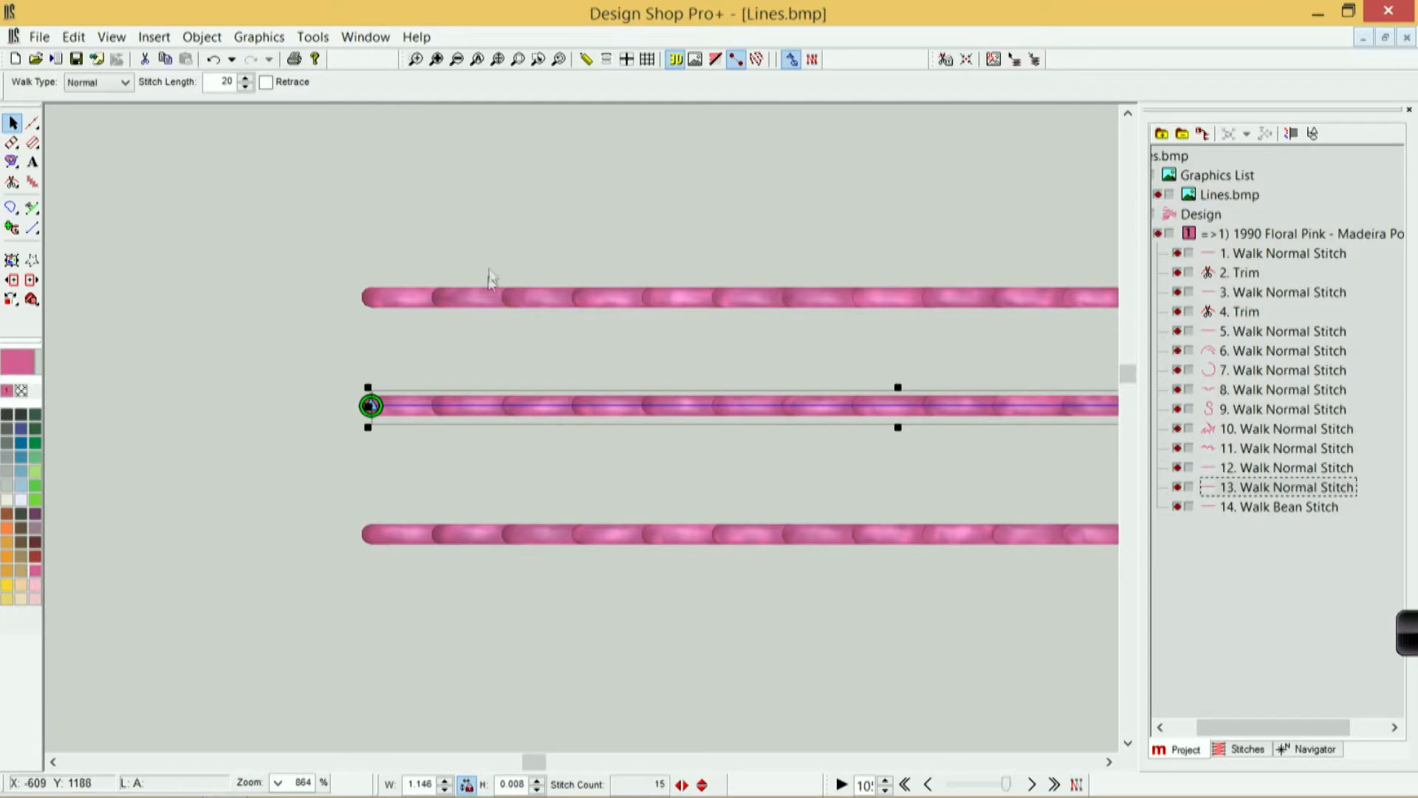
Step: Turn on Retrace for the middle walk line
{"action": "left_click", "coordinate": [494, 200]}
{"action": "left_click", "coordinate": [472, 392]}
{"action": "left_click", "coordinate": [265, 83]}
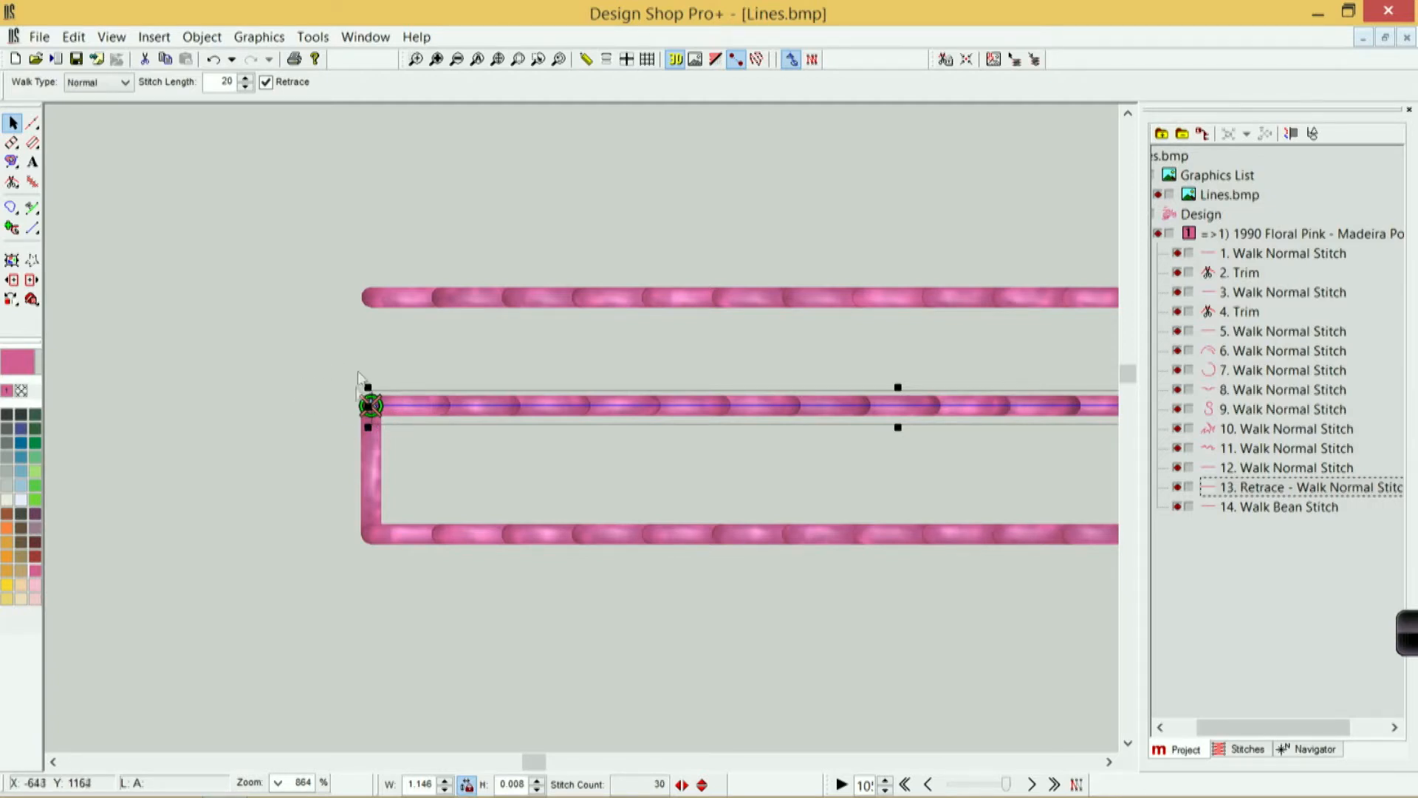
{"action": "left_click", "coordinate": [267, 357]}
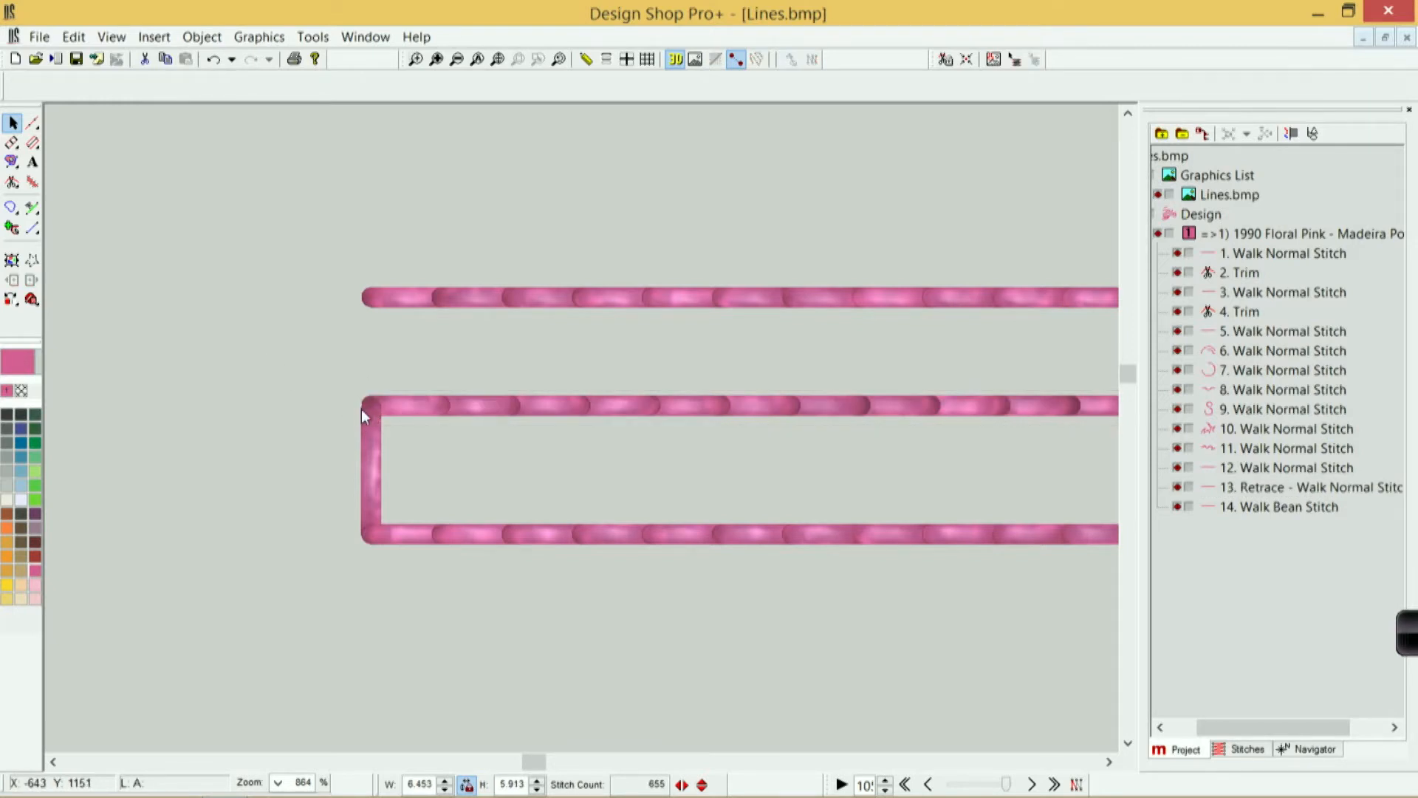
{"action": "scroll", "coordinate": [491, 317], "scroll_direction": "right", "scroll_amount": 3}
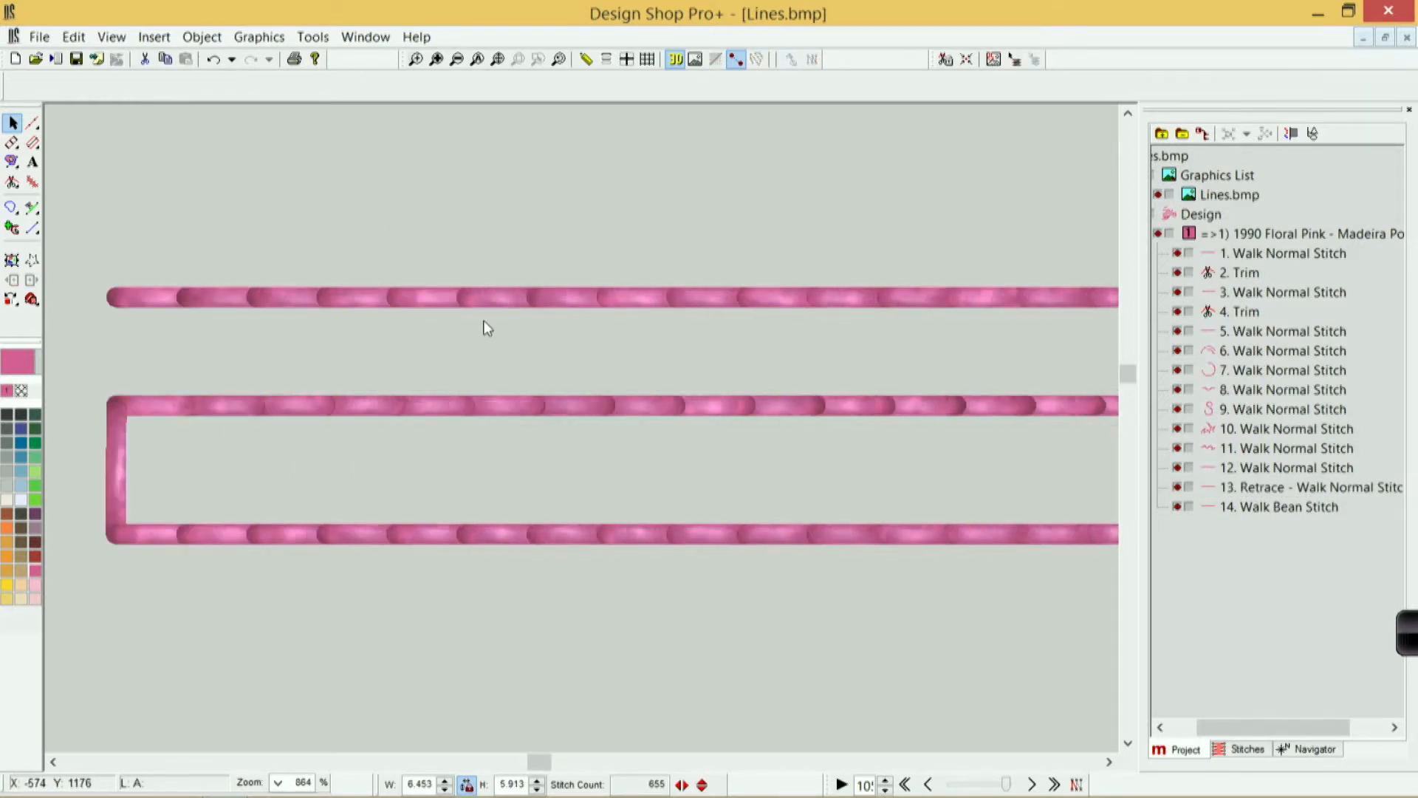
{"action": "left_click", "coordinate": [458, 61]}
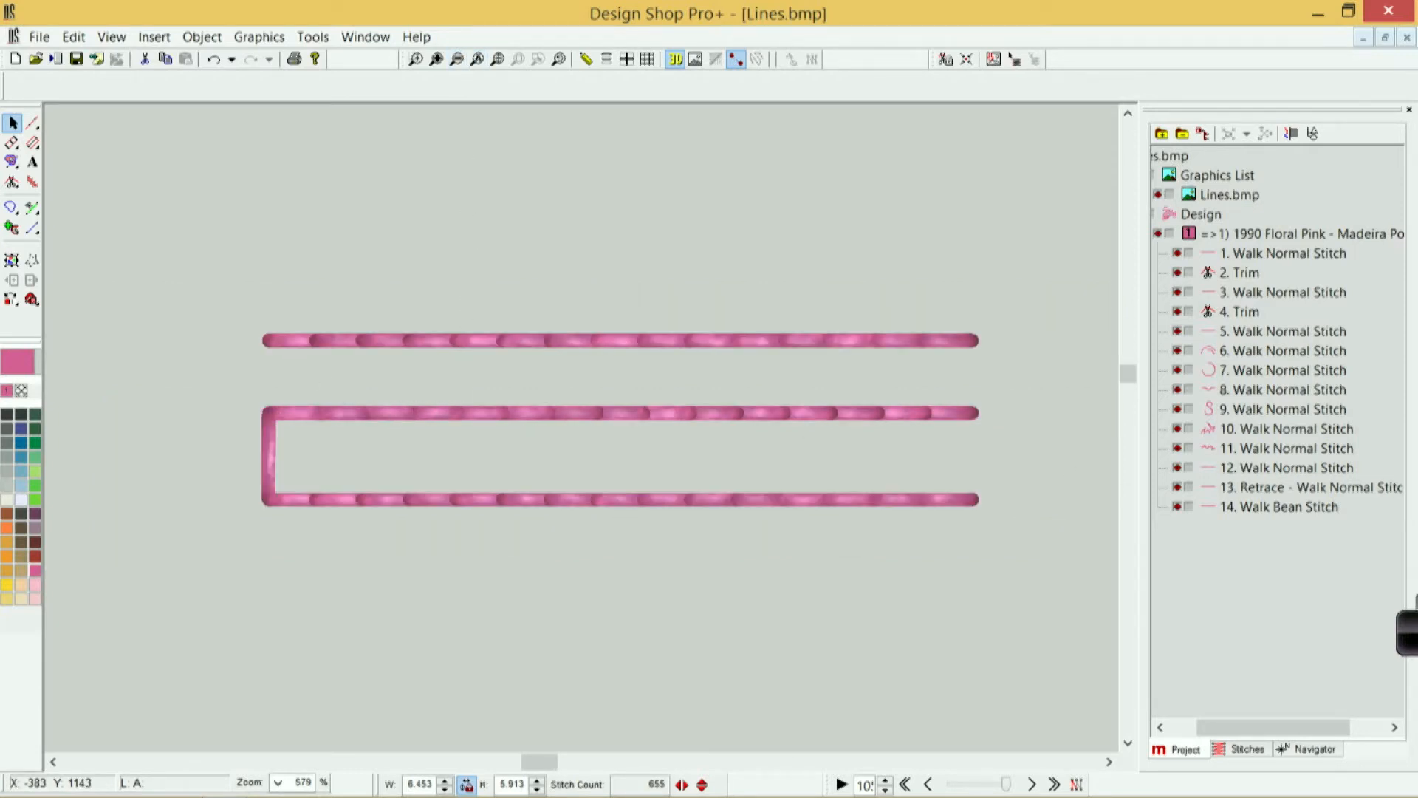
Step: Label the three lines WN, WR and WB with the annotation pen and sketch each line's stitching path with an arrowhead
{"action": "left_click", "coordinate": [1409, 647]}
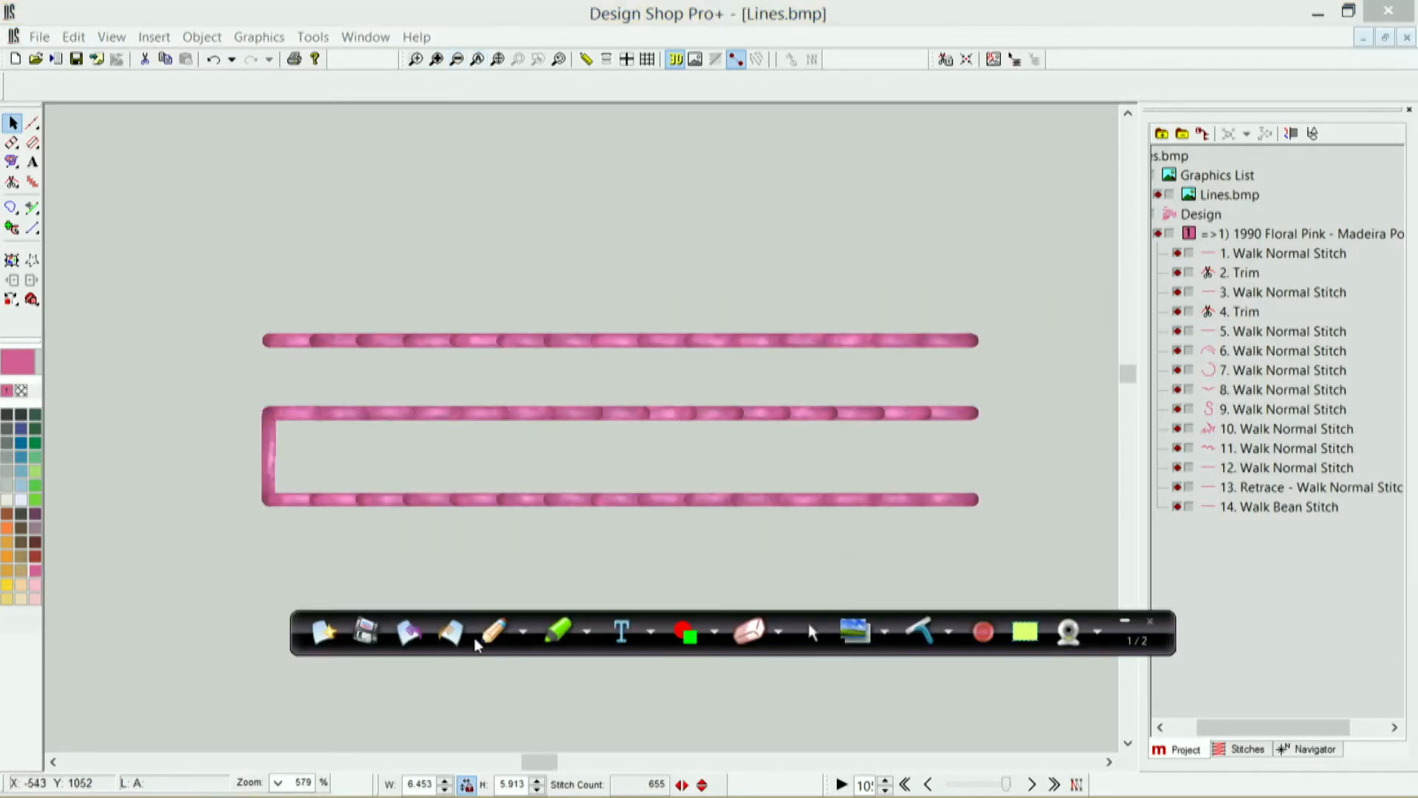
{"action": "left_click", "coordinate": [1124, 621]}
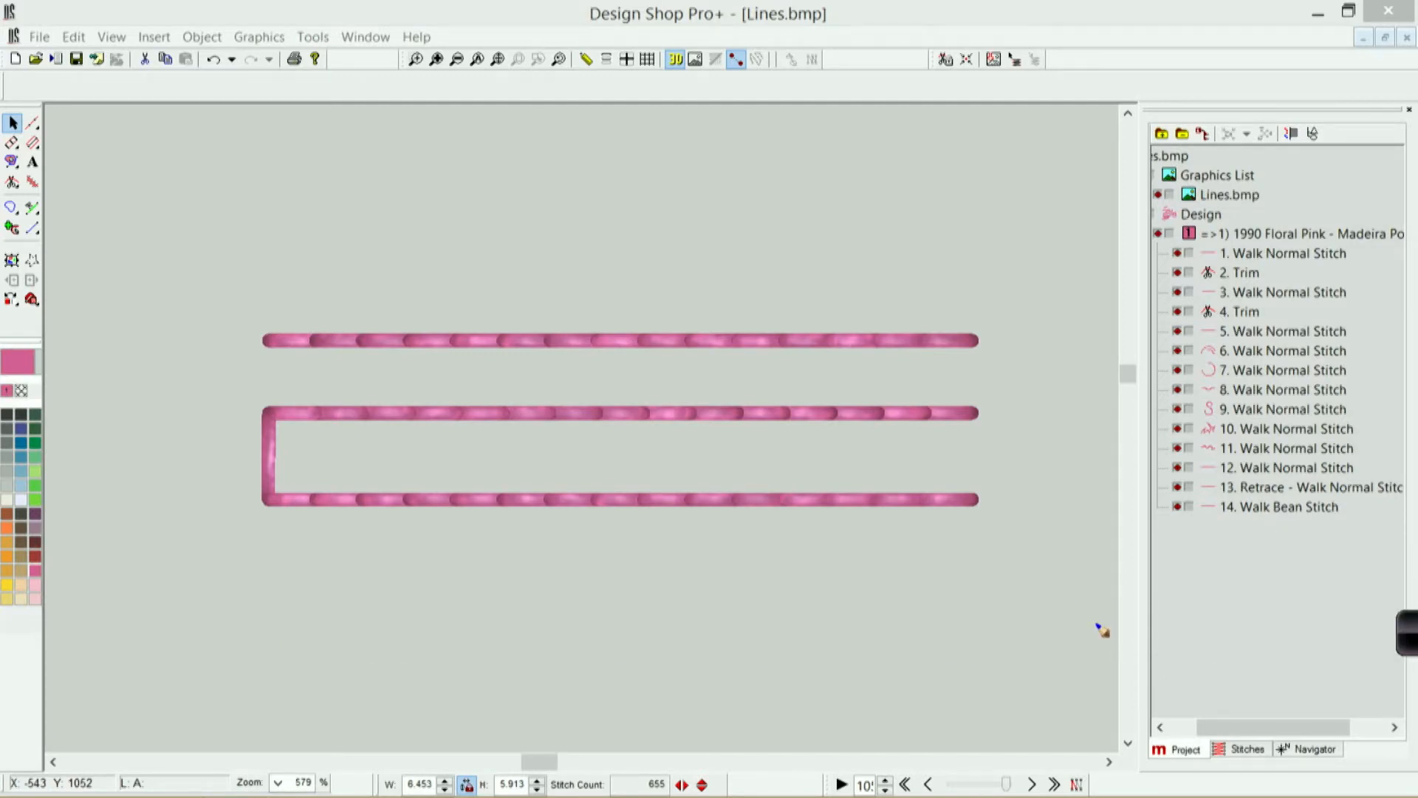
{"action": "mouse_move", "coordinate": [108, 318]}
{"action": "left_mouse_down"}
{"action": "mouse_move", "coordinate": [147, 346]}
{"action": "mouse_move", "coordinate": [167, 313]}
{"action": "mouse_move", "coordinate": [185, 341]}
{"action": "left_mouse_up"}
{"action": "left_click_drag", "start_coordinate": [189, 325], "coordinate": [198, 291]}
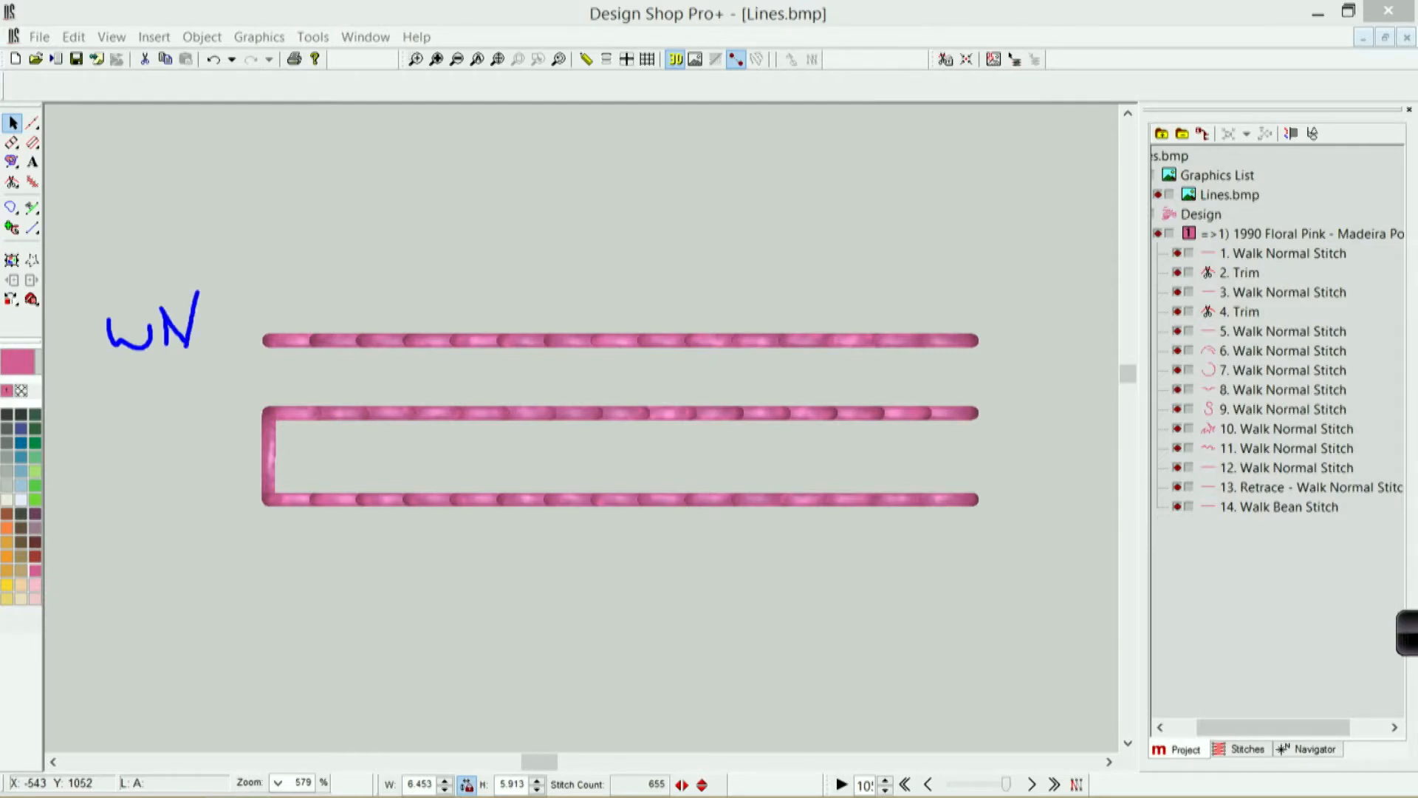
{"action": "mouse_move", "coordinate": [269, 324]}
{"action": "left_mouse_down"}
{"action": "mouse_move", "coordinate": [959, 347]}
{"action": "mouse_move", "coordinate": [932, 372]}
{"action": "left_mouse_up"}
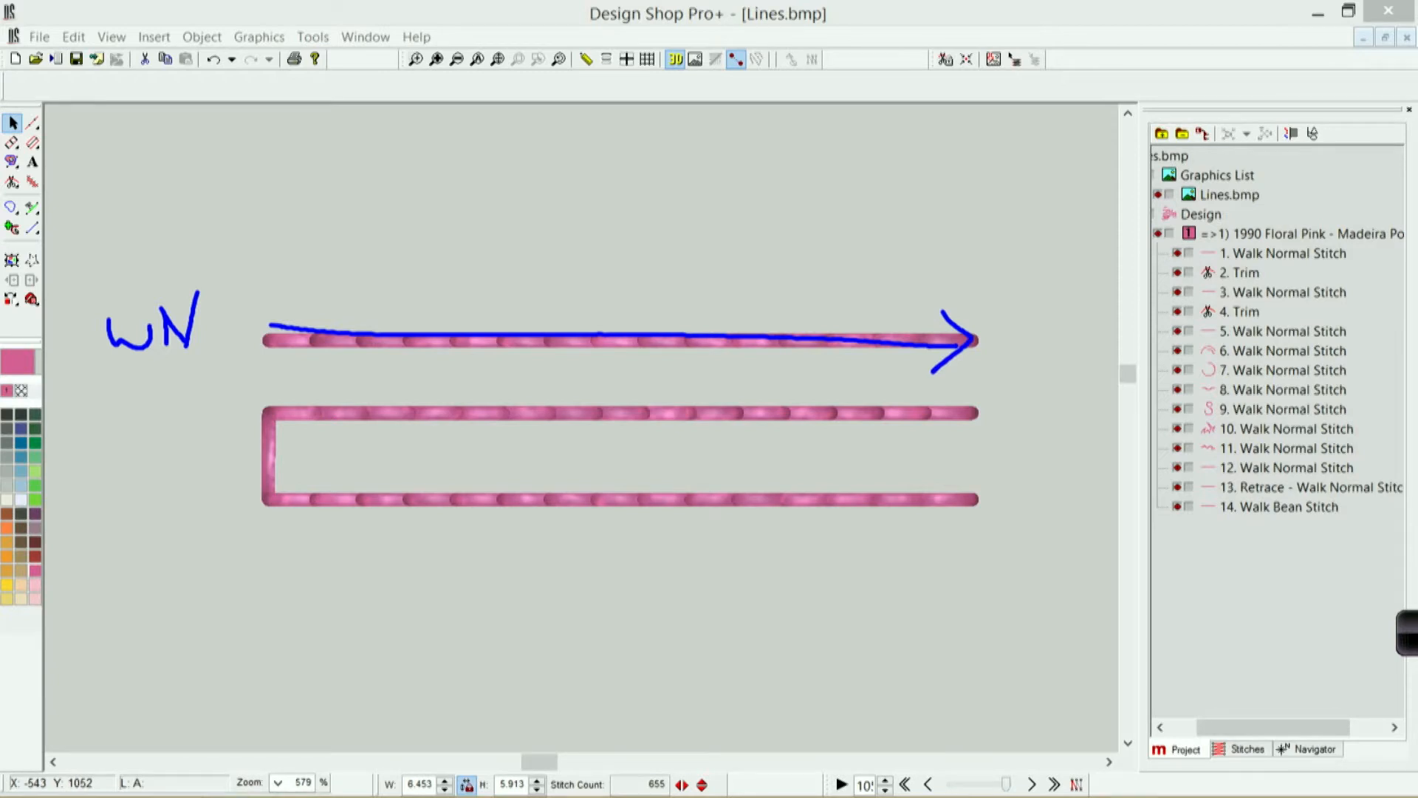
{"action": "mouse_move", "coordinate": [110, 399]}
{"action": "left_mouse_down"}
{"action": "mouse_move", "coordinate": [179, 418]}
{"action": "mouse_move", "coordinate": [199, 396]}
{"action": "mouse_move", "coordinate": [216, 422]}
{"action": "mouse_move", "coordinate": [977, 415]}
{"action": "mouse_move", "coordinate": [267, 418]}
{"action": "mouse_move", "coordinate": [297, 389]}
{"action": "mouse_move", "coordinate": [266, 430]}
{"action": "left_mouse_up"}
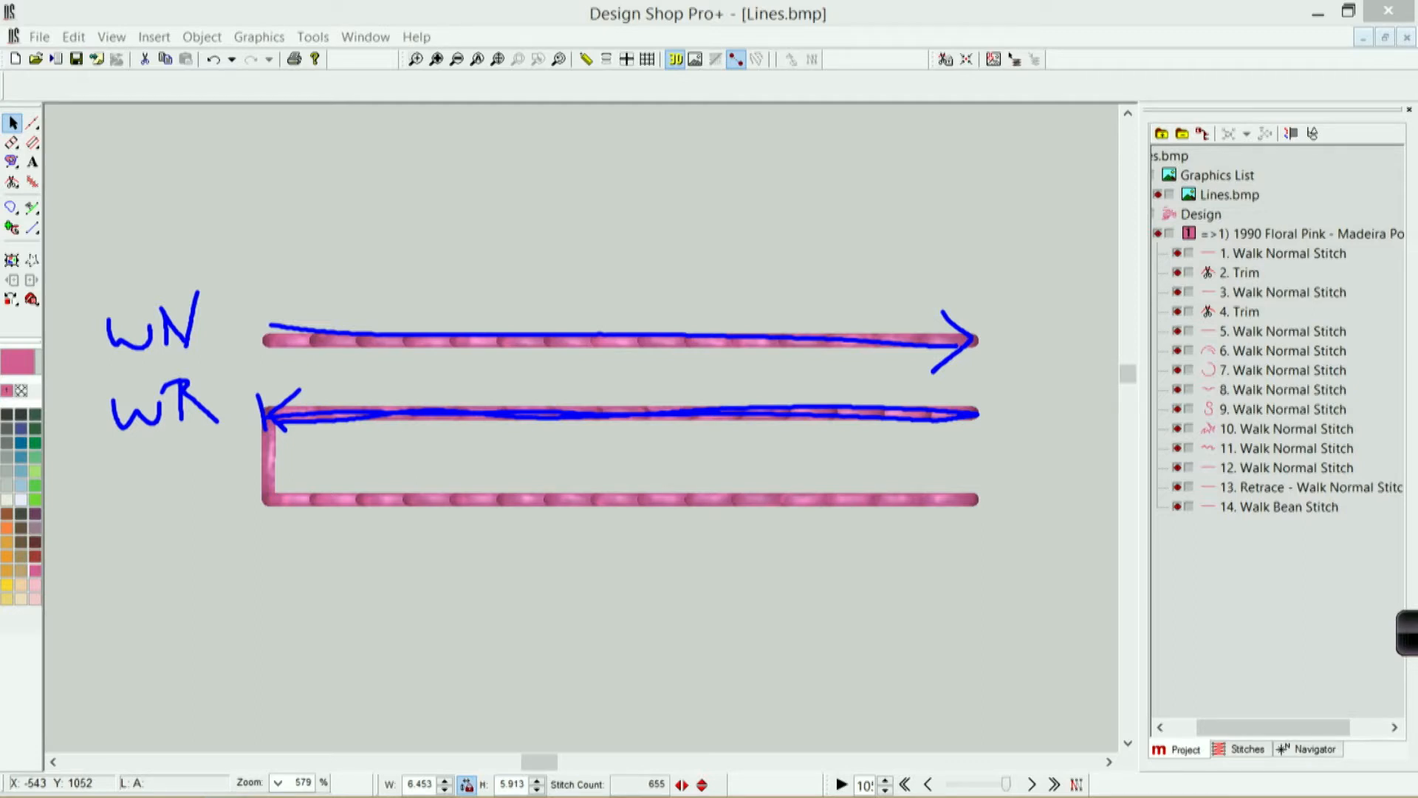
{"action": "mouse_move", "coordinate": [112, 471]}
{"action": "left_mouse_down"}
{"action": "mouse_move", "coordinate": [148, 508]}
{"action": "mouse_move", "coordinate": [163, 476]}
{"action": "mouse_move", "coordinate": [186, 495]}
{"action": "mouse_move", "coordinate": [303, 505]}
{"action": "mouse_move", "coordinate": [265, 500]}
{"action": "mouse_move", "coordinate": [971, 501]}
{"action": "mouse_move", "coordinate": [945, 527]}
{"action": "left_mouse_up"}
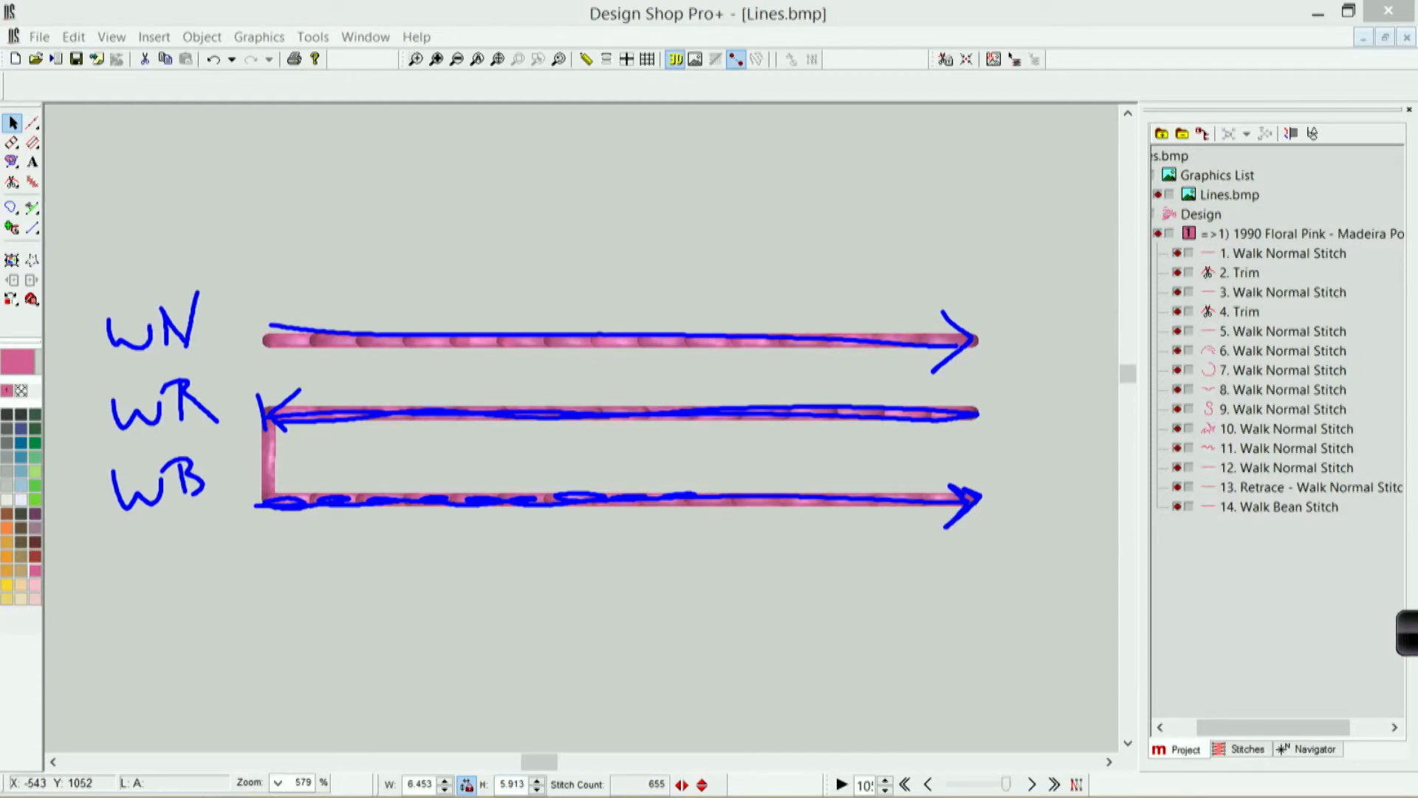
Step: Number the lines 1, 2 and 3 at their right ends, circling 1 with 2 and 2 with 3
{"action": "left_click_drag", "start_coordinate": [1023, 484], "coordinate": [1048, 511]}
{"action": "left_click_drag", "start_coordinate": [1017, 424], "coordinate": [1055, 436]}
{"action": "left_click_drag", "start_coordinate": [1024, 302], "coordinate": [1019, 351]}
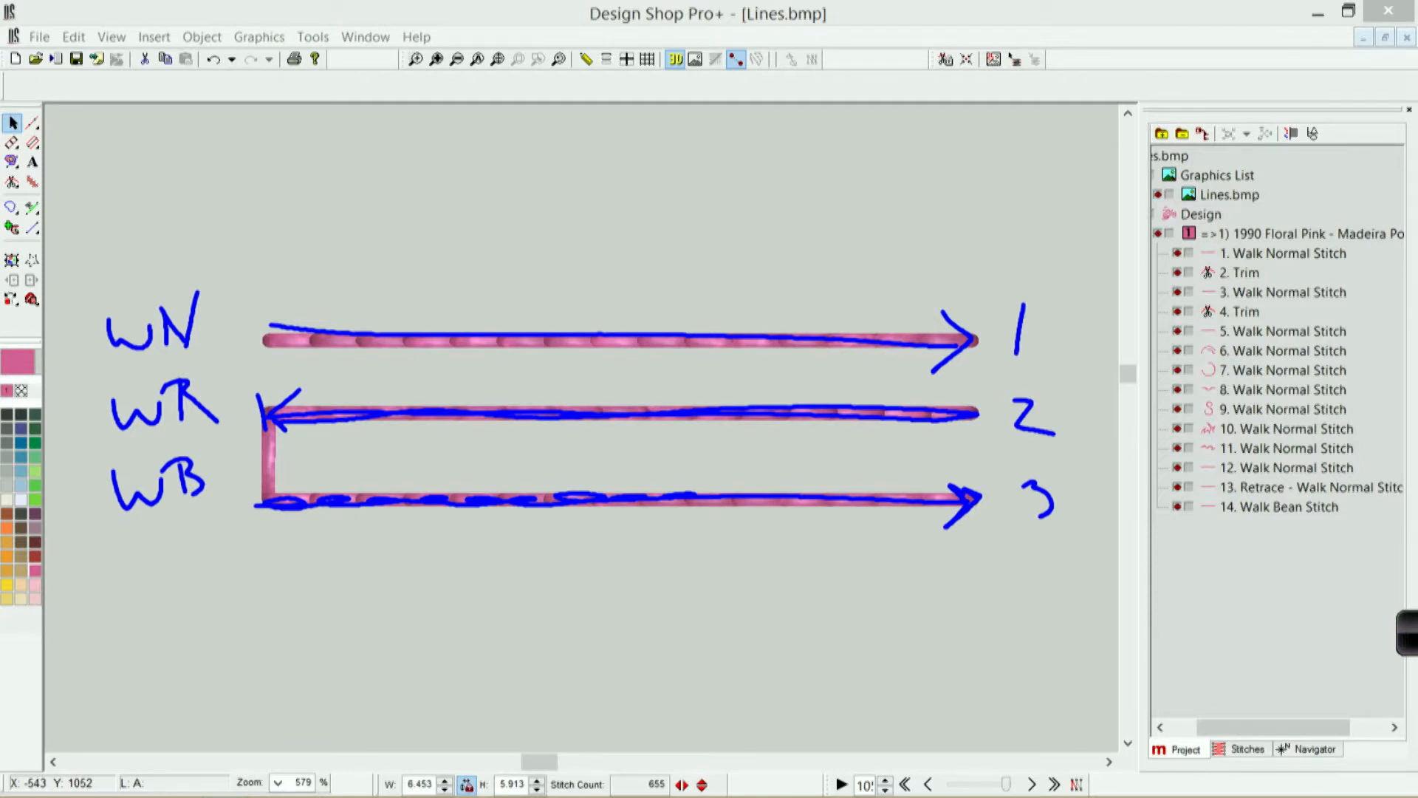
{"action": "mouse_move", "coordinate": [1069, 291]}
{"action": "left_mouse_down"}
{"action": "mouse_move", "coordinate": [984, 314]}
{"action": "mouse_move", "coordinate": [1061, 309]}
{"action": "left_mouse_up"}
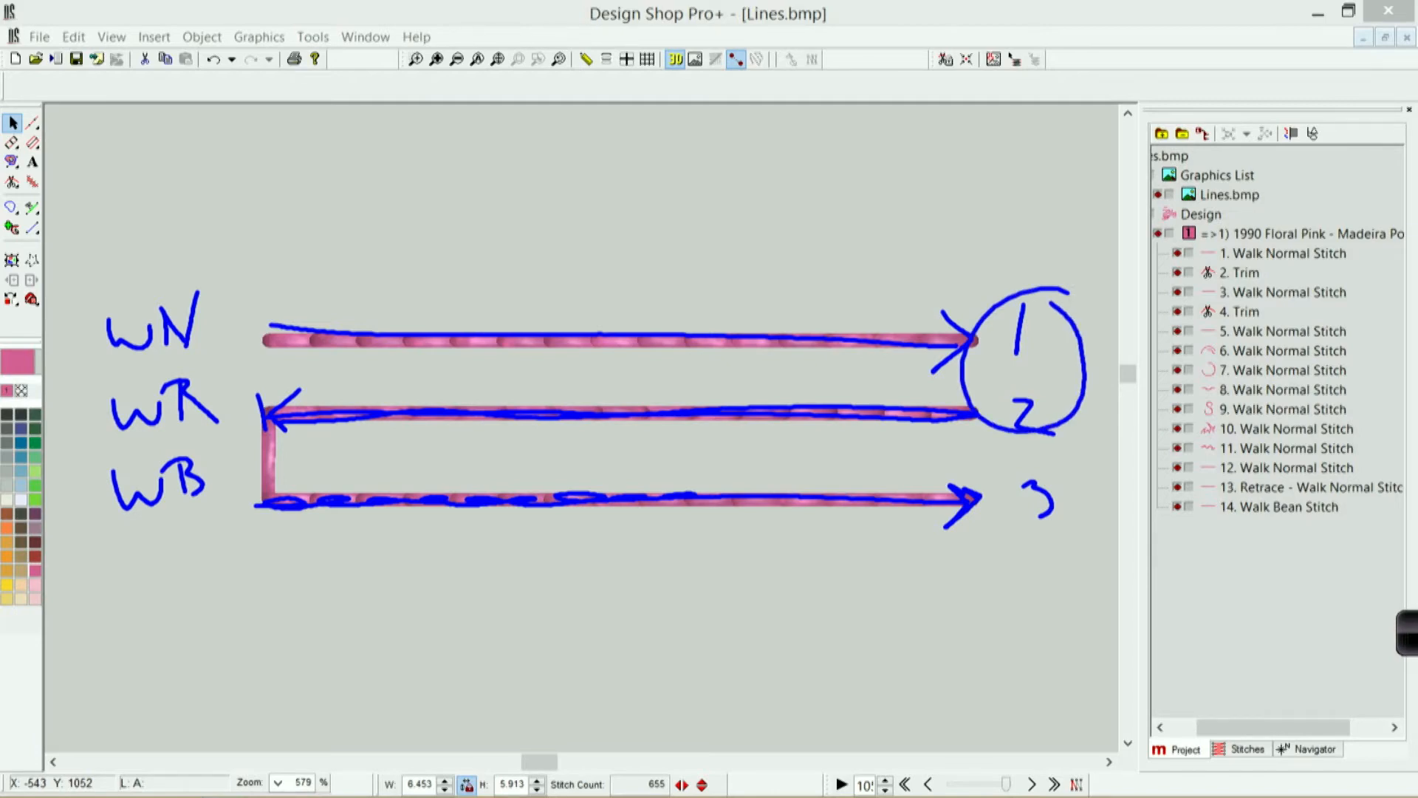
{"action": "mouse_move", "coordinate": [1080, 423]}
{"action": "left_mouse_down"}
{"action": "mouse_move", "coordinate": [1038, 537]}
{"action": "mouse_move", "coordinate": [1068, 405]}
{"action": "left_mouse_up"}
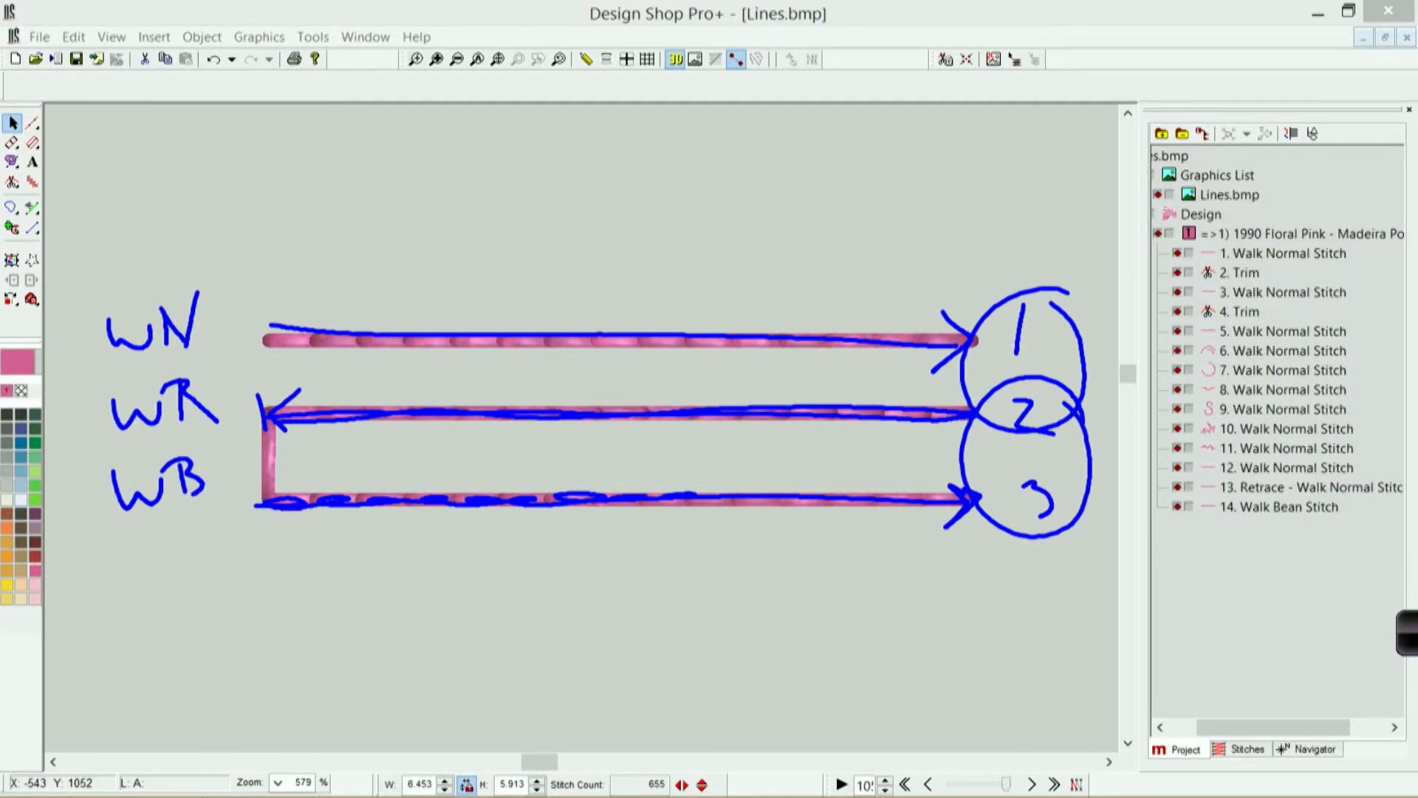
Step: Clear all pen annotations, put the annotation toolbar away and return to normal pointing
{"action": "left_click", "coordinate": [1407, 645]}
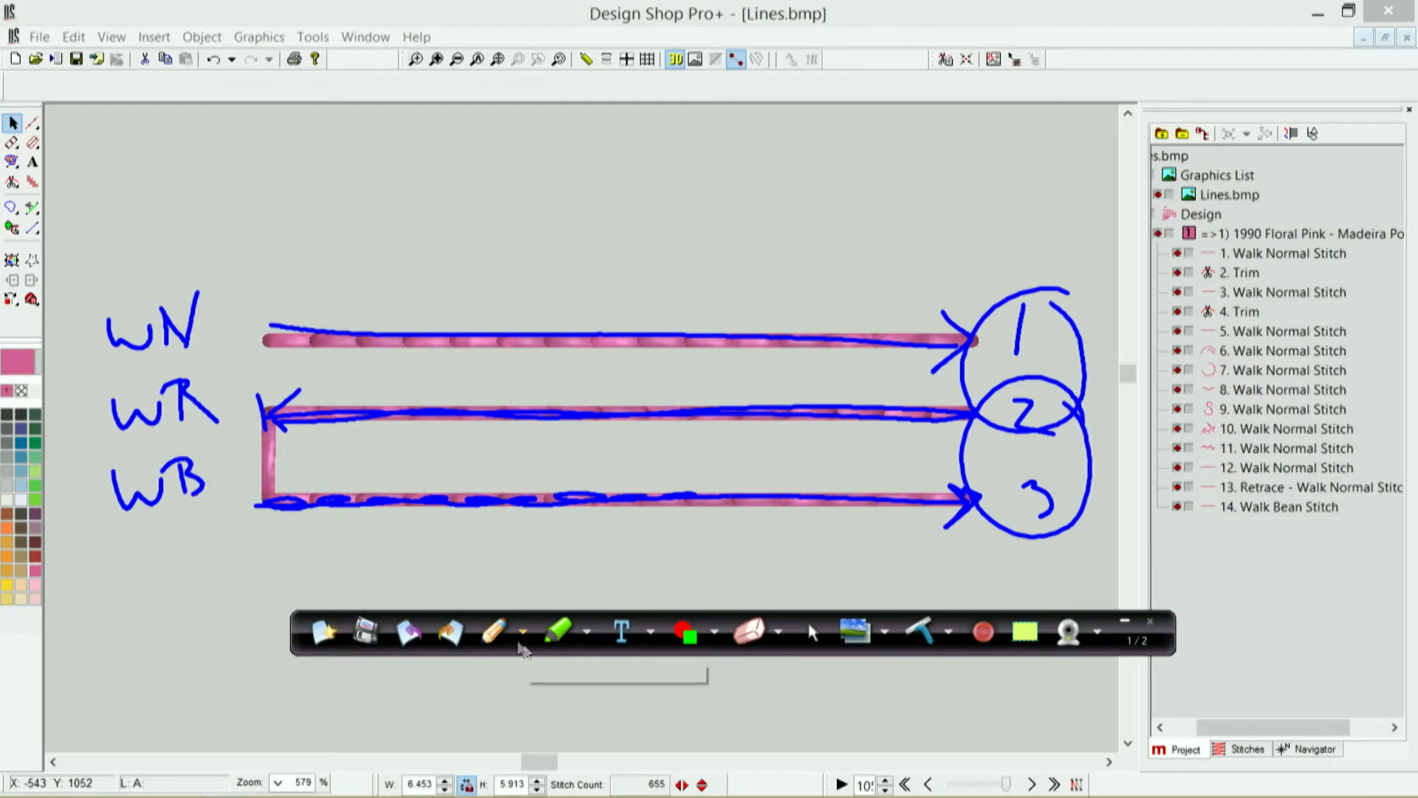
{"action": "left_click", "coordinate": [524, 632]}
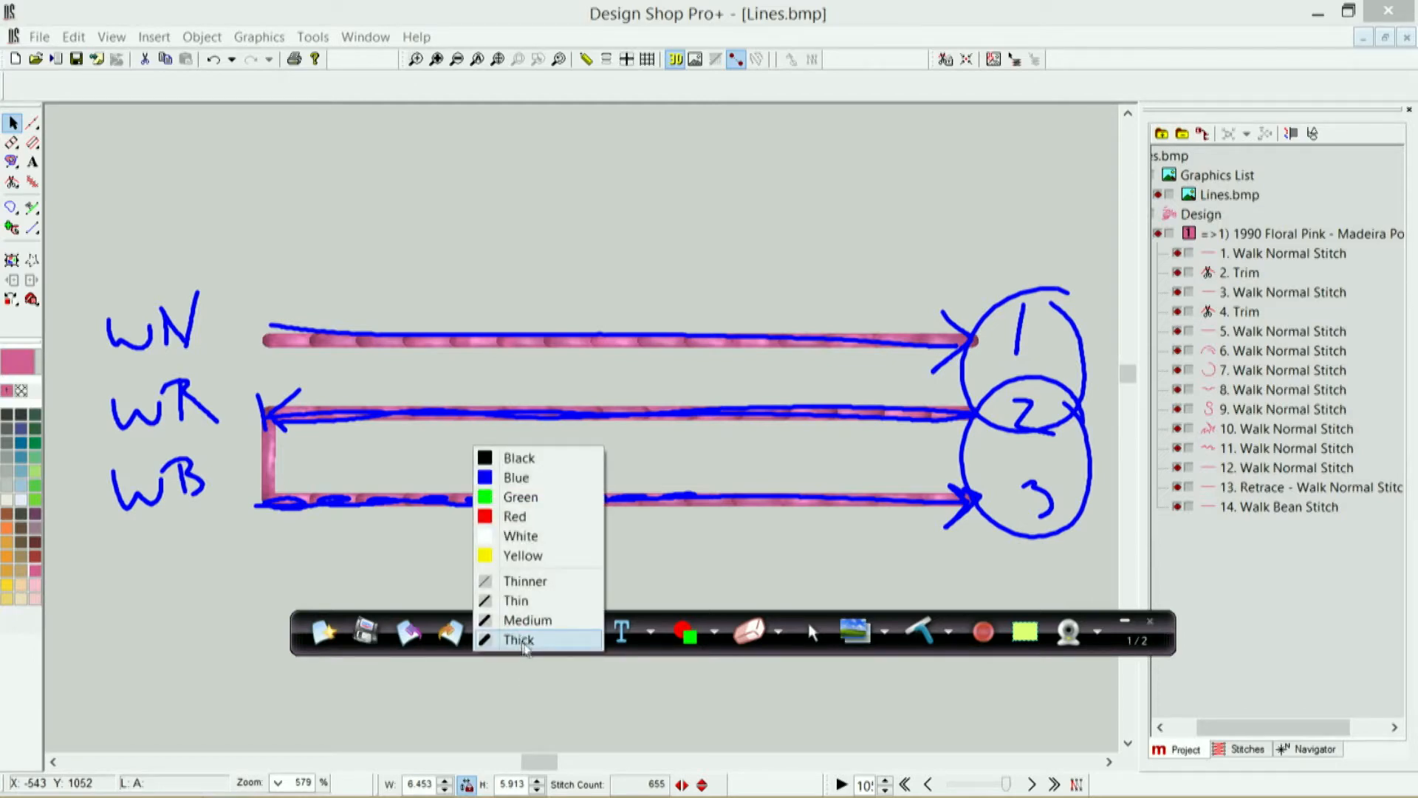
{"action": "left_click", "coordinate": [920, 633]}
{"action": "left_click", "coordinate": [920, 632]}
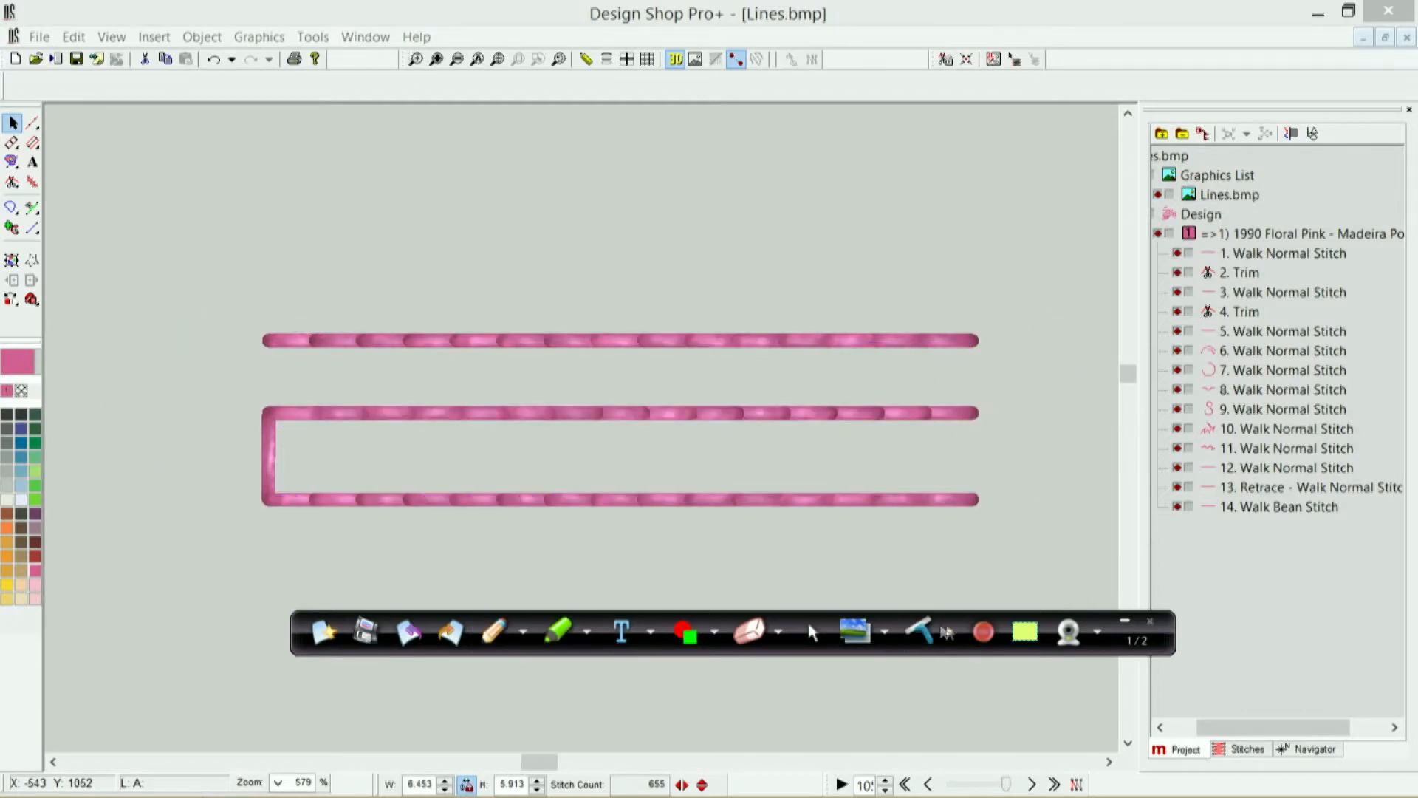
{"action": "left_click", "coordinate": [1128, 623]}
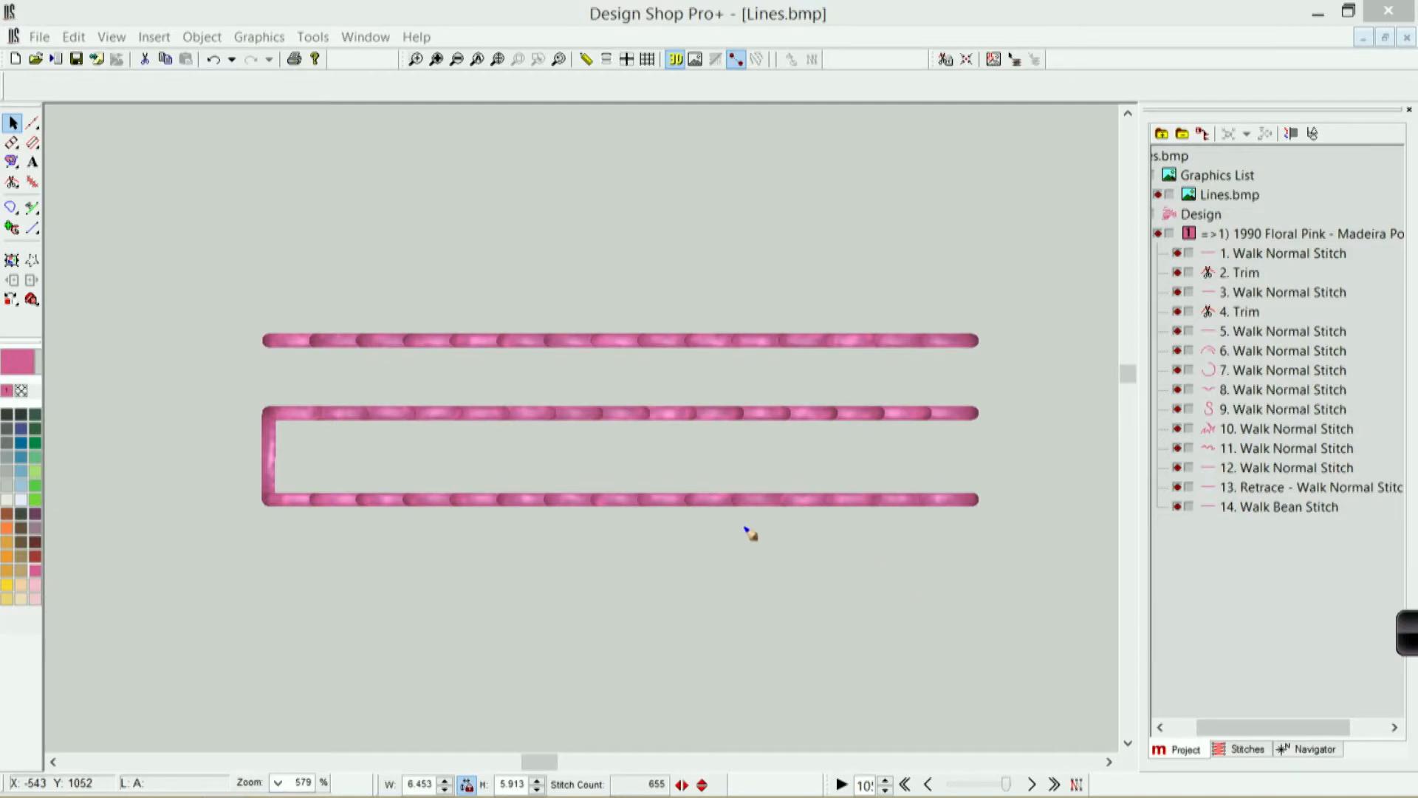
{"action": "left_click", "coordinate": [1408, 634]}
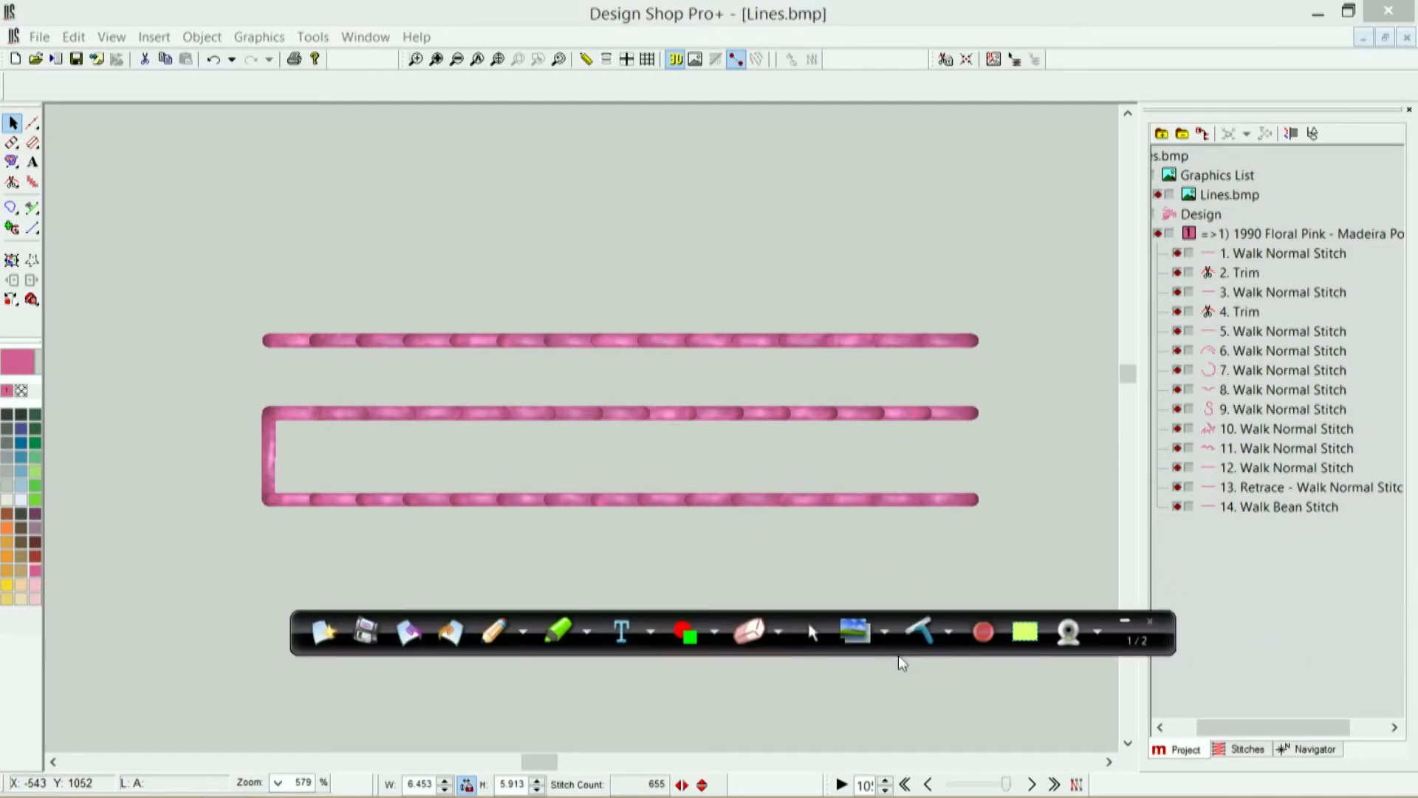
{"action": "left_click", "coordinate": [1125, 623]}
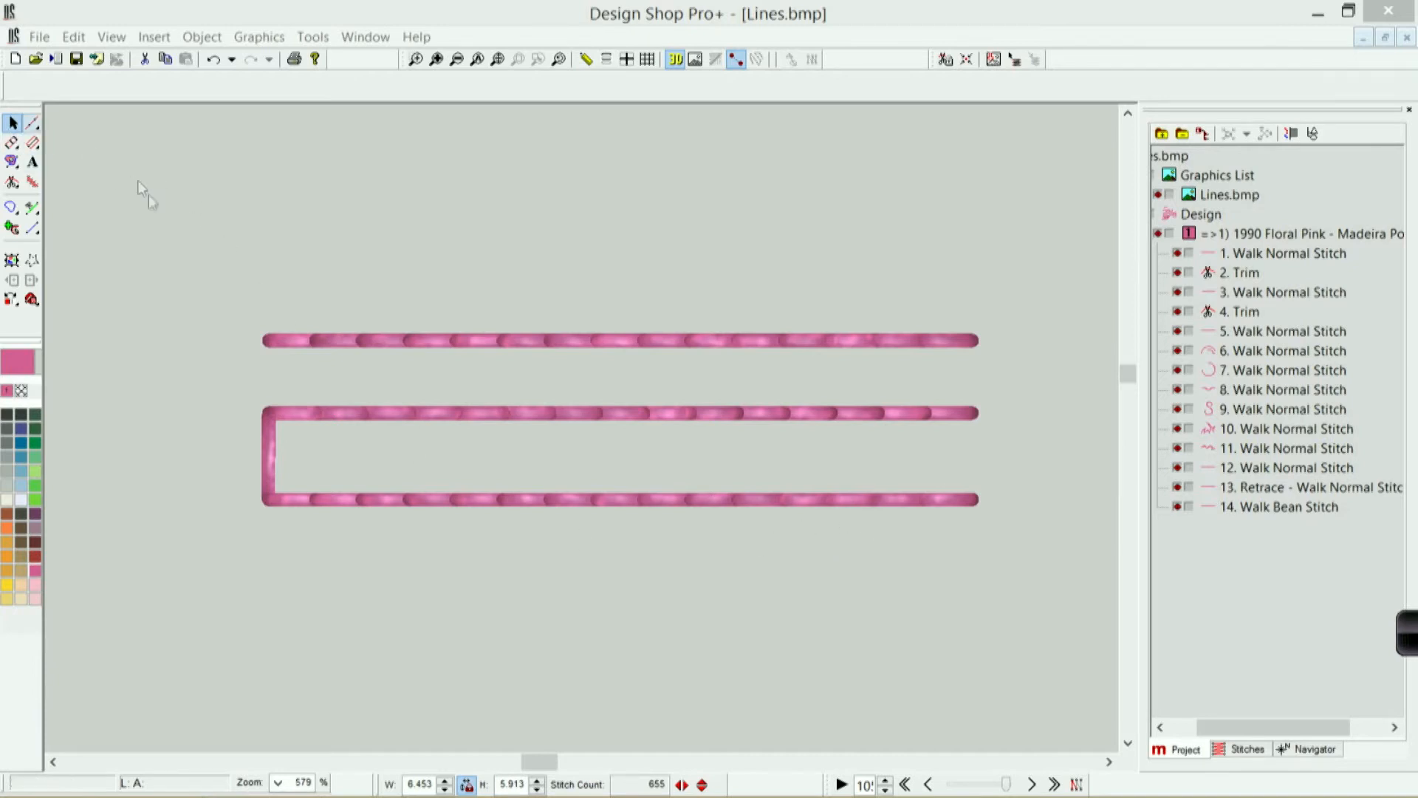
Step: Digitize a closed leaf-shaped complex fill outline in bright green above the lines, with straight points at its ends and curve points between
{"action": "scroll", "coordinate": [210, 289], "scroll_direction": "up", "scroll_amount": 5}
{"action": "left_click", "coordinate": [12, 161]}
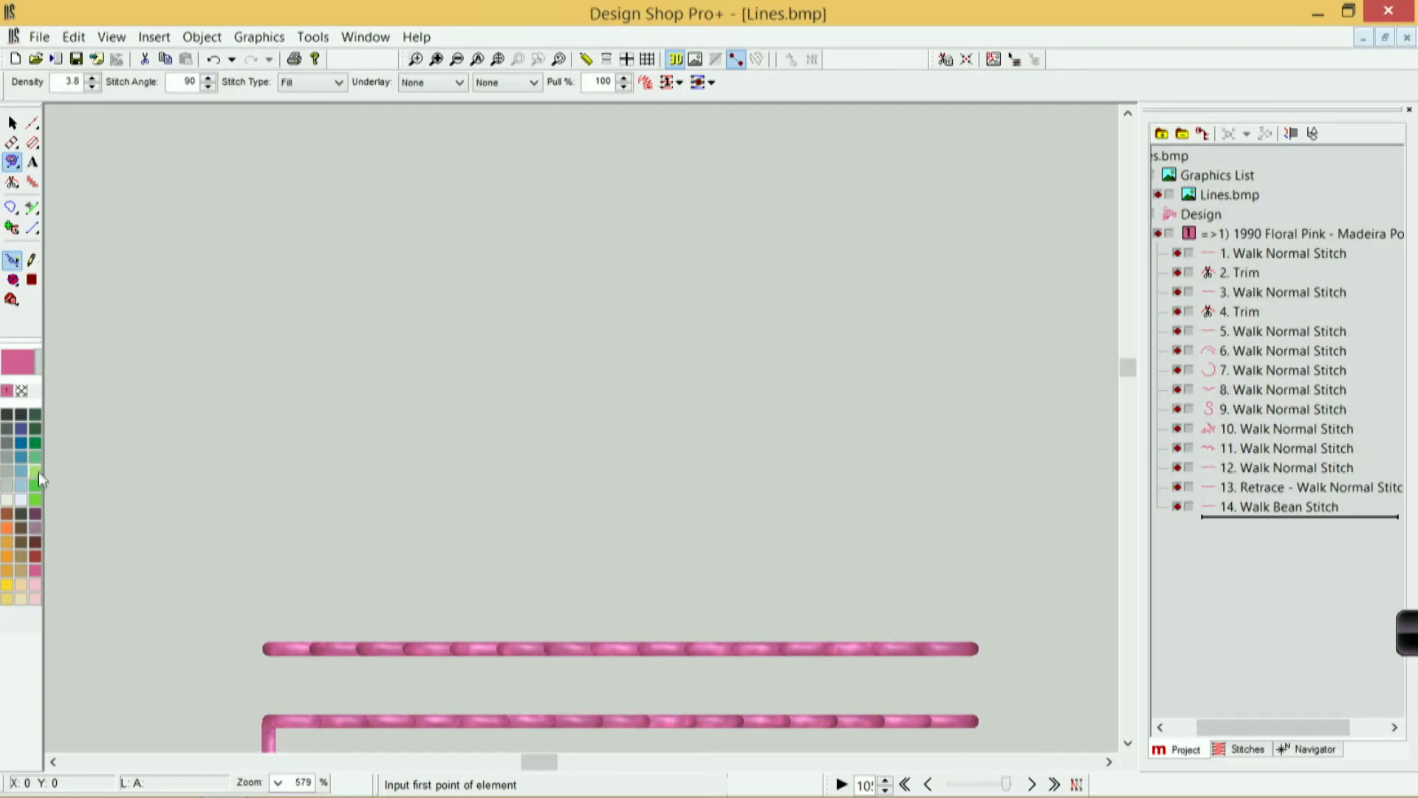
{"action": "left_click", "coordinate": [36, 484]}
{"action": "left_click", "coordinate": [251, 484]}
{"action": "right_click", "coordinate": [308, 368]}
{"action": "right_click", "coordinate": [455, 360]}
{"action": "left_click", "coordinate": [498, 265]}
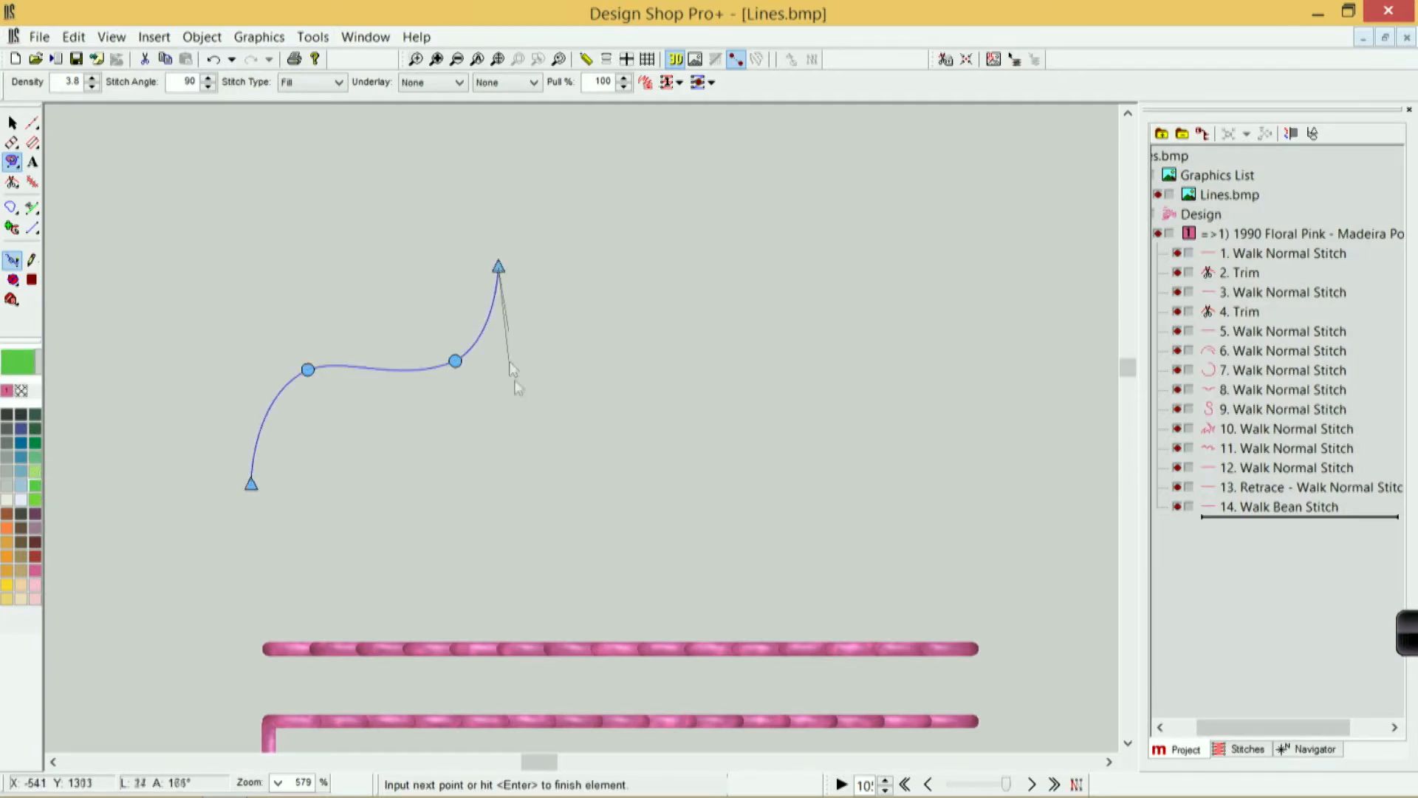
{"action": "right_click", "coordinate": [508, 448]}
{"action": "left_click", "coordinate": [253, 495]}
{"action": "key", "text": "Return"}
{"action": "key", "text": "Return"}
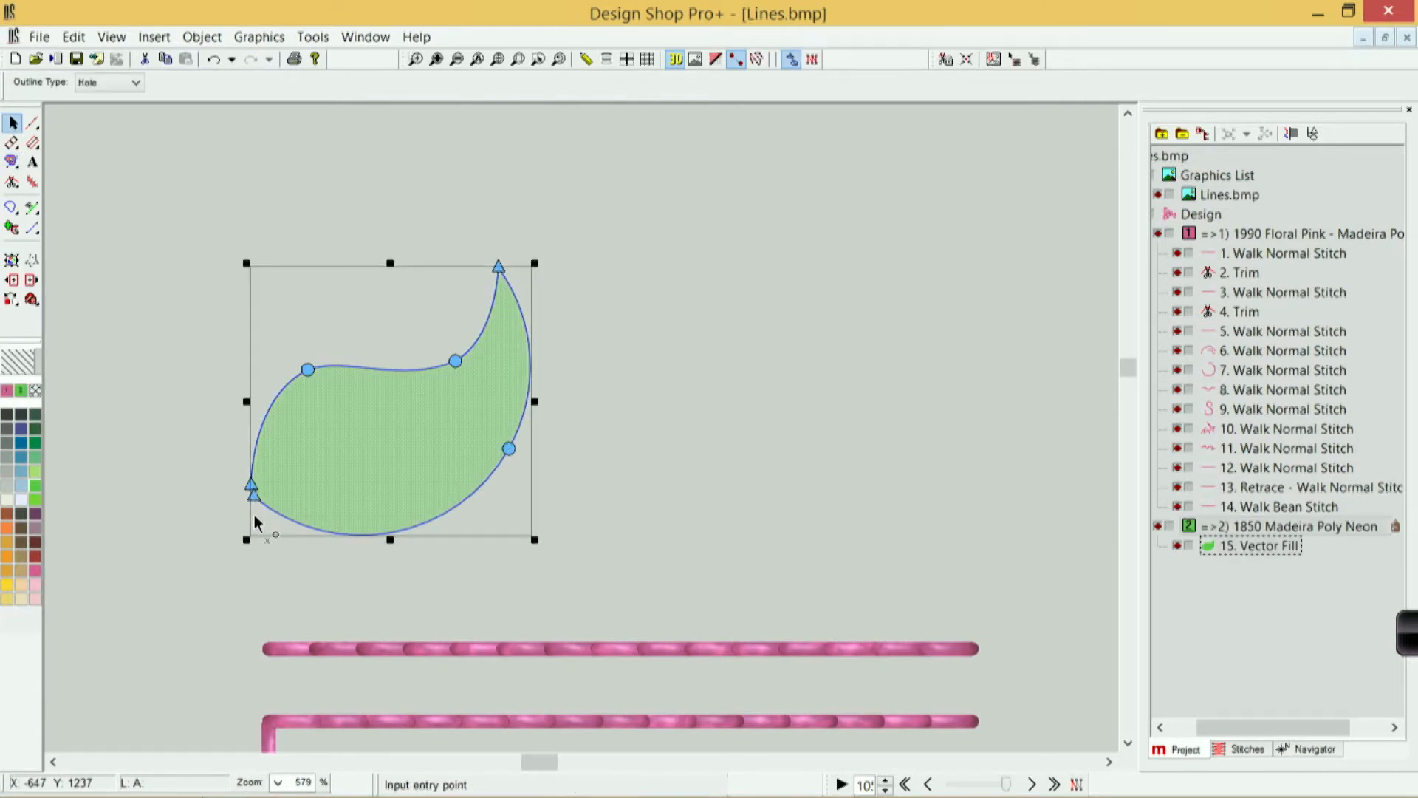
Step: Set the leaf's entry point below its lower-left corner and exit point beyond its upper tip, generating fill stitches at angle 116
{"action": "left_click", "coordinate": [254, 514]}
{"action": "left_click", "coordinate": [554, 229]}
{"action": "key", "text": "Return"}
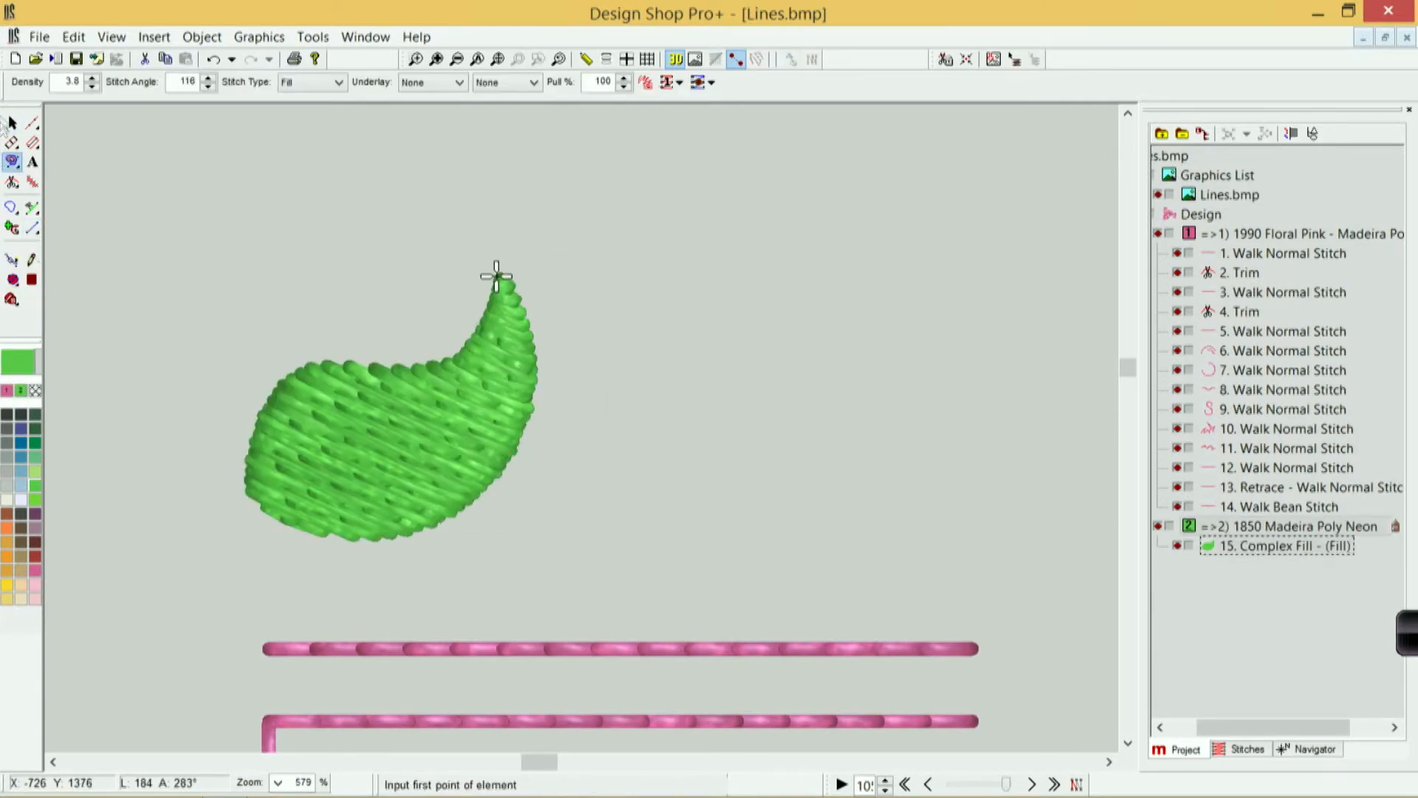
{"action": "key", "text": "Escape"}
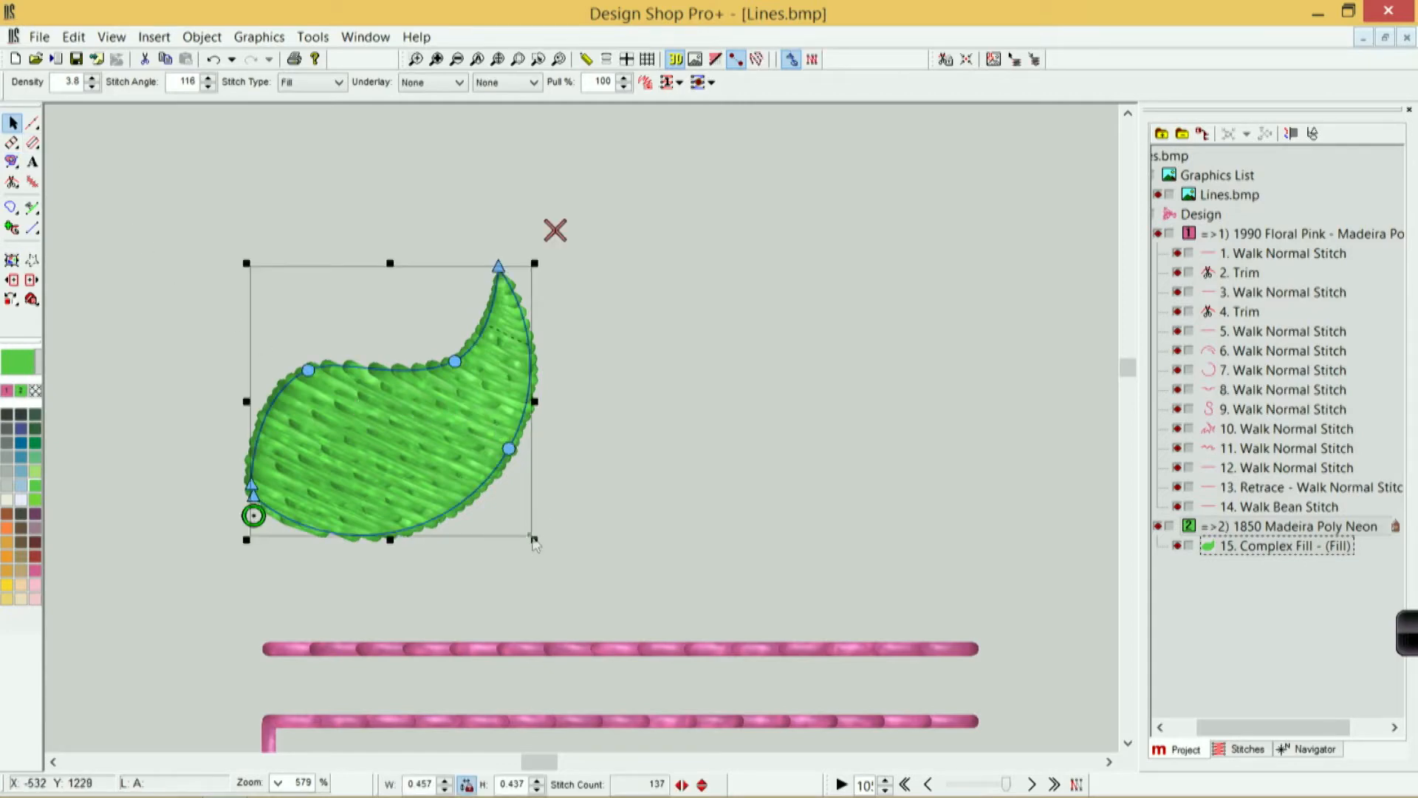
Step: Enlarge the leaf to about 0.606 wide by 0.583 high and move it up and to the left
{"action": "left_click_drag", "start_coordinate": [534, 540], "coordinate": [627, 629]}
{"action": "left_click_drag", "start_coordinate": [414, 485], "coordinate": [366, 406]}
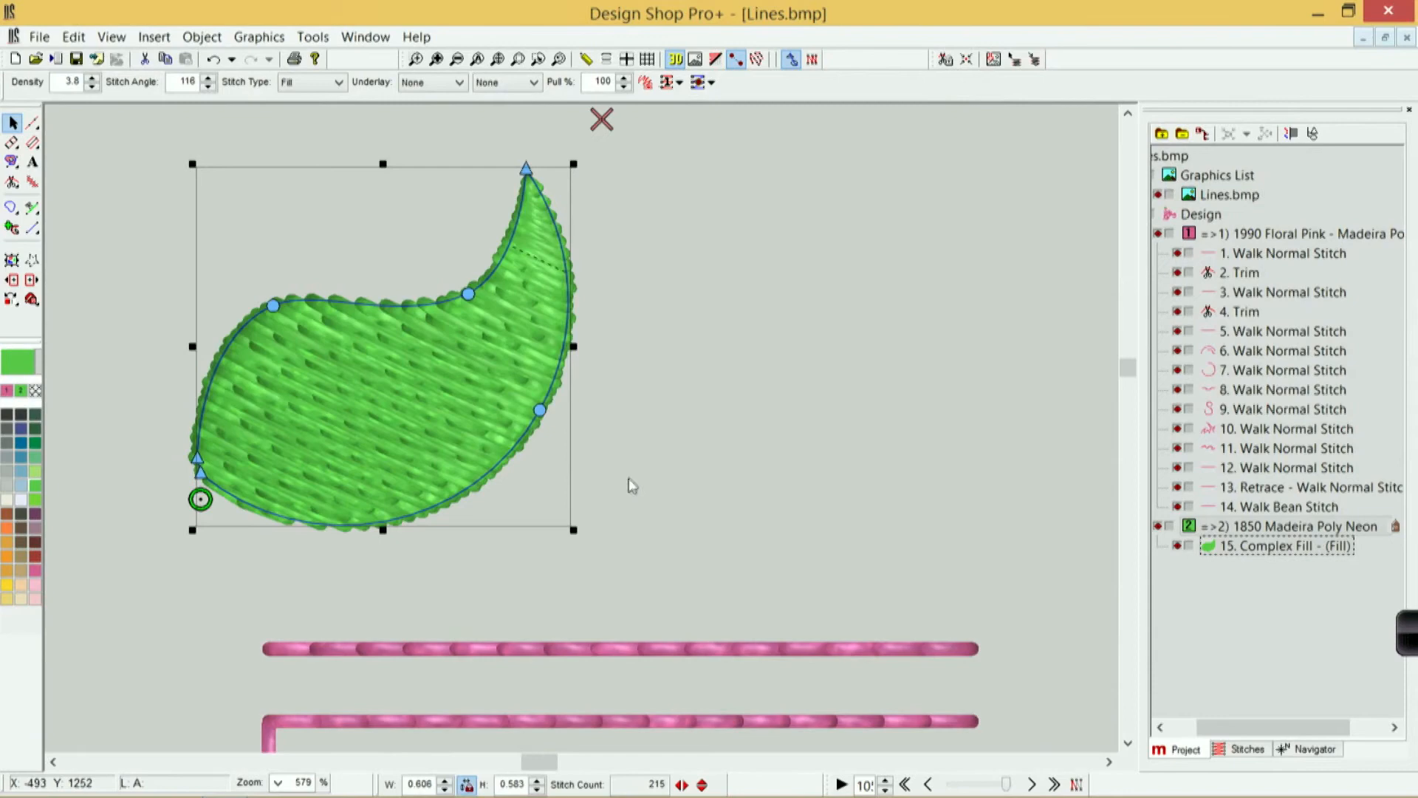
{"action": "left_click", "coordinate": [578, 432]}
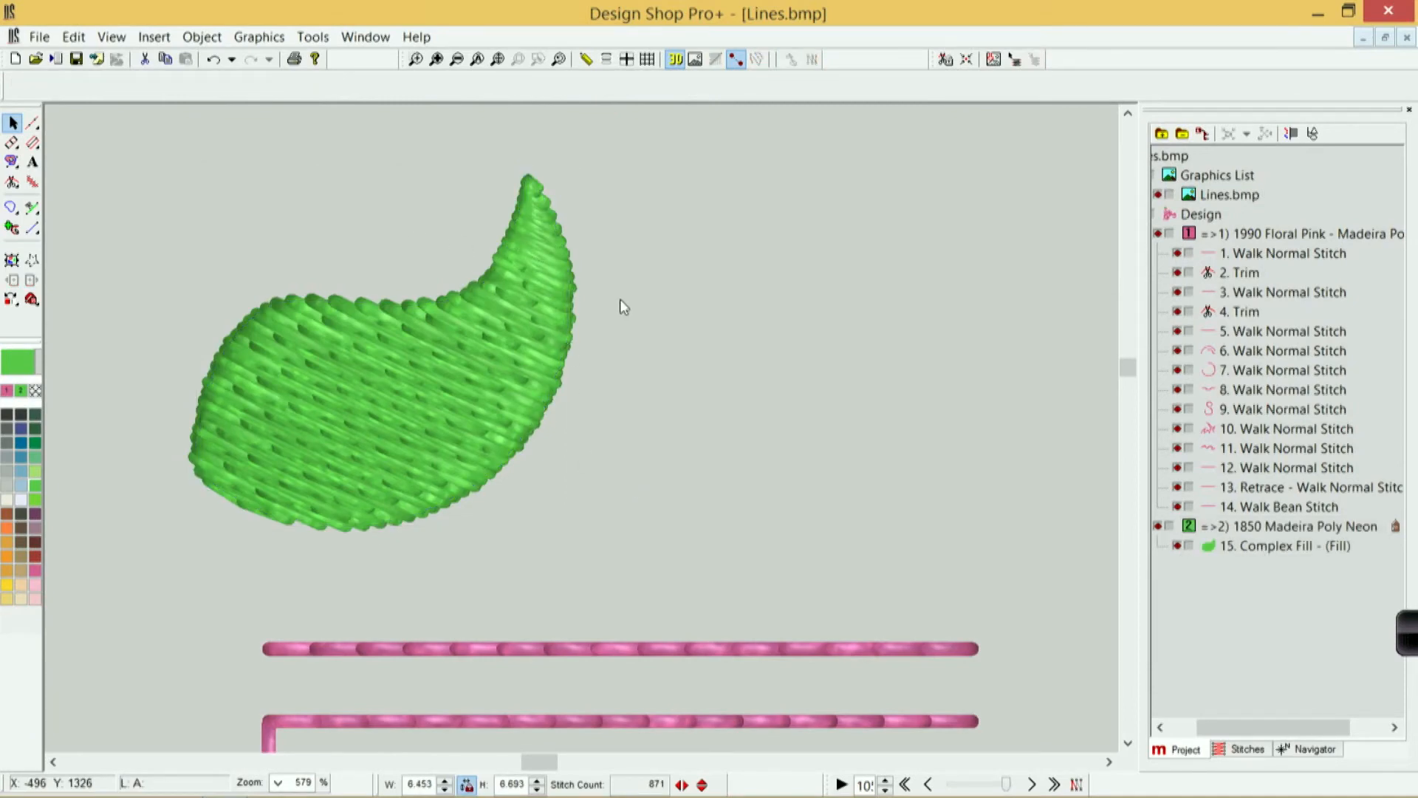
Step: Start a walk stitch with the Bean walk type and a dark green thread colour
{"action": "left_click", "coordinate": [32, 123]}
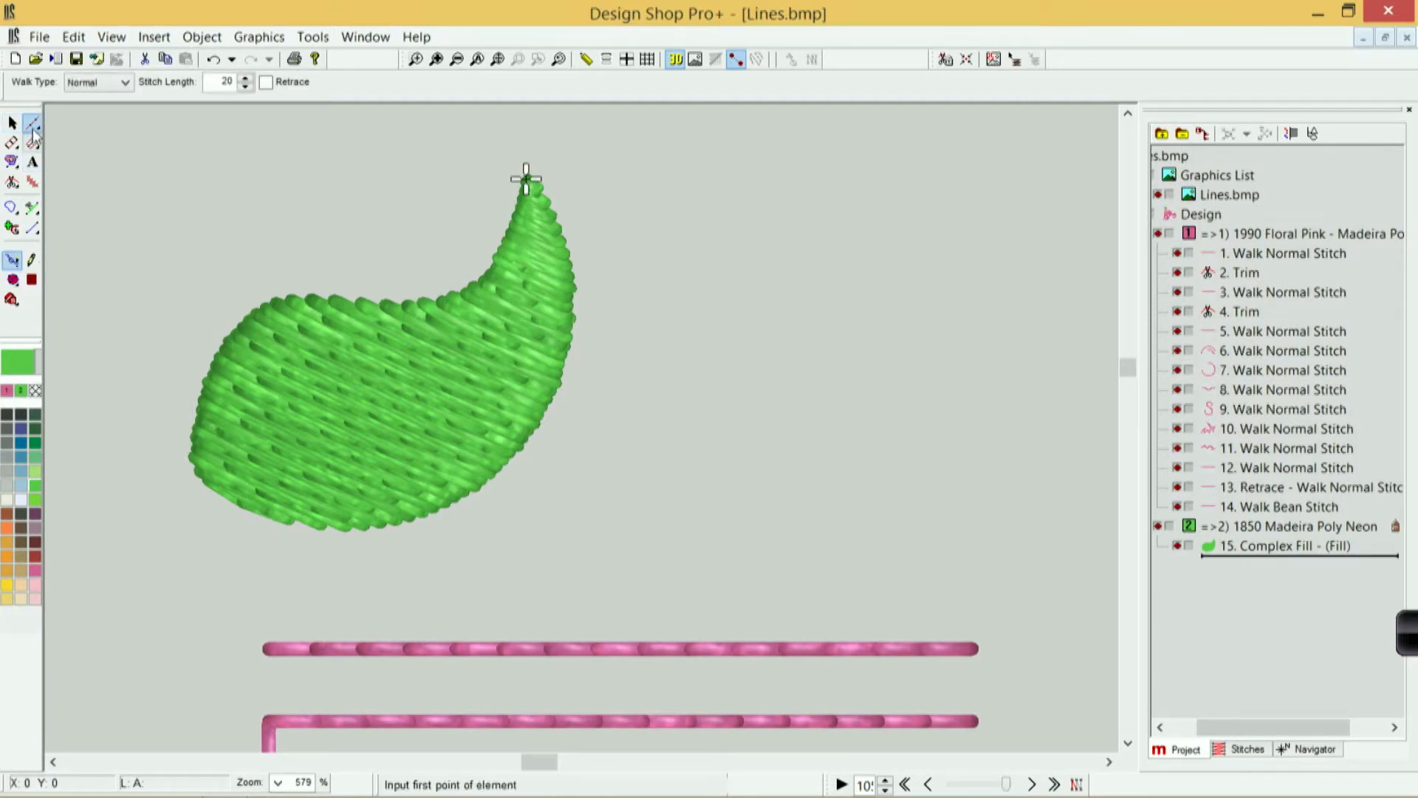
{"action": "left_click", "coordinate": [94, 83]}
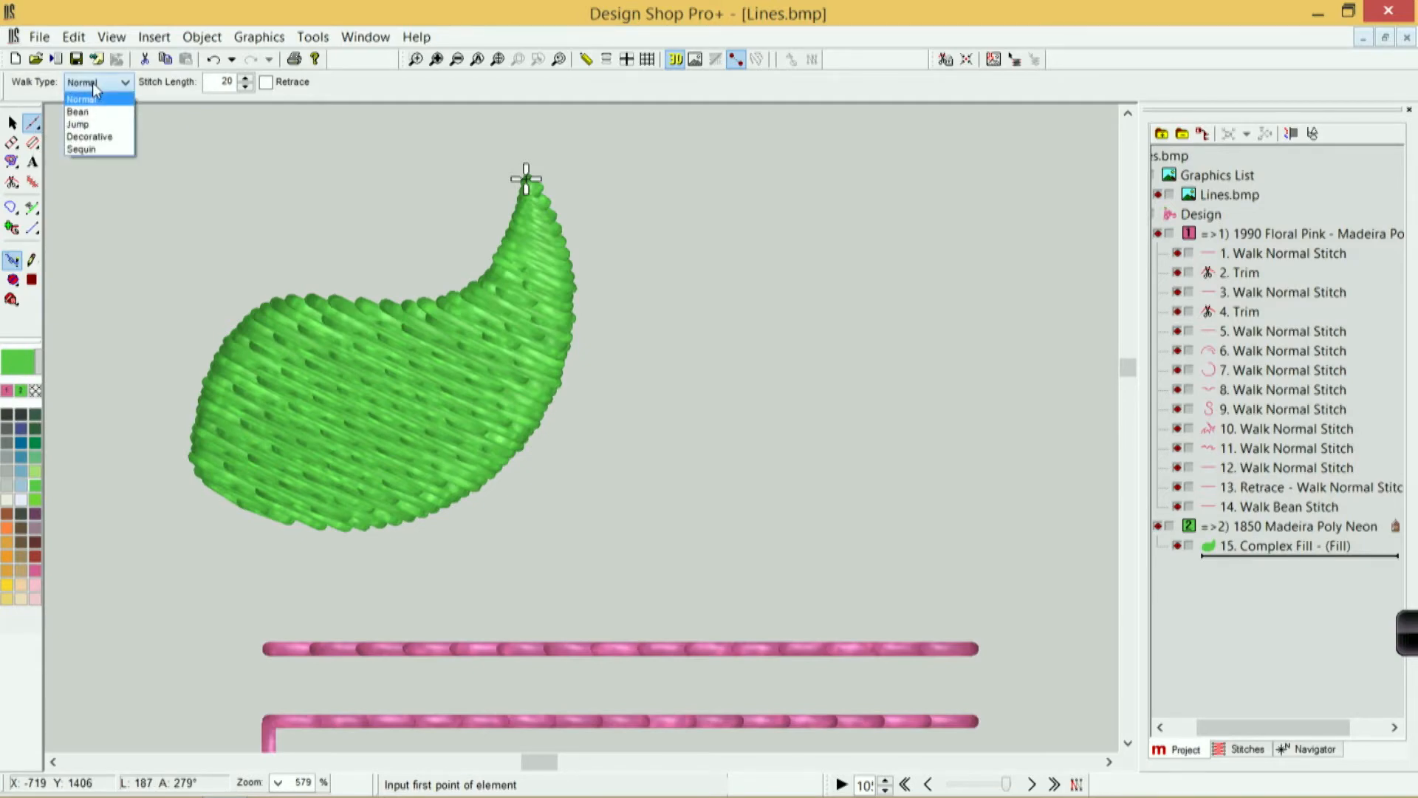
{"action": "left_click", "coordinate": [79, 112]}
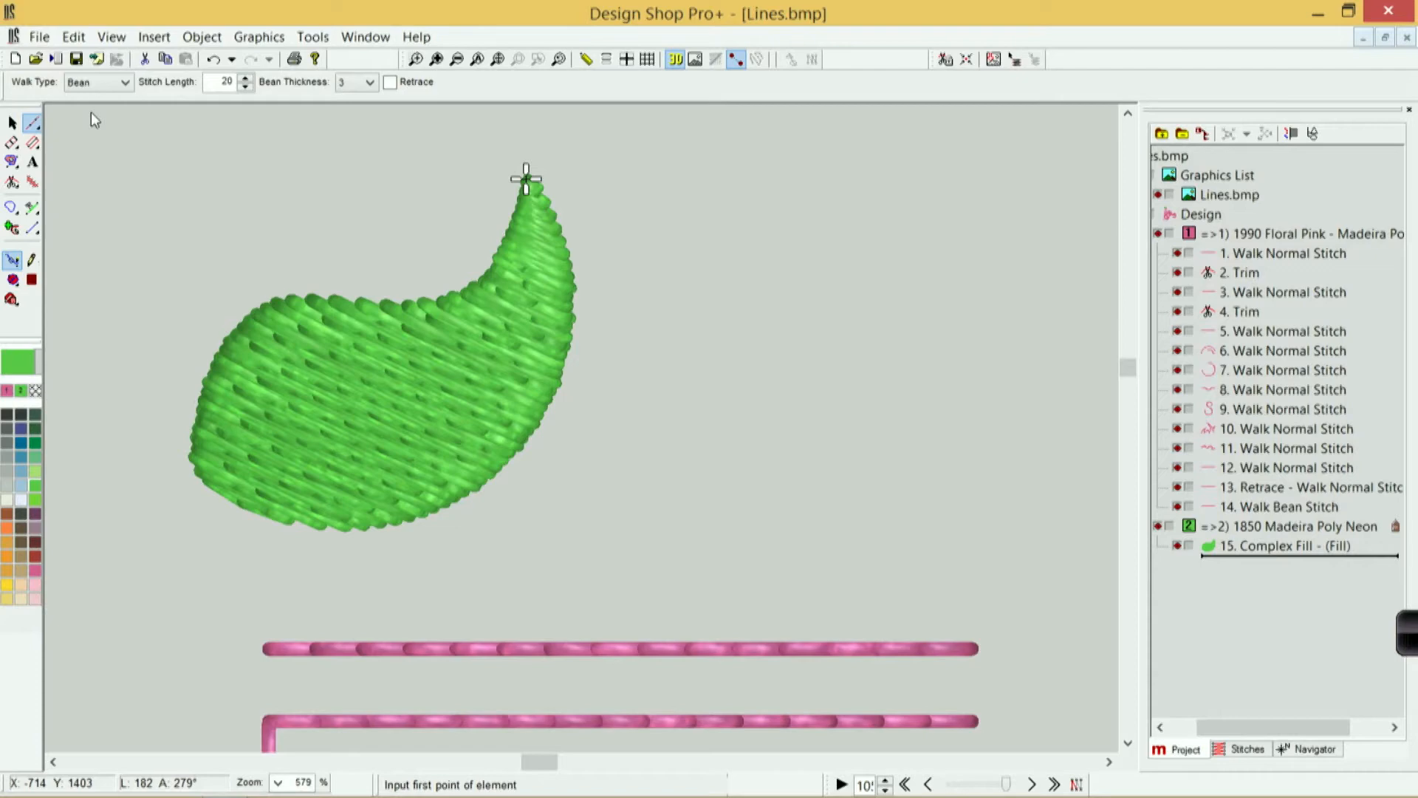
{"action": "scroll", "coordinate": [214, 454], "scroll_direction": "down", "scroll_amount": 1}
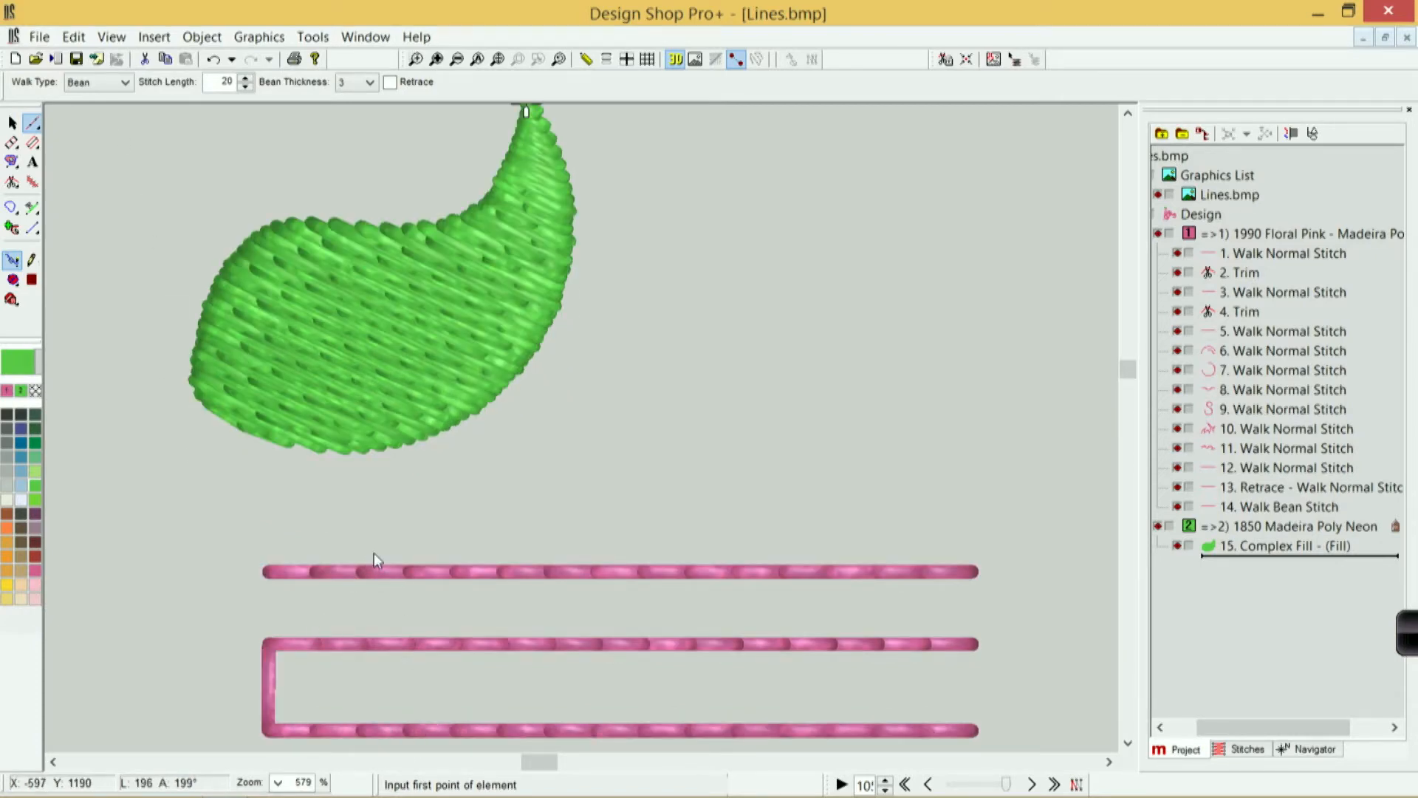
{"action": "scroll", "coordinate": [373, 556], "scroll_direction": "up", "scroll_amount": 1}
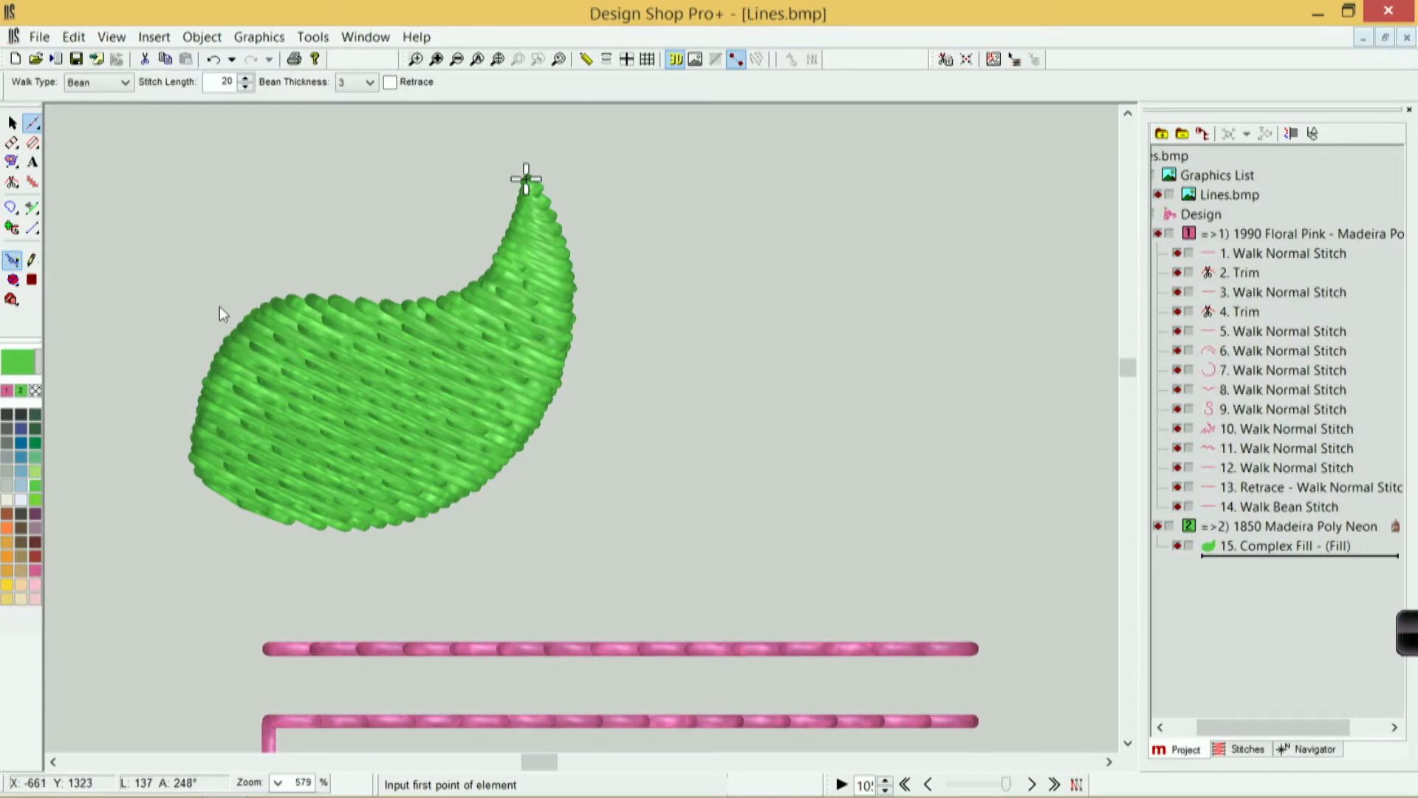
{"action": "left_click", "coordinate": [35, 442]}
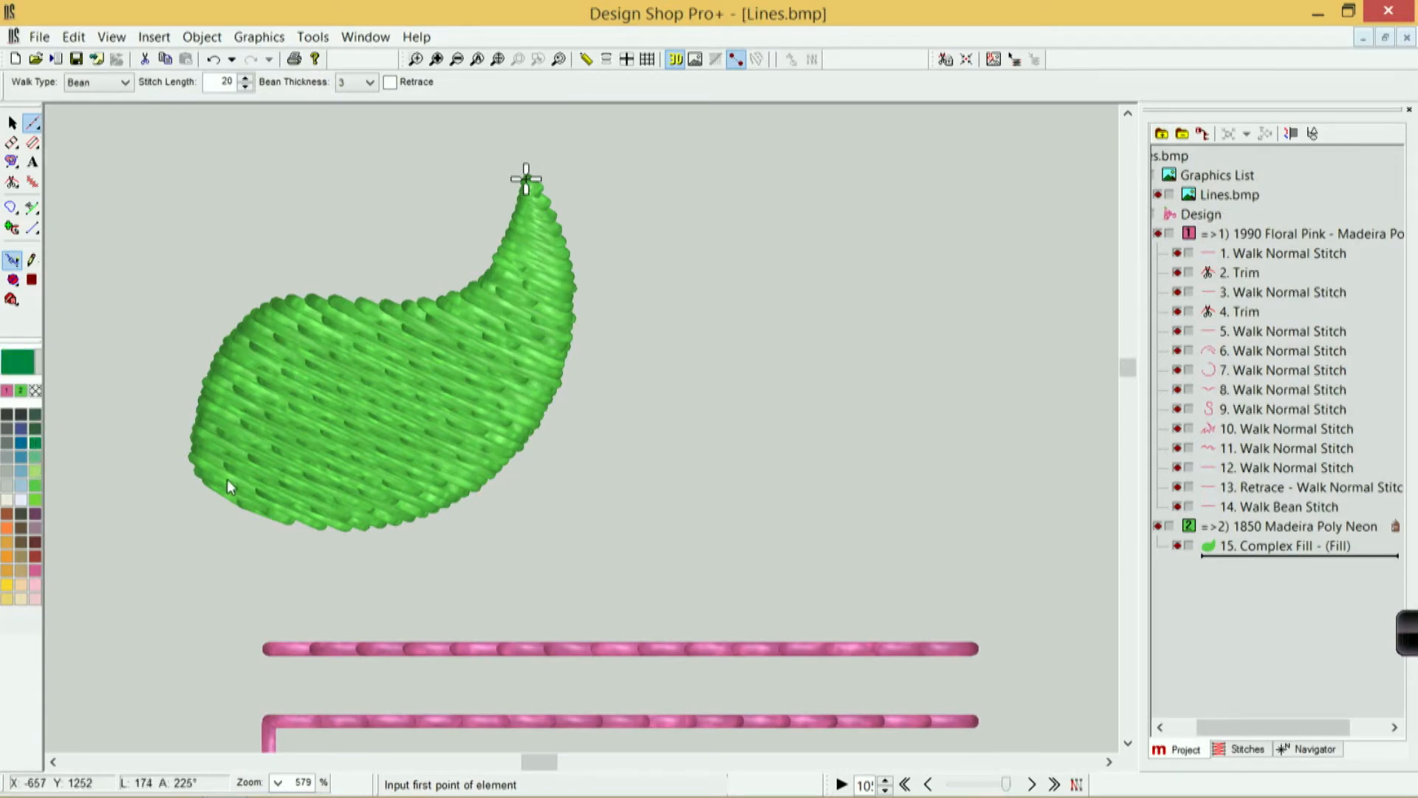
Step: Digitize a dark green bean walk around the leaf's edge, with straight points at the base and tip and curve points between
{"action": "left_click", "coordinate": [194, 467]}
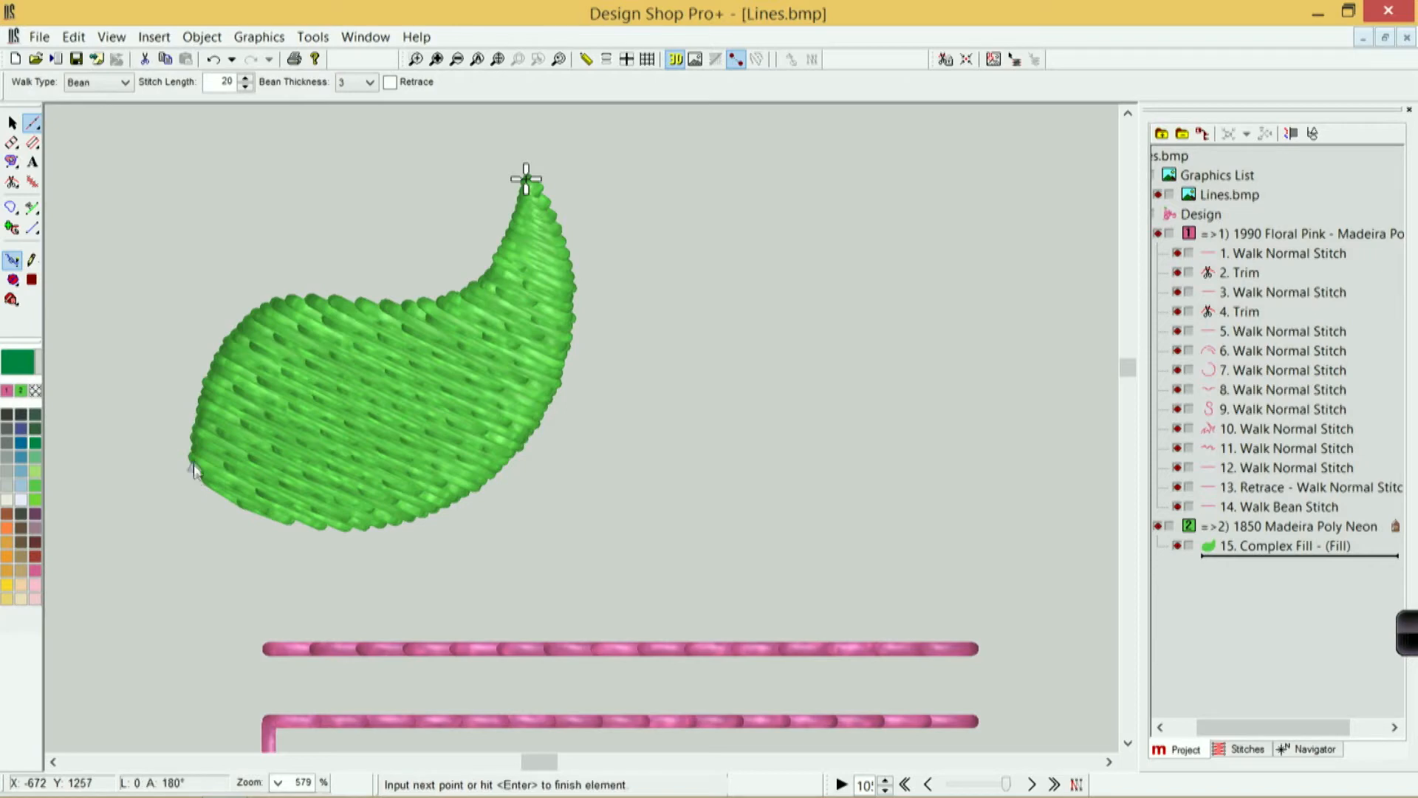
{"action": "left_click", "coordinate": [224, 347]}
{"action": "left_click", "coordinate": [302, 301]}
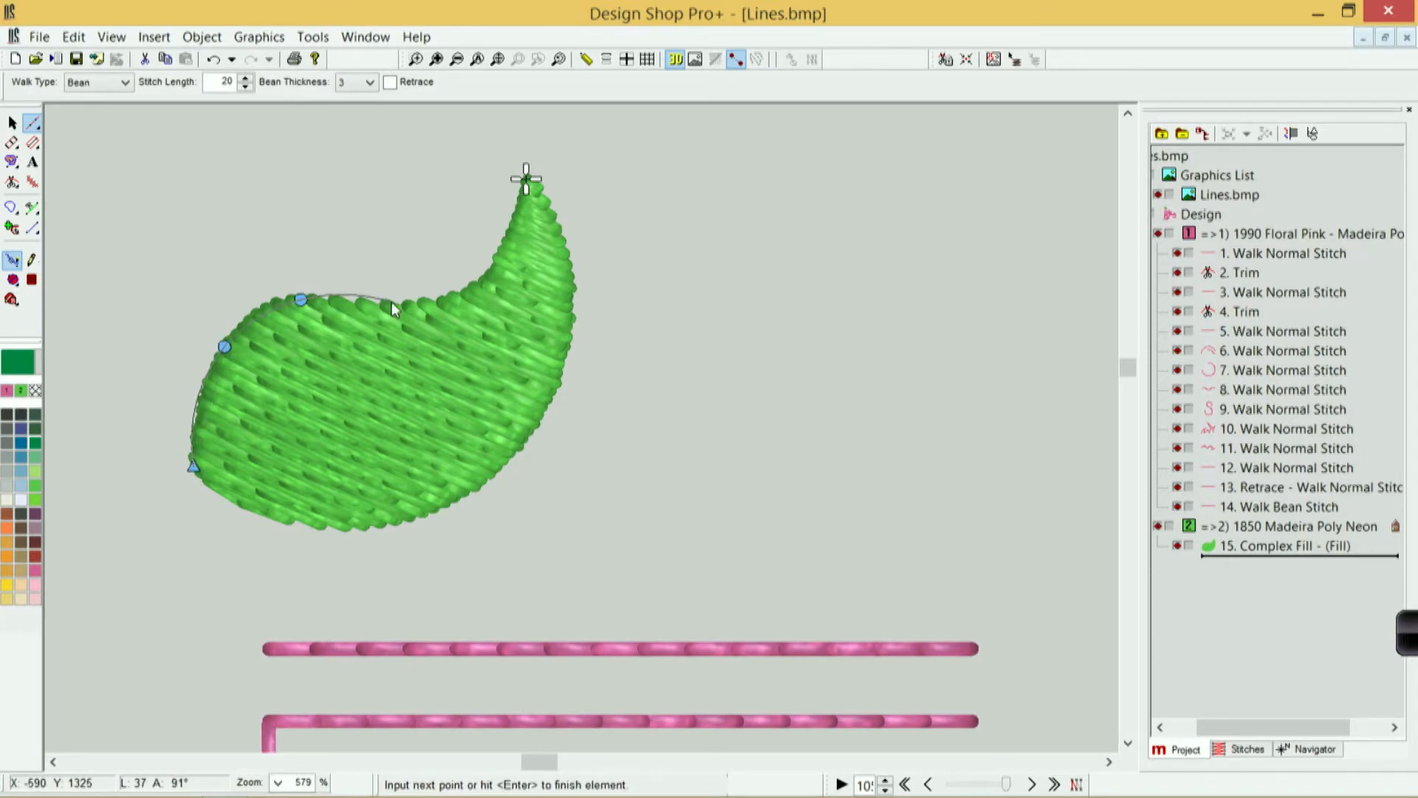
{"action": "left_click", "coordinate": [403, 307]}
{"action": "left_click", "coordinate": [485, 282]}
{"action": "left_click", "coordinate": [512, 226]}
{"action": "left_click", "coordinate": [527, 177]}
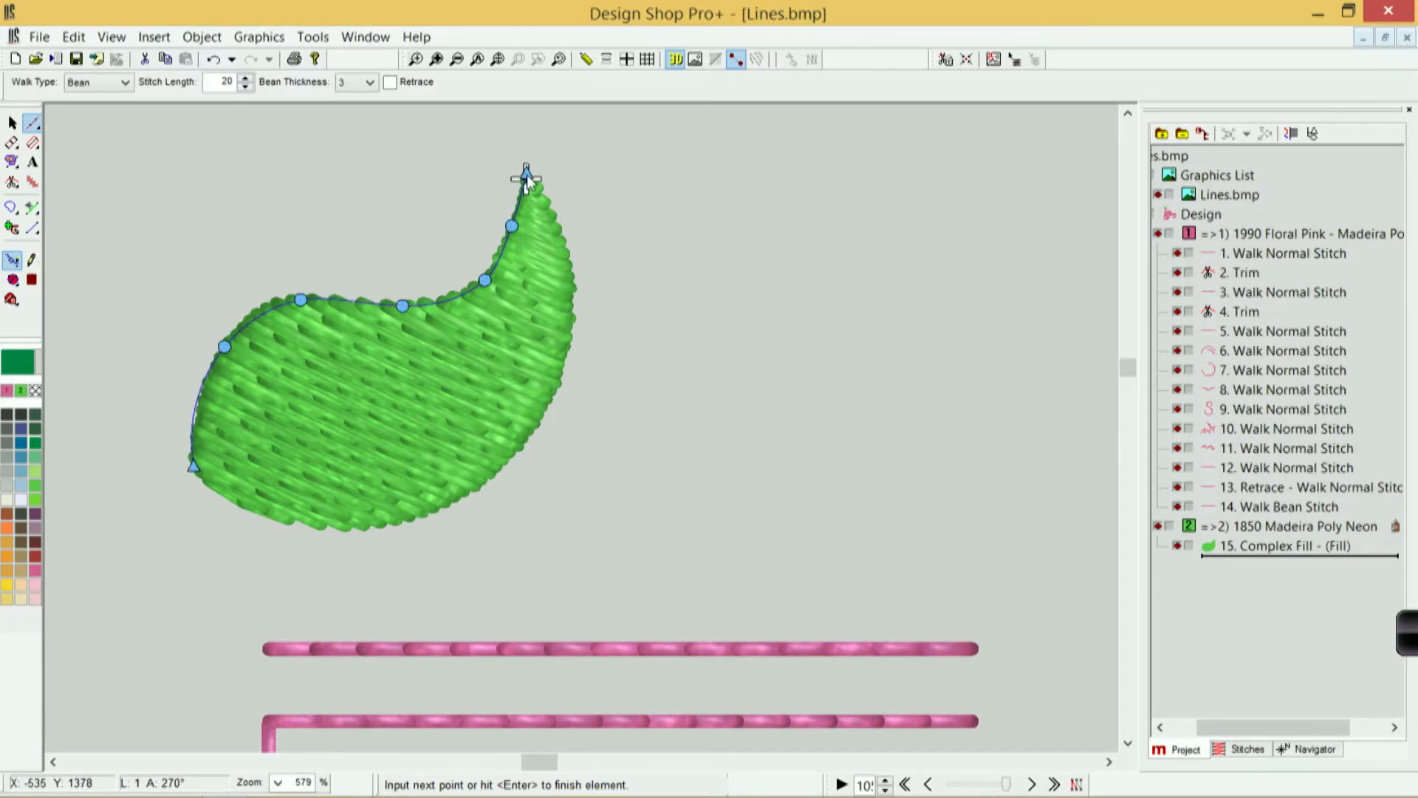
{"action": "left_click", "coordinate": [565, 258]}
{"action": "left_click", "coordinate": [529, 437]}
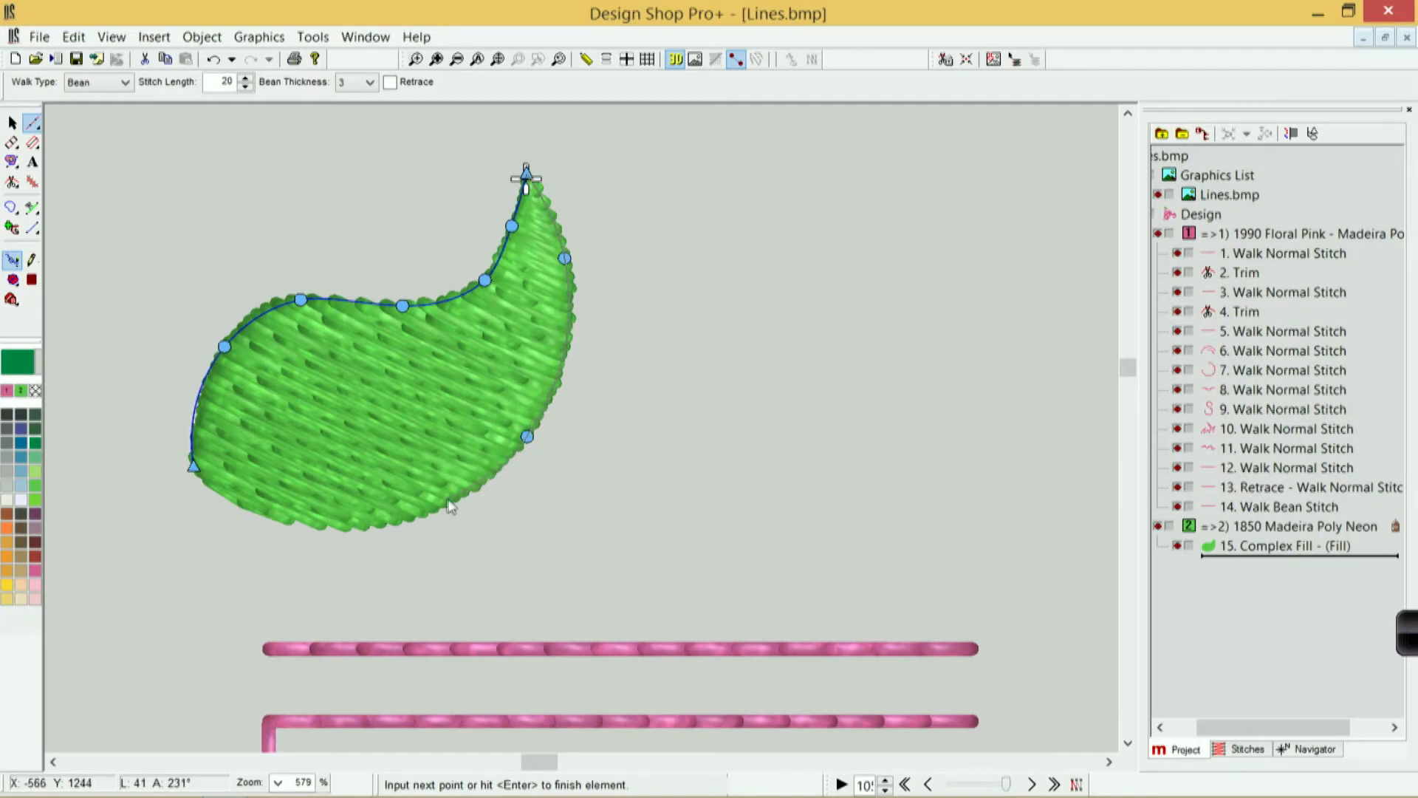
{"action": "left_click", "coordinate": [294, 518]}
{"action": "left_click", "coordinate": [195, 474]}
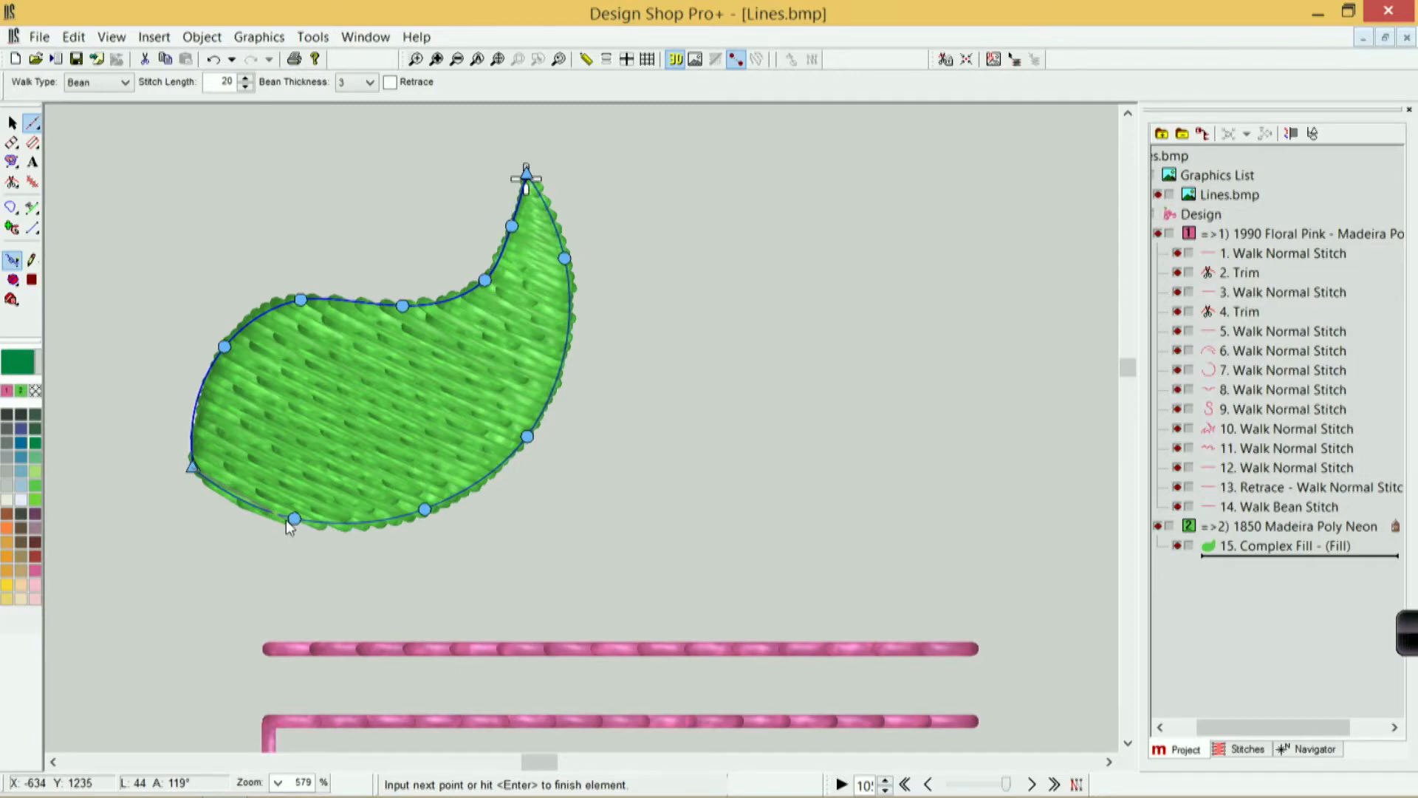
Step: Continue the bean outline from the leaf's base a short way inward as the start of the centre vein, and finish the element
{"action": "left_click", "coordinate": [243, 464]}
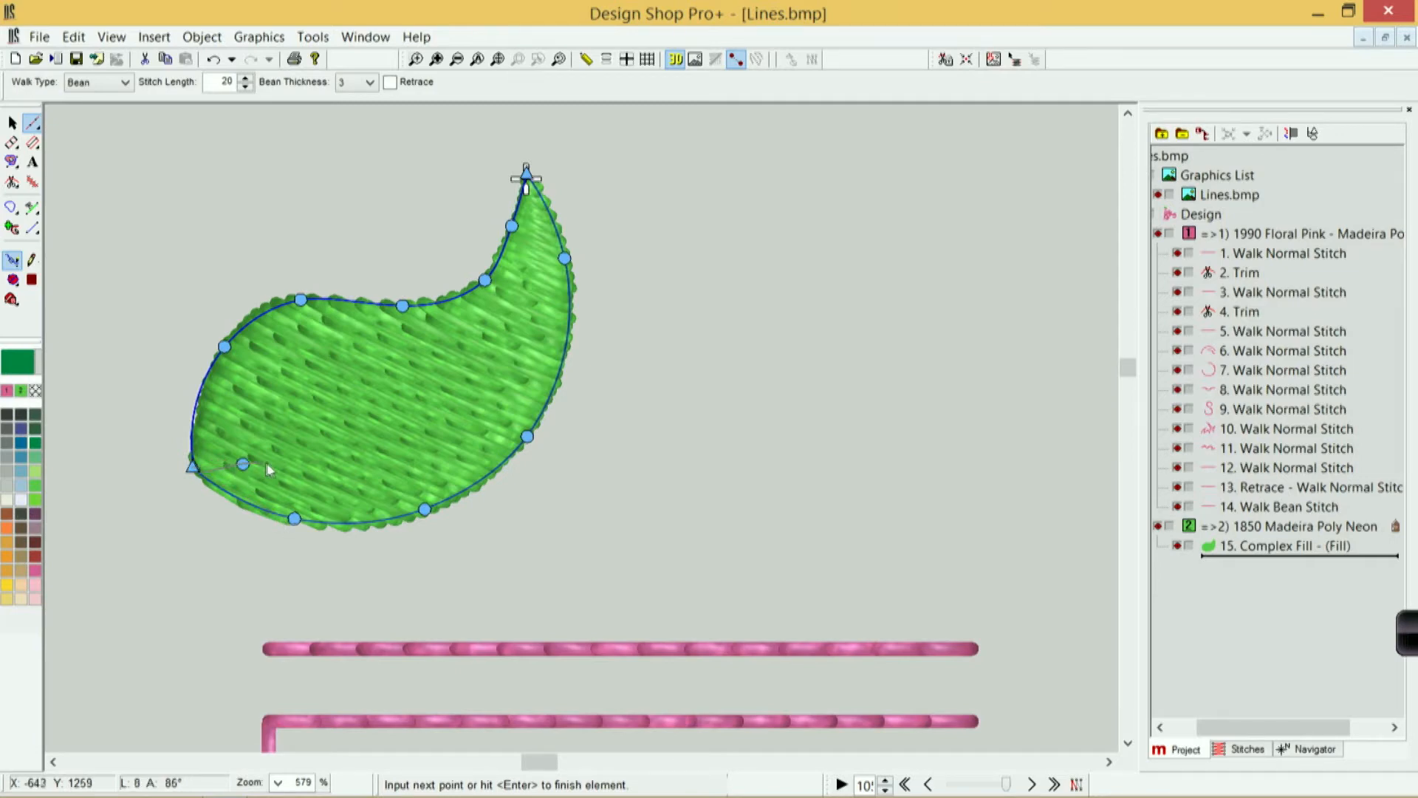
{"action": "left_click", "coordinate": [310, 451]}
{"action": "key", "text": "Return"}
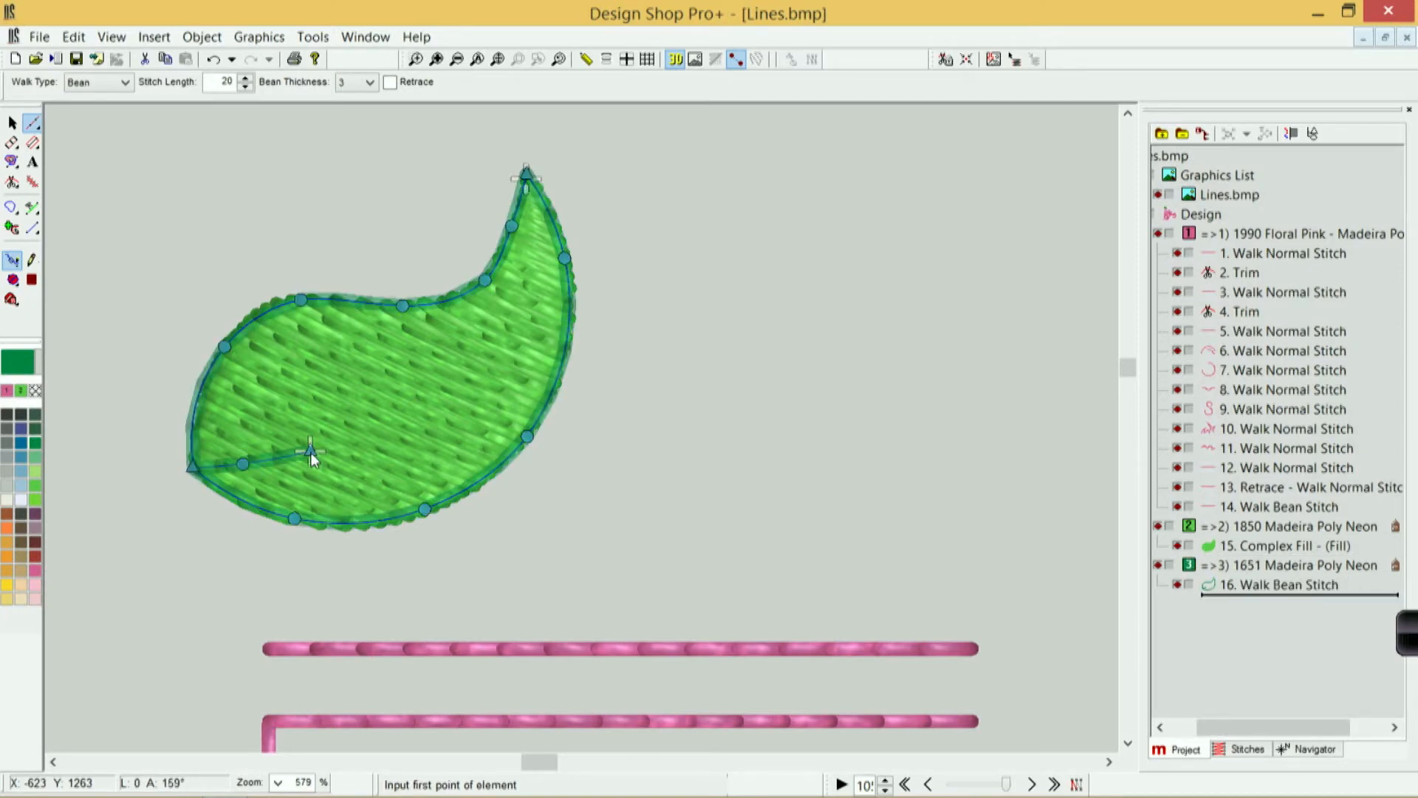
Step: Digitize a curved side vein from the centre vein's end toward the leaf's upper edge as a Normal walk with Retrace
{"action": "left_click", "coordinate": [101, 83]}
{"action": "left_click", "coordinate": [92, 99]}
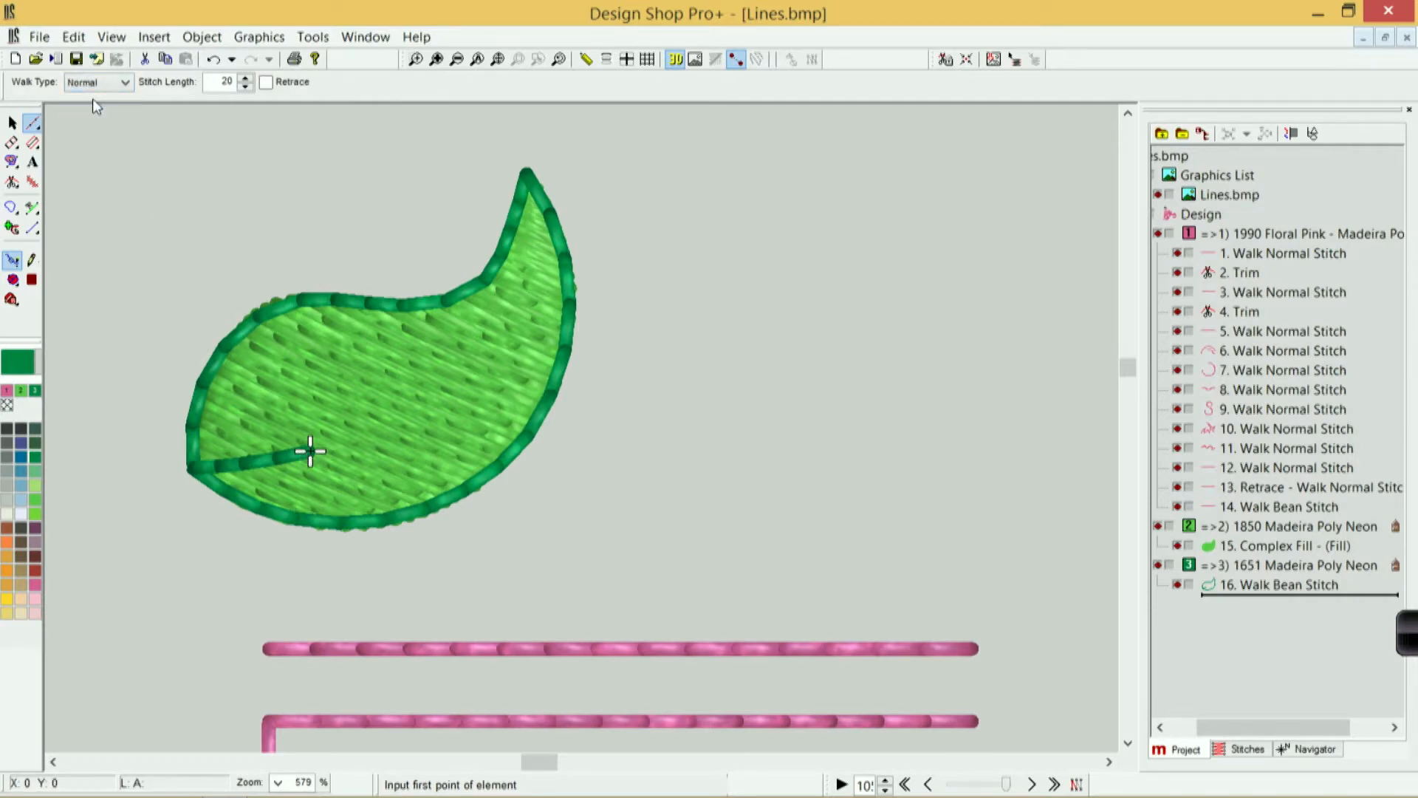
{"action": "left_click", "coordinate": [266, 82]}
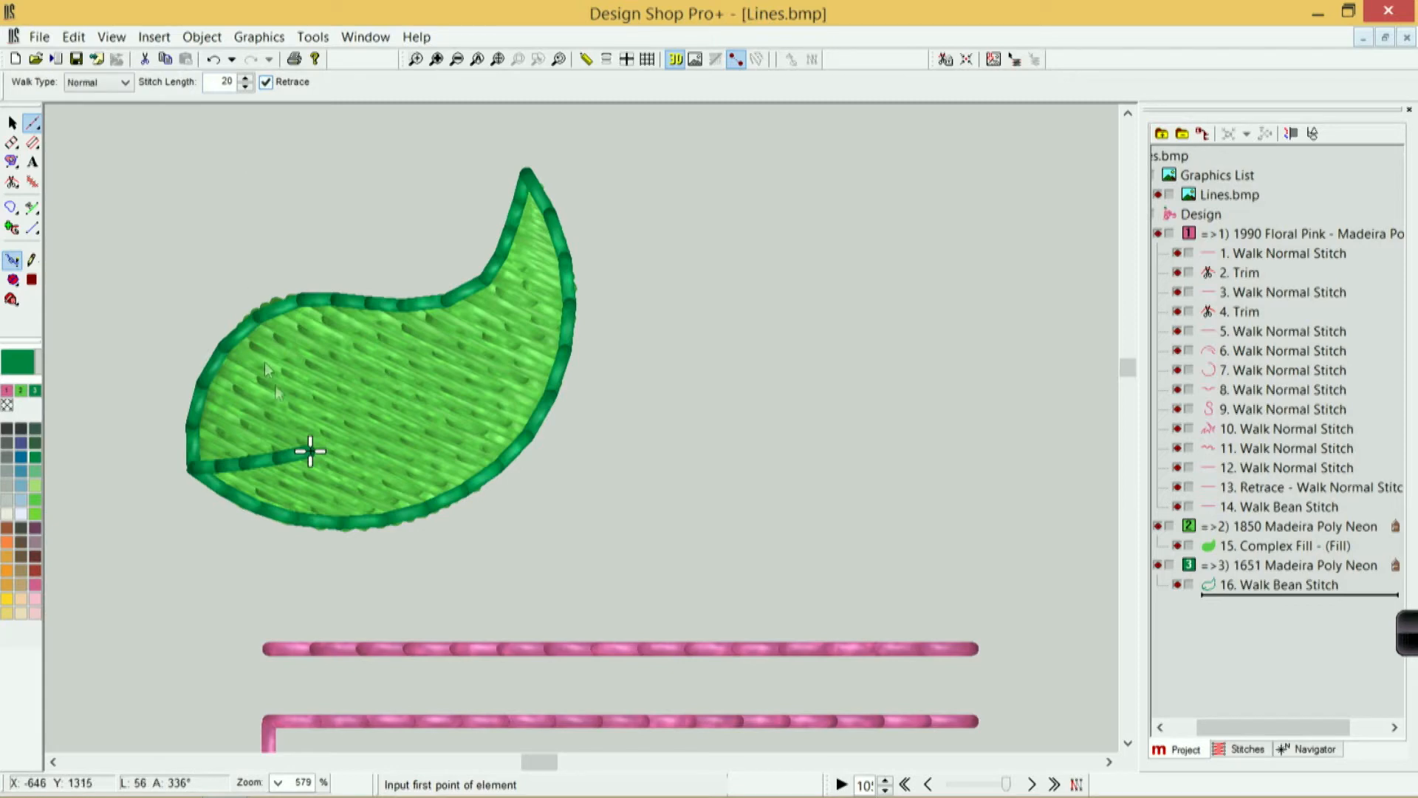
{"action": "left_click", "coordinate": [310, 451]}
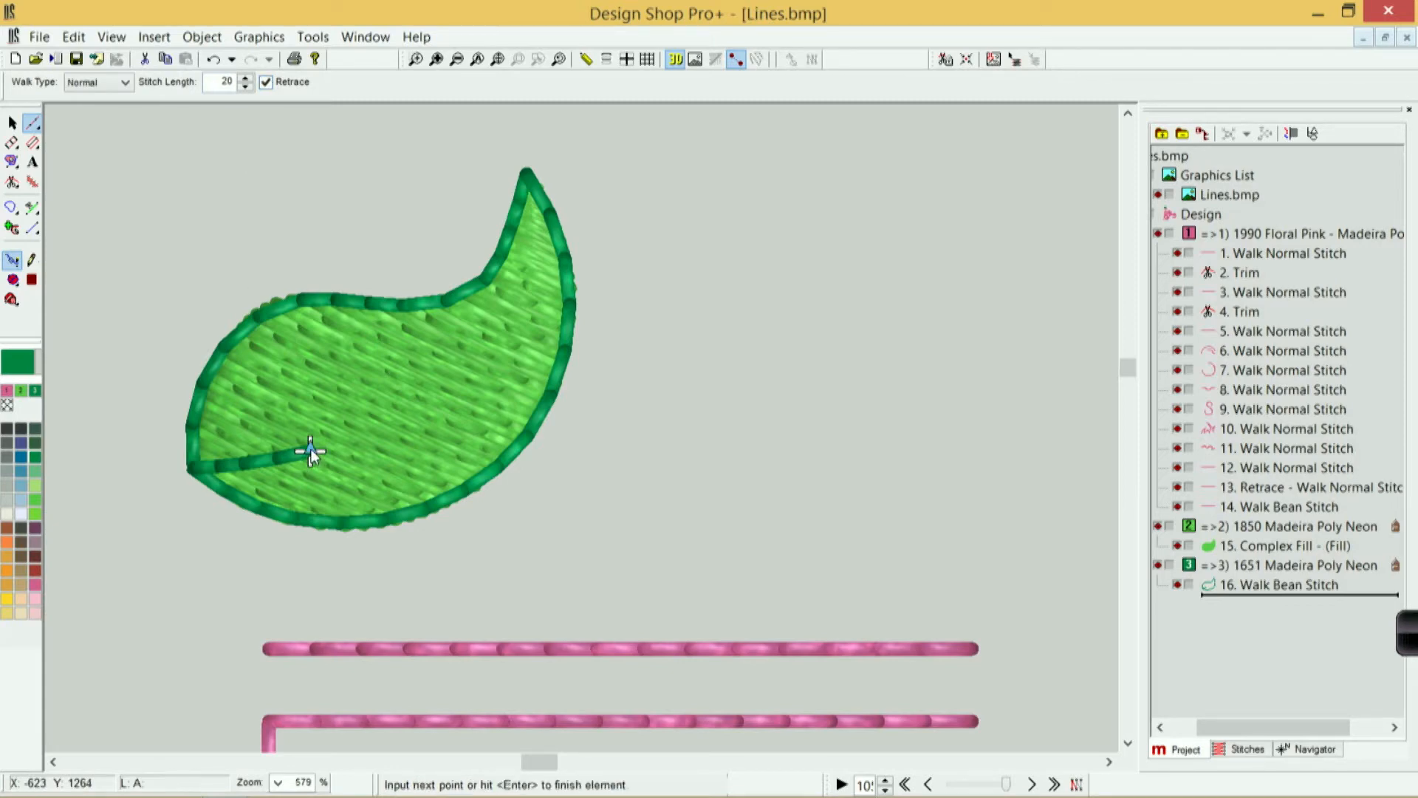
{"action": "left_click", "coordinate": [293, 387]}
{"action": "left_click", "coordinate": [312, 329]}
{"action": "key", "text": "Return"}
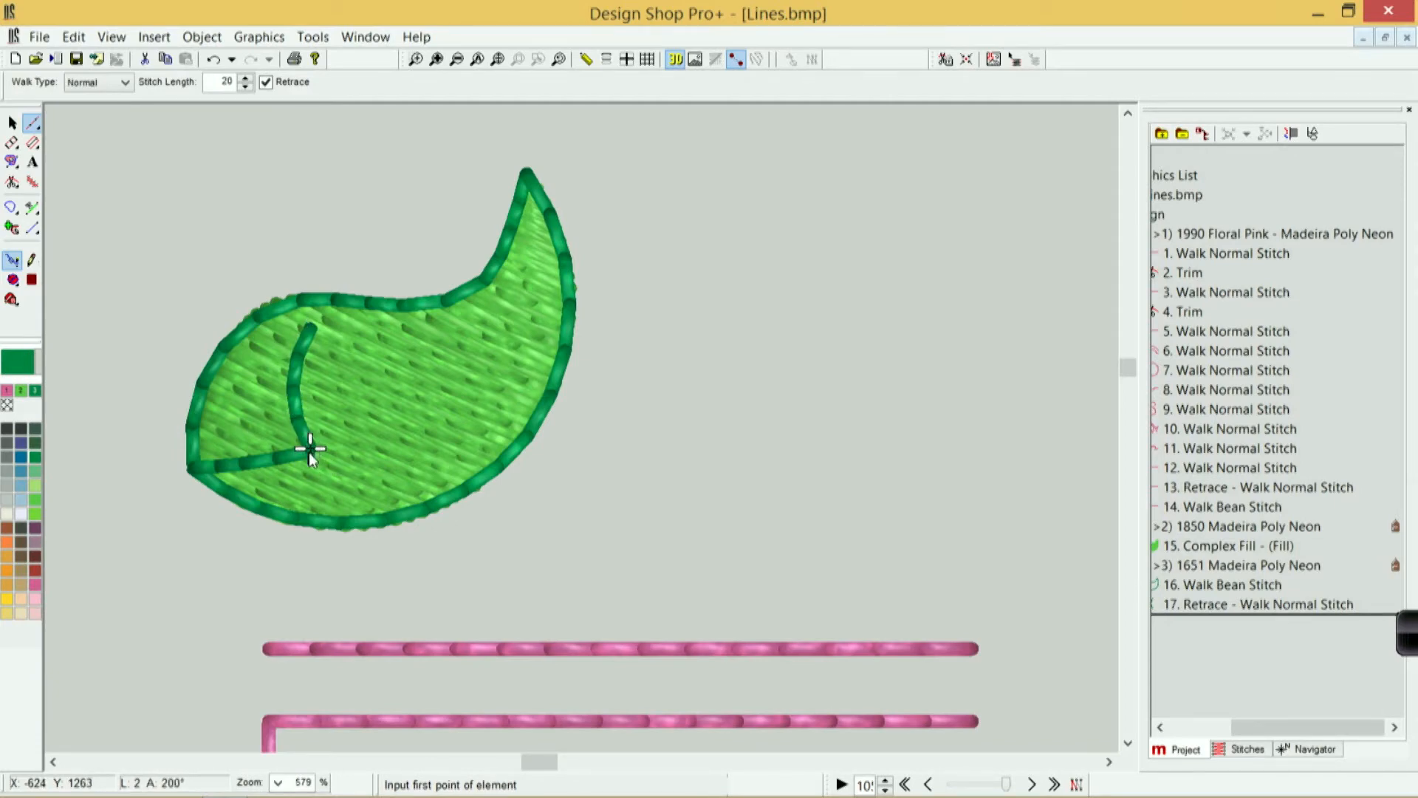
Step: Digitize a second retraced Normal side vein from the same junction, curving toward the leaf's lower edge
{"action": "left_click", "coordinate": [310, 448]}
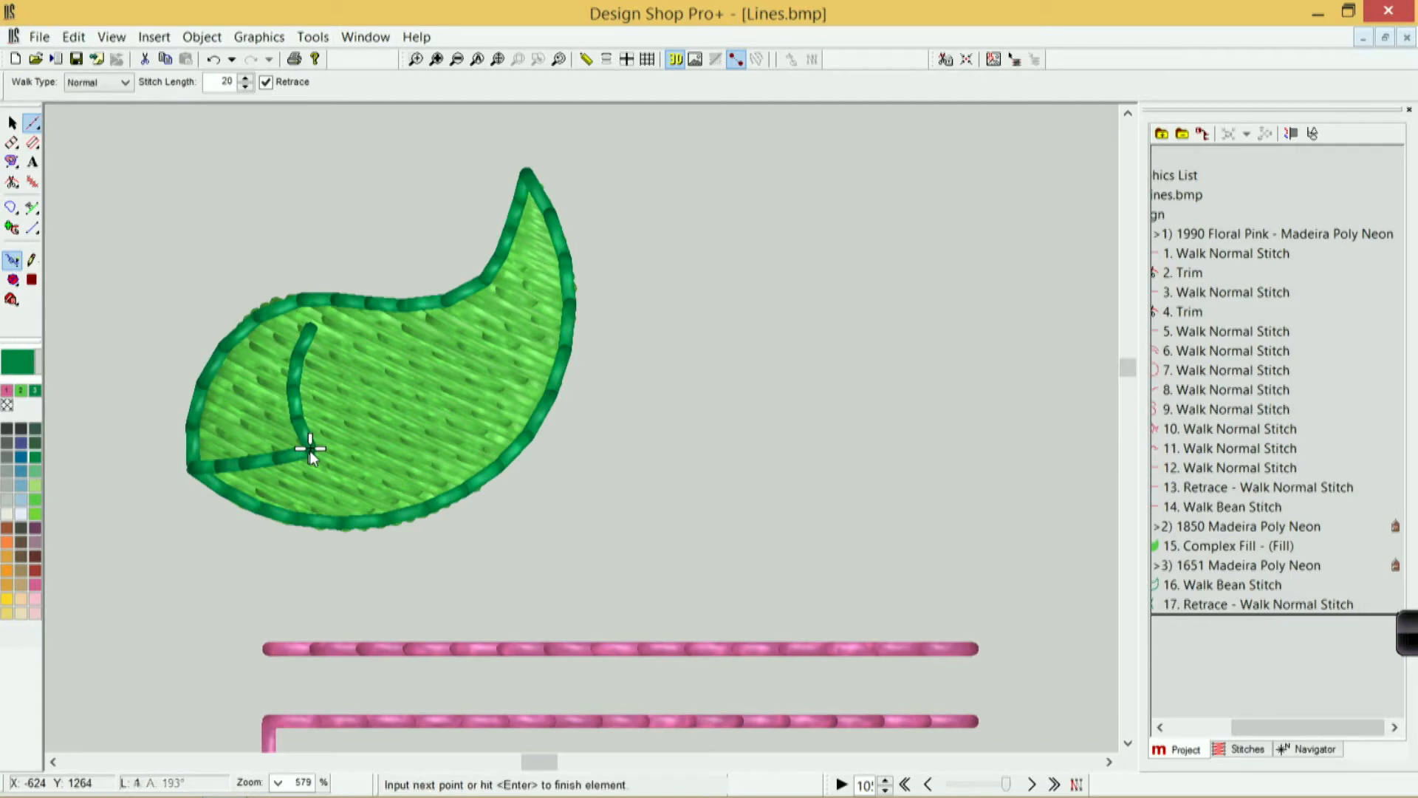
{"action": "left_click", "coordinate": [421, 485]}
{"action": "key", "text": "Return"}
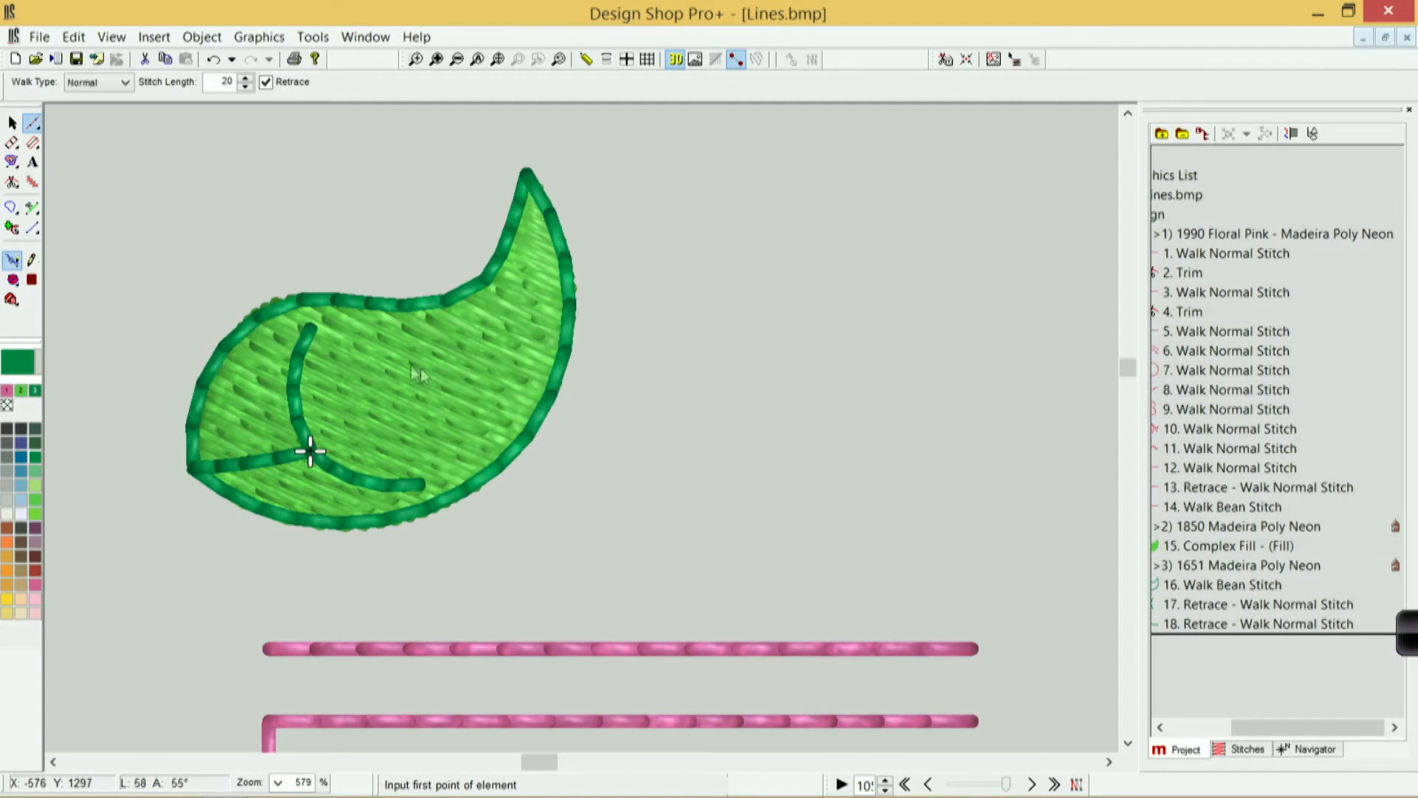
Step: Extend the centre vein from the junction toward the middle of the leaf's wide right part as a Bean walk without Retrace
{"action": "left_click", "coordinate": [105, 88]}
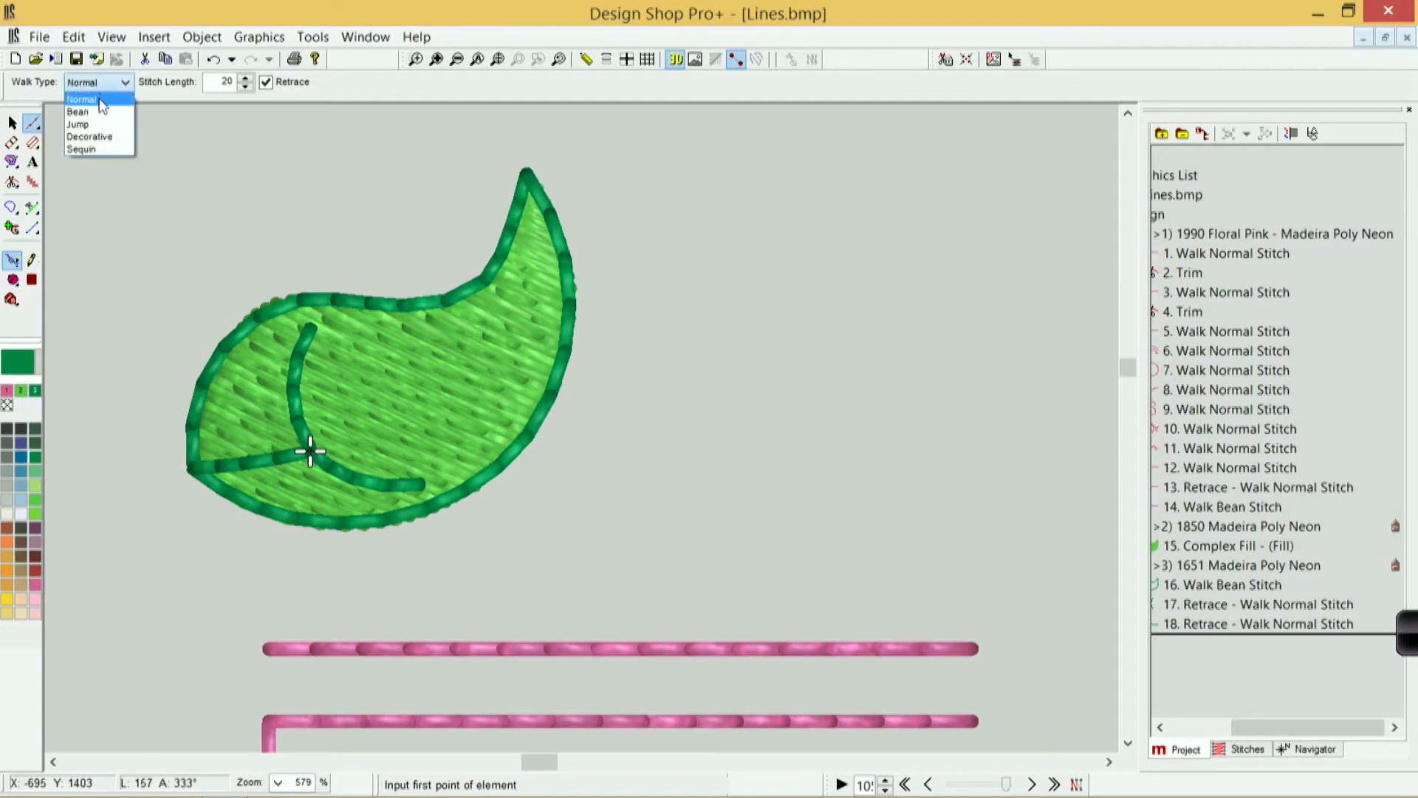
{"action": "left_click", "coordinate": [99, 108]}
{"action": "left_click", "coordinate": [390, 82]}
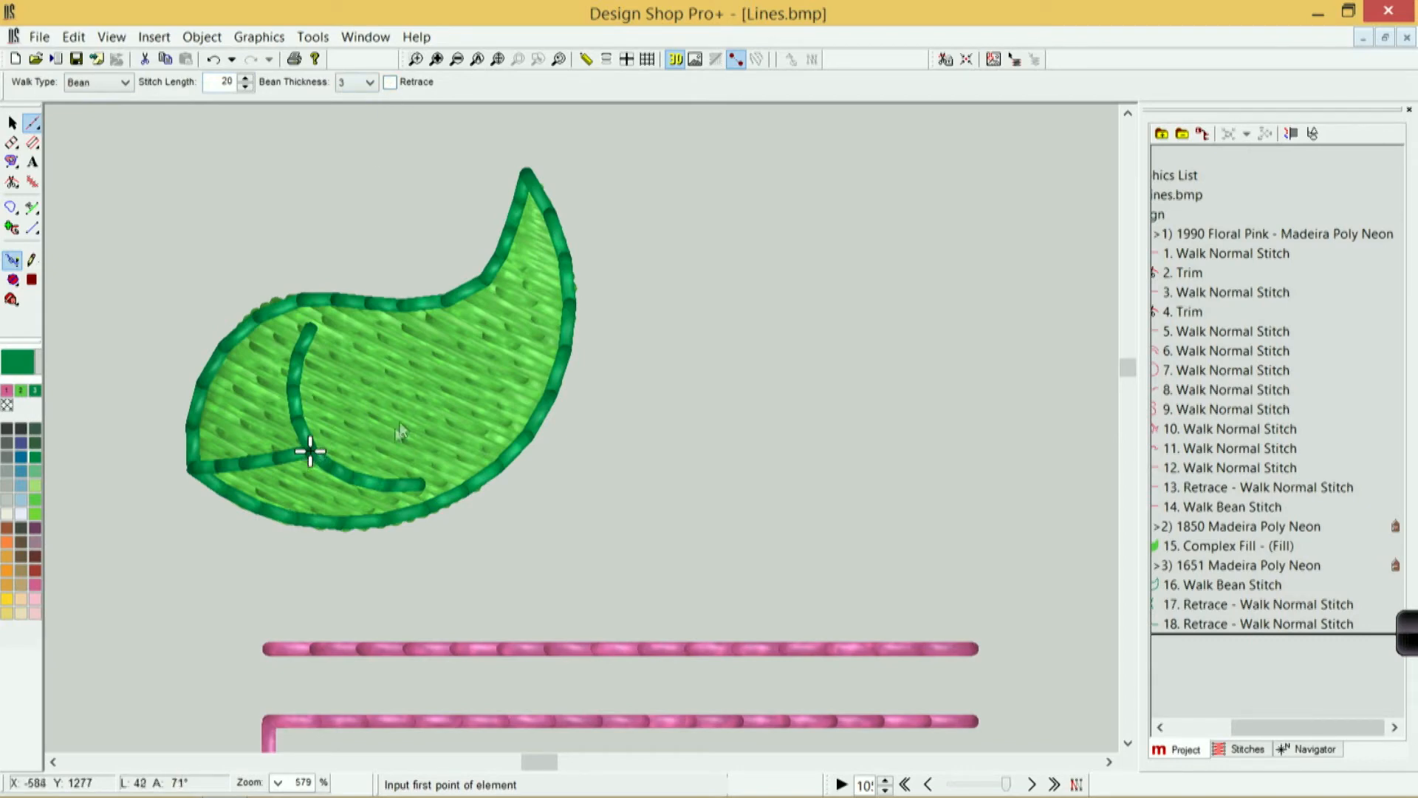
{"action": "left_click", "coordinate": [311, 450]}
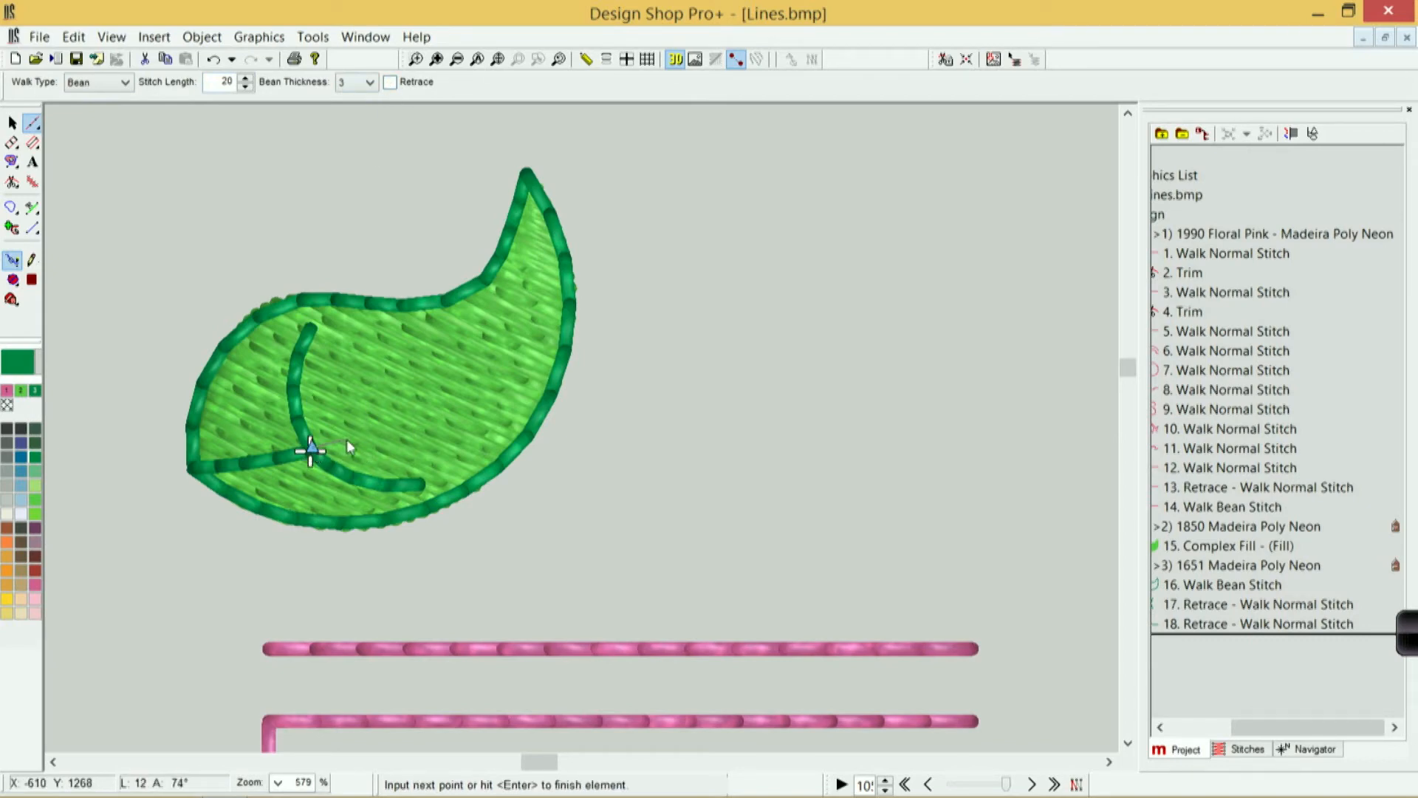
{"action": "left_click", "coordinate": [446, 401]}
{"action": "key", "text": "Return"}
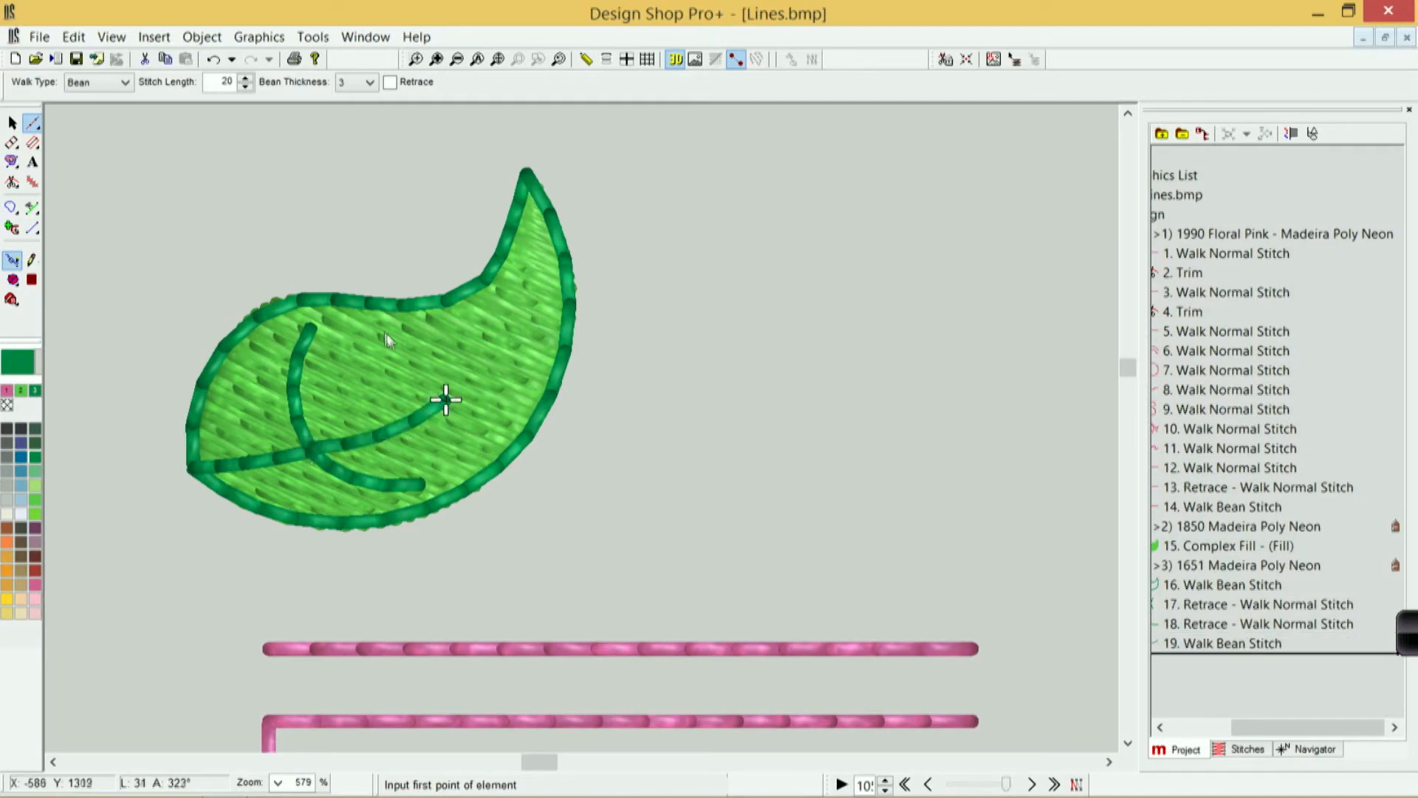
Step: Digitize two Normal side veins with Retrace from the centre vein's new end, one toward the upper edge and one toward the lower right edge
{"action": "left_click", "coordinate": [88, 82]}
{"action": "left_click", "coordinate": [86, 101]}
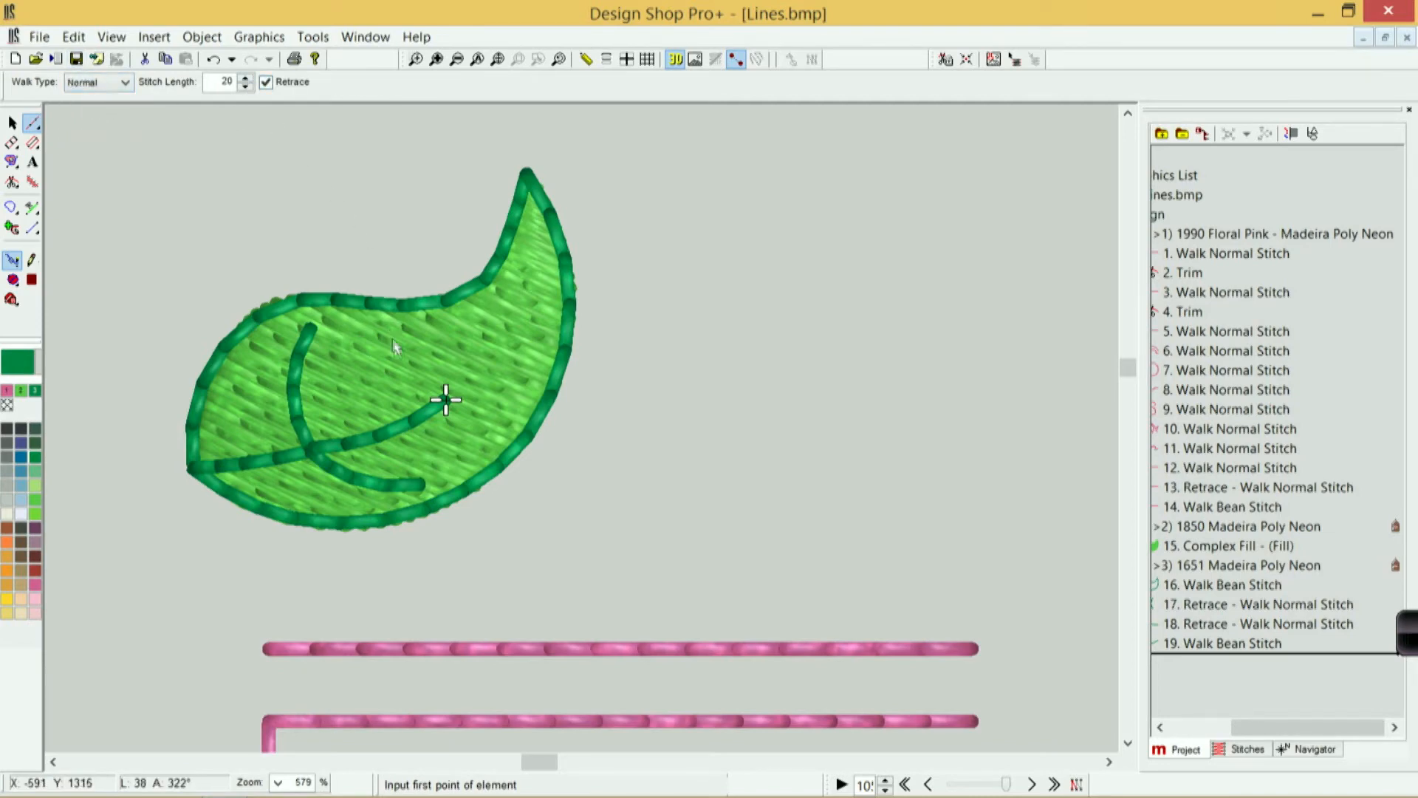
{"action": "left_click", "coordinate": [446, 399]}
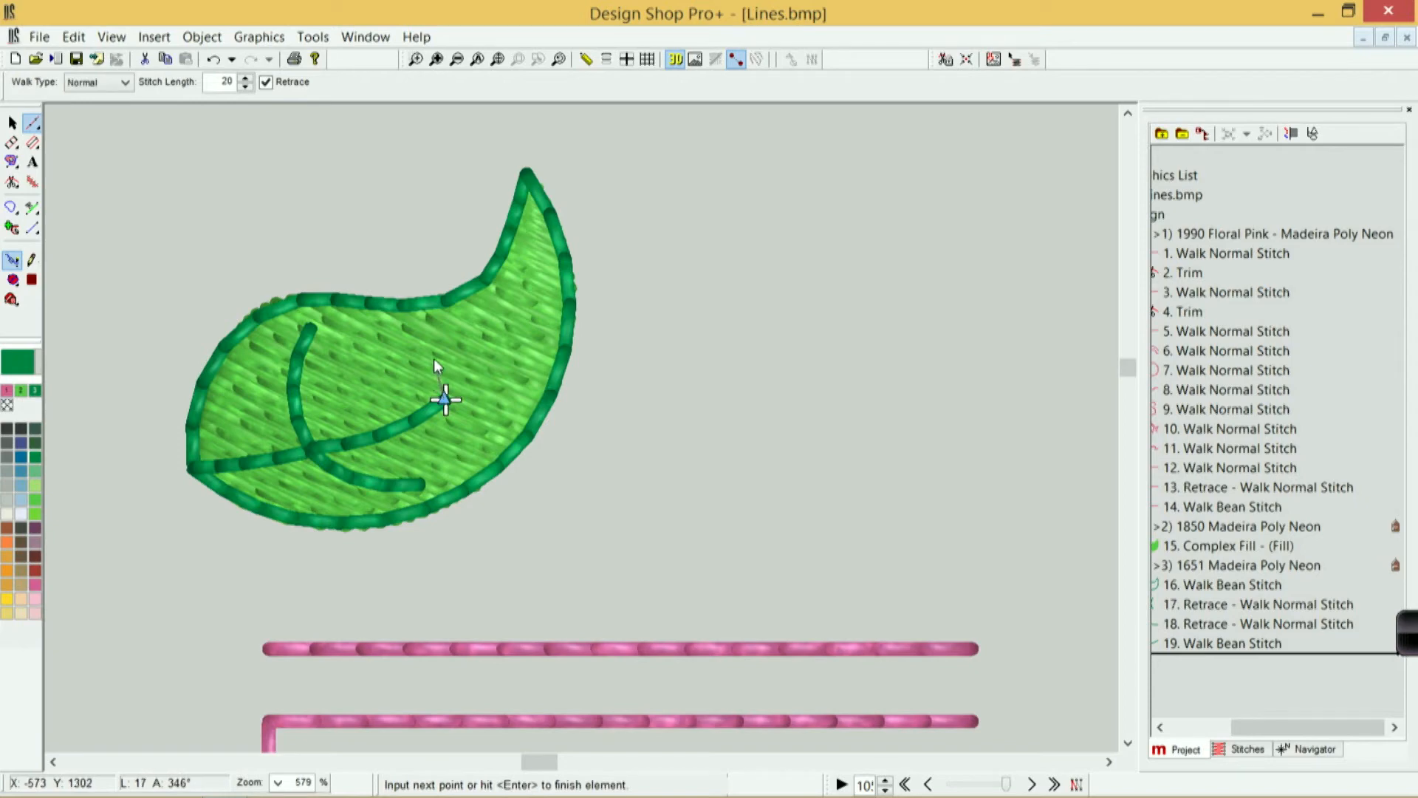
{"action": "left_click", "coordinate": [436, 316]}
{"action": "key", "text": "Return"}
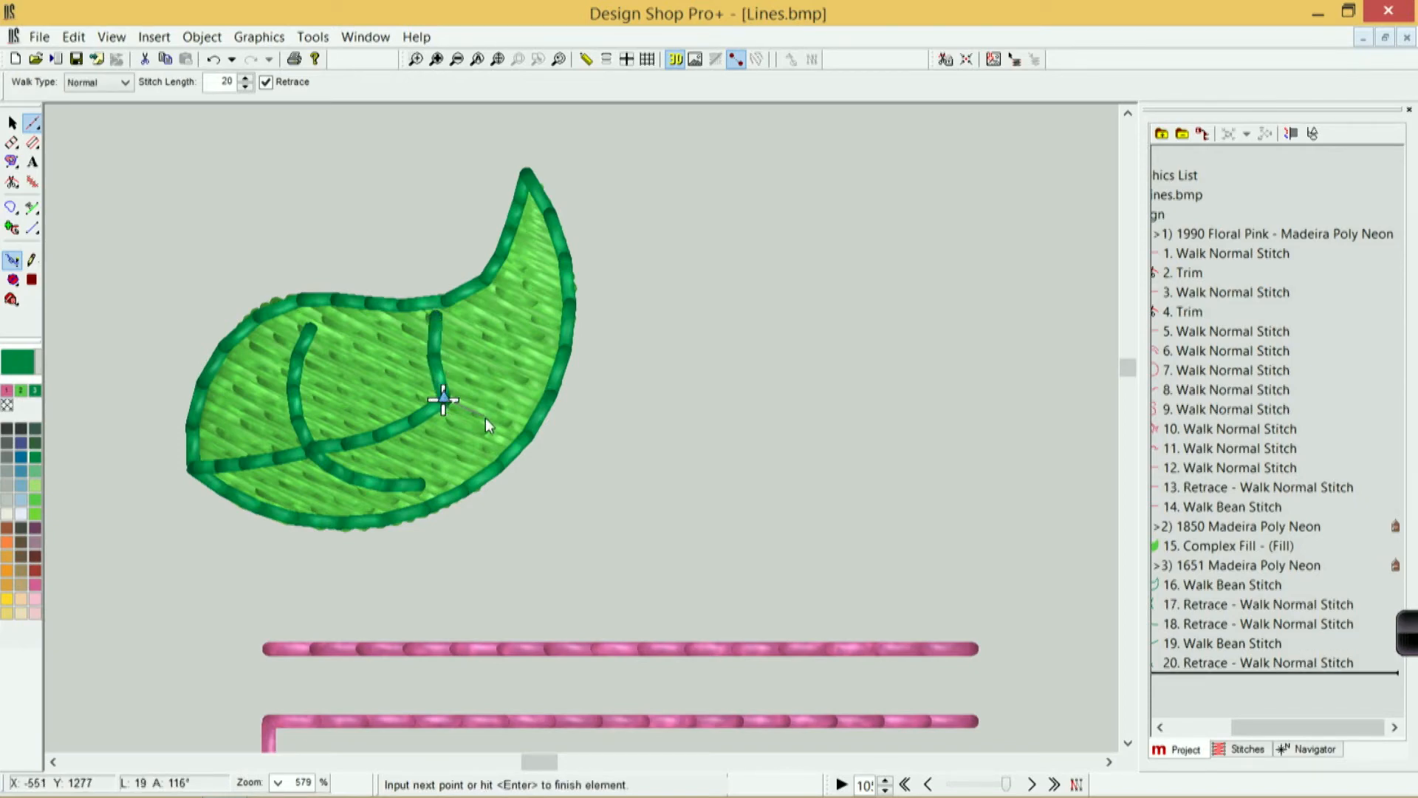
{"action": "key", "text": "Return"}
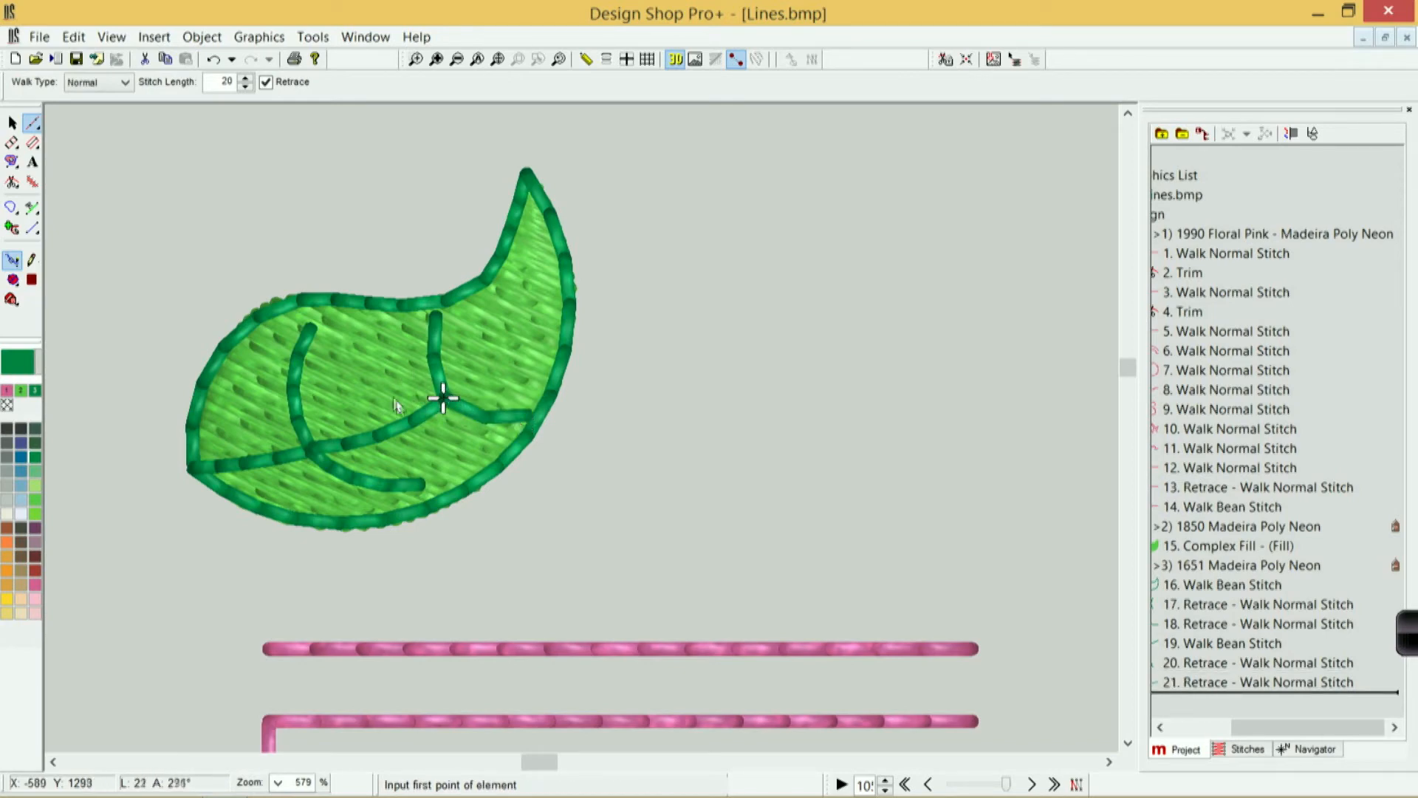
Step: Digitize the last centre vein segment from the second junction up into the leaf's tip as a curved Bean walk with Retrace
{"action": "left_click", "coordinate": [266, 82]}
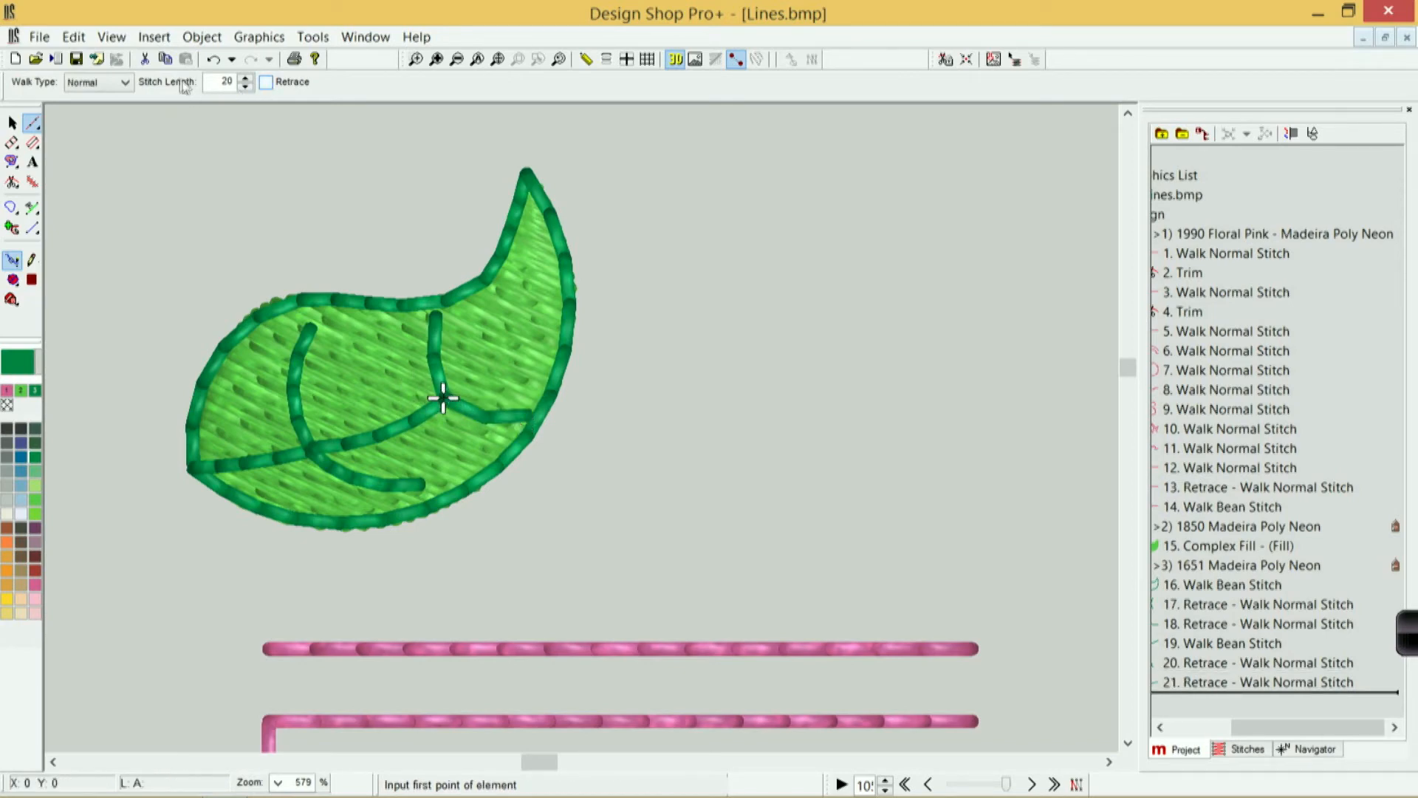
{"action": "left_click", "coordinate": [96, 83]}
{"action": "left_click", "coordinate": [95, 111]}
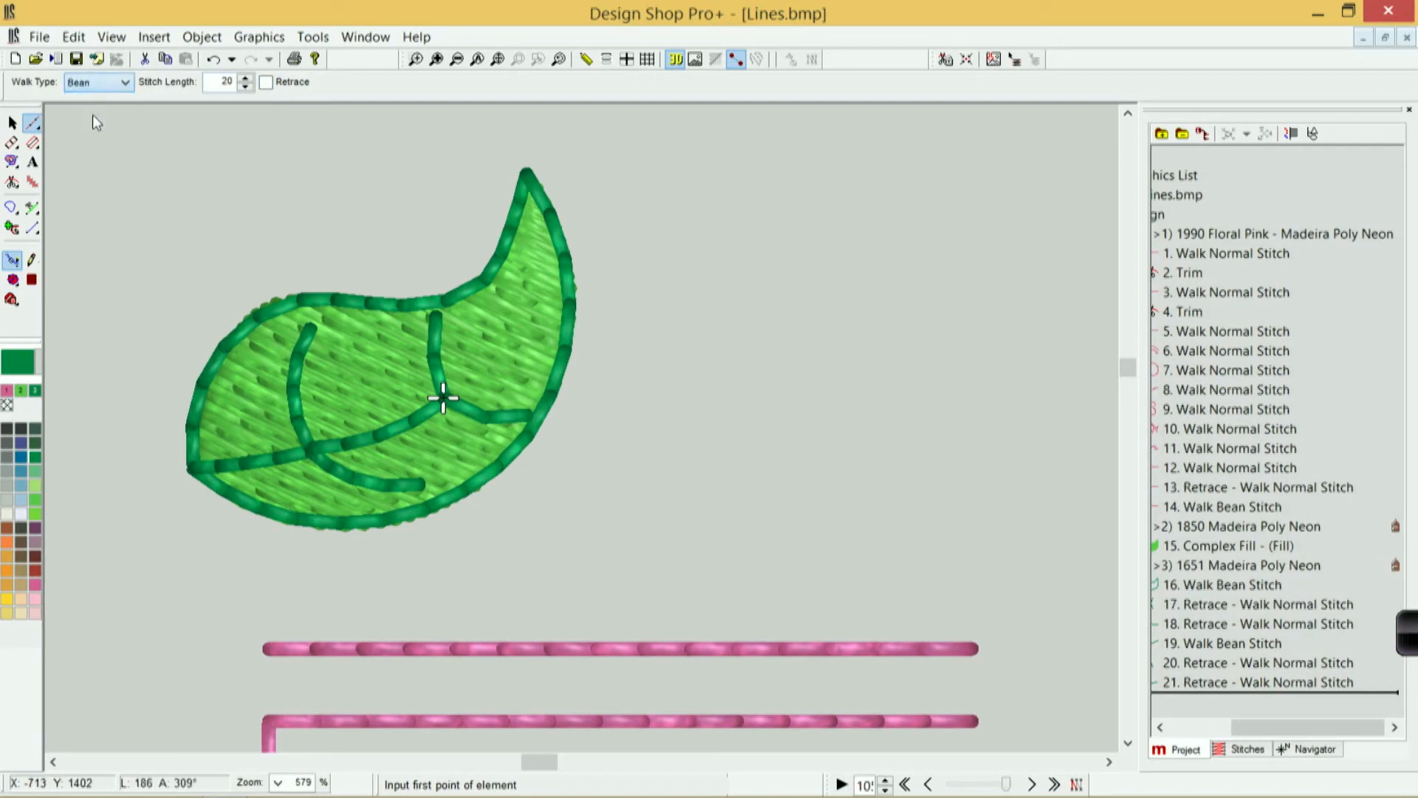
{"action": "left_click", "coordinate": [390, 82]}
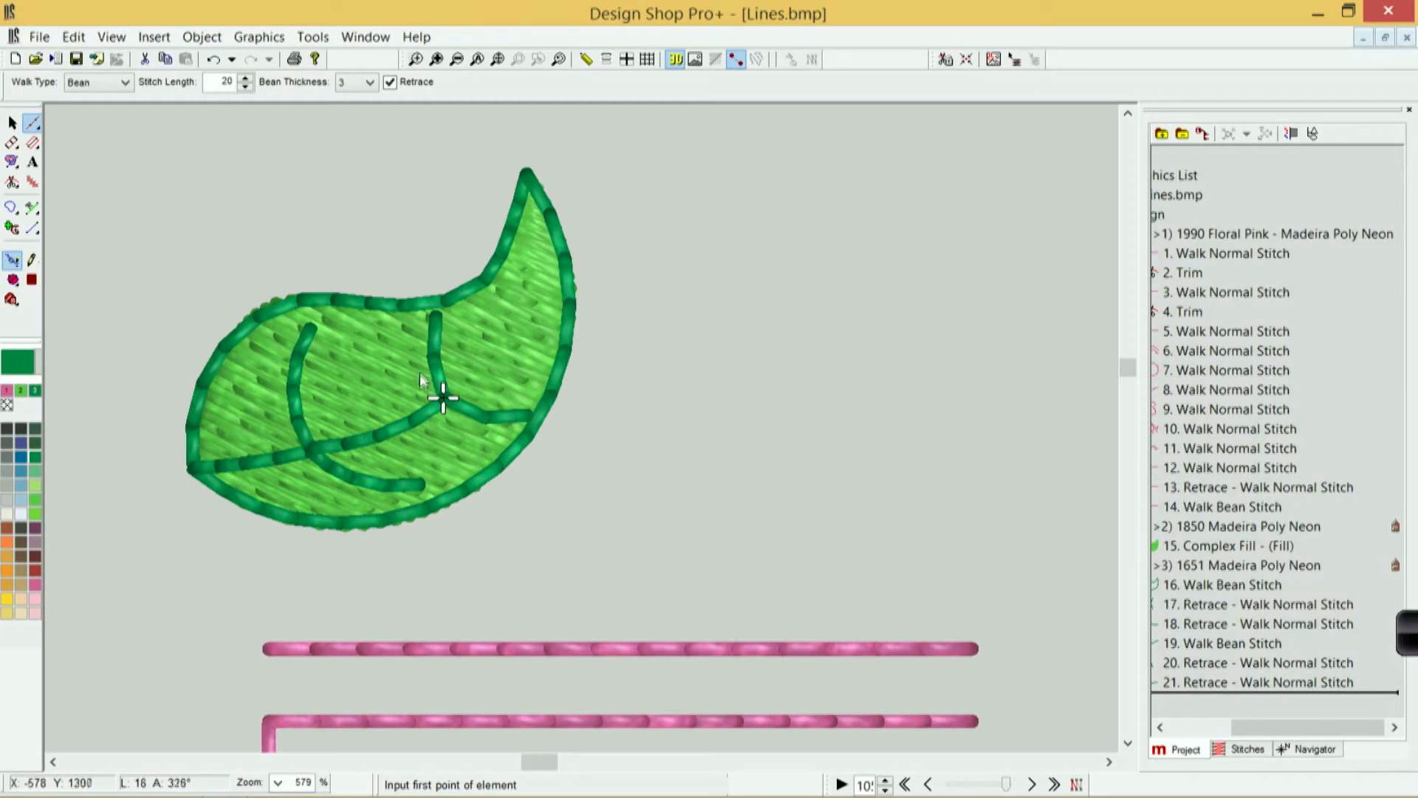
{"action": "left_click", "coordinate": [443, 398]}
{"action": "right_click", "coordinate": [500, 345]}
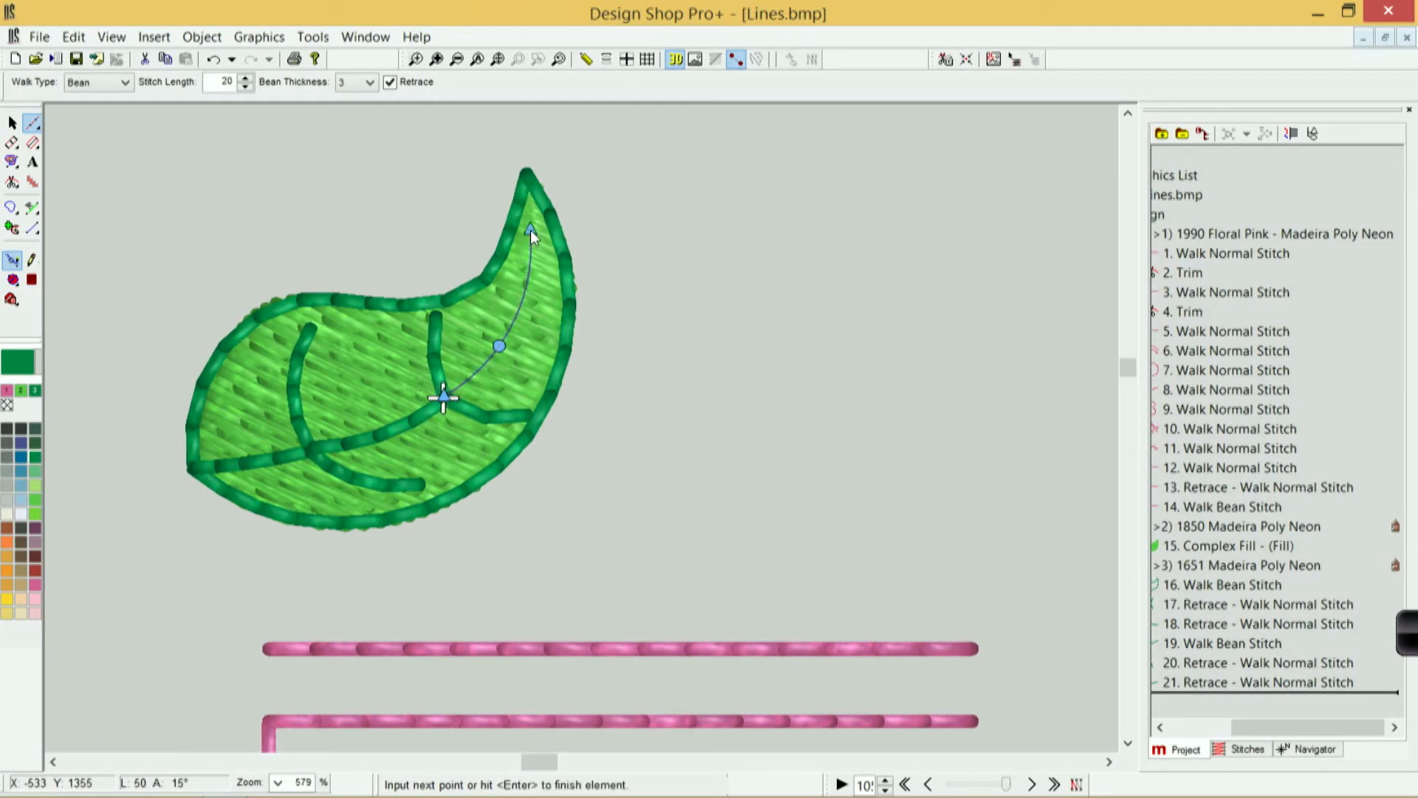
{"action": "left_click", "coordinate": [530, 230]}
{"action": "key", "text": "Return"}
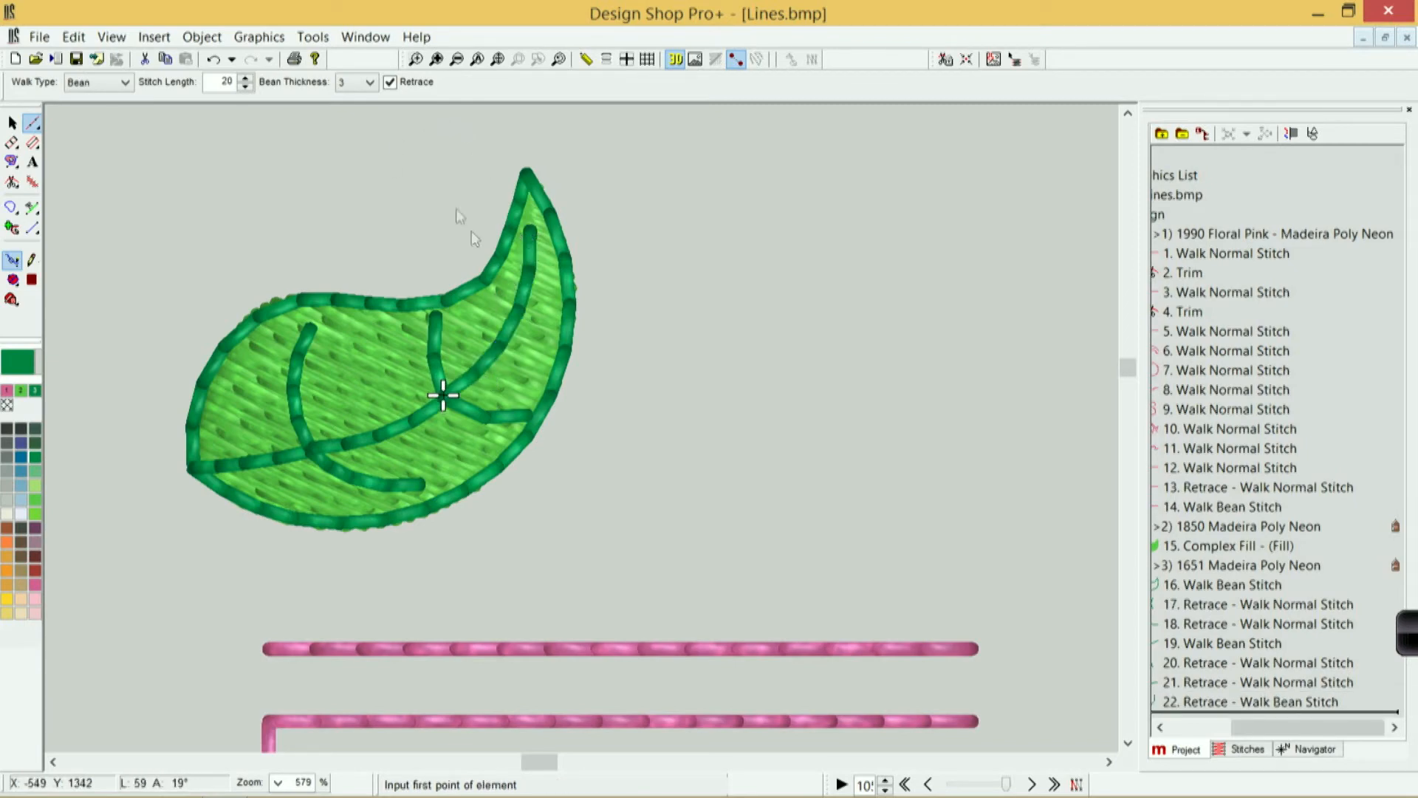
Step: Turn off Retrace for the last centre vein segment and deselect it
{"action": "left_click", "coordinate": [11, 126]}
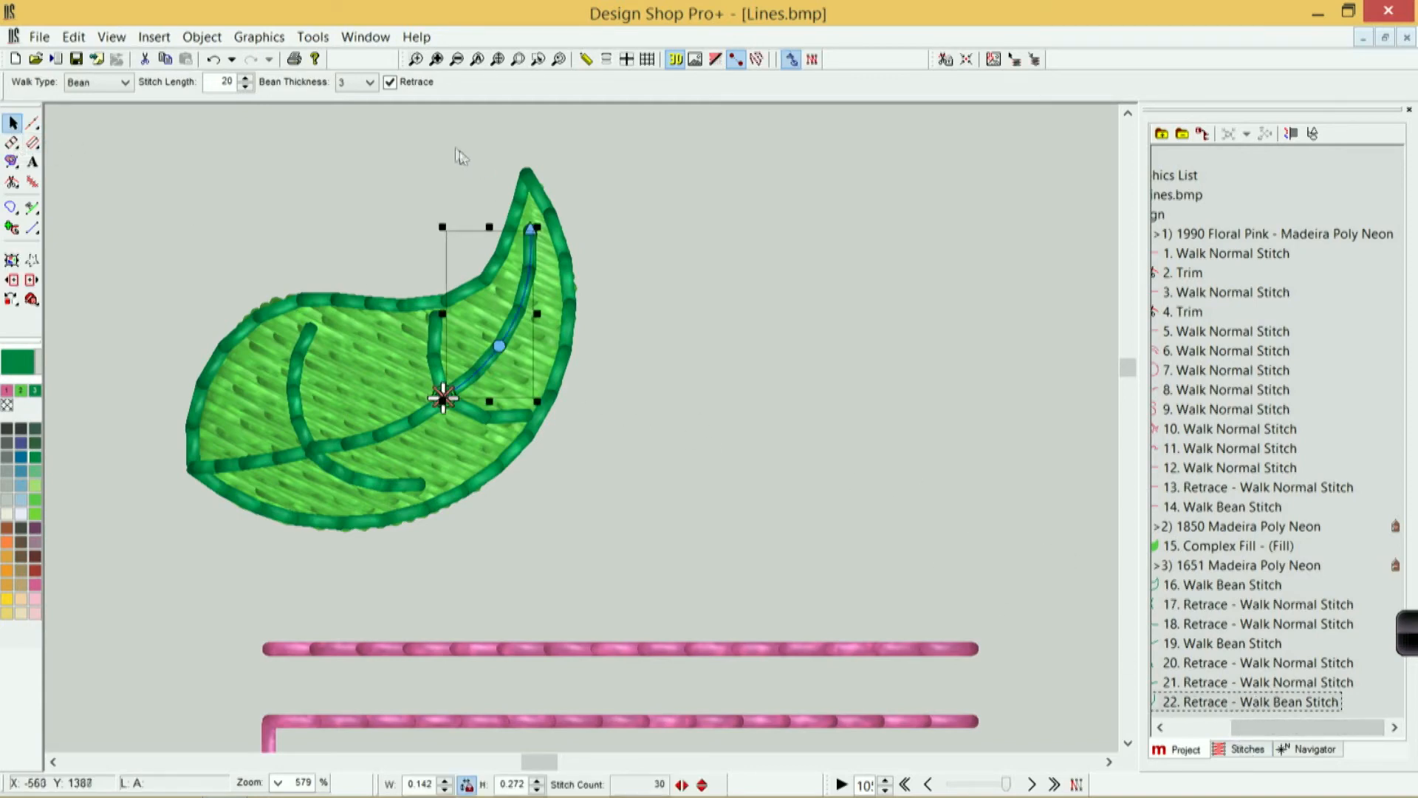
{"action": "left_click", "coordinate": [390, 83]}
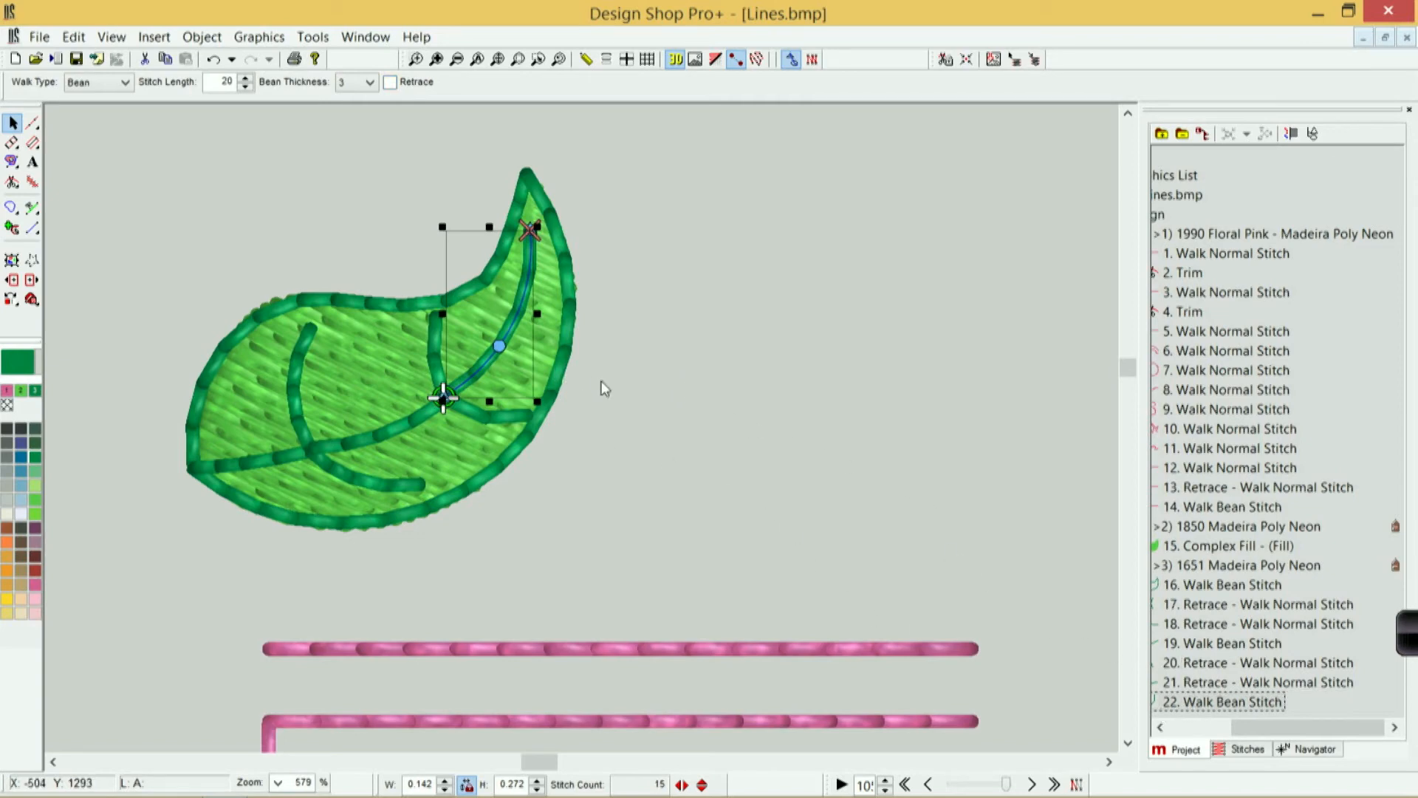
{"action": "left_click", "coordinate": [695, 459]}
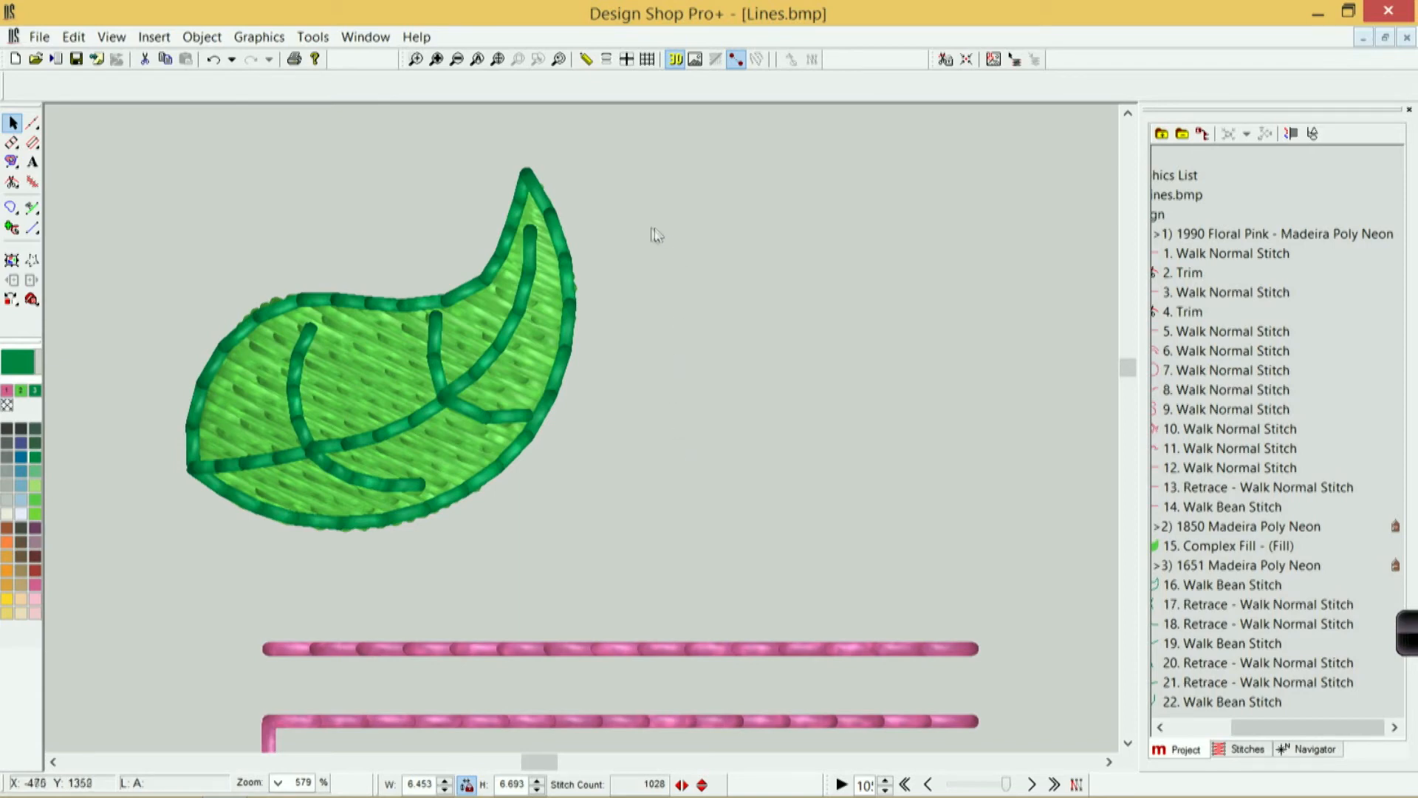
Step: Examine the Curve Compensation option in the leaf outline's object properties, leaving the settings unchanged
{"action": "left_click", "coordinate": [375, 304]}
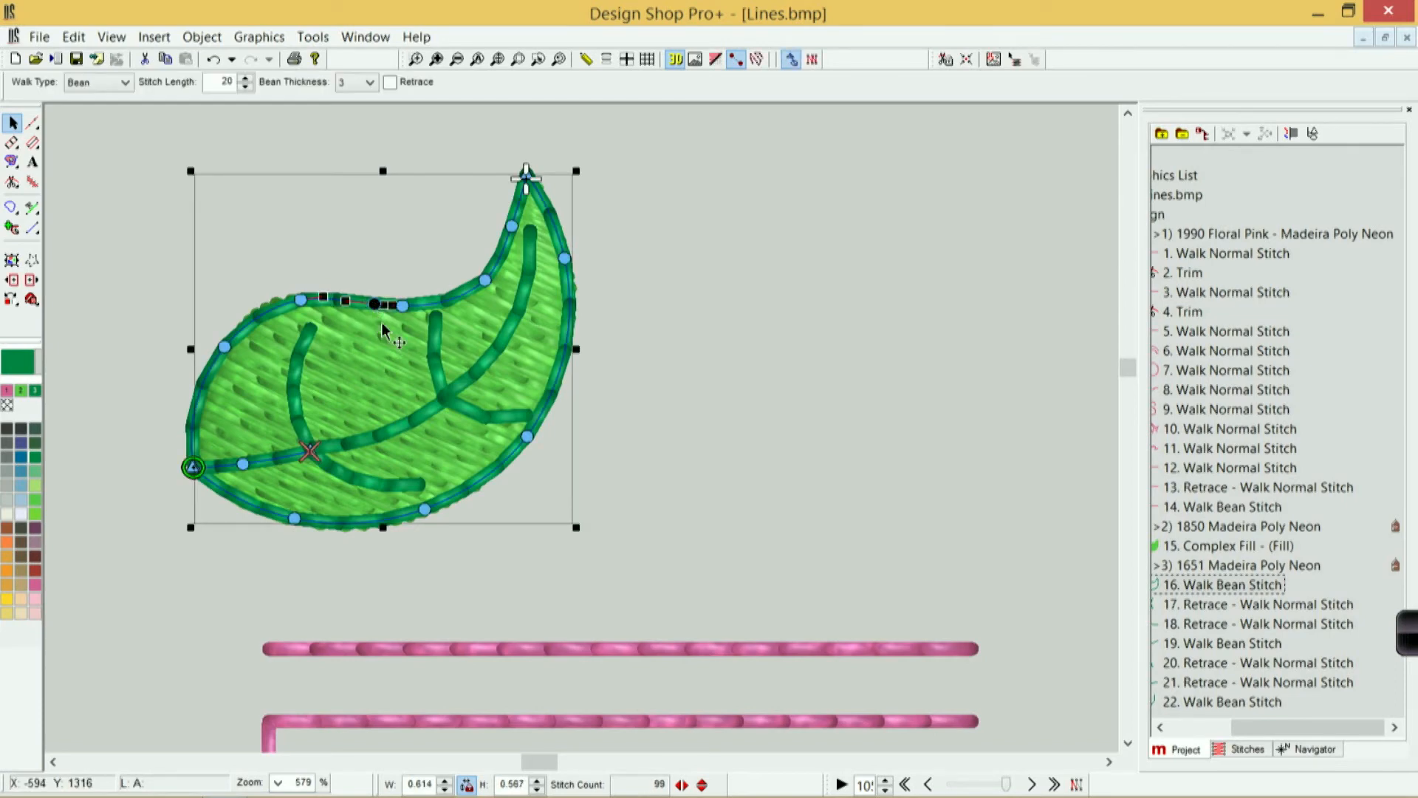
{"action": "right_click", "coordinate": [375, 266]}
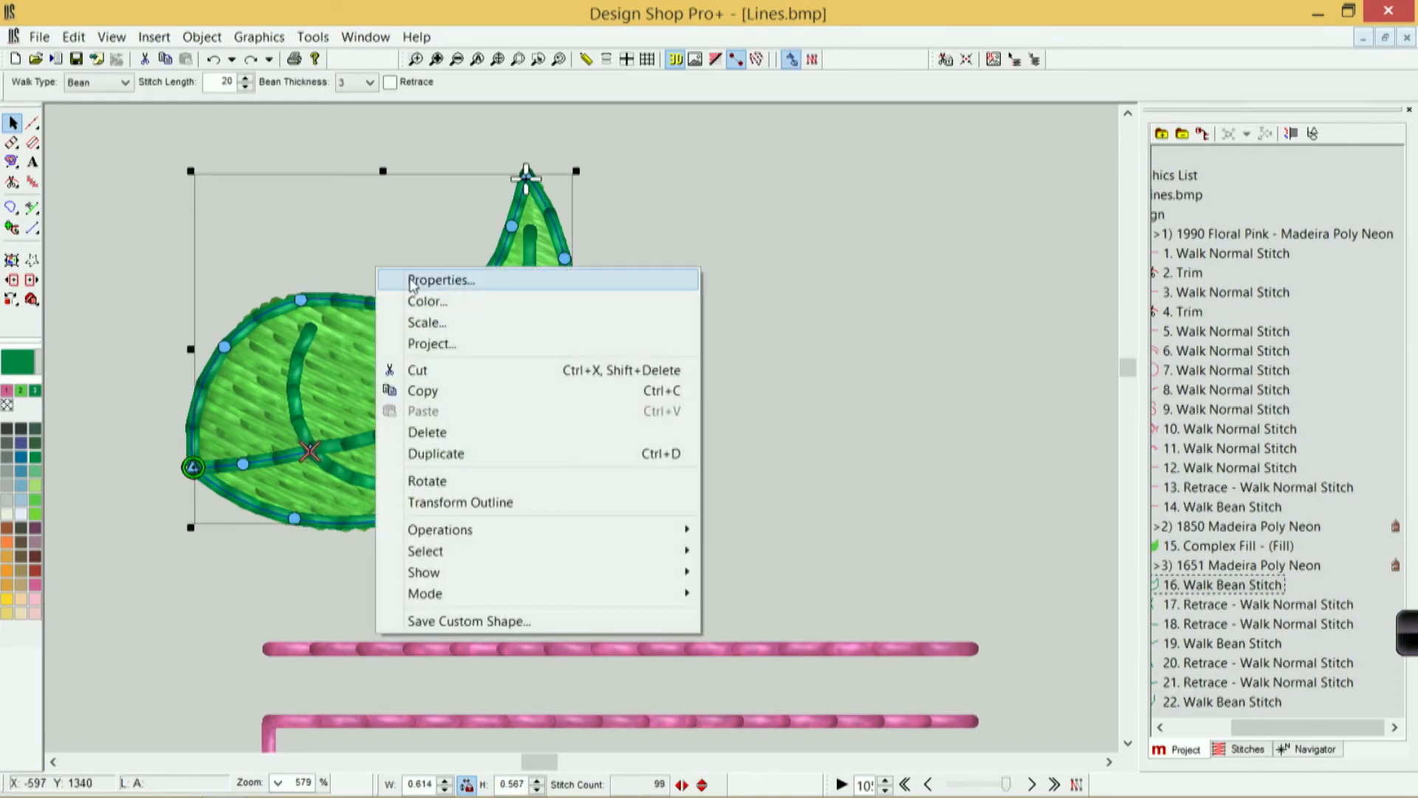
{"action": "left_click", "coordinate": [412, 281]}
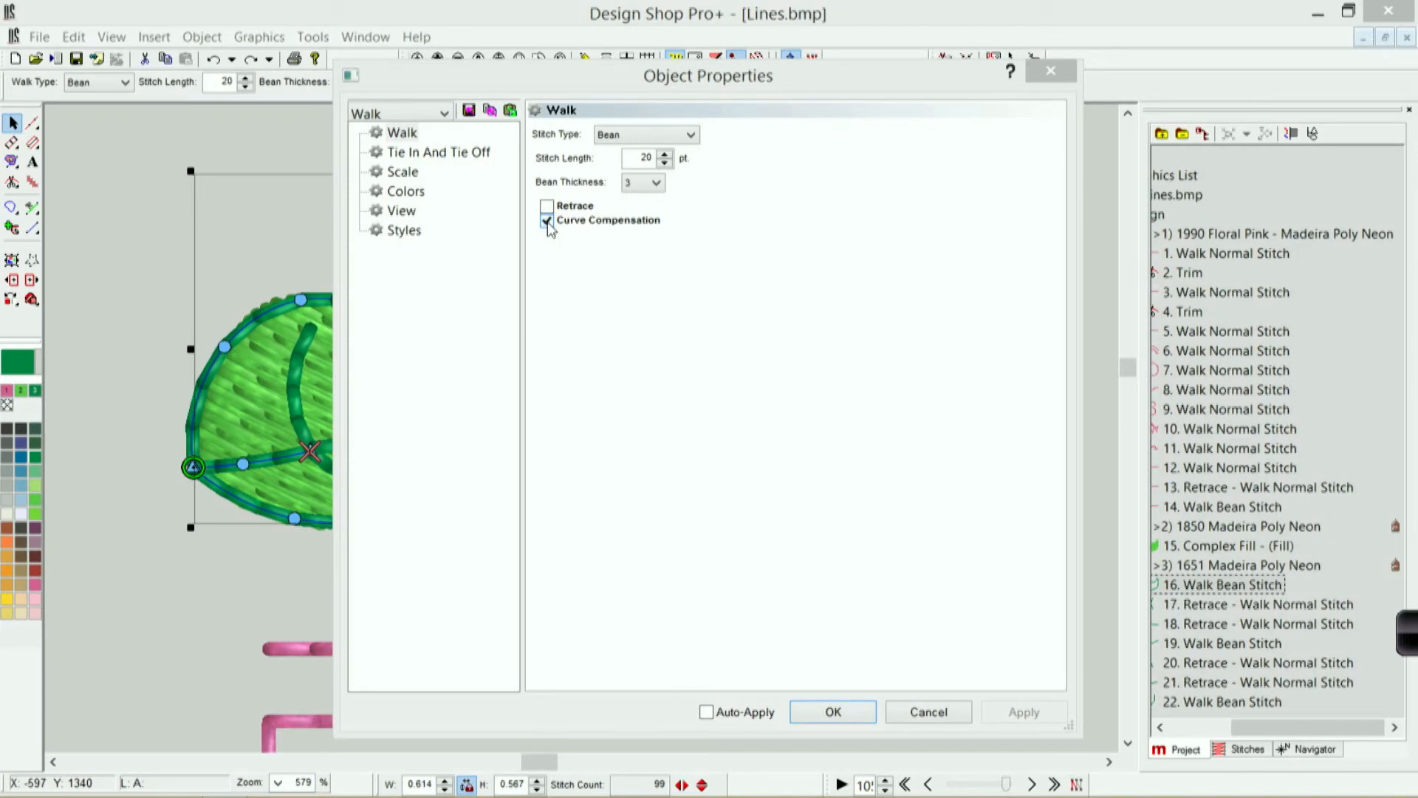
{"action": "left_click", "coordinate": [927, 711]}
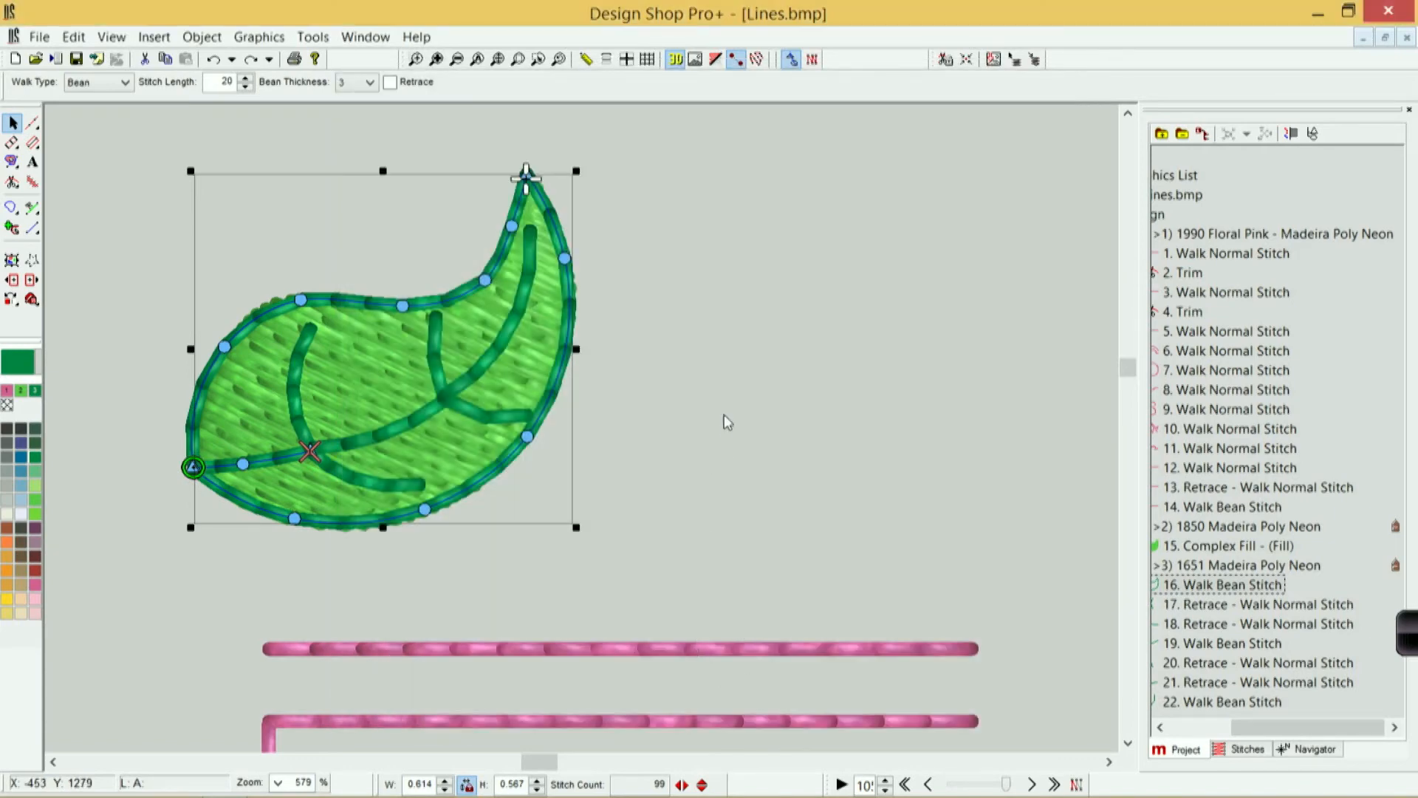
Step: Digitize a near-vertical straight Normal walk below the pink lines with a stitch length of 50 pt and Retrace off
{"action": "scroll", "coordinate": [726, 418], "scroll_direction": "down", "scroll_amount": 6}
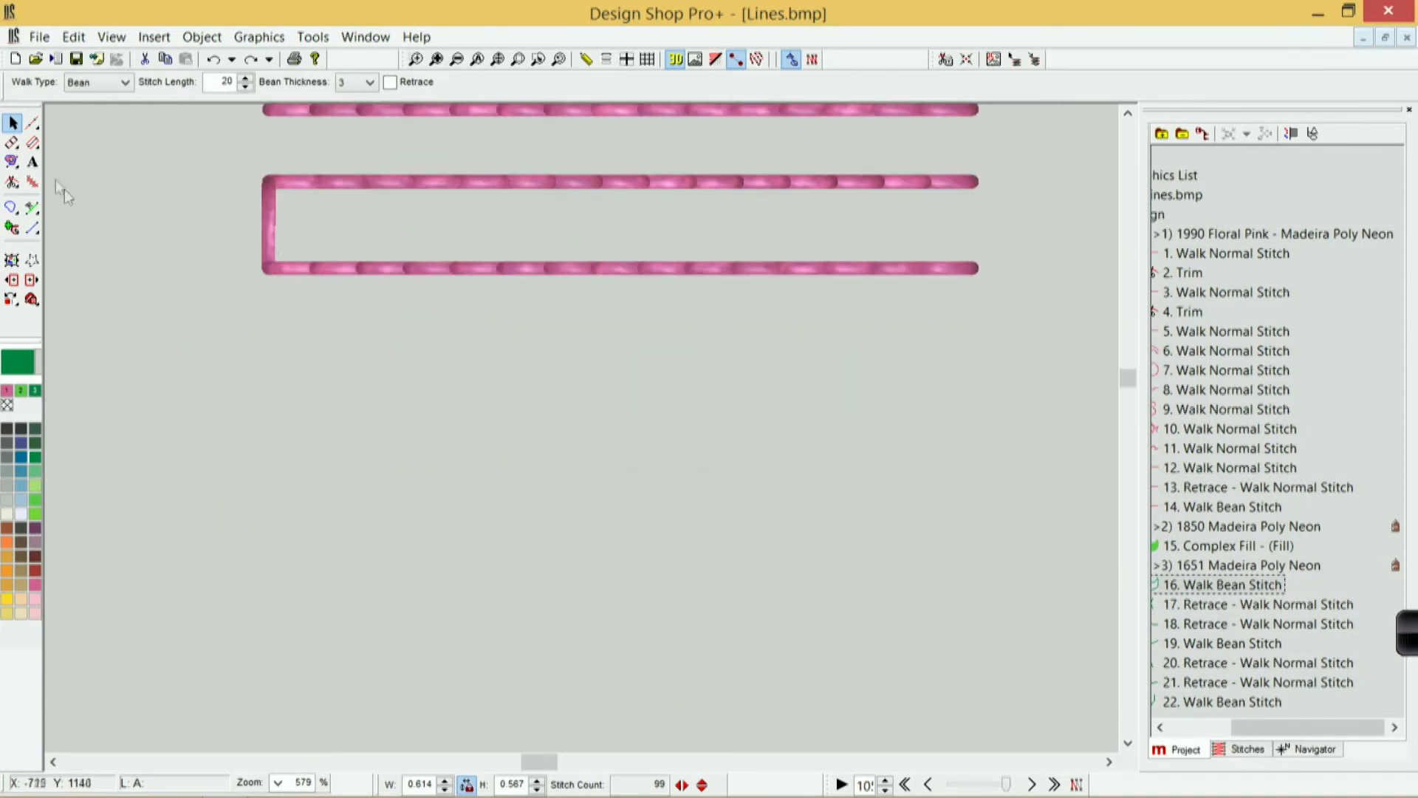
{"action": "left_click", "coordinate": [33, 123]}
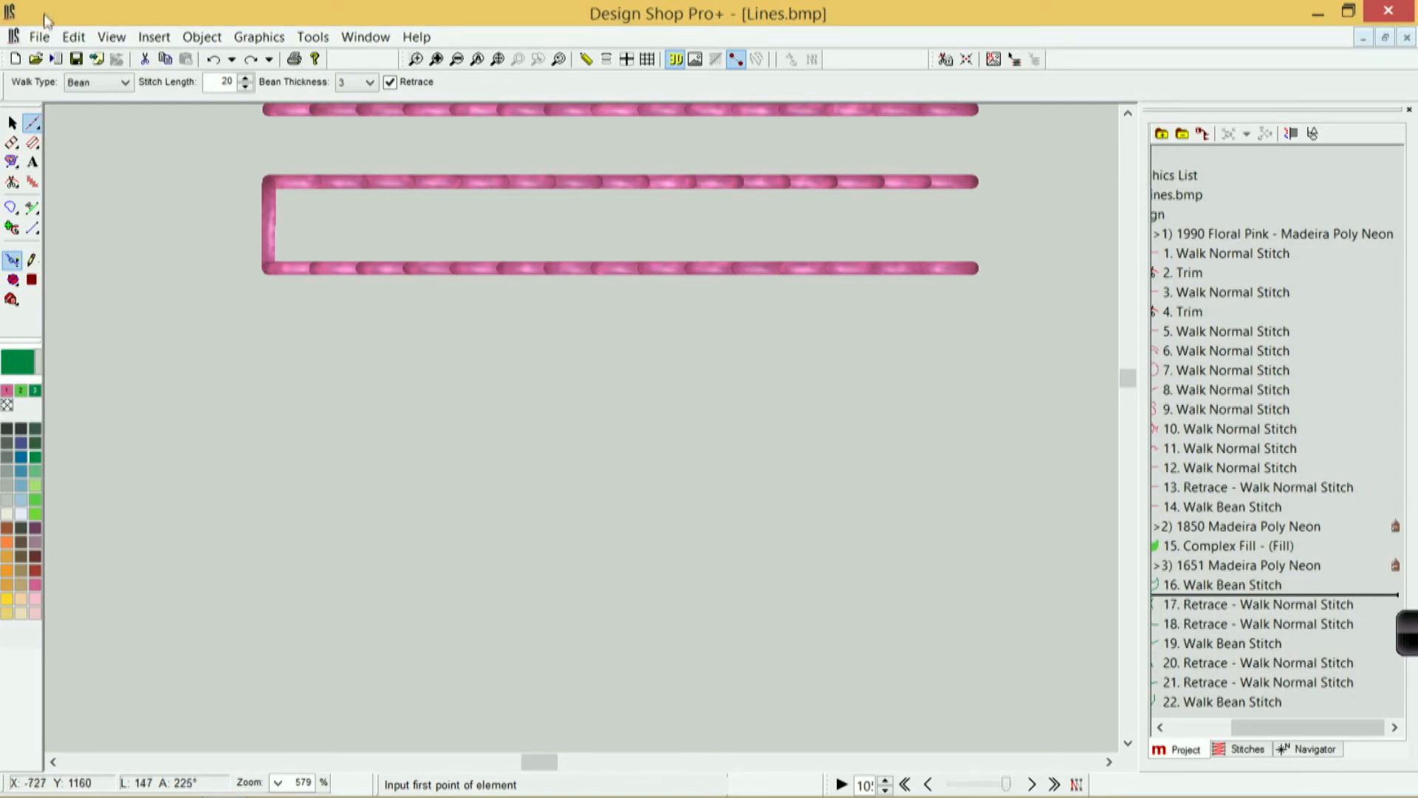
{"action": "left_click", "coordinate": [90, 83]}
{"action": "left_click", "coordinate": [82, 100]}
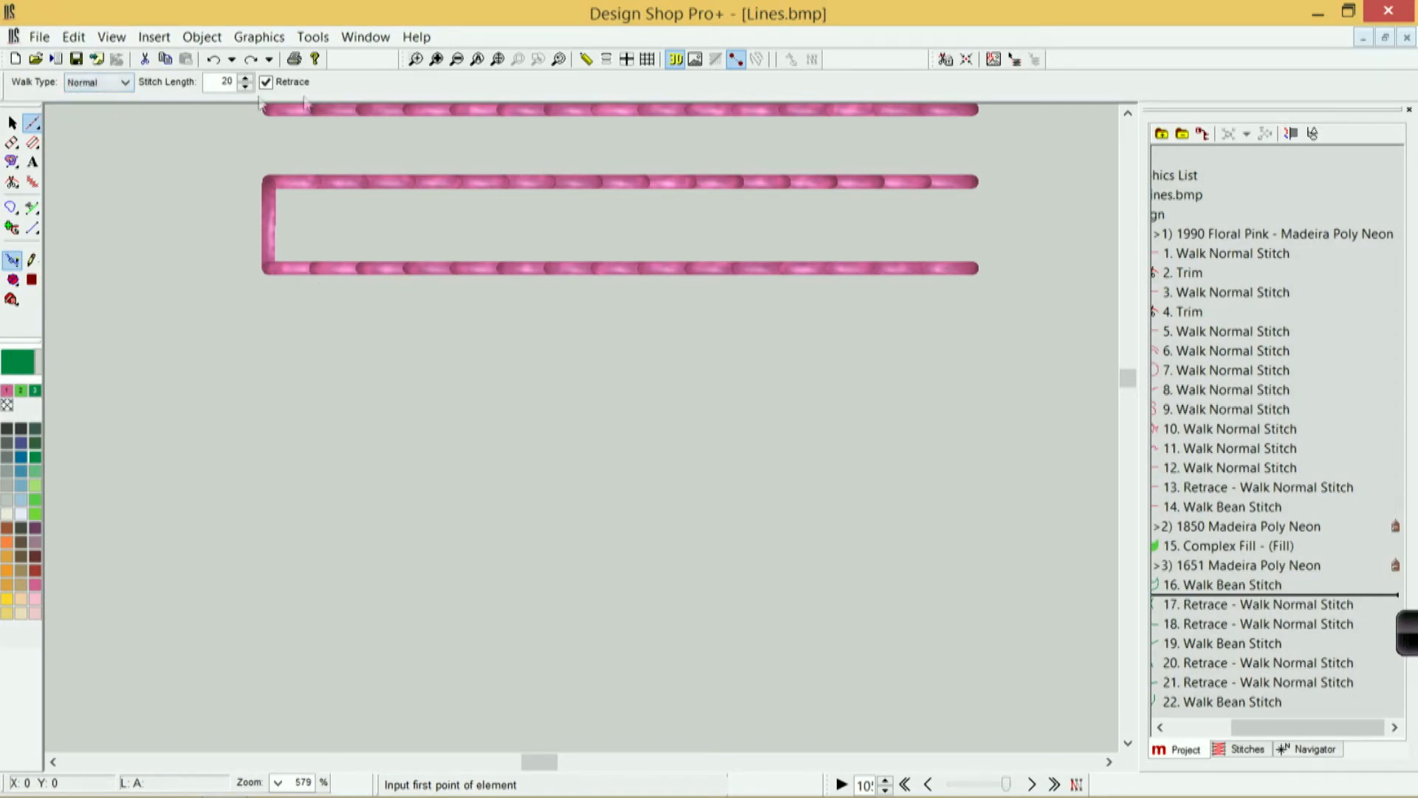
{"action": "double_click", "coordinate": [222, 83]}
{"action": "type", "text": "50"}
{"action": "left_click", "coordinate": [272, 579]}
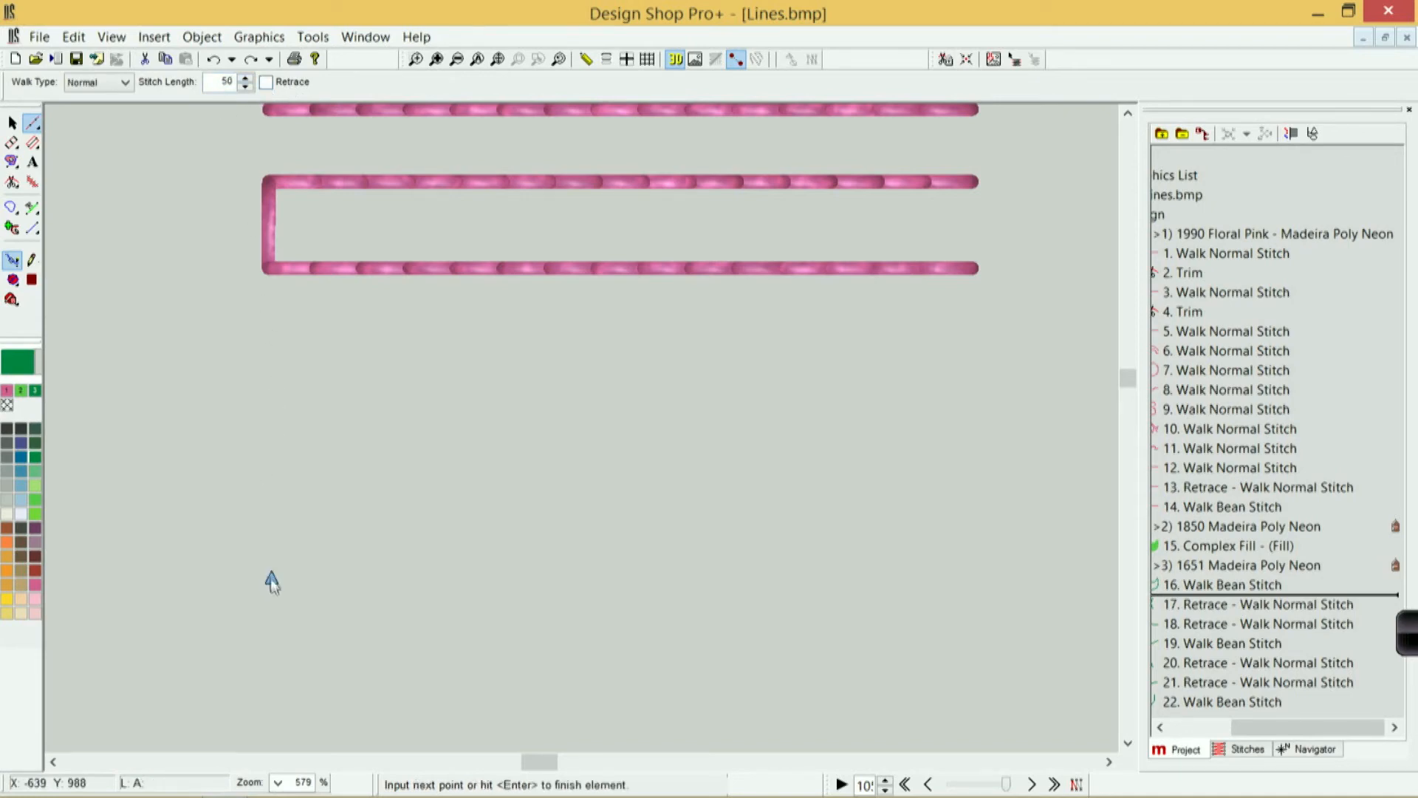
{"action": "left_click", "coordinate": [281, 387]}
{"action": "key", "text": "Return"}
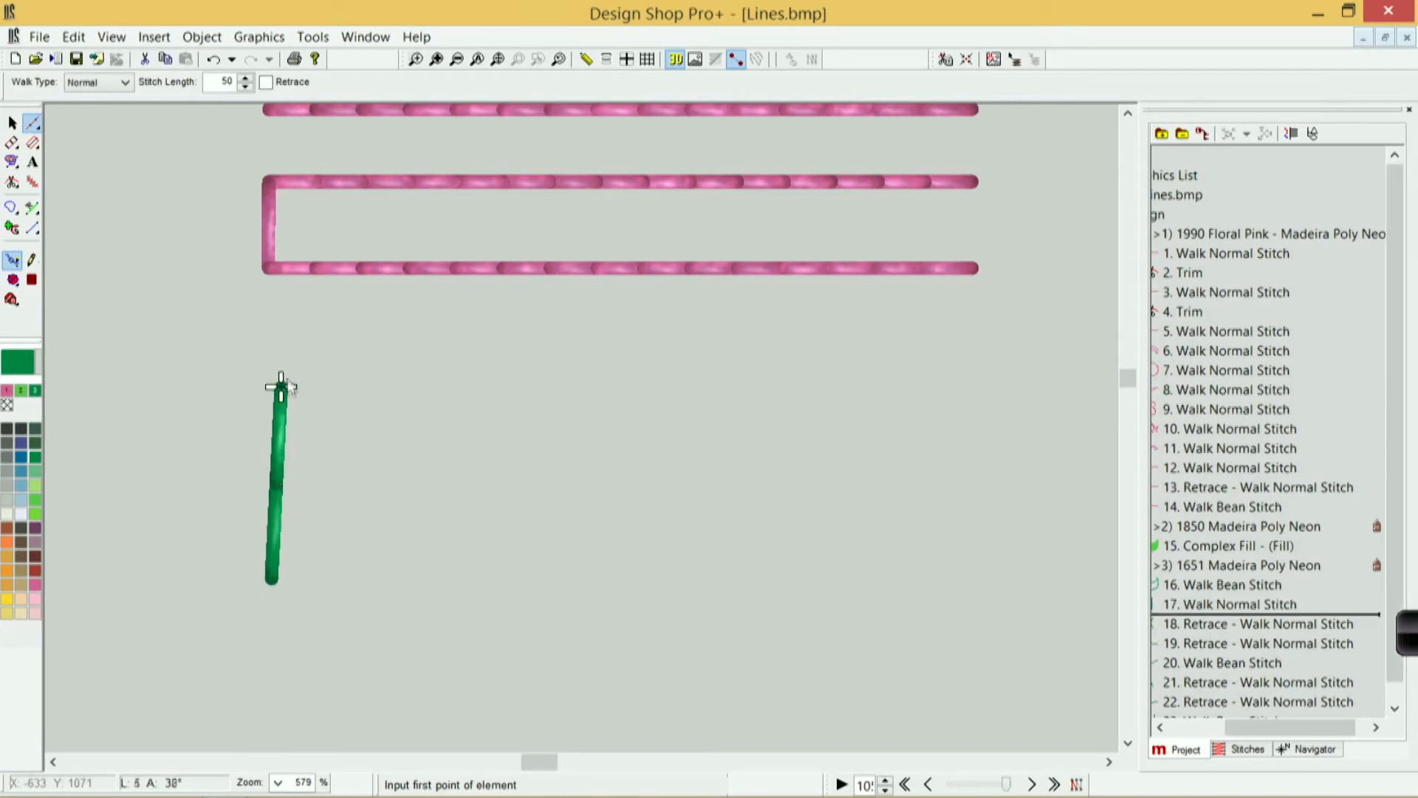
Step: Digitize an open, nearly full circle about 0.378 wide as a Normal walk beside the straight green walk
{"action": "left_click", "coordinate": [362, 613]}
{"action": "left_click", "coordinate": [497, 455]}
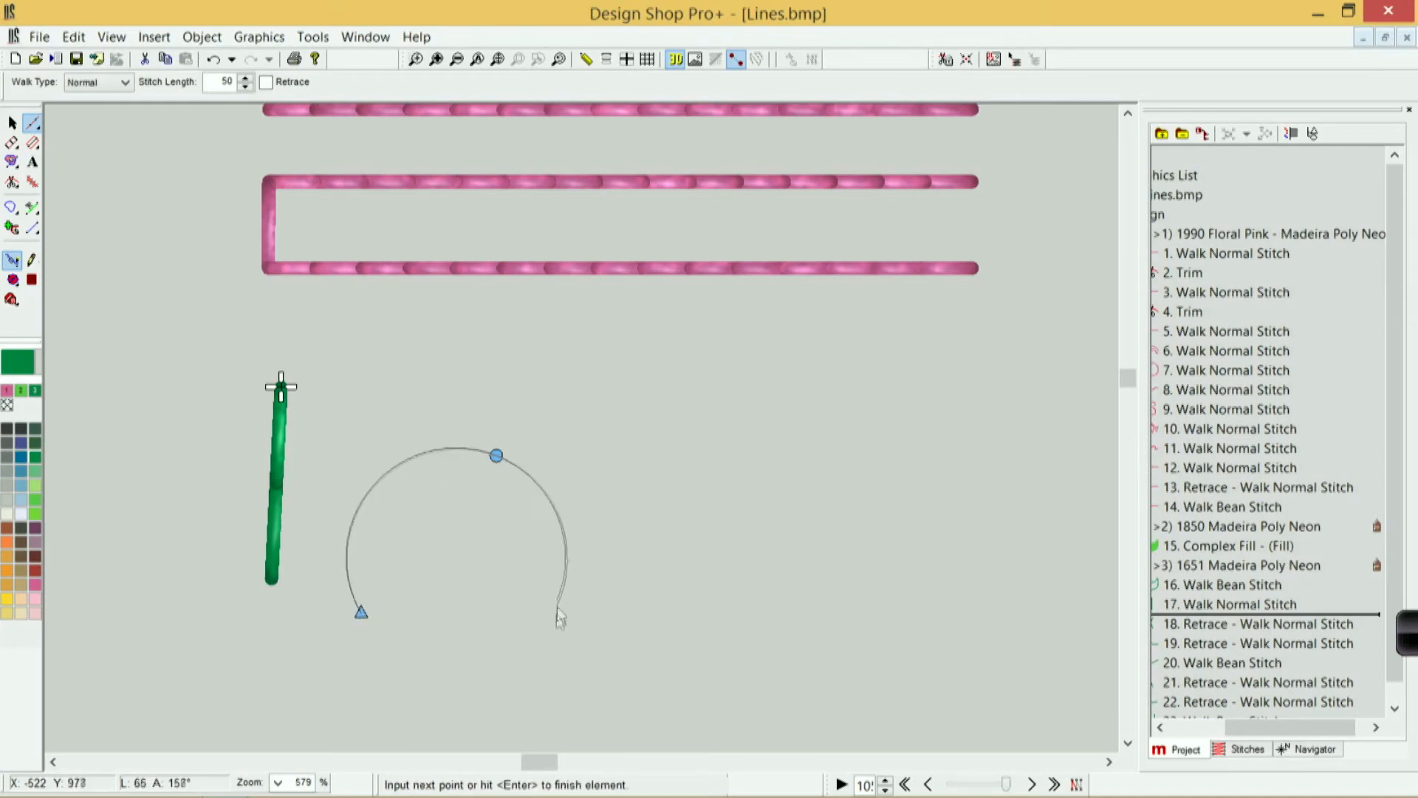
{"action": "left_click", "coordinate": [475, 685]}
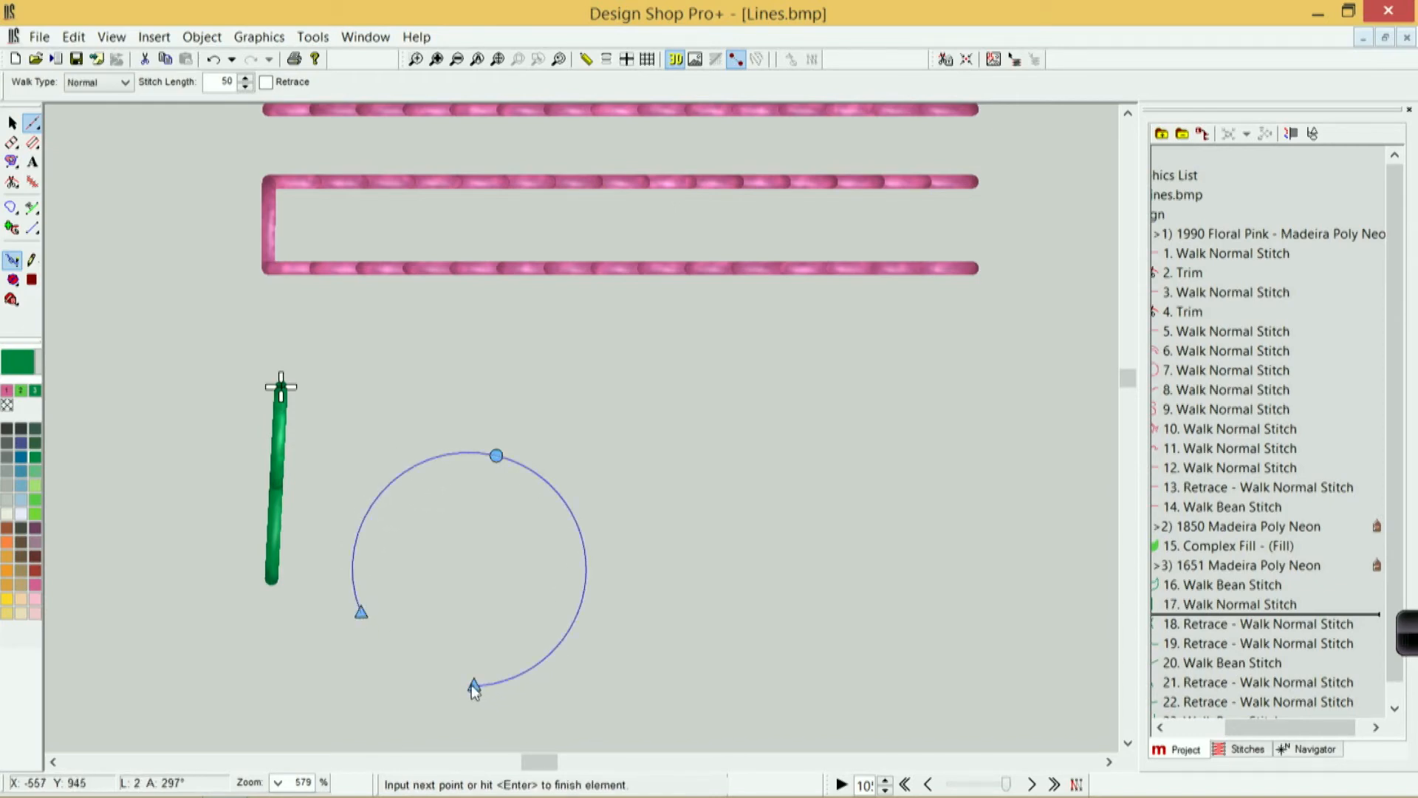
{"action": "key", "text": "Return"}
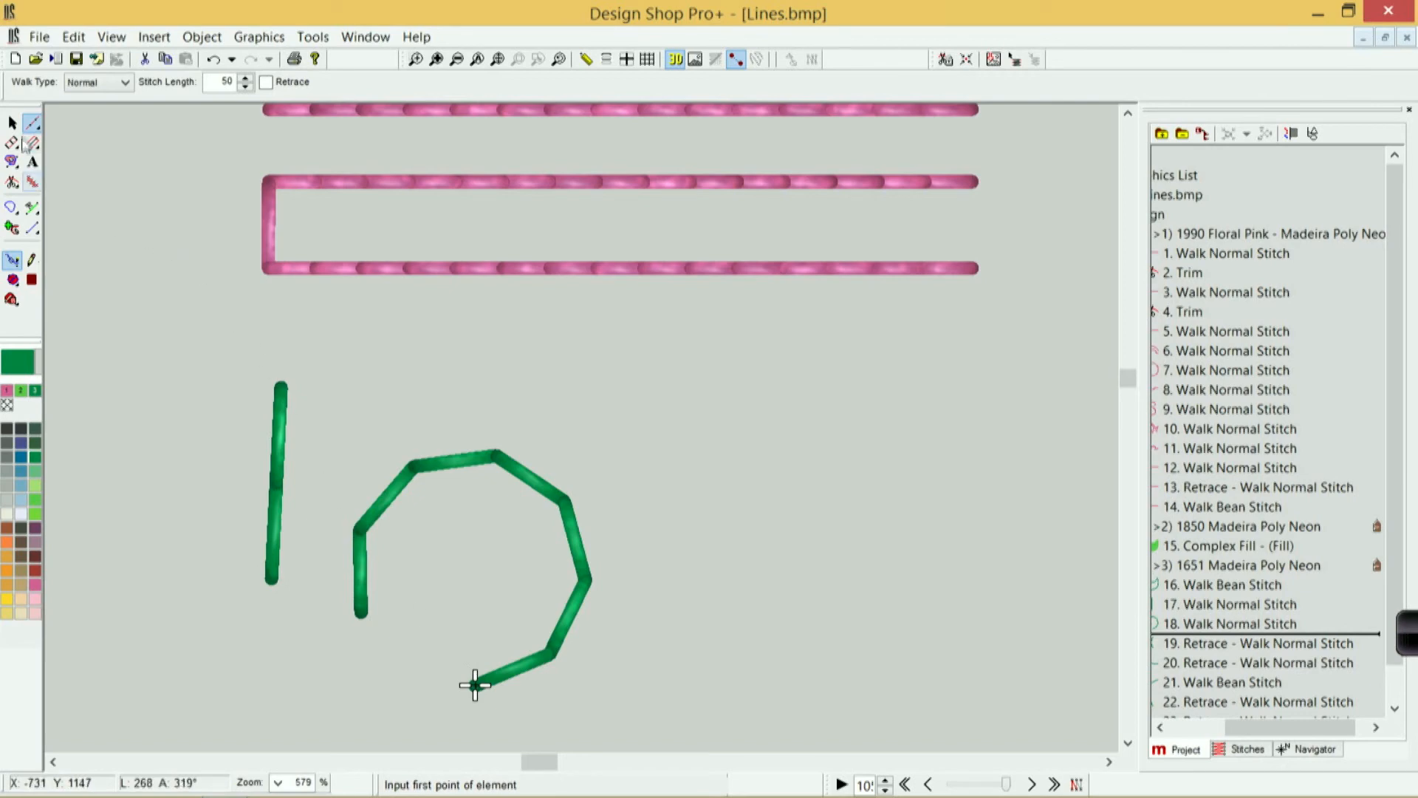
Step: Turn on Curve Compensation in the object properties of the circular green walk and deselect it
{"action": "left_click", "coordinate": [13, 122]}
{"action": "left_click", "coordinate": [471, 683]}
{"action": "right_click", "coordinate": [561, 511]}
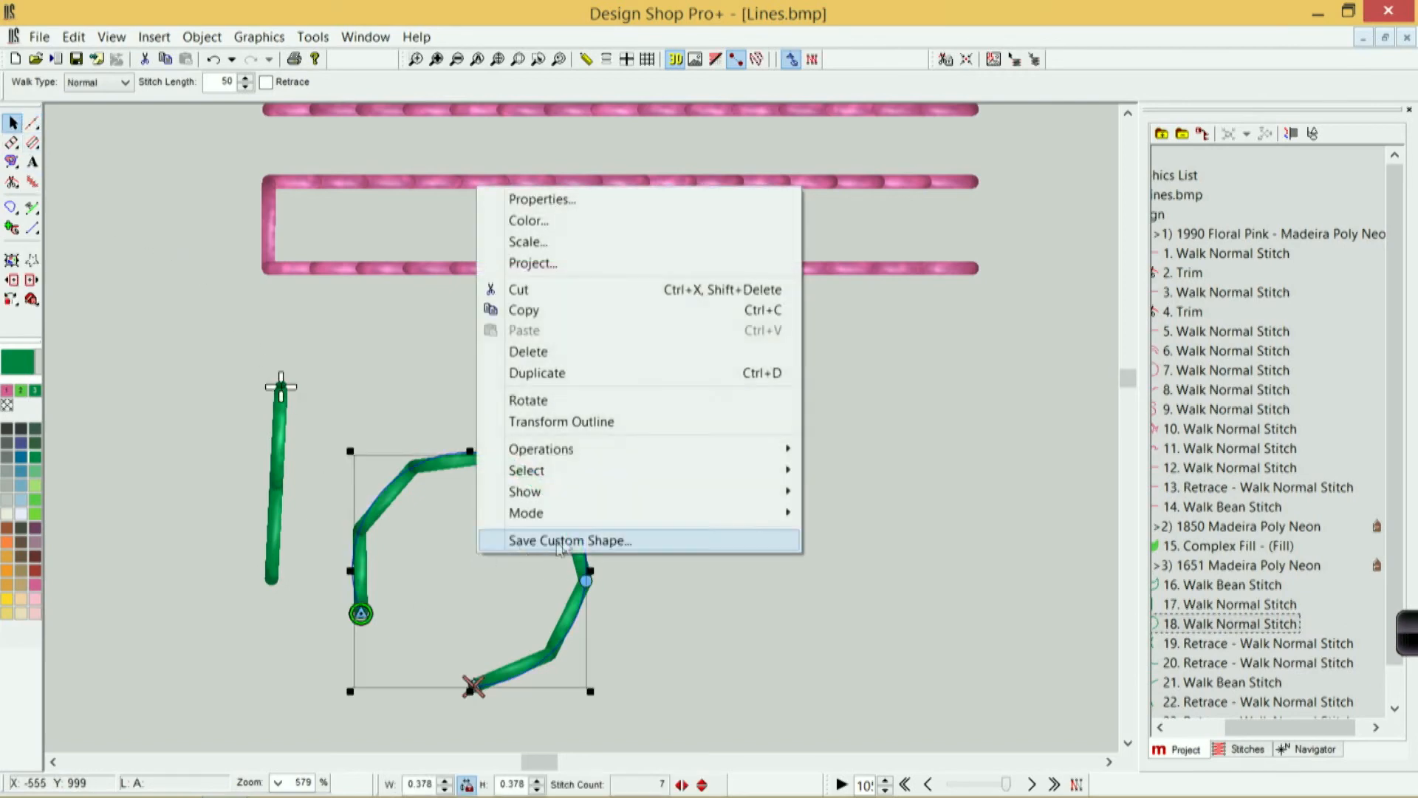
{"action": "left_click", "coordinate": [558, 200]}
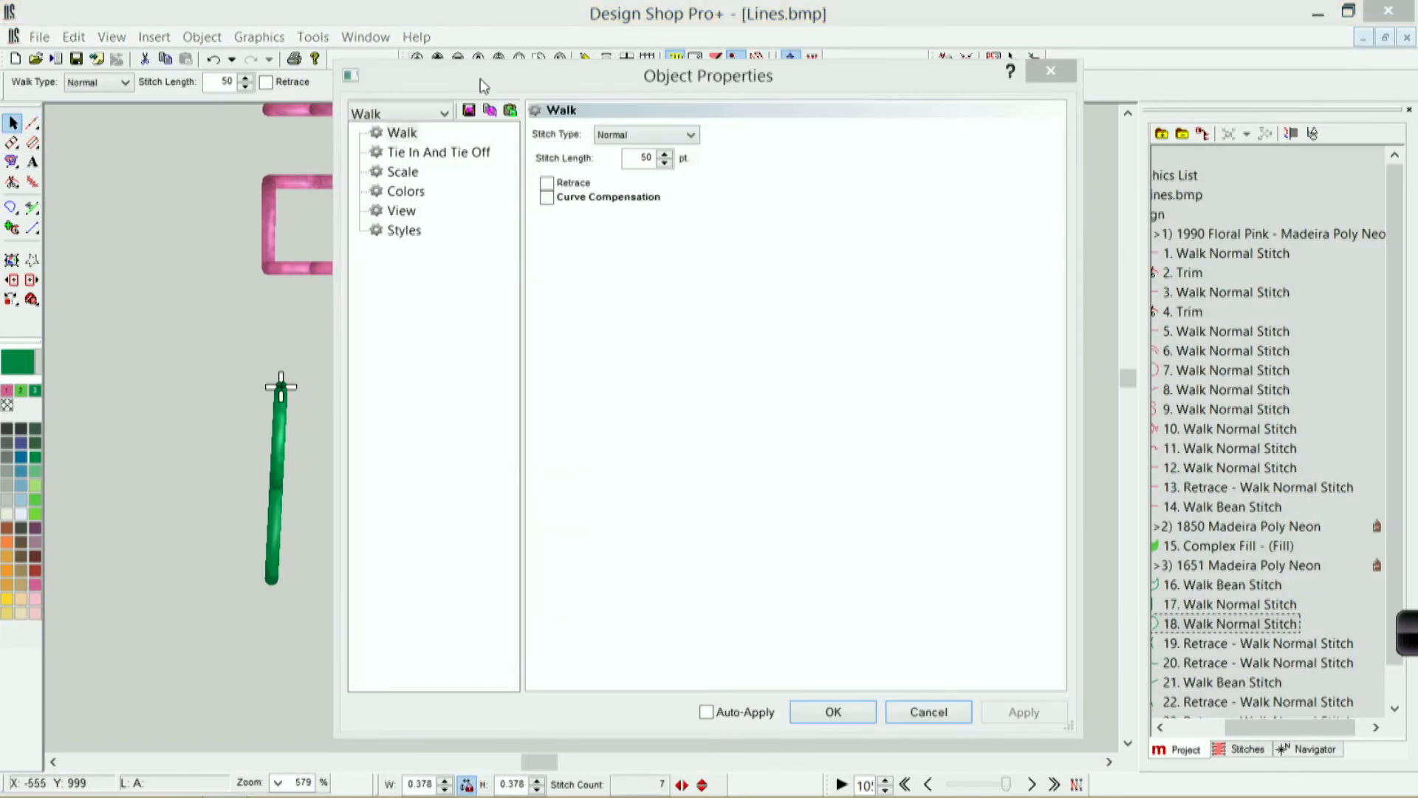
{"action": "left_click_drag", "start_coordinate": [484, 84], "coordinate": [830, 69]}
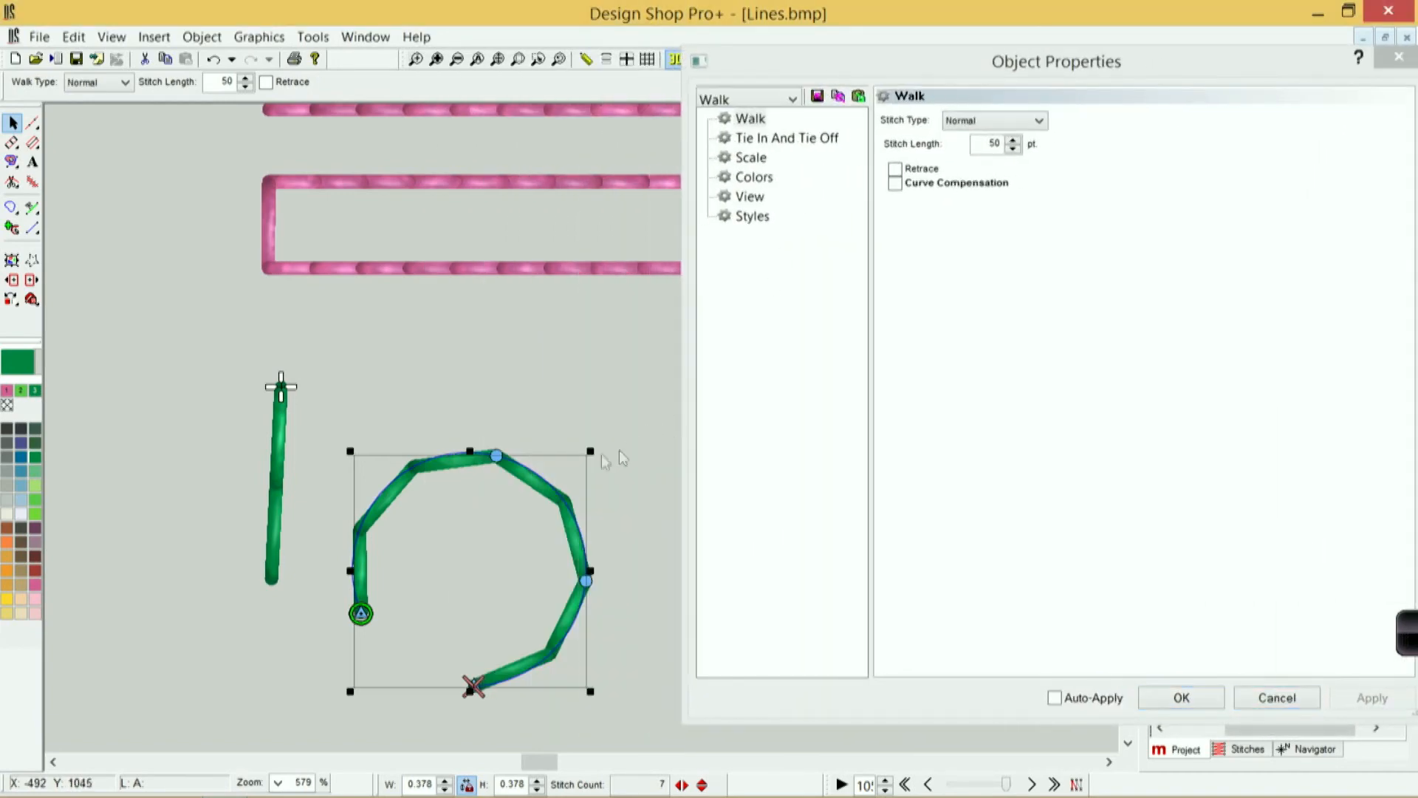
{"action": "left_click", "coordinate": [384, 414]}
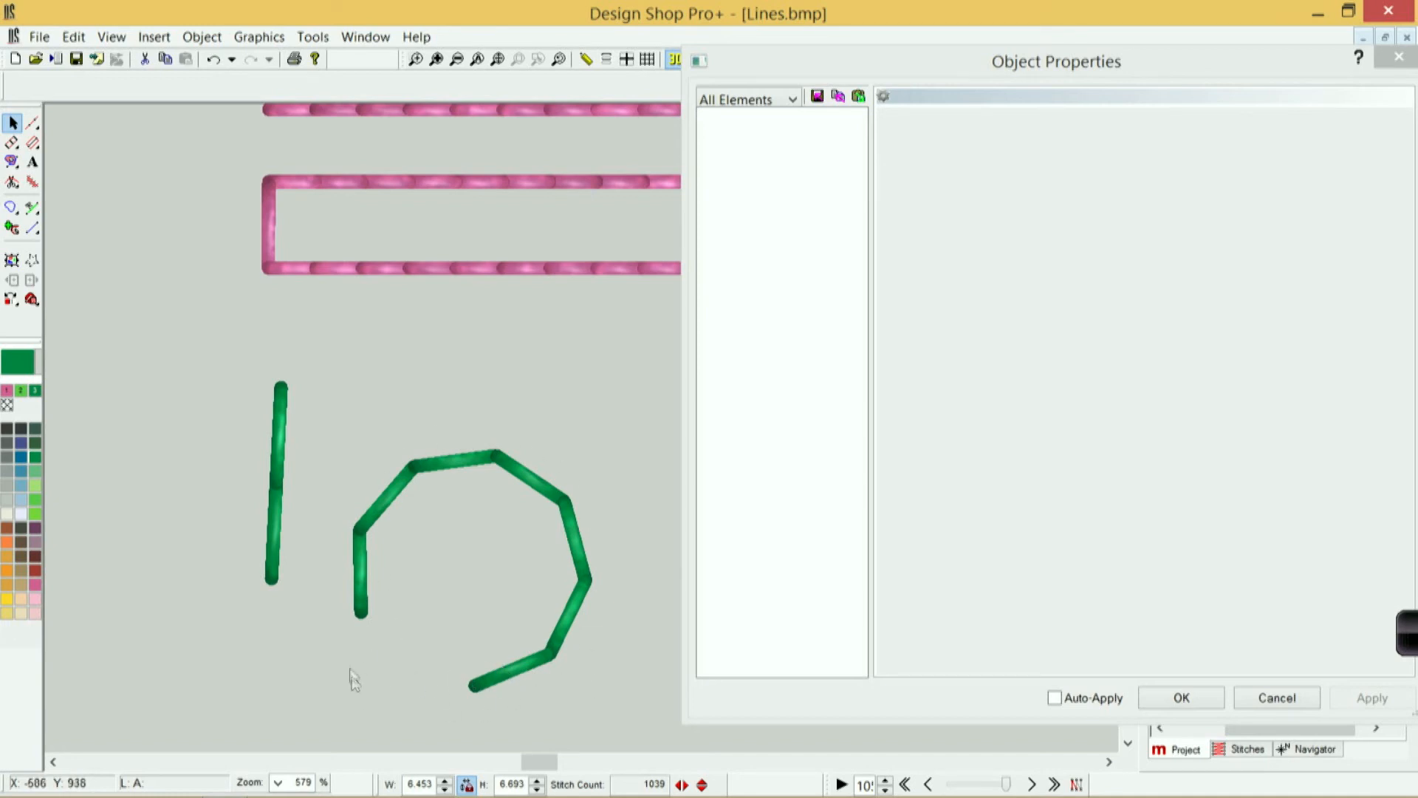
{"action": "left_click", "coordinate": [470, 465]}
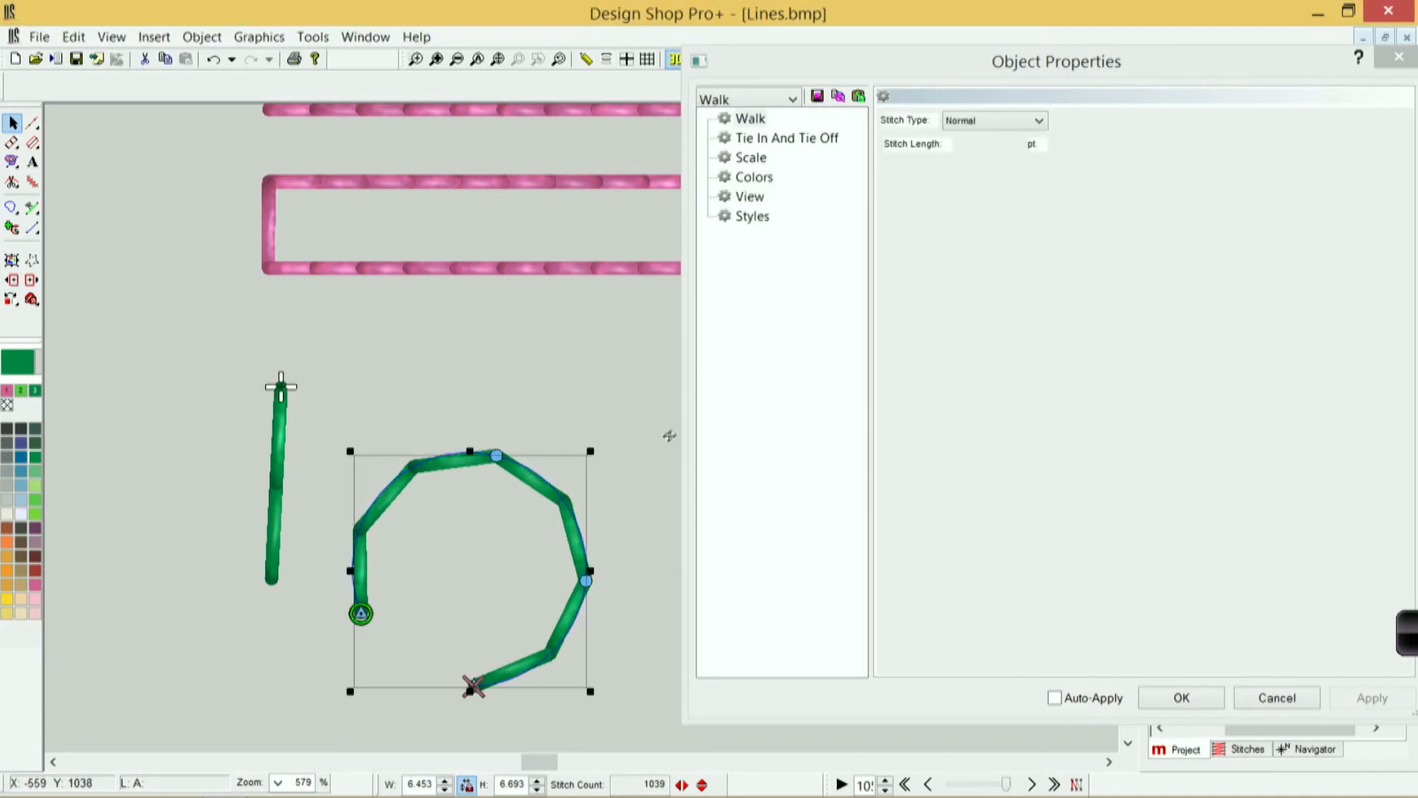
{"action": "left_click", "coordinate": [895, 183]}
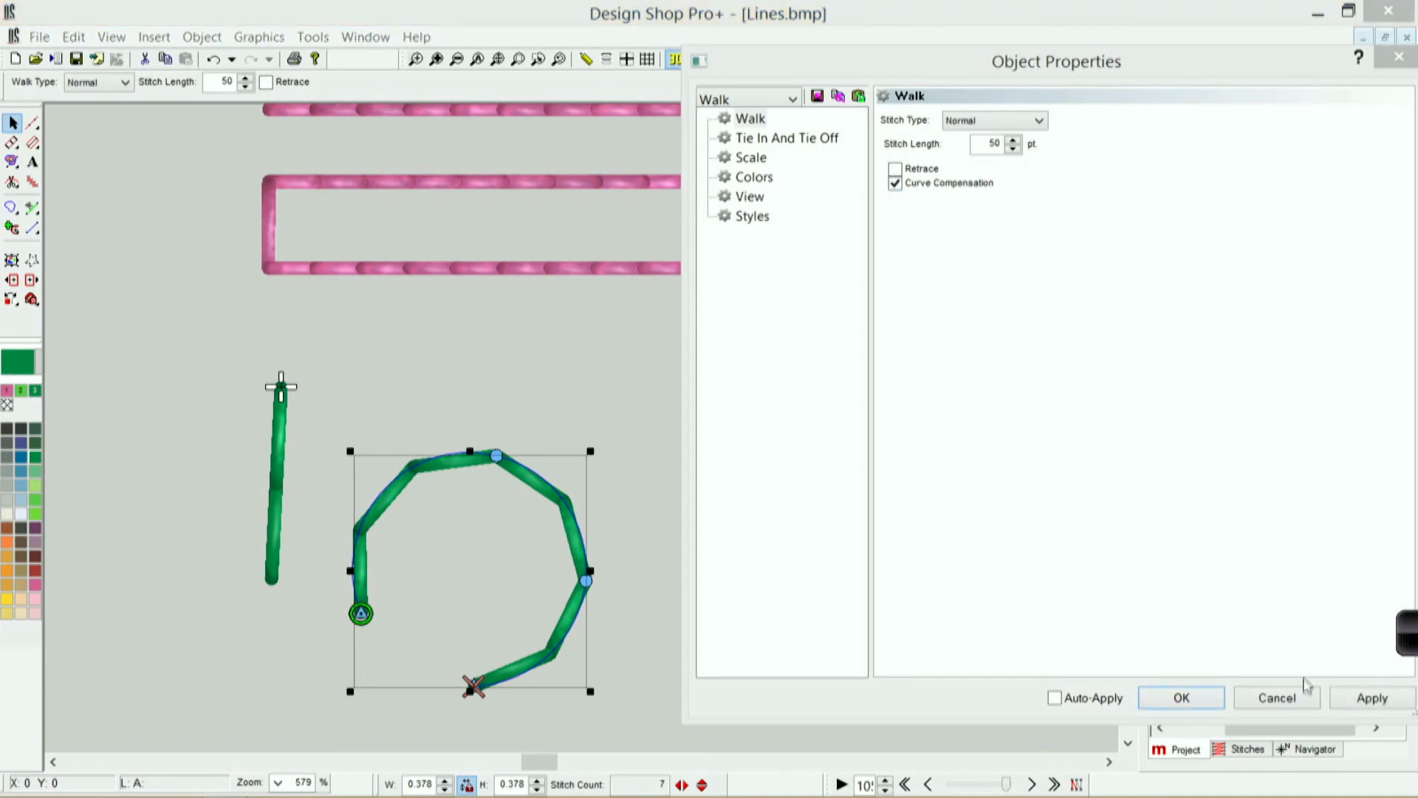
{"action": "left_click", "coordinate": [1368, 698]}
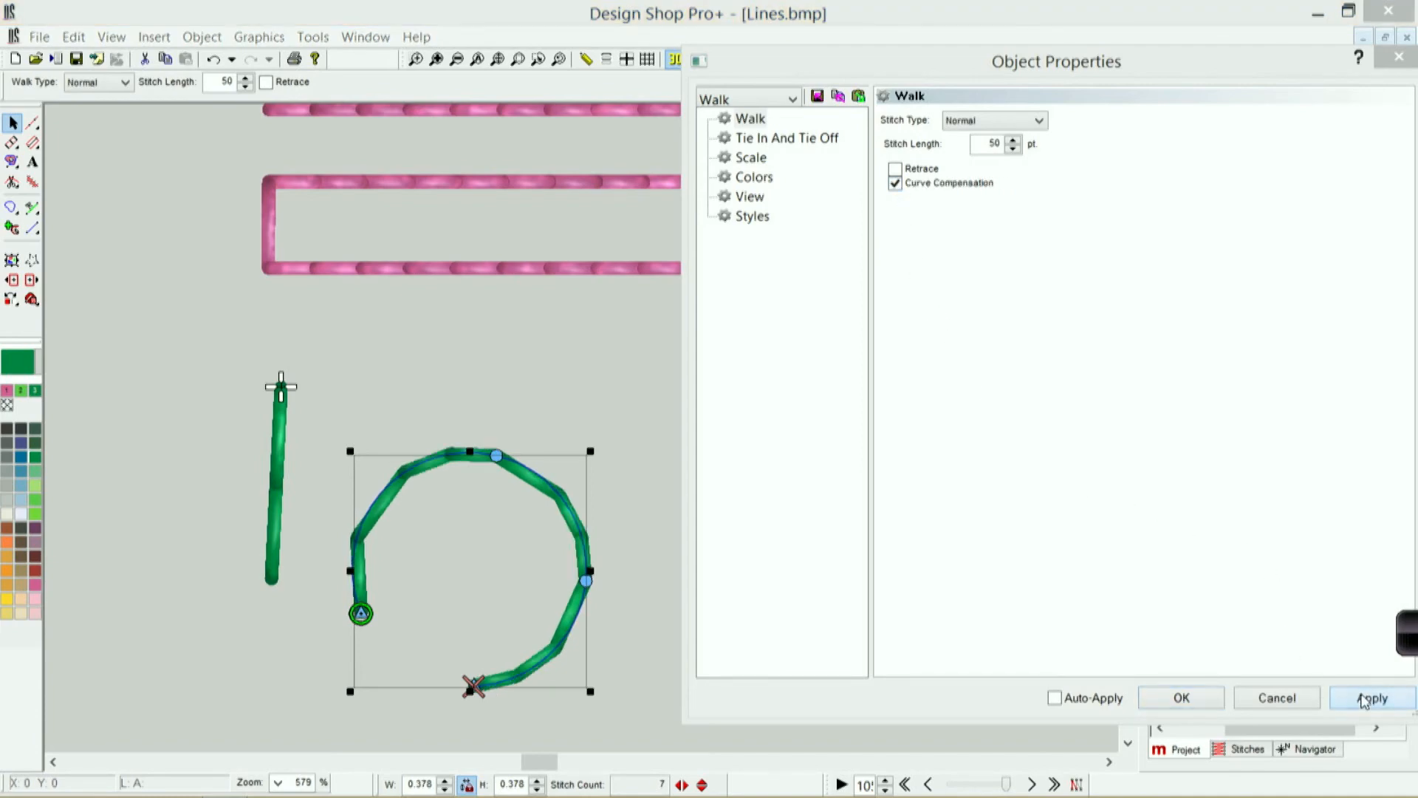
{"action": "left_click", "coordinate": [1178, 701]}
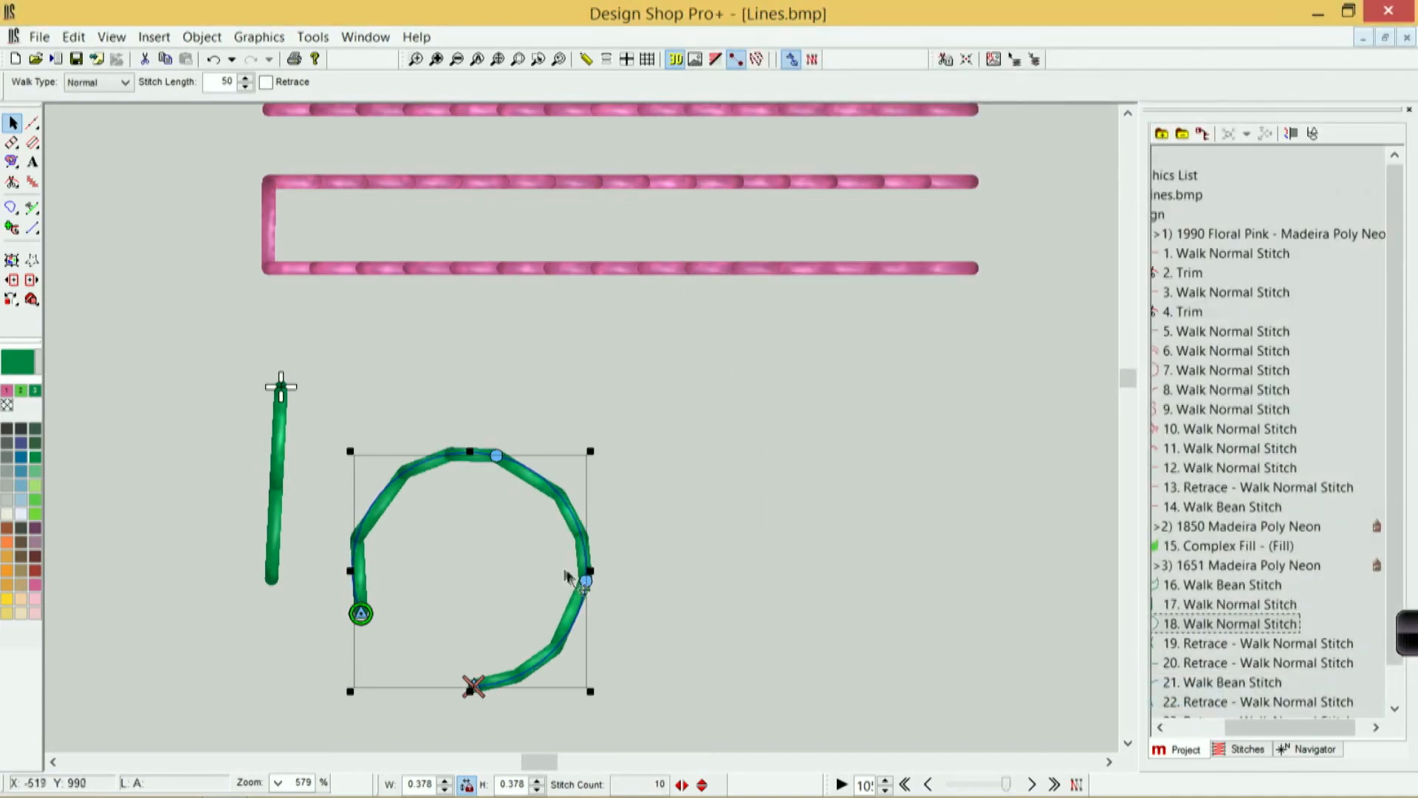
{"action": "left_click", "coordinate": [651, 604]}
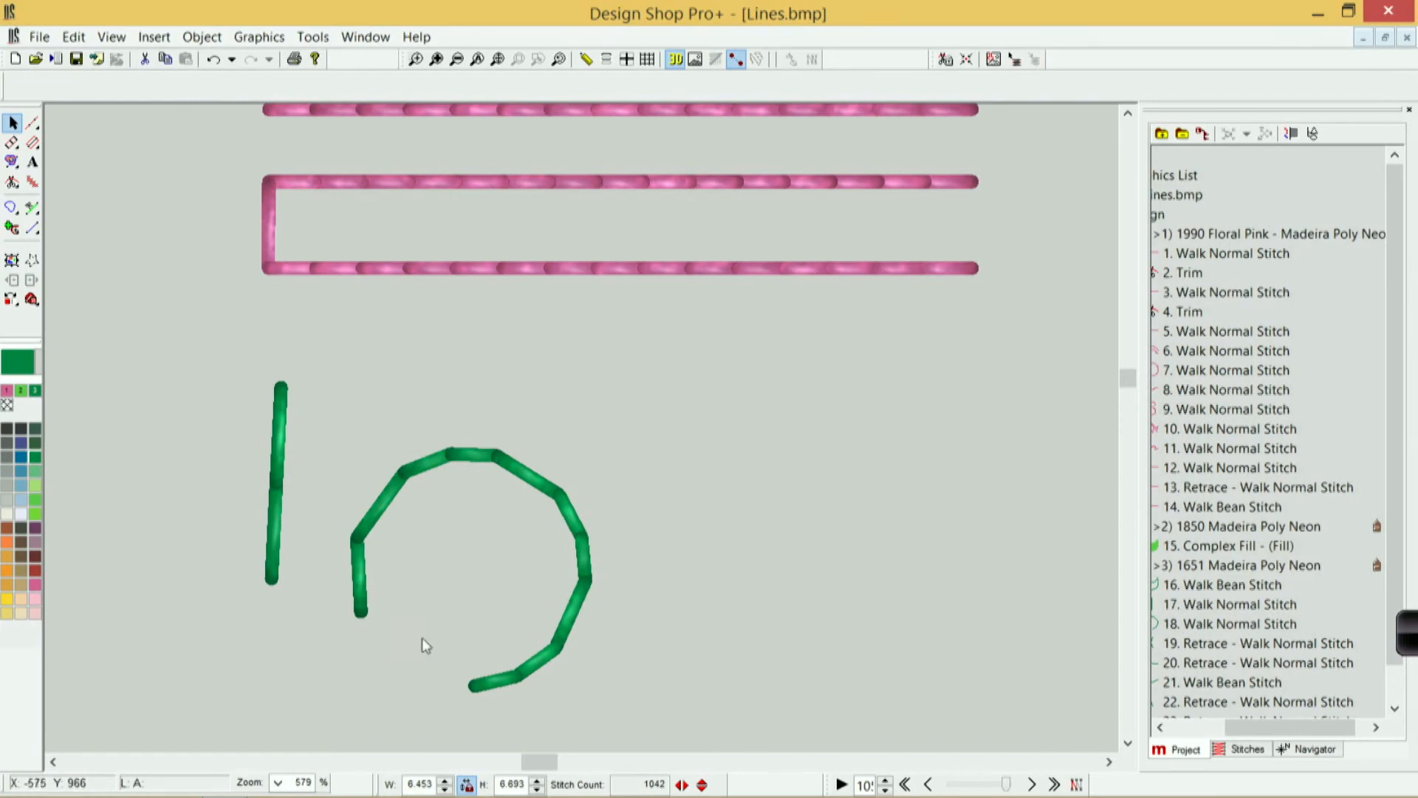
Step: Scale the circular green walk down proportionally to about 0.232 wide and deselect it
{"action": "left_click", "coordinate": [515, 681]}
{"action": "left_click_drag", "start_coordinate": [591, 689], "coordinate": [500, 600]}
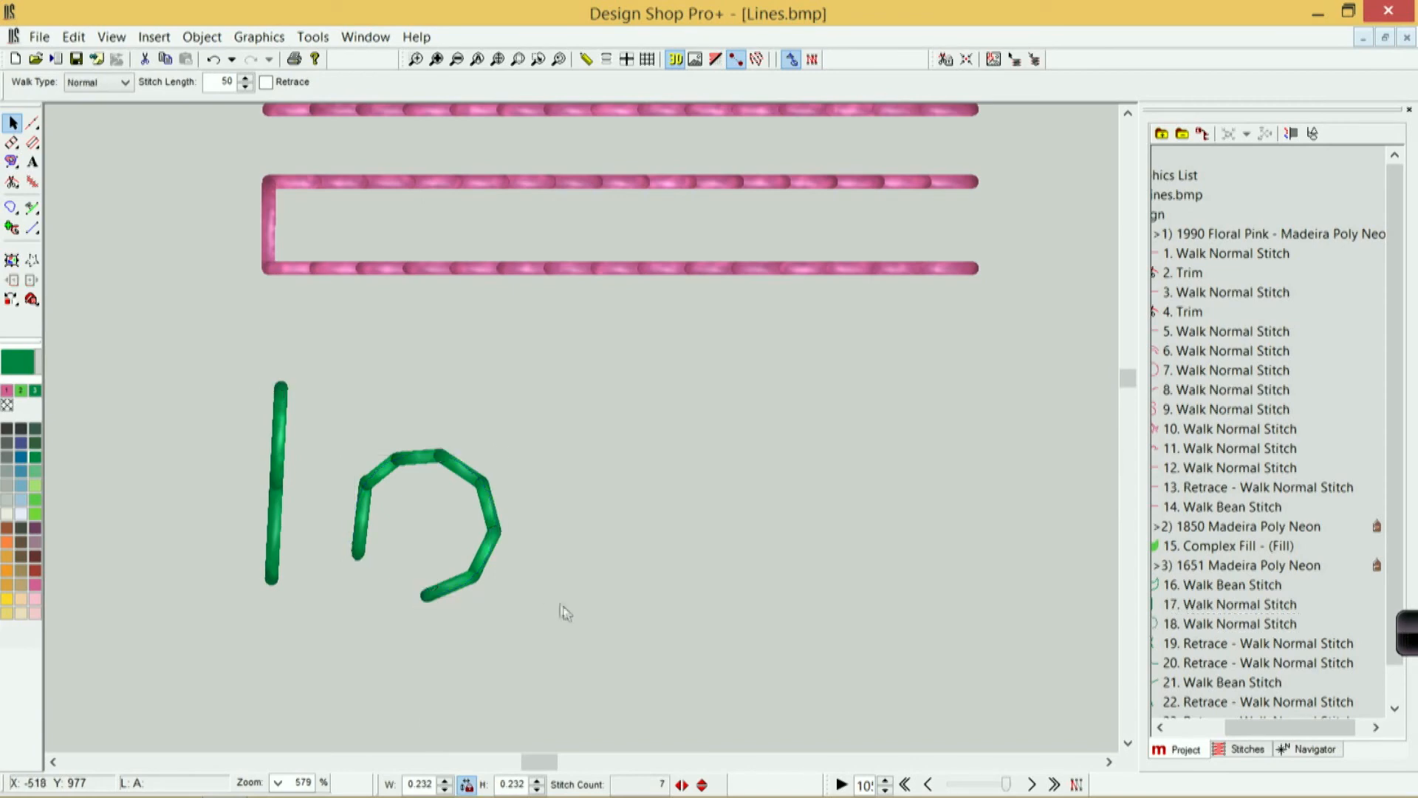
{"action": "left_click", "coordinate": [565, 612]}
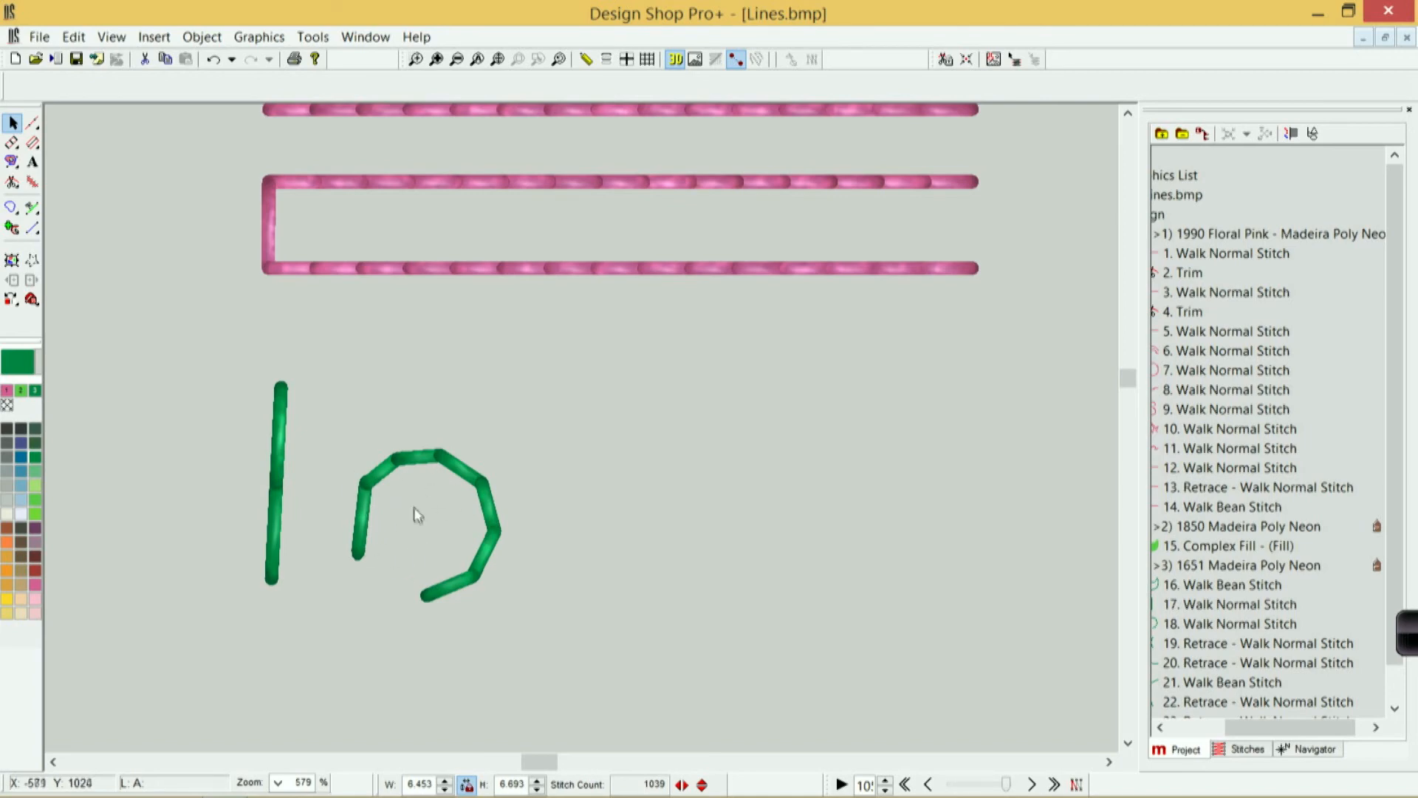
Step: Digitize a two-point Jump walk about 1.85 wide above the artwork's upper left corner, and delete it
{"action": "left_click", "coordinate": [477, 59]}
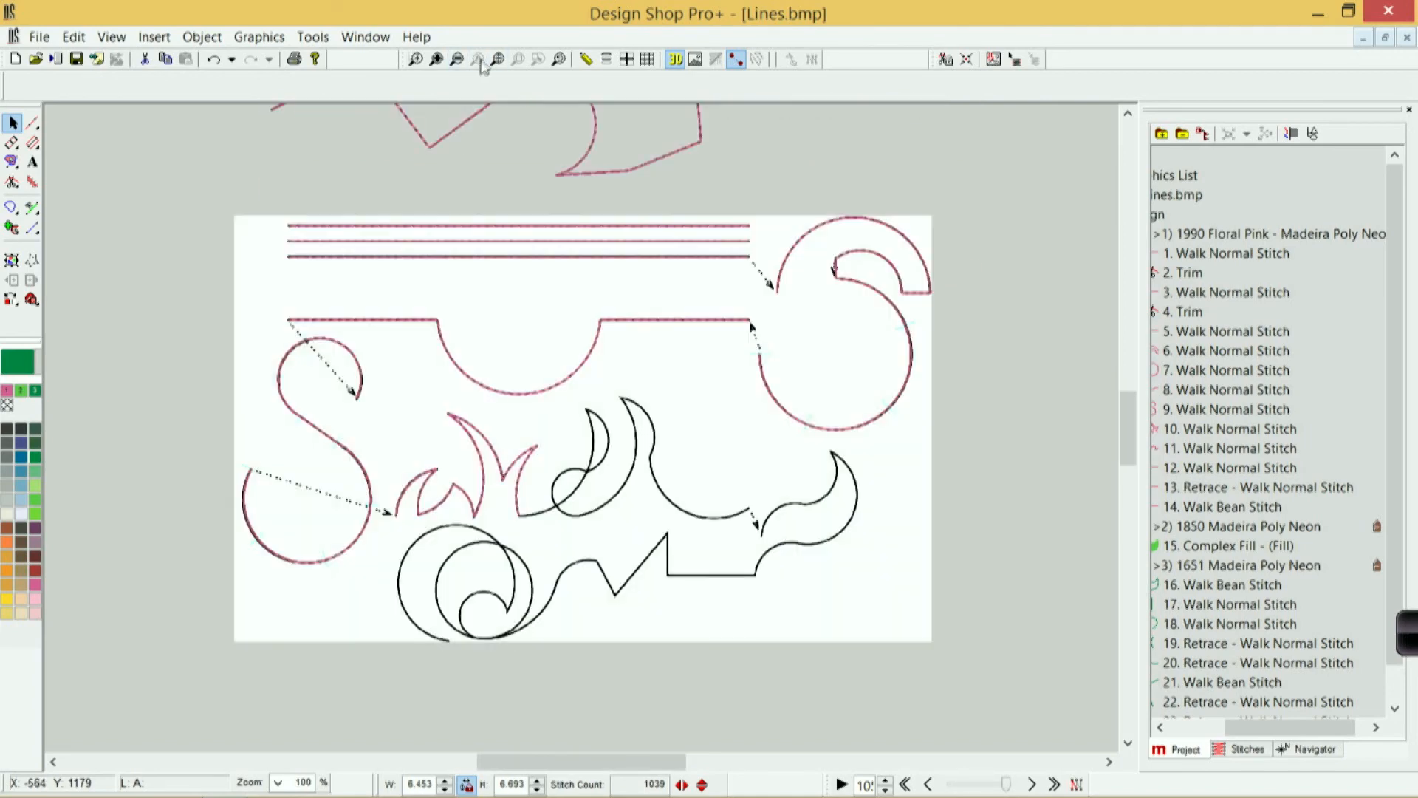
{"action": "scroll", "coordinate": [352, 192], "scroll_direction": "up", "scroll_amount": 5}
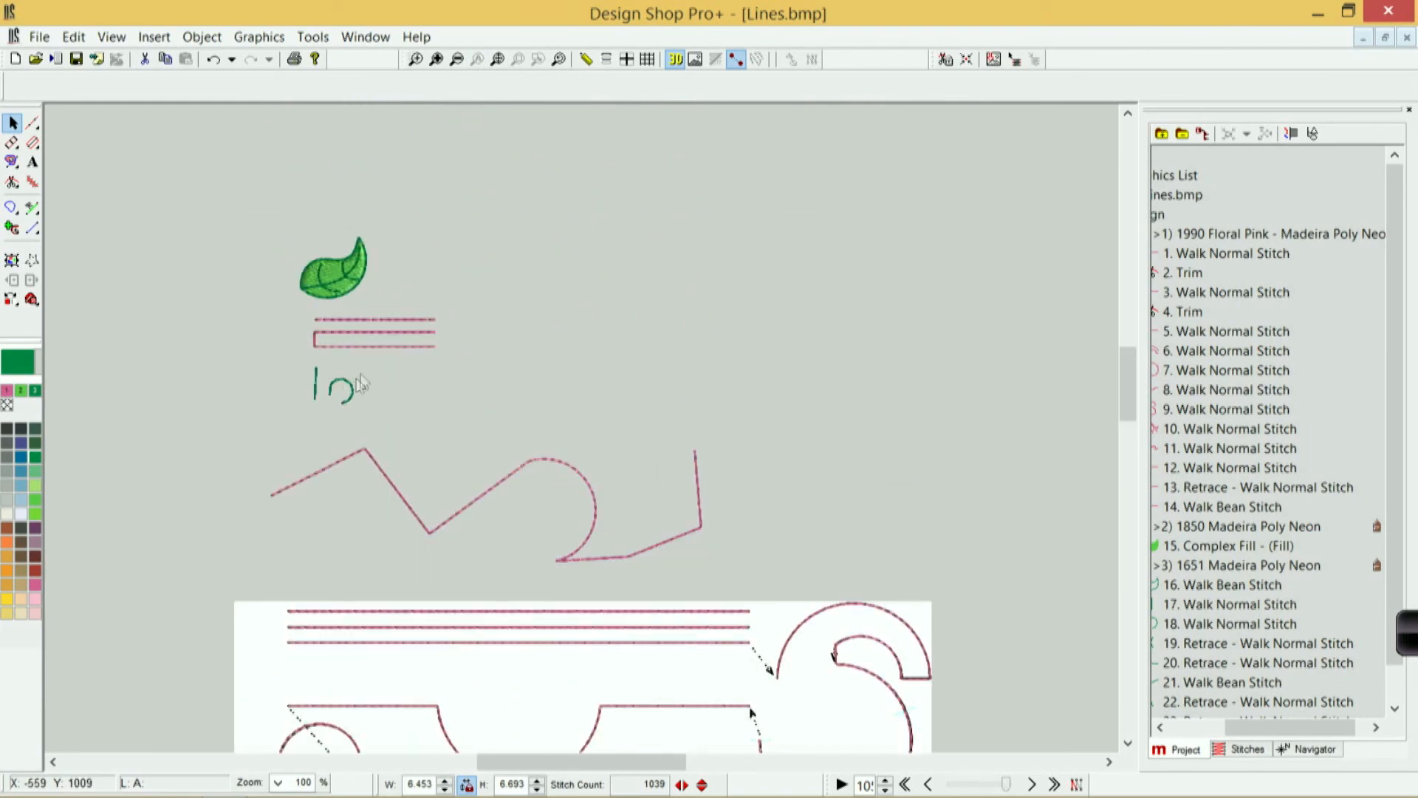
{"action": "scroll", "coordinate": [532, 399], "scroll_direction": "down", "scroll_amount": 4}
{"action": "scroll", "coordinate": [531, 399], "scroll_direction": "down", "scroll_amount": 1}
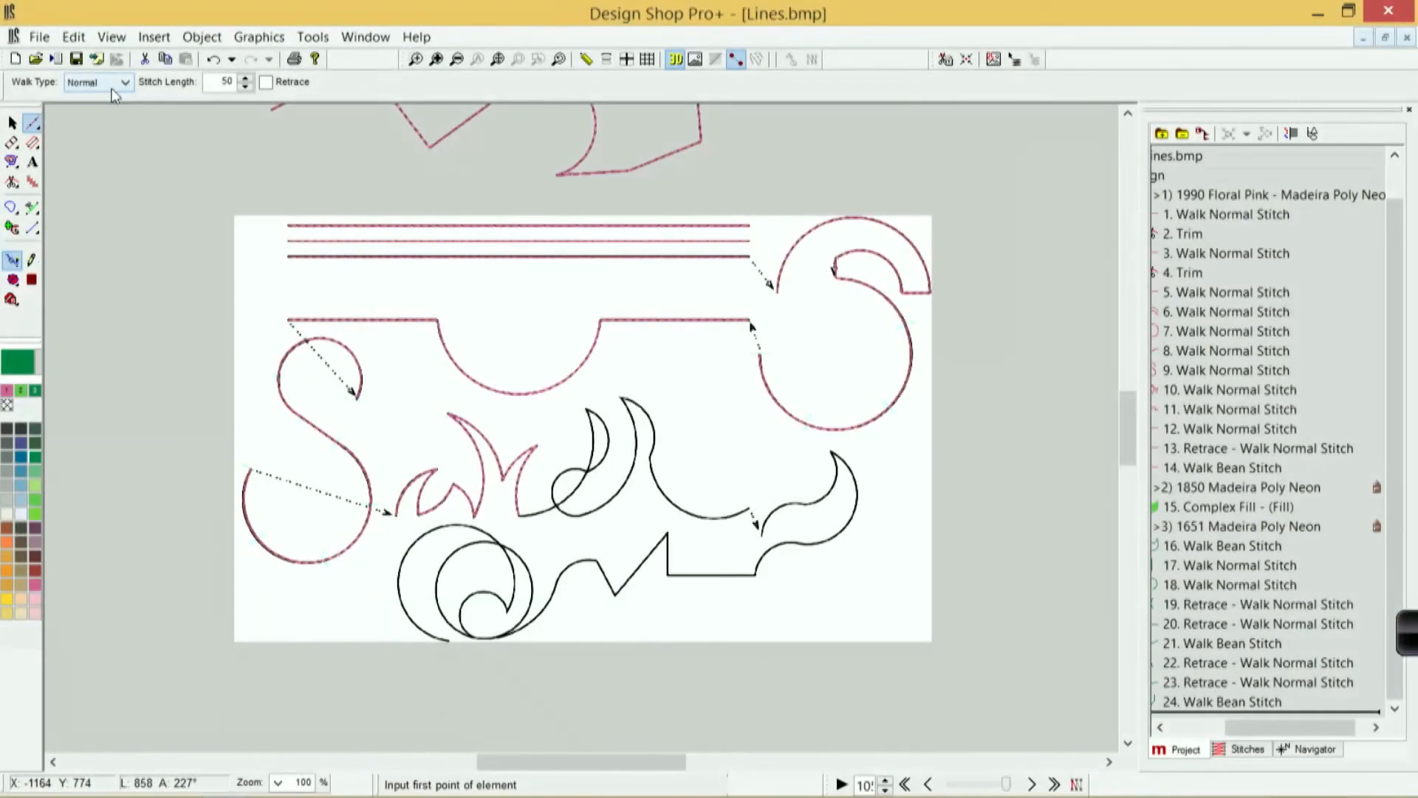
{"action": "left_click", "coordinate": [118, 83]}
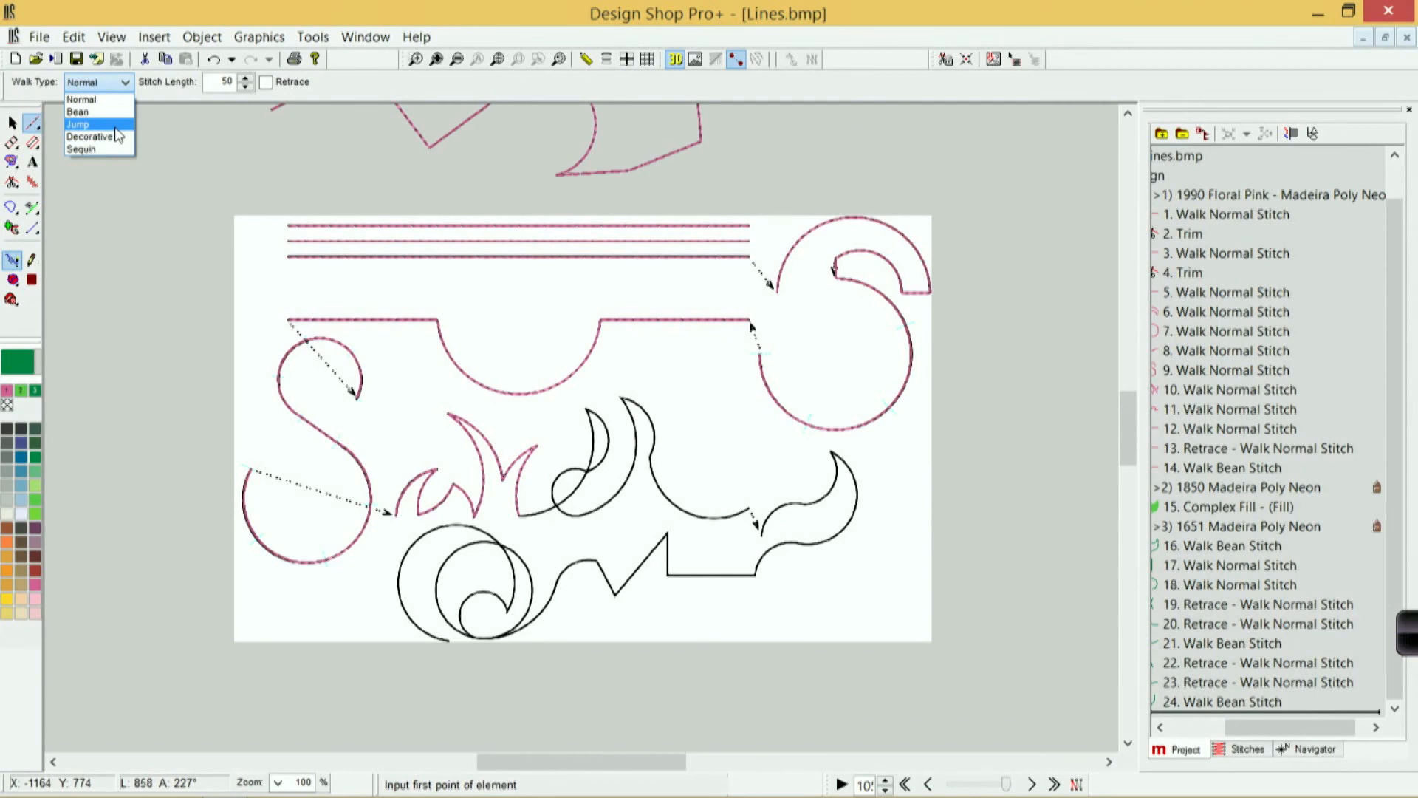
{"action": "left_click", "coordinate": [115, 126]}
{"action": "left_click", "coordinate": [109, 184]}
{"action": "left_click", "coordinate": [305, 172]}
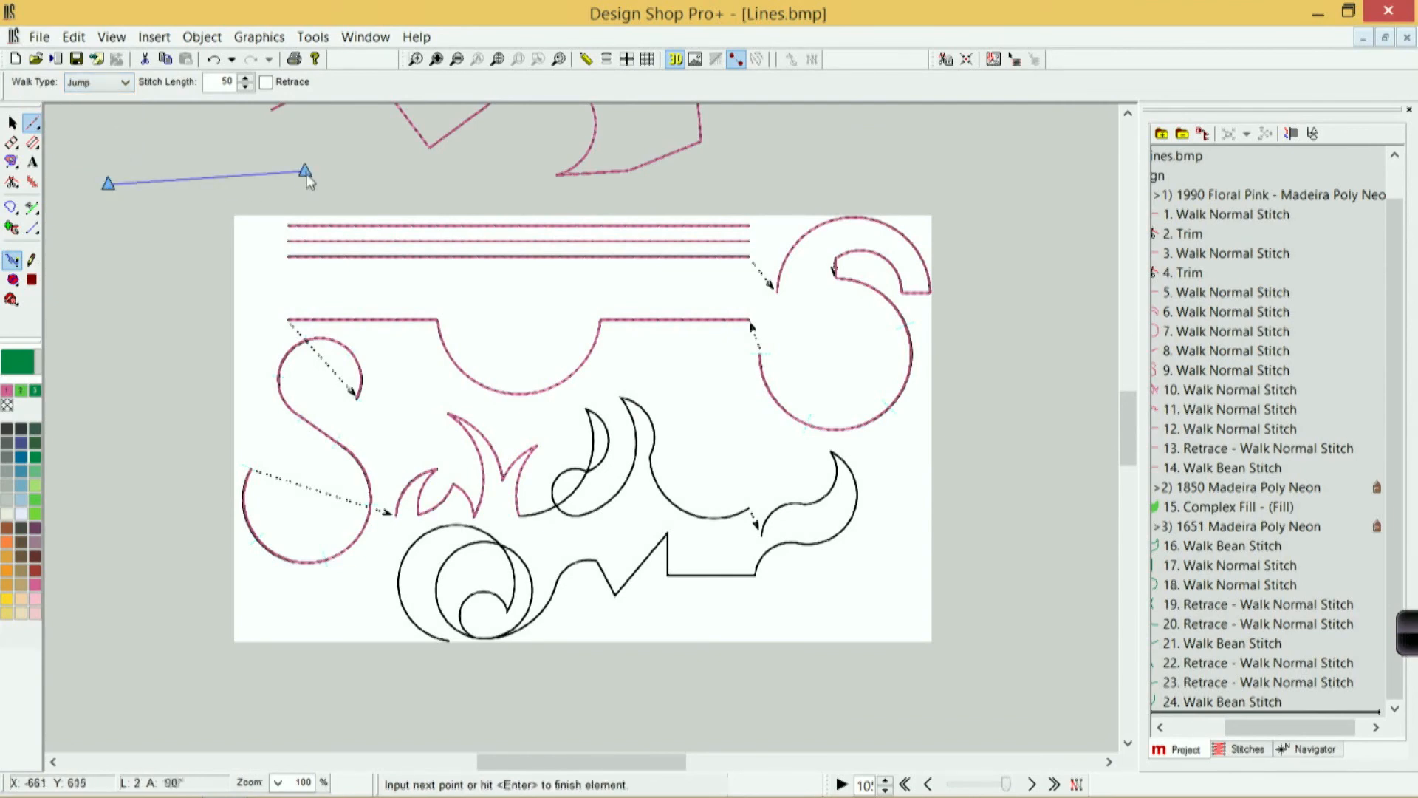
{"action": "key", "text": "Return"}
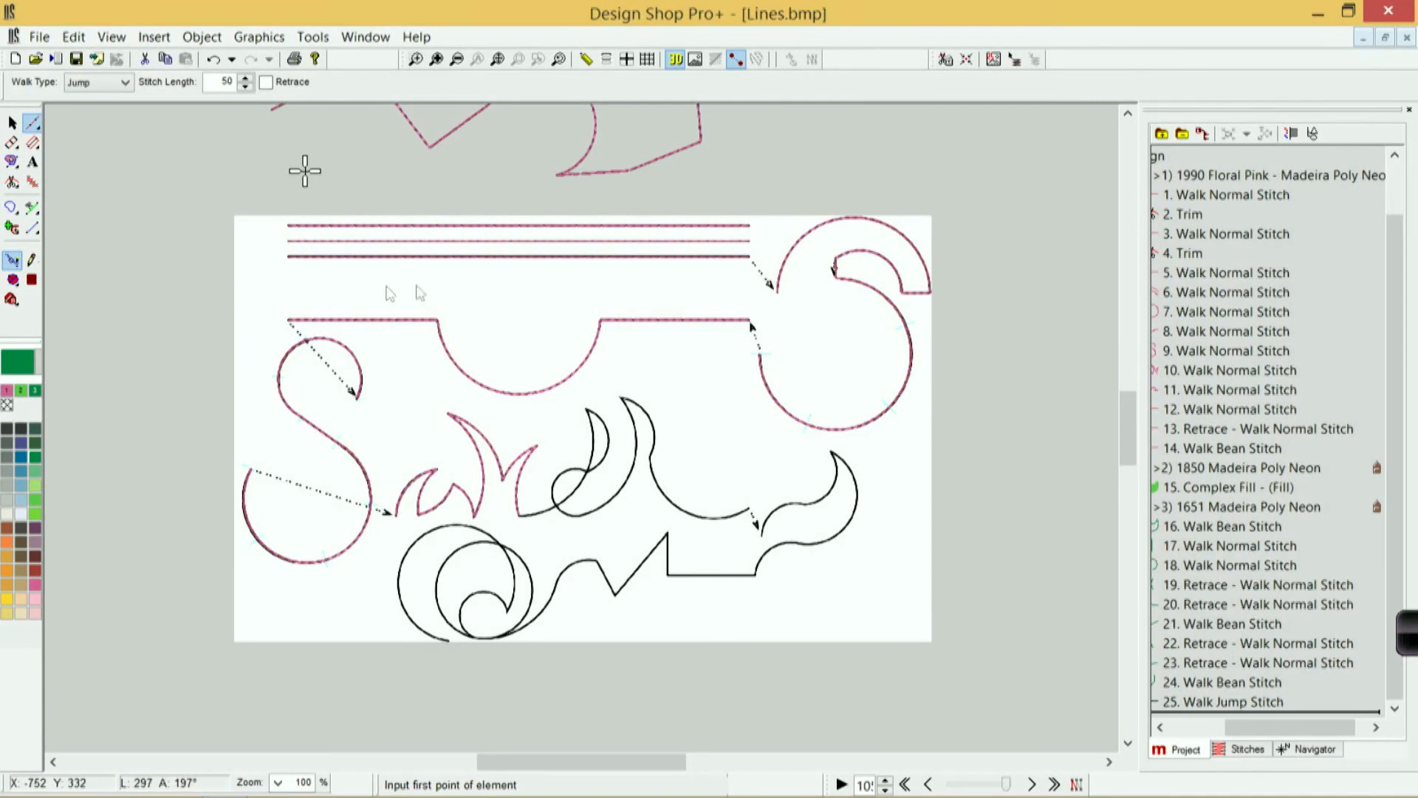
{"action": "left_click", "coordinate": [1217, 702]}
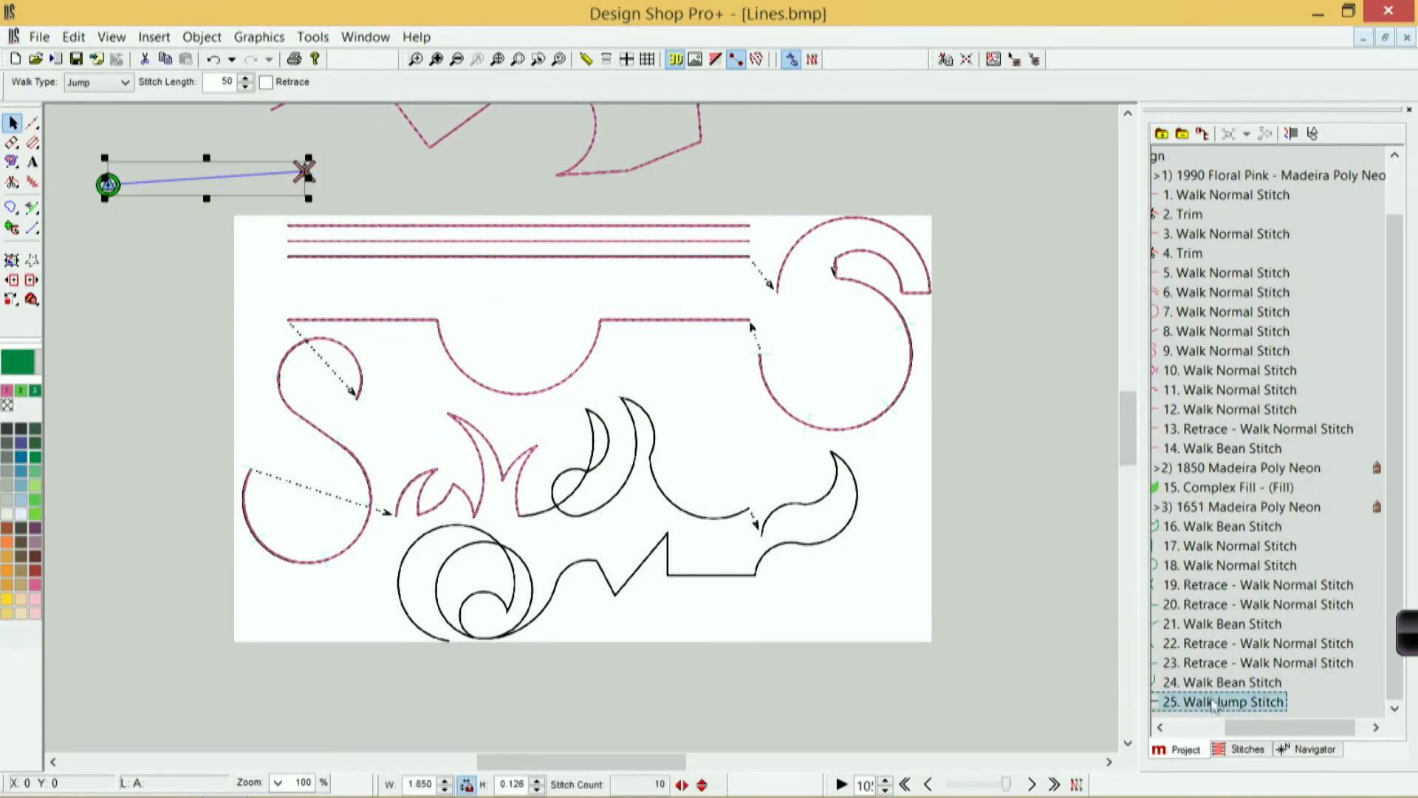
{"action": "key", "text": "Delete"}
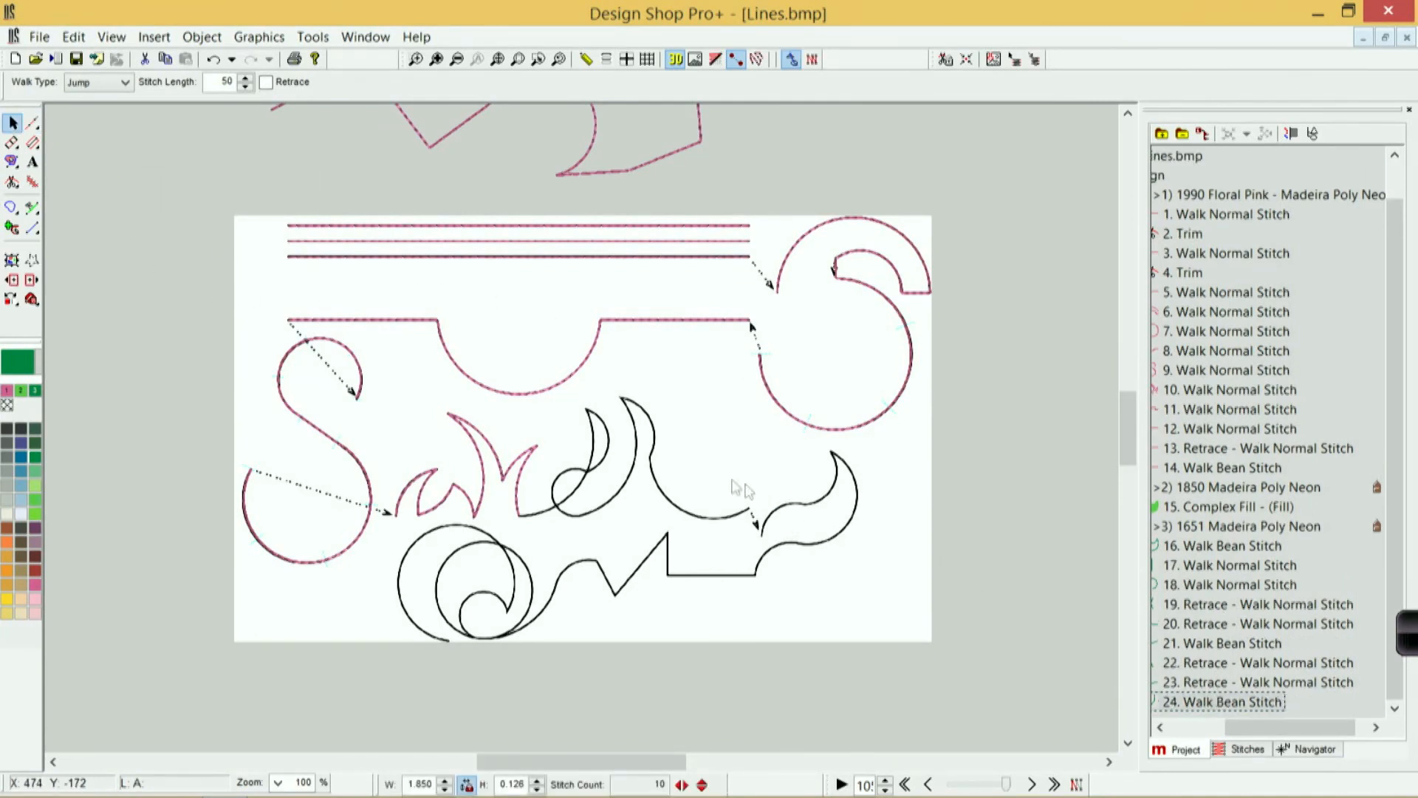
Step: Change the leaf's last centre vein segment from a Bean walk to a Decorative walk with the Leaves pattern
{"action": "left_click", "coordinate": [109, 82]}
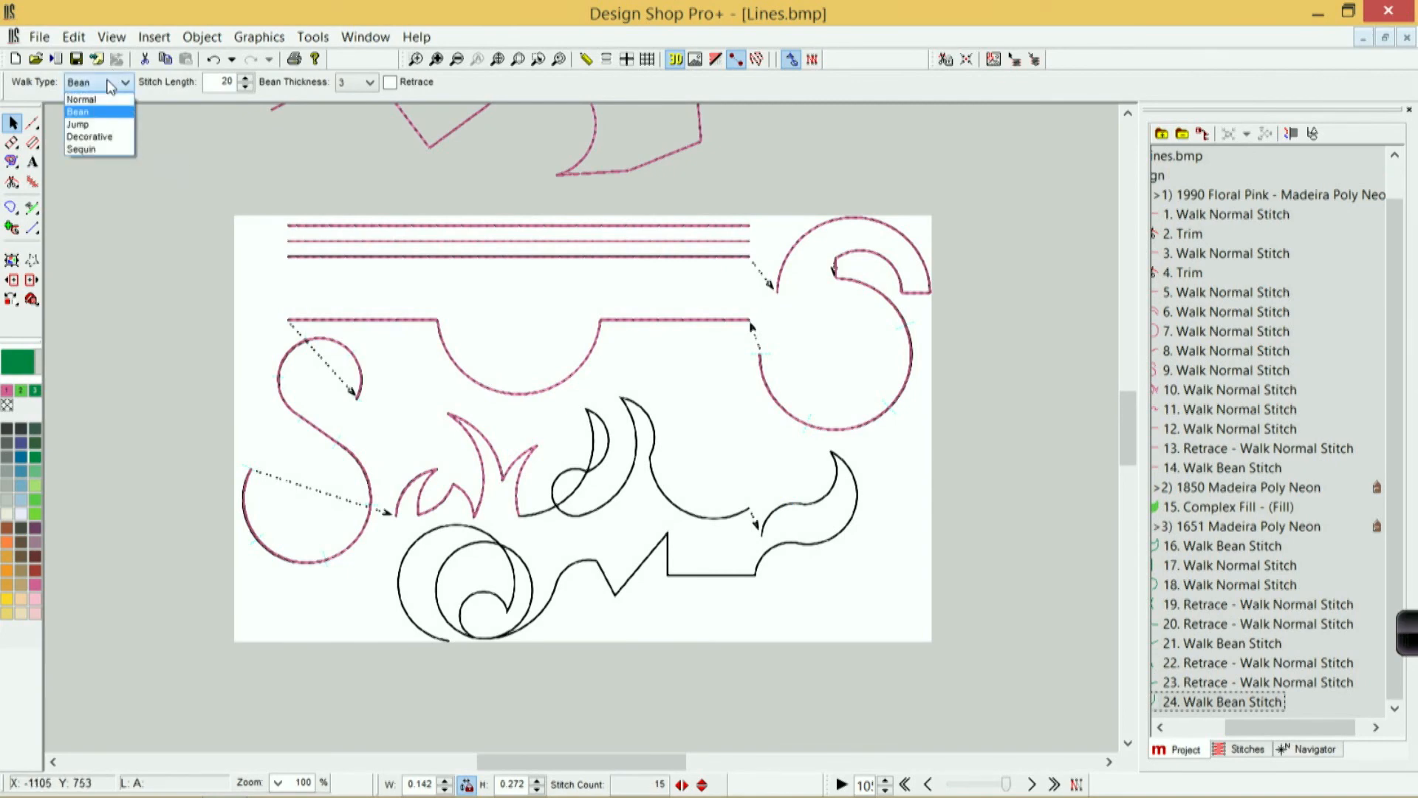
{"action": "left_click", "coordinate": [104, 131]}
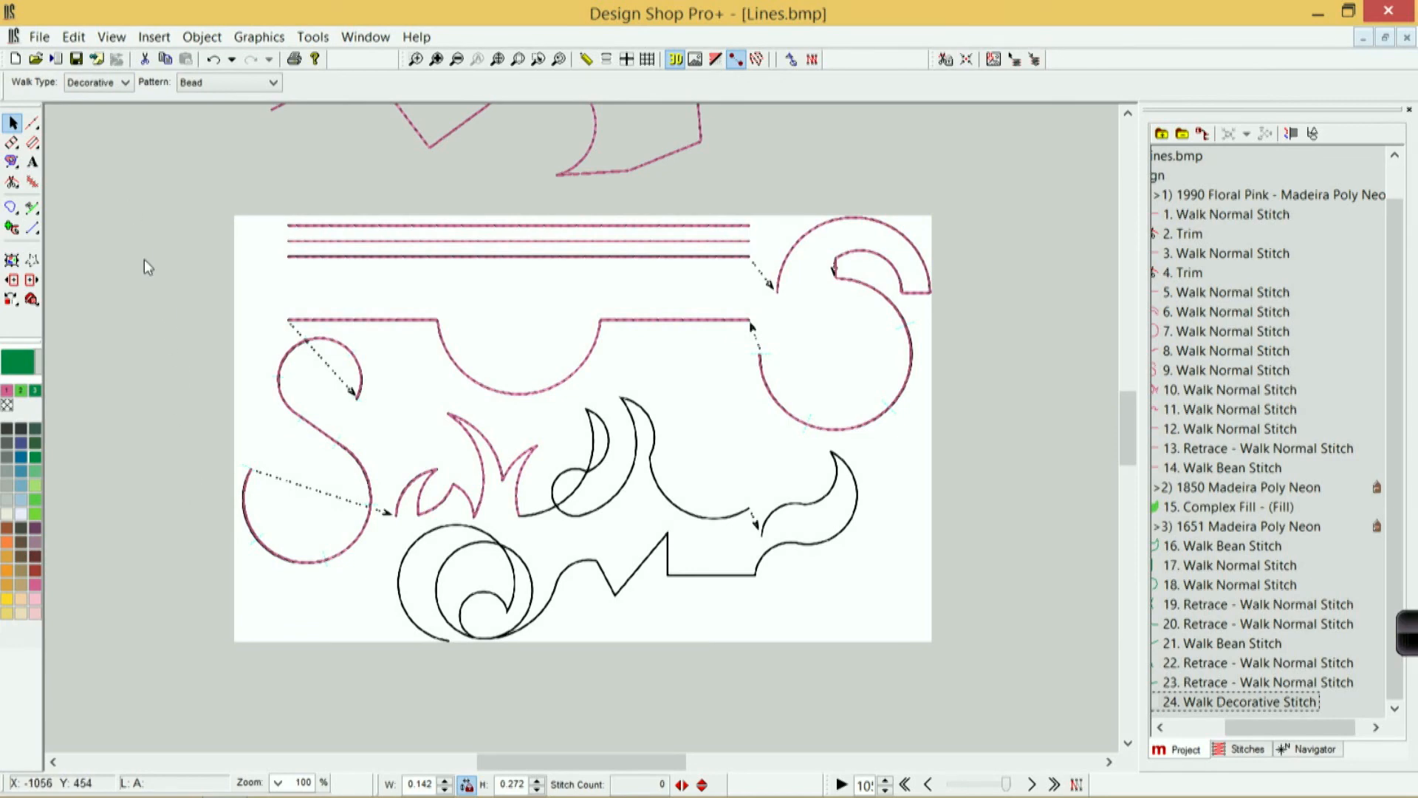
{"action": "scroll", "coordinate": [144, 259], "scroll_direction": "up", "scroll_amount": 1}
{"action": "left_click", "coordinate": [210, 78]}
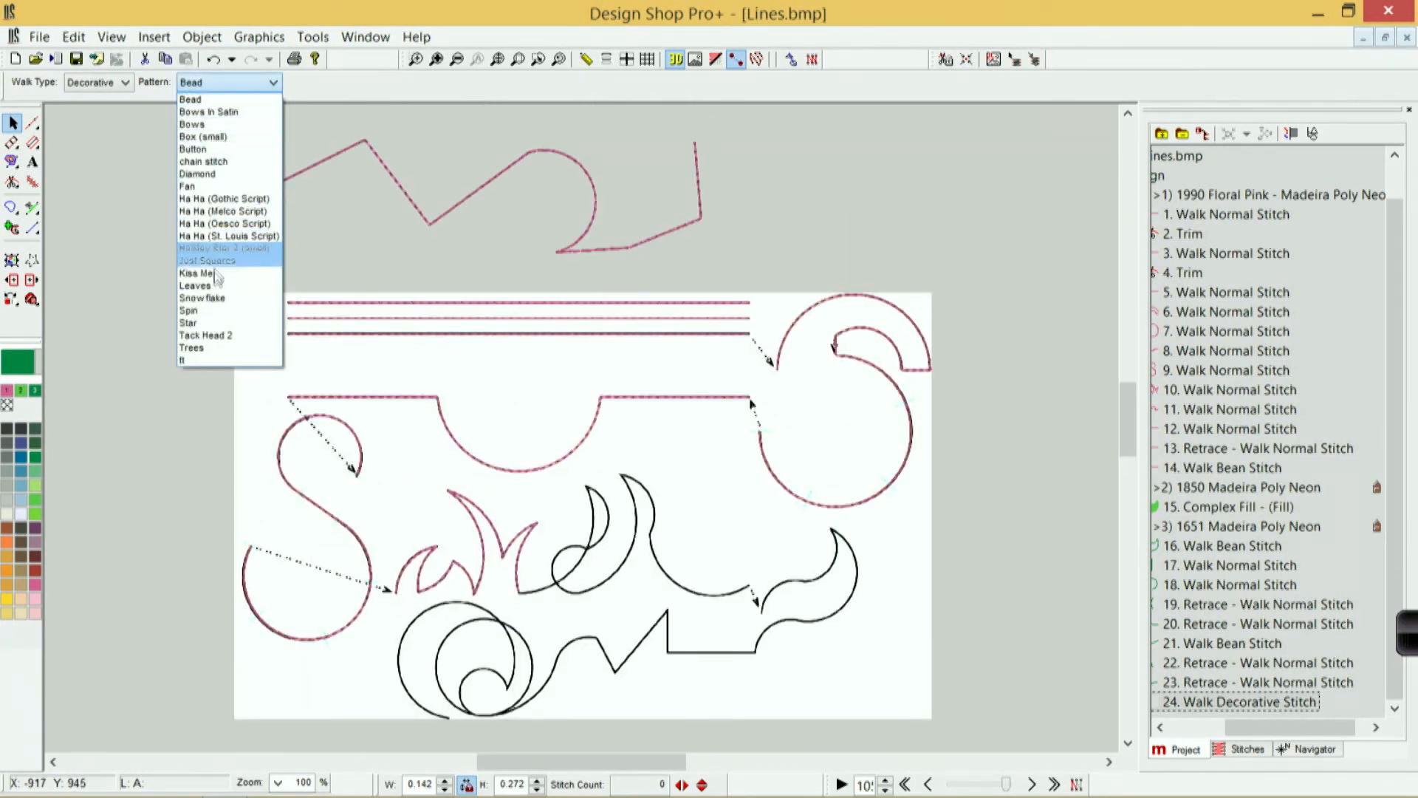
{"action": "left_click", "coordinate": [214, 286]}
Step: Digitize a wavy four-point Decorative walk with the Leaves pattern, about 3.76 wide, above the artwork's upper left part
{"action": "left_click", "coordinate": [32, 122]}
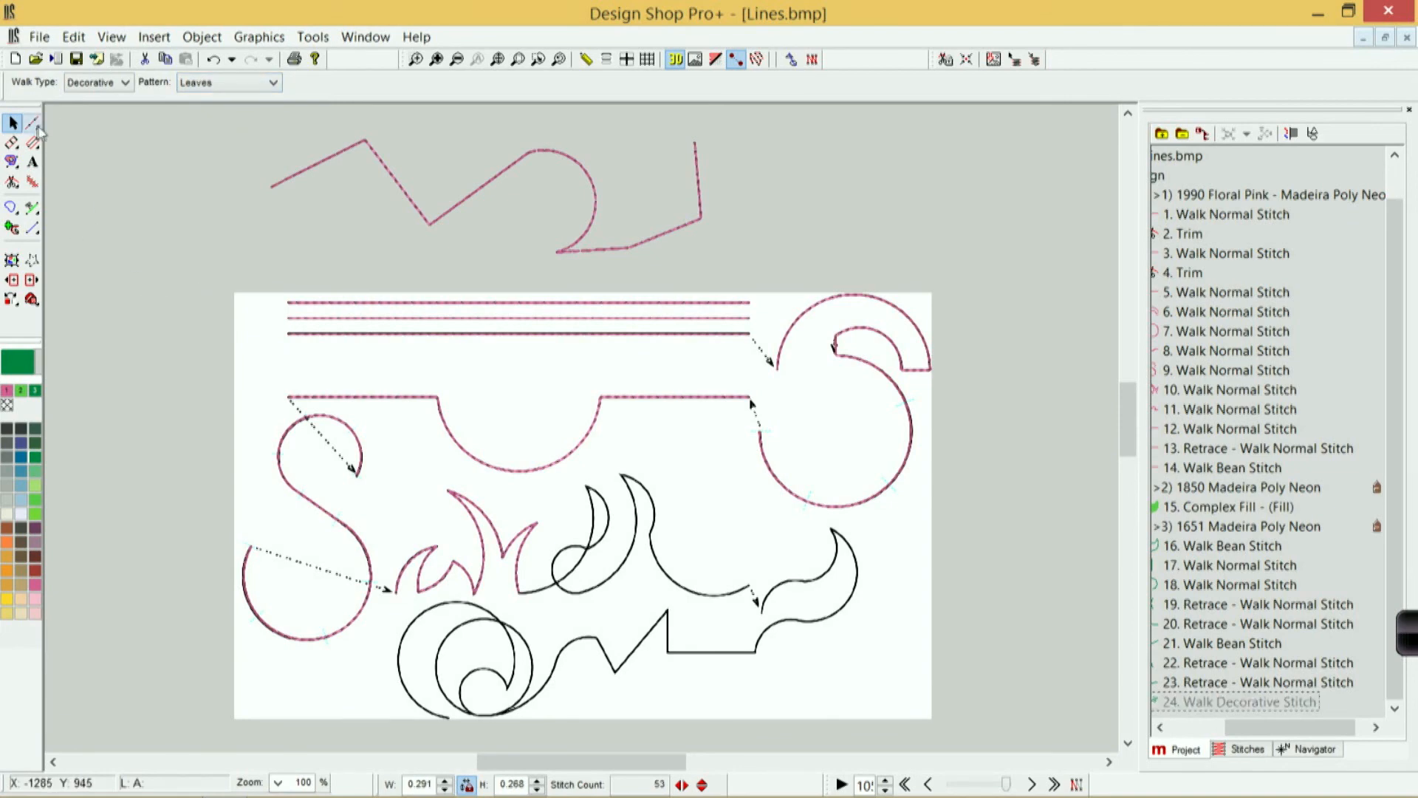
{"action": "left_click", "coordinate": [104, 82]}
{"action": "left_click", "coordinate": [87, 139]}
{"action": "left_click", "coordinate": [193, 84]}
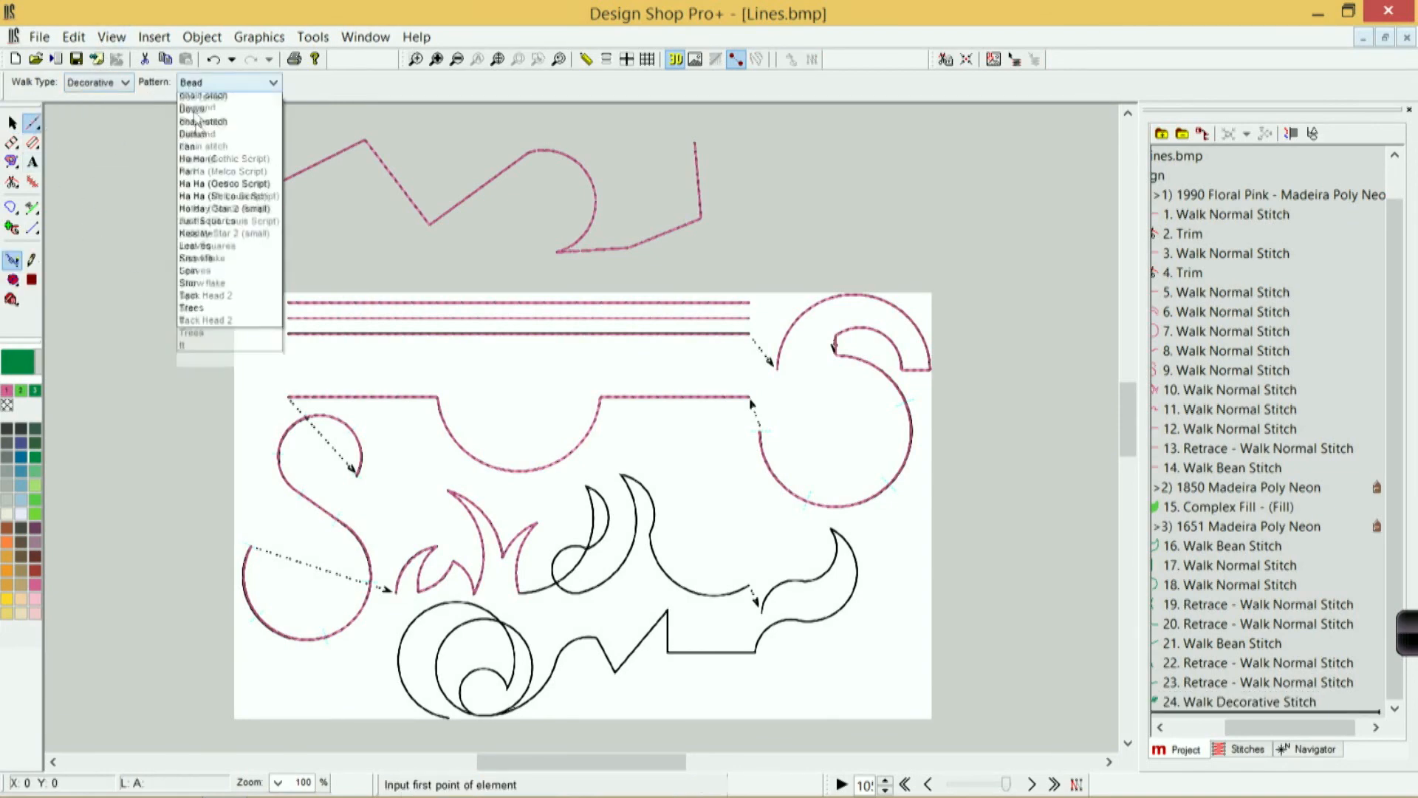
{"action": "left_click", "coordinate": [181, 284]}
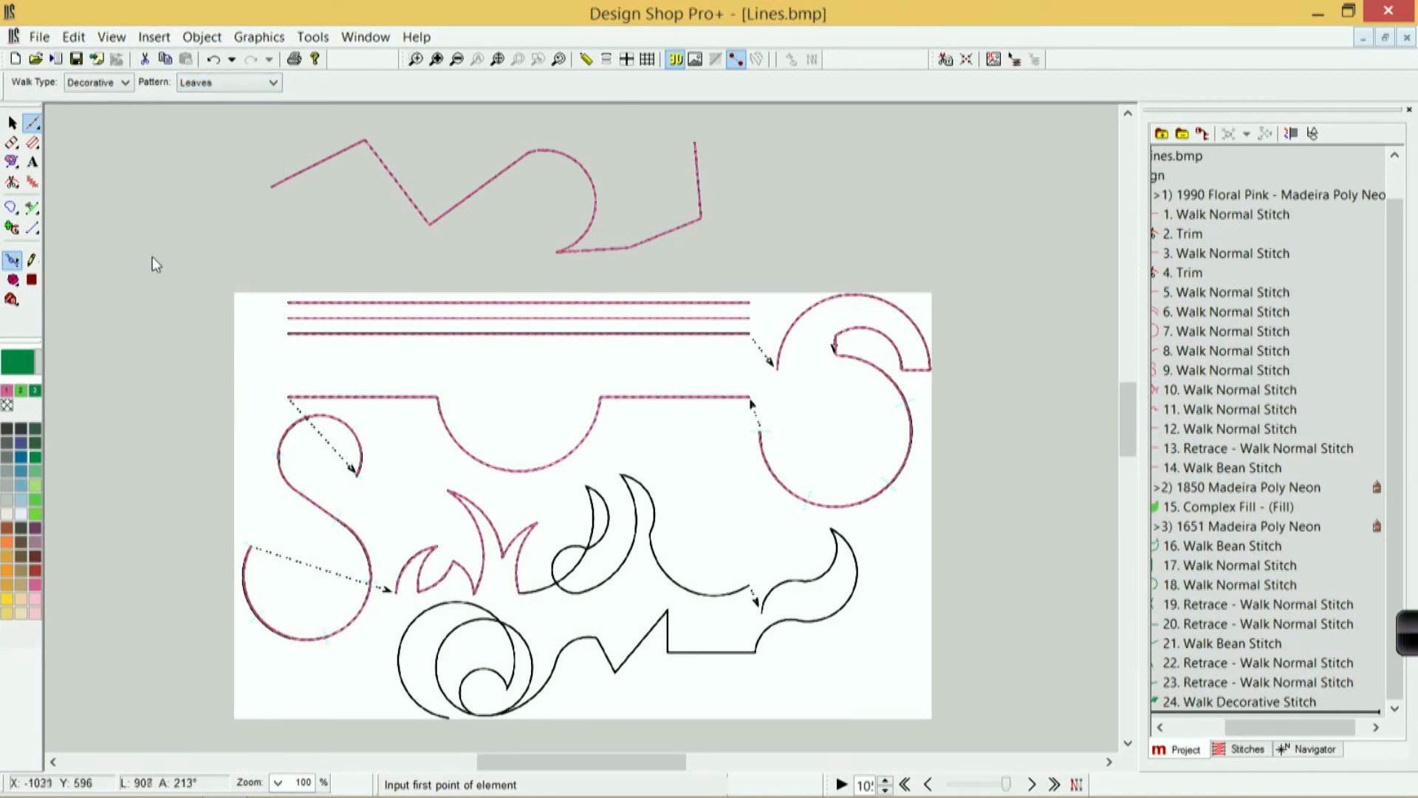
{"action": "left_click", "coordinate": [148, 247]}
{"action": "left_click", "coordinate": [239, 208]}
{"action": "left_click", "coordinate": [404, 249]}
{"action": "left_click", "coordinate": [538, 206]}
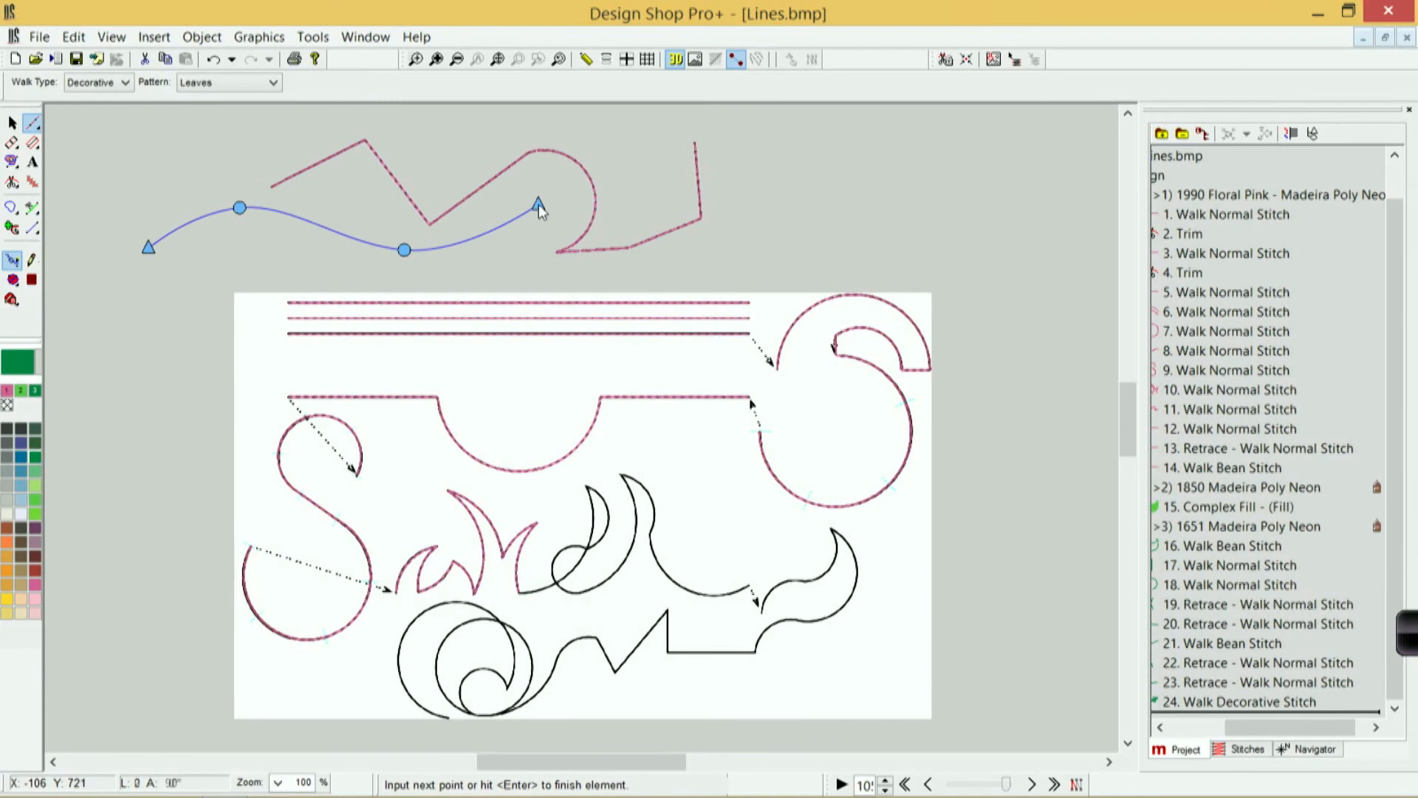
{"action": "key", "text": "Return"}
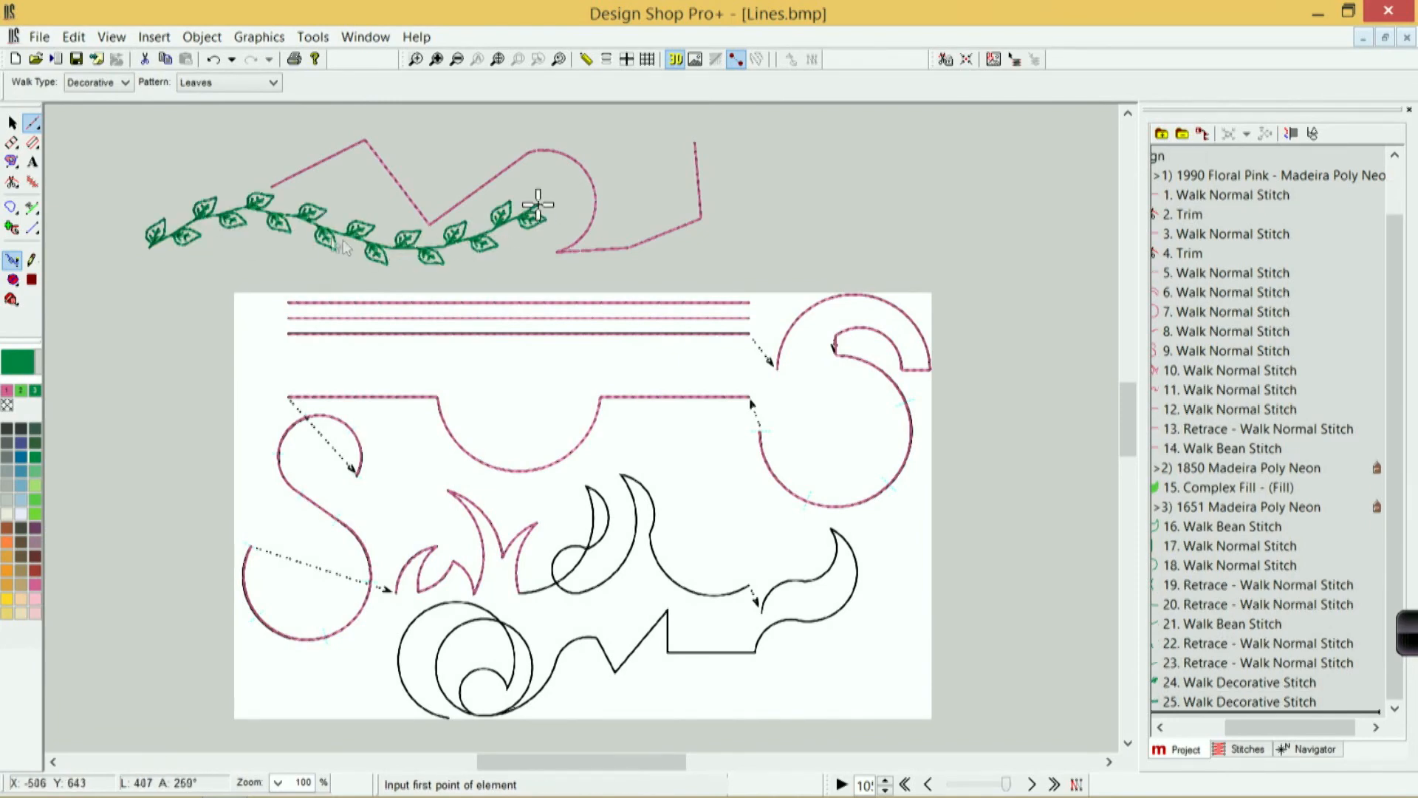
Step: Select the wavy leaf-pattern walk and change its walk type to Sequin
{"action": "left_click", "coordinate": [11, 125]}
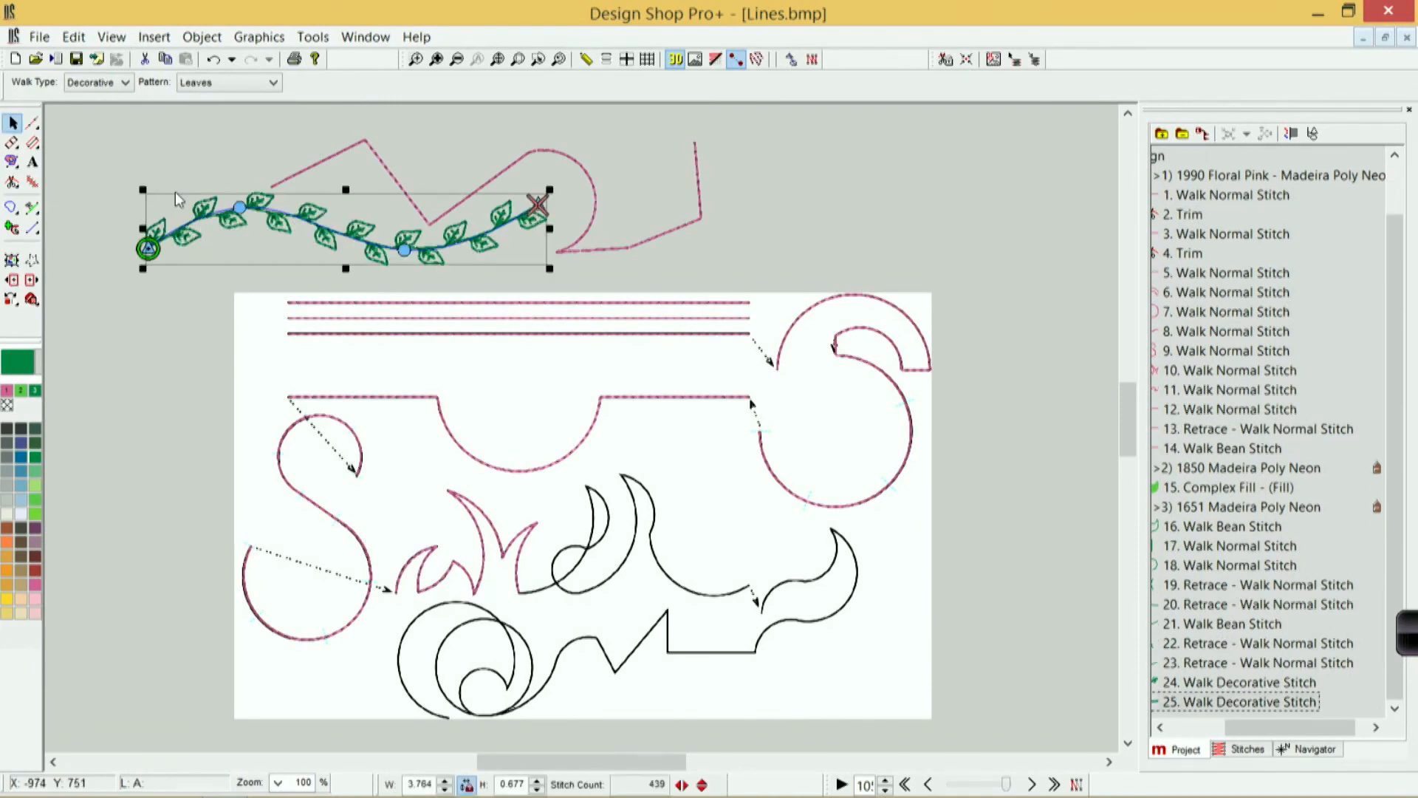
{"action": "left_click", "coordinate": [124, 82]}
{"action": "left_click", "coordinate": [114, 146]}
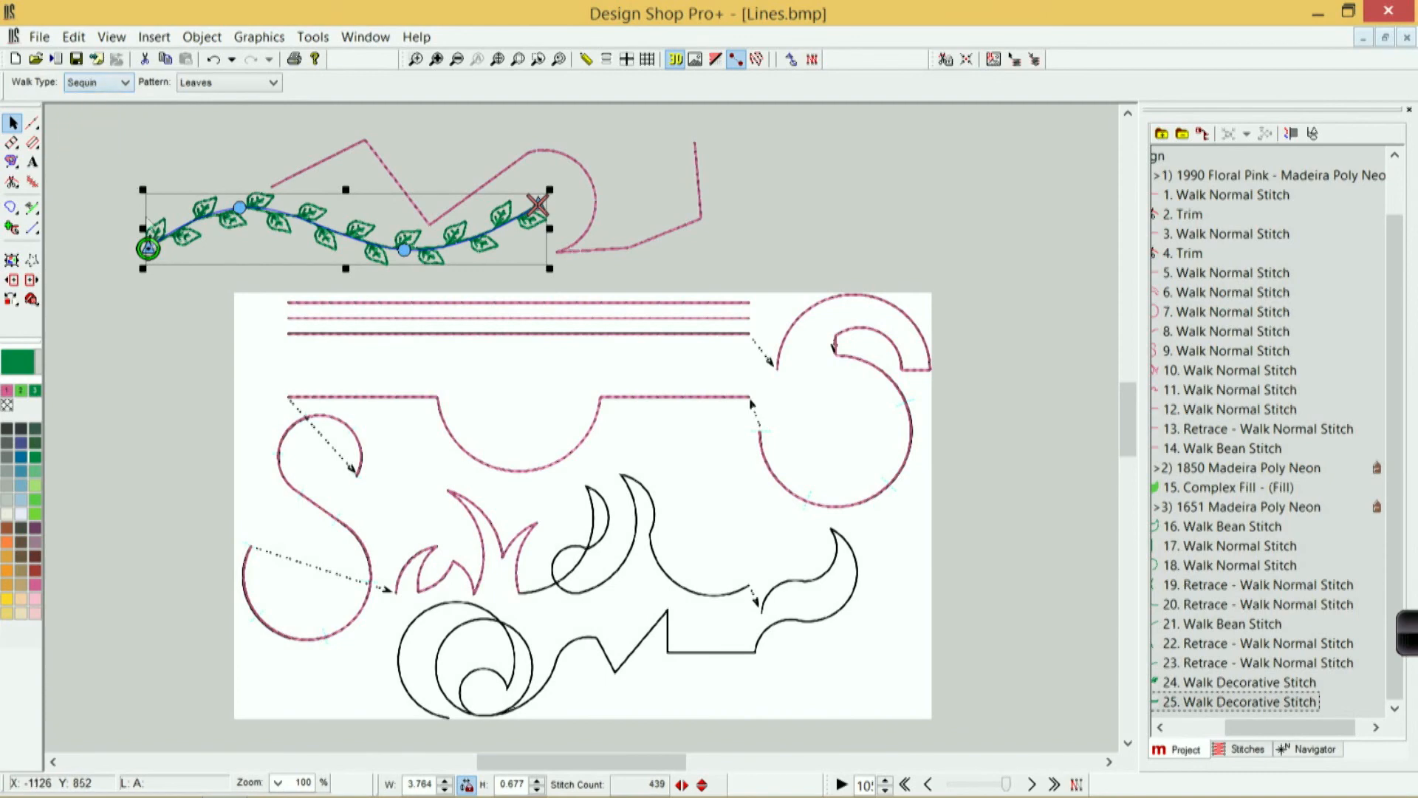